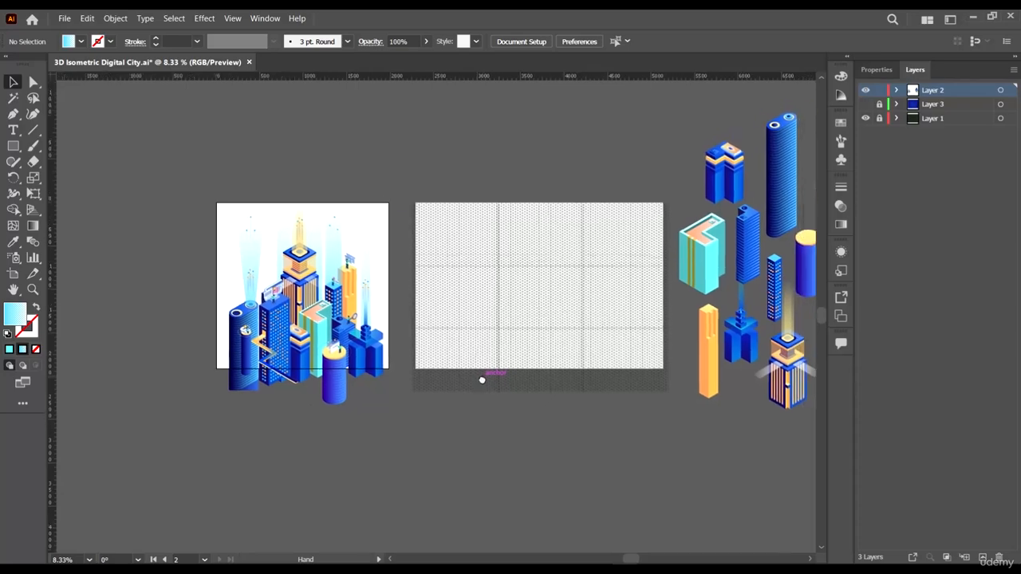
- Examine the finished city illustration, including the faint ellipses and the light beam above the twin-cylinder tower
scroll(279, 287, "up", 2)
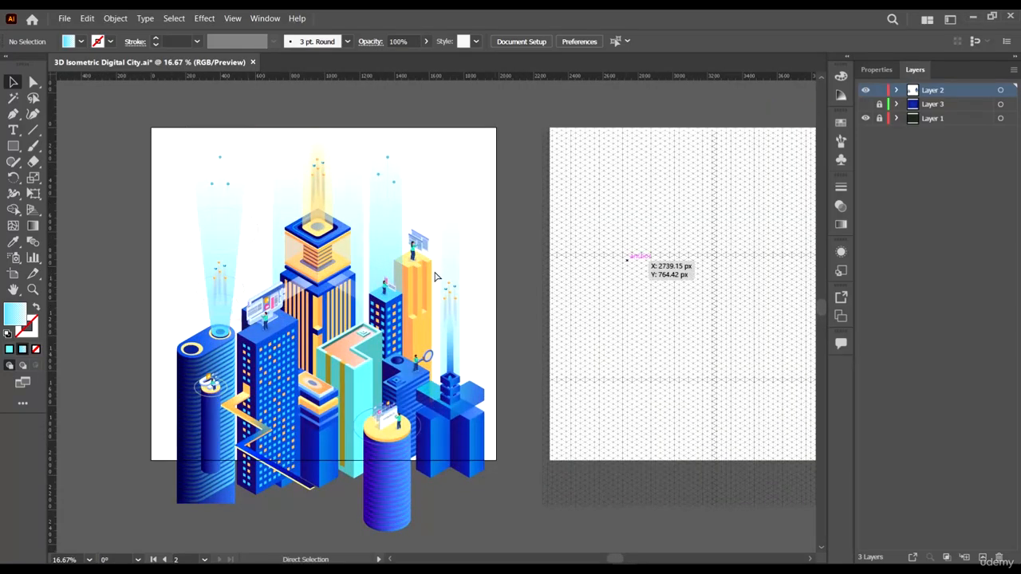
scroll(405, 278, "right", 2)
scroll(405, 278, "down", 3)
scroll(334, 295, "up", 3)
scroll(334, 295, "up", 1)
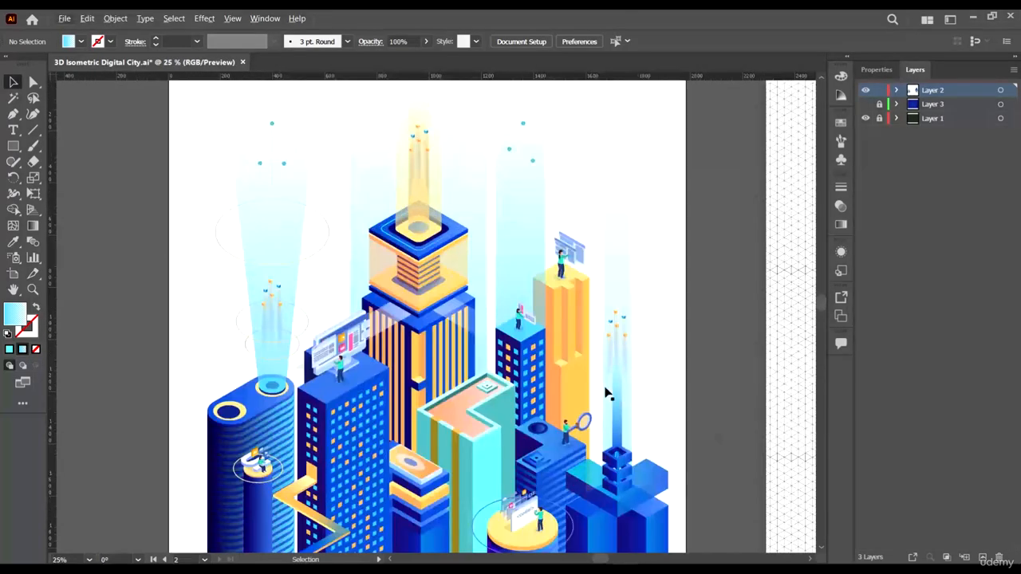
scroll(309, 325, "up", 1)
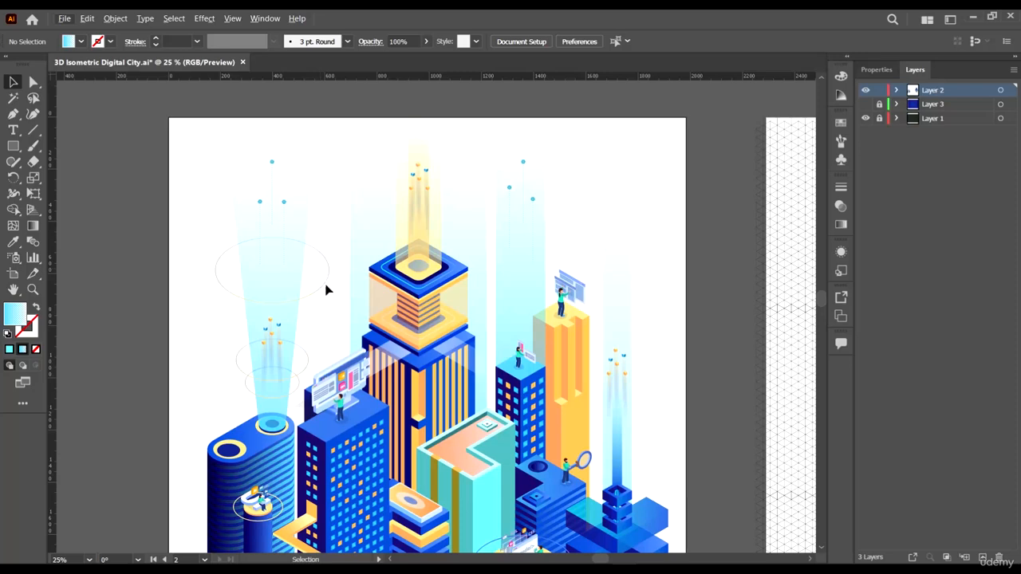
left_click(323, 288)
scroll(360, 306, "down", 1)
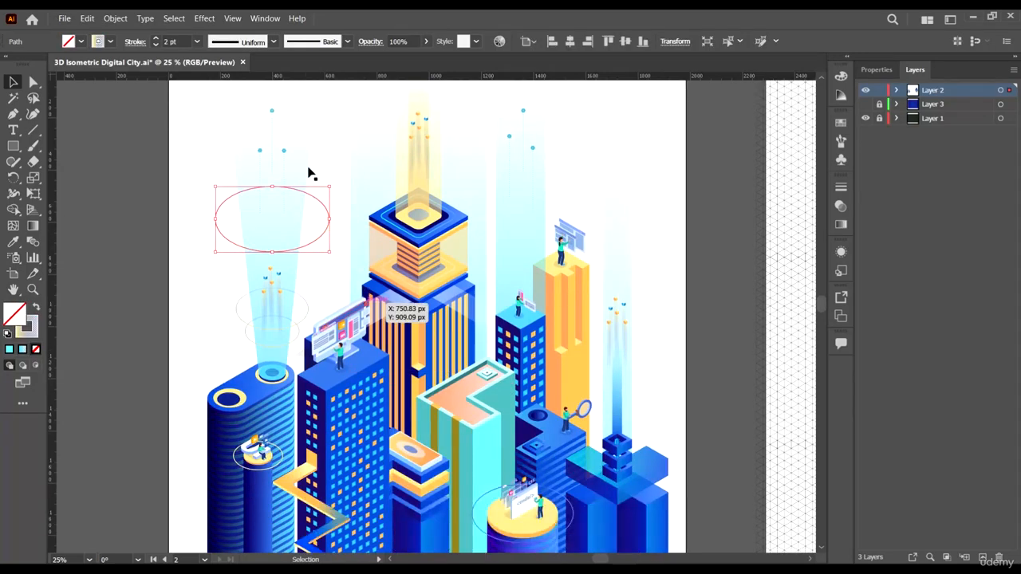
left_click(304, 126)
scroll(407, 332, "up", 2)
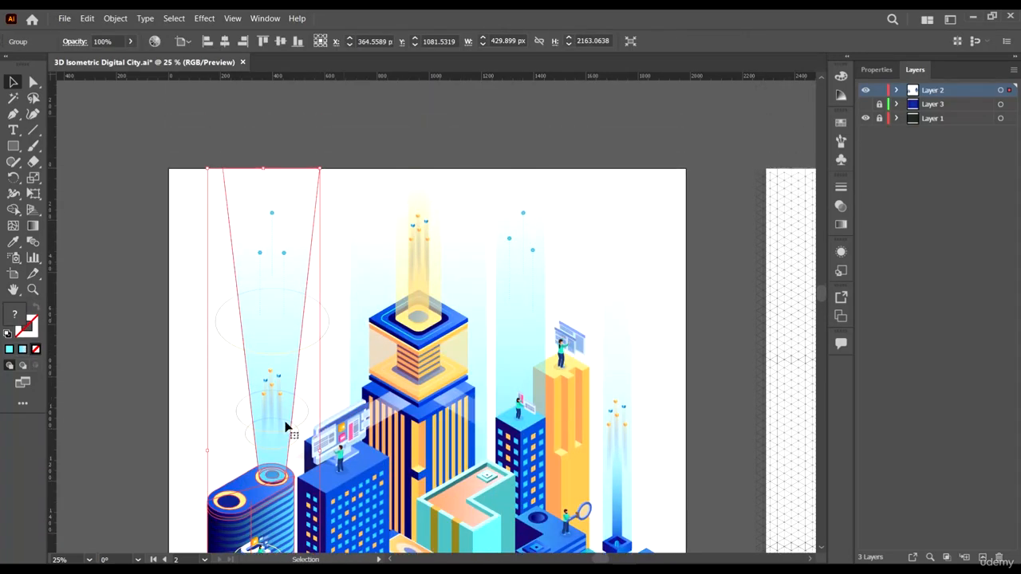
scroll(443, 278, "down", 1)
scroll(495, 335, "up", 1)
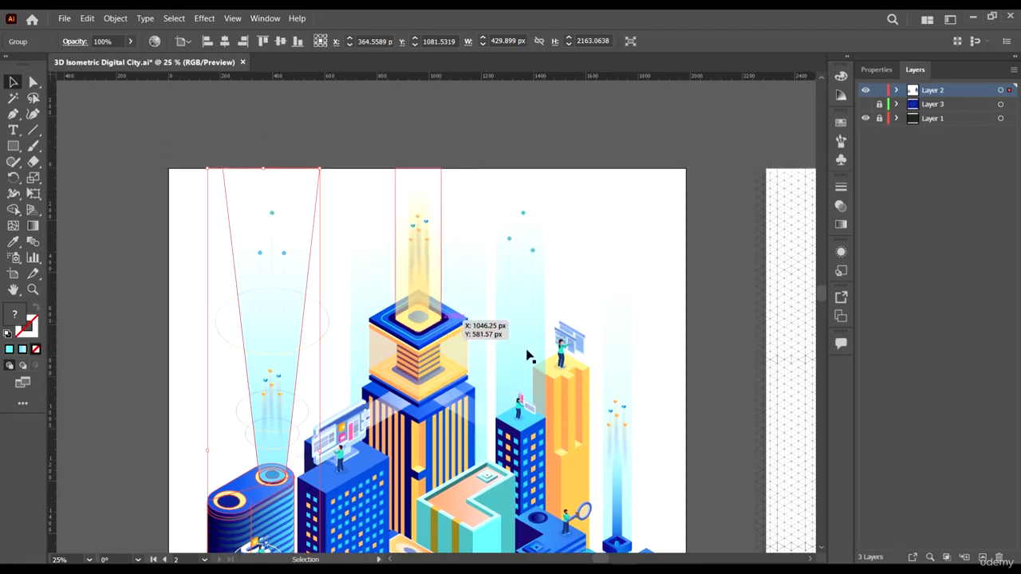
- Inspect the pale blue beam behind the city and its dashed vertical lines capped with blue dots
left_click(531, 259)
scroll(526, 240, "up", 4)
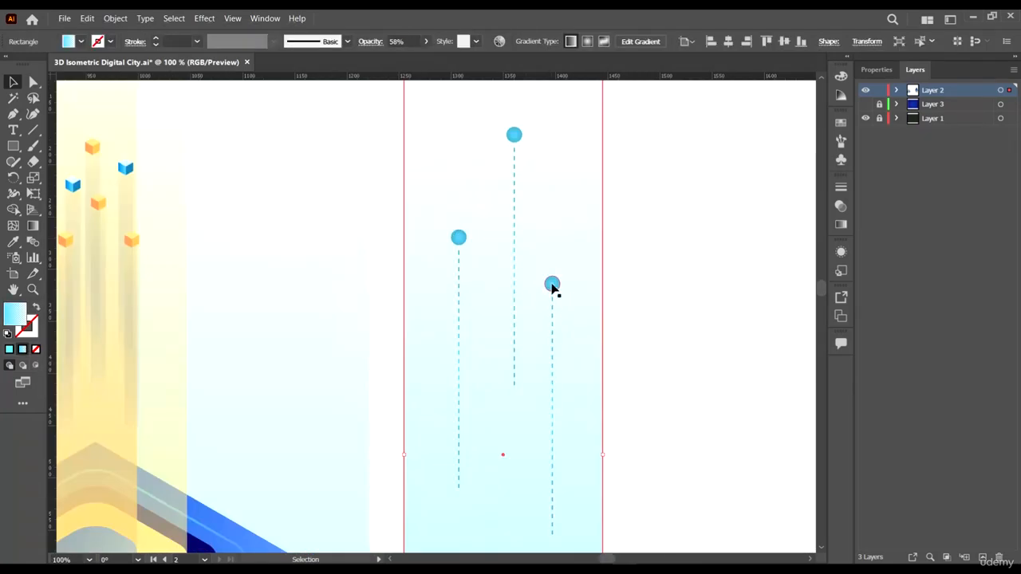
left_click(552, 284)
scroll(515, 269, "down", 8)
left_click_drag(575, 361, 459, 329)
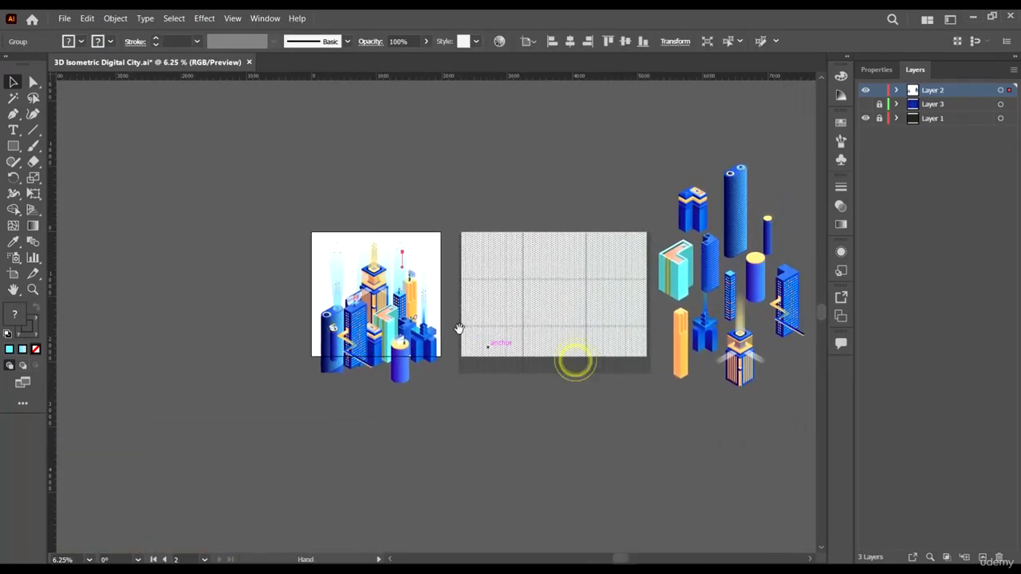
scroll(526, 360, "up", 8)
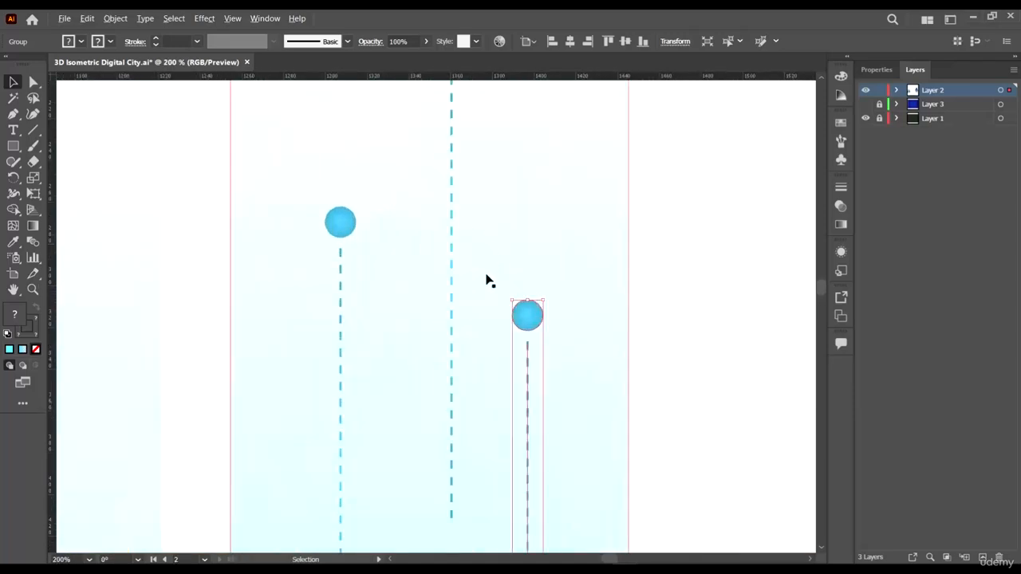
scroll(422, 289, "down", 9)
left_click_drag(574, 479, 481, 442)
scroll(330, 264, "up", 1)
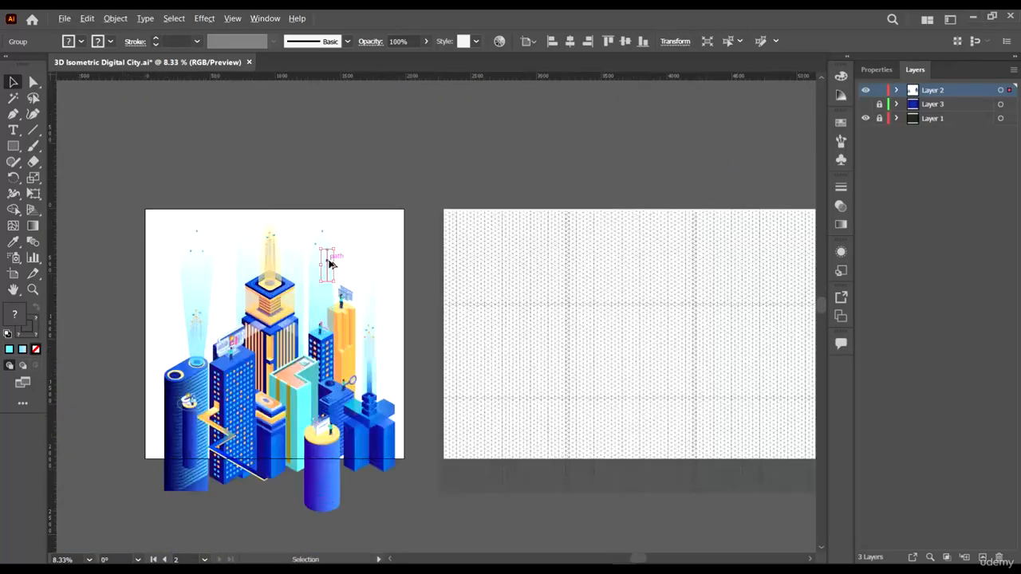
- Inspect the woman with floating windows on the orange tower, and compare the finished artwork with the blank artboard and loose buildings
scroll(330, 264, "up", 8)
left_click(454, 259)
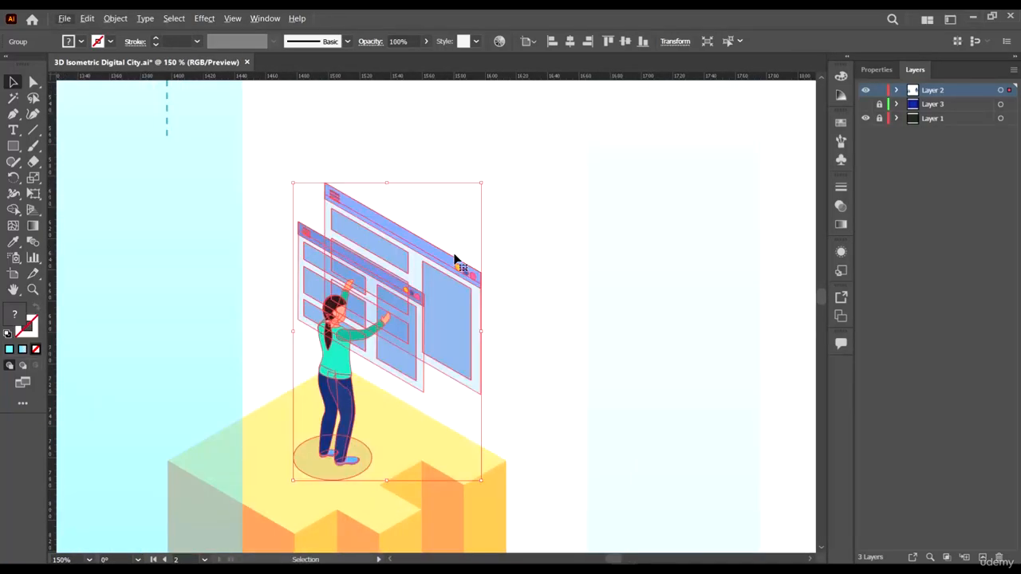
scroll(479, 280, "down", 3)
left_click(508, 300)
scroll(506, 298, "down", 2)
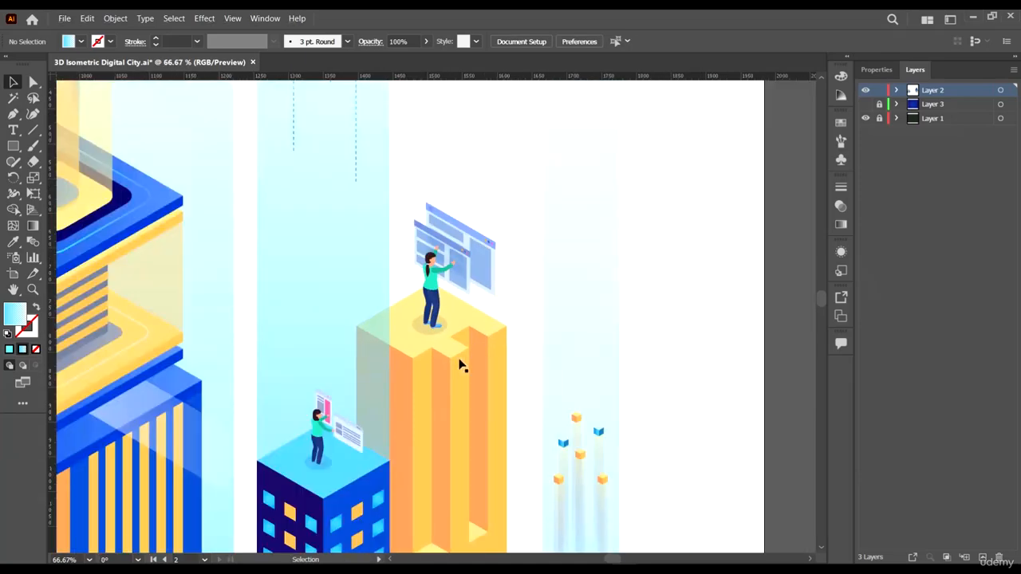
scroll(392, 330, "down", 3)
scroll(392, 330, "up", 4)
scroll(391, 342, "down", 5)
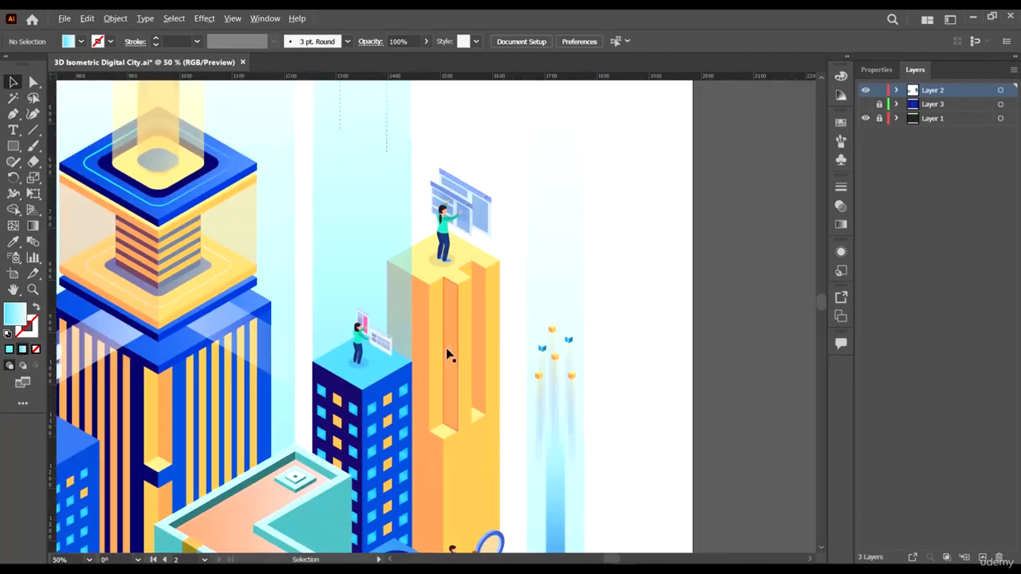
scroll(449, 356, "down", 5)
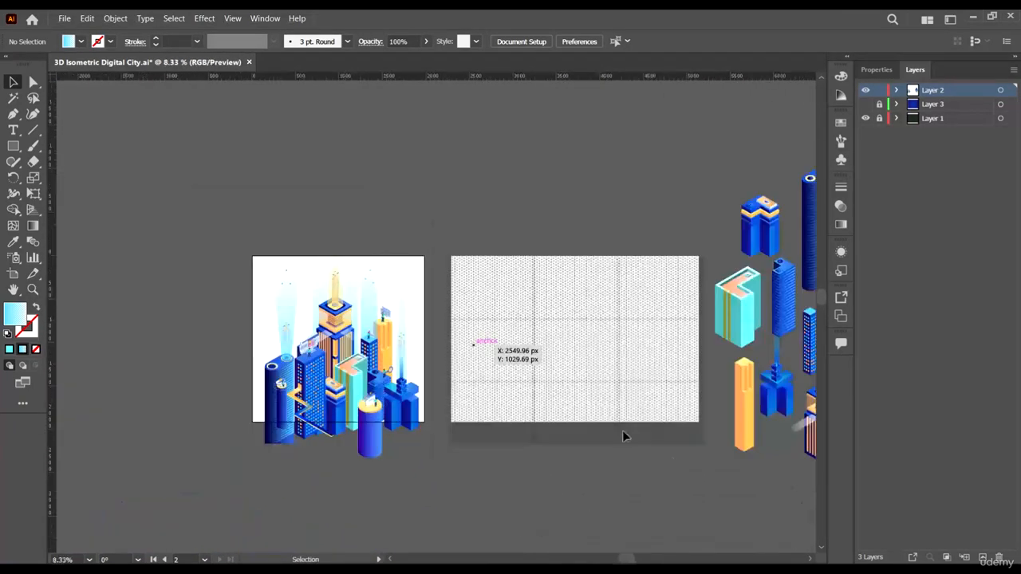
left_click_drag(623, 432, 561, 424)
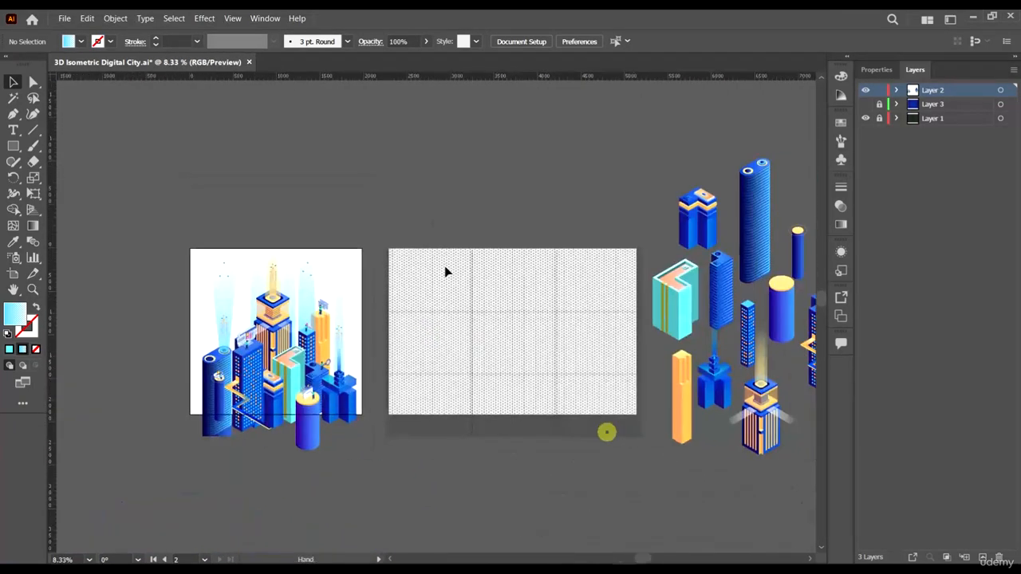
- Hide the grid on Layer 1 and move the striped tower with the yellow beam from the loose buildings onto the blank artboard
left_click(865, 118)
scroll(626, 379, "right", 2)
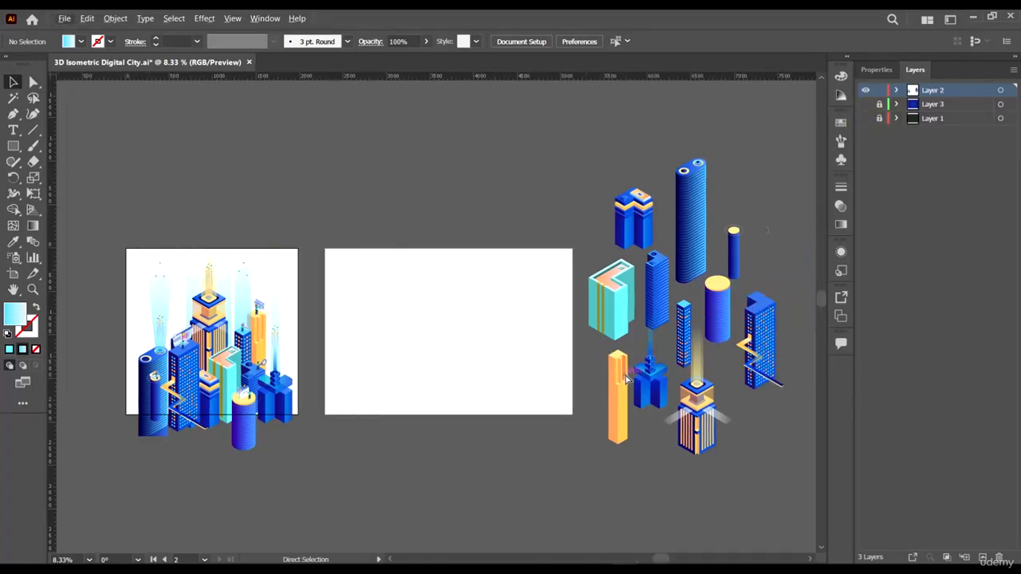
scroll(677, 356, "down", 5)
scroll(709, 363, "up", 3)
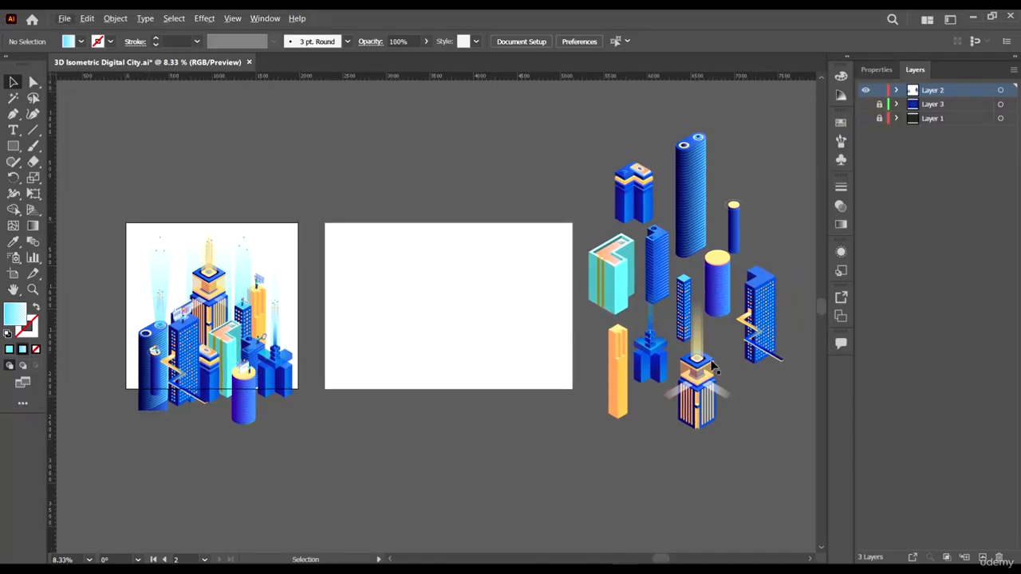
scroll(303, 345, "left", 1)
left_click_drag(717, 383, 425, 272)
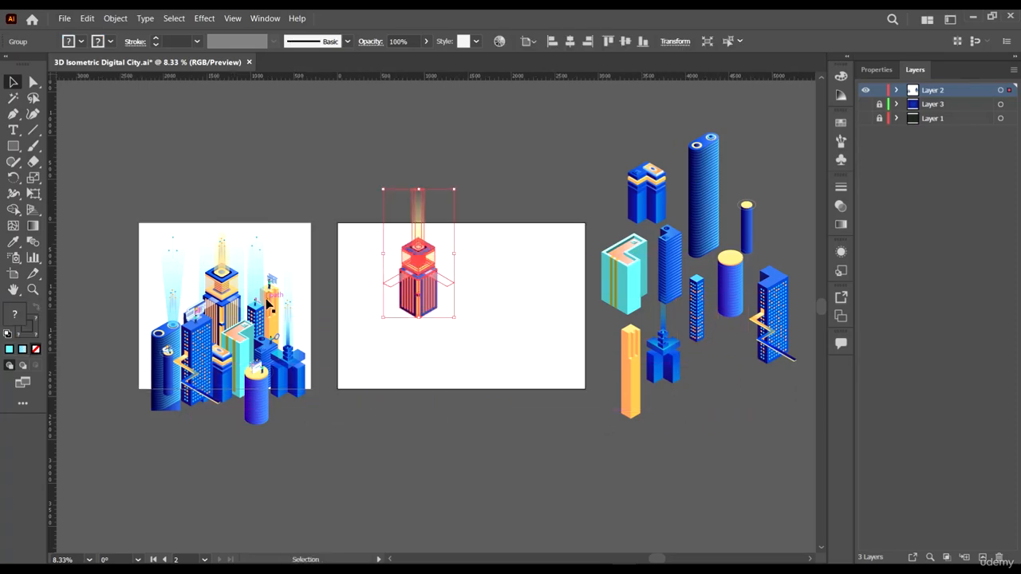
- Reposition the striped tower slightly lower and further left on the blank artboard
scroll(272, 295, "up", 3)
scroll(452, 346, "down", 1)
left_click_drag(603, 317, 604, 372)
left_click_drag(663, 382, 592, 383)
left_click_drag(587, 341, 531, 324)
scroll(552, 315, "down", 1)
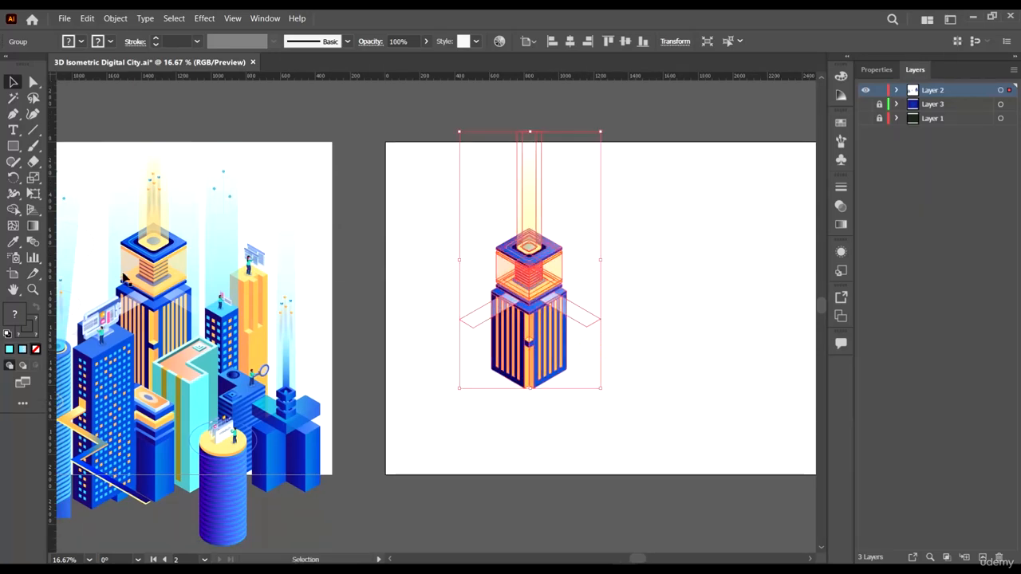
- Select the matching tower in the finished artwork for comparison, and shift the striped tower rightward toward the middle of its artboard
left_click_drag(437, 335, 558, 328)
left_click(277, 269)
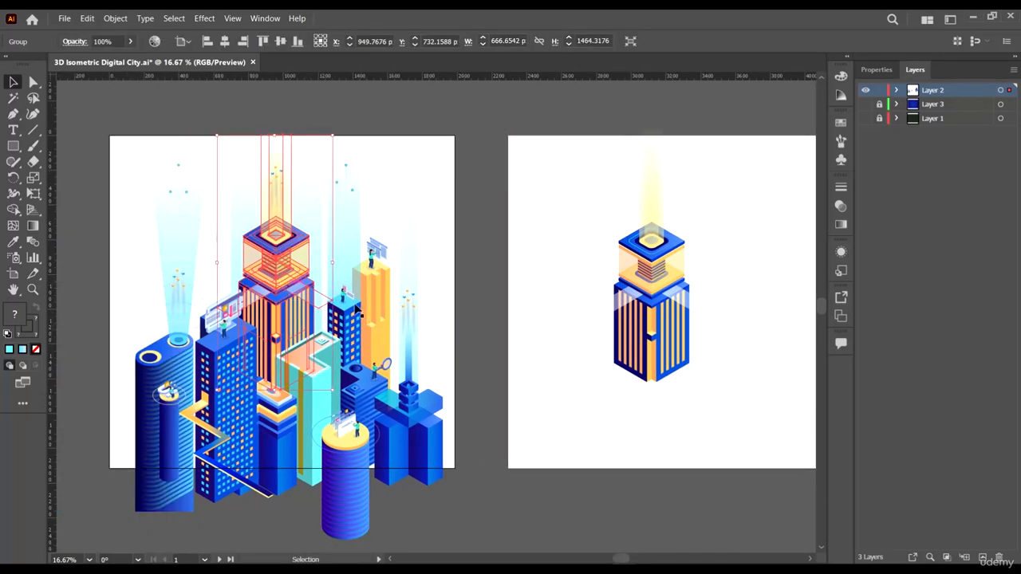
scroll(367, 319, "right", 5)
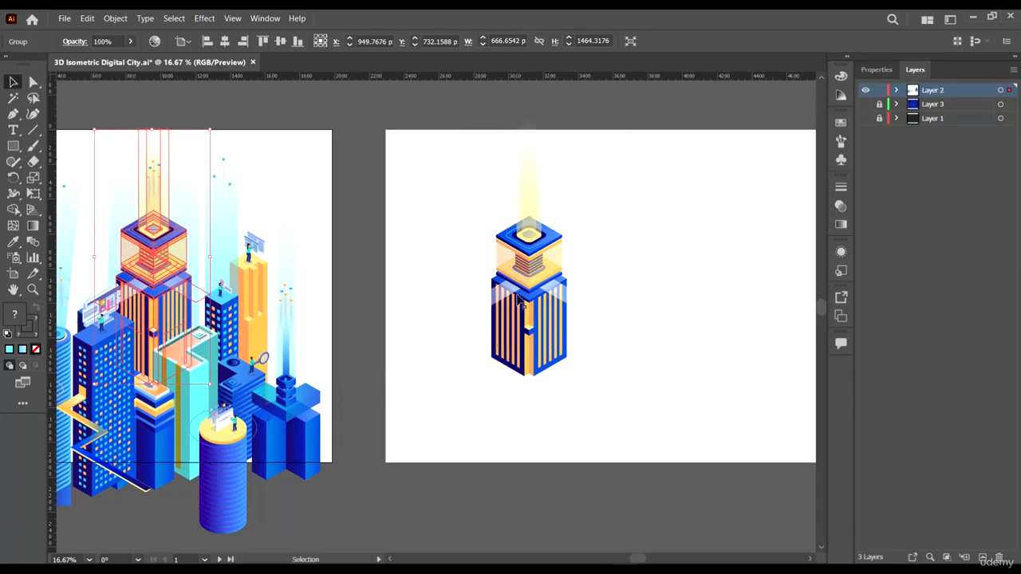
scroll(520, 302, "right", 2)
scroll(509, 310, "down", 1)
left_click_drag(490, 300, 556, 293)
left_click(626, 278)
- Add a horizontal guide at the roof peak of the reference tower and lower the striped tower until its roof peak meets it
left_click_drag(439, 78, 423, 247)
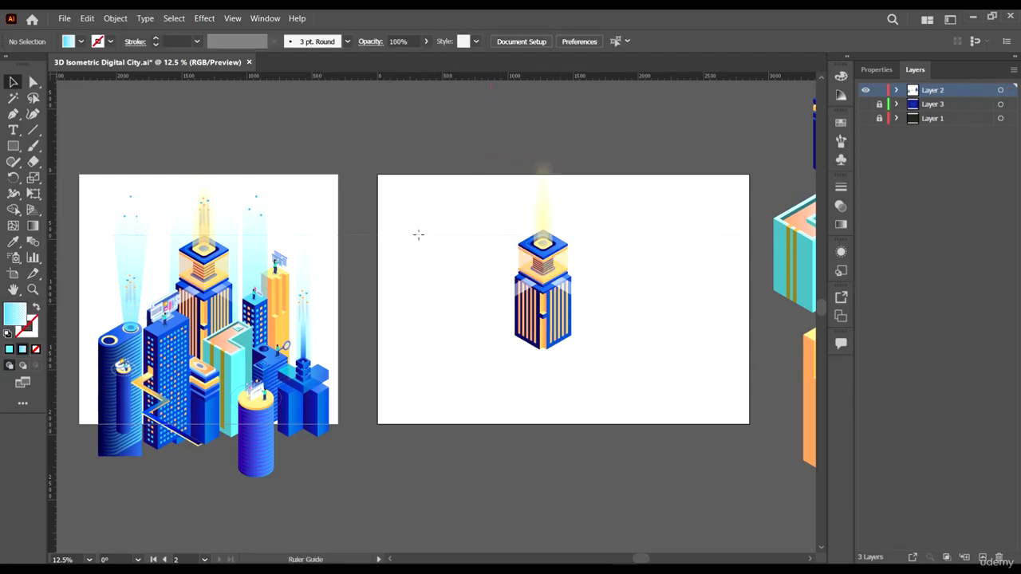
left_click_drag(418, 234, 531, 236)
scroll(573, 208, "up", 4)
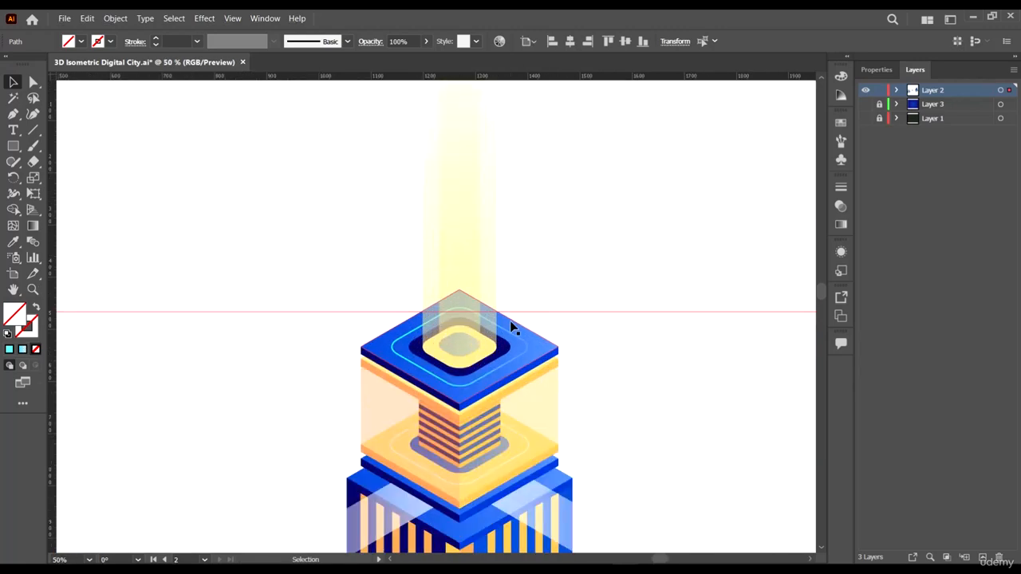
left_click_drag(497, 352, 494, 380)
scroll(509, 275, "down", 5)
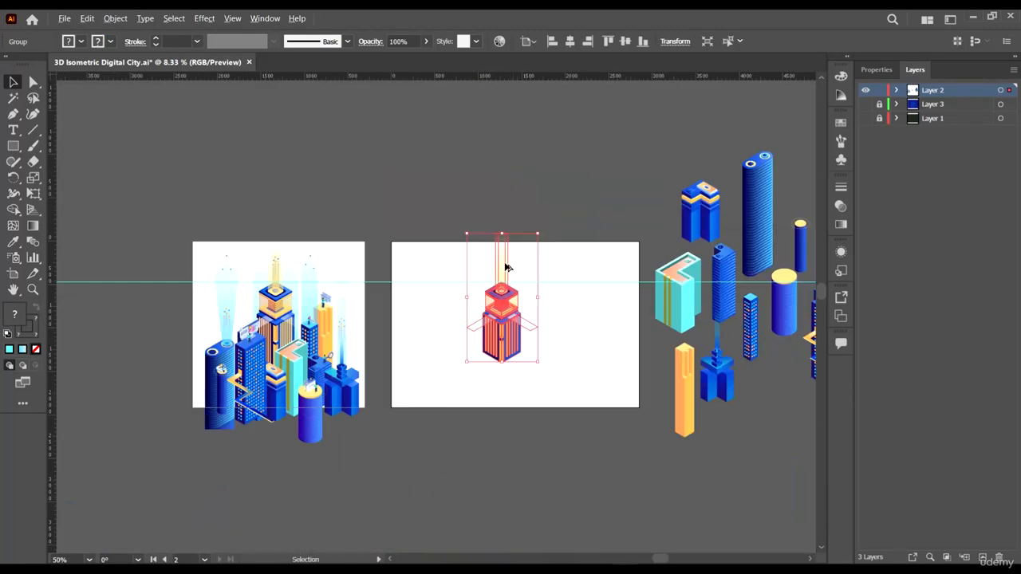
left_click(426, 350)
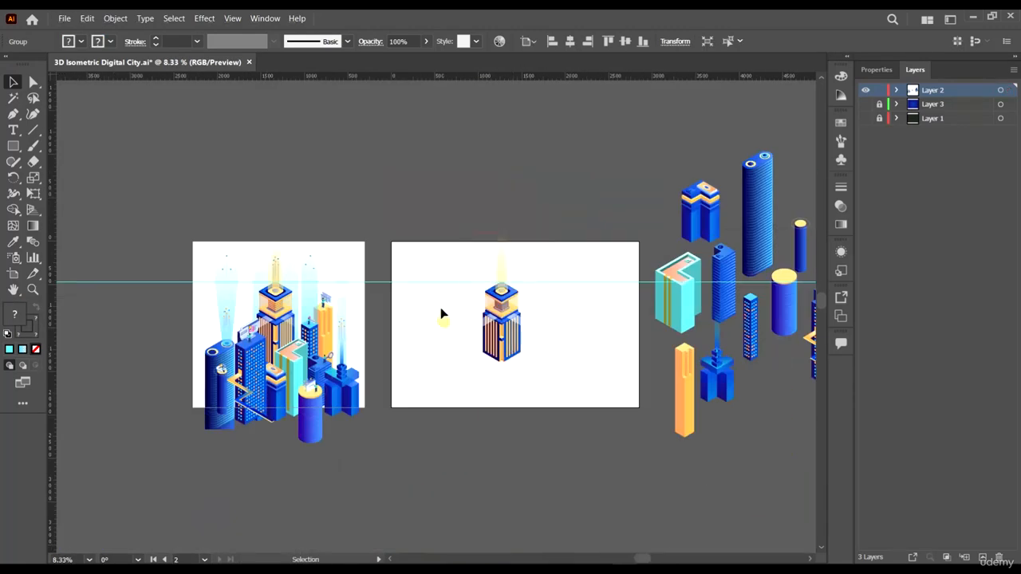
- Shorten the yellow light beam by moving its upper anchor points down to the artboard's top edge with Direct Selection
left_click(506, 257)
scroll(506, 250, "up", 4)
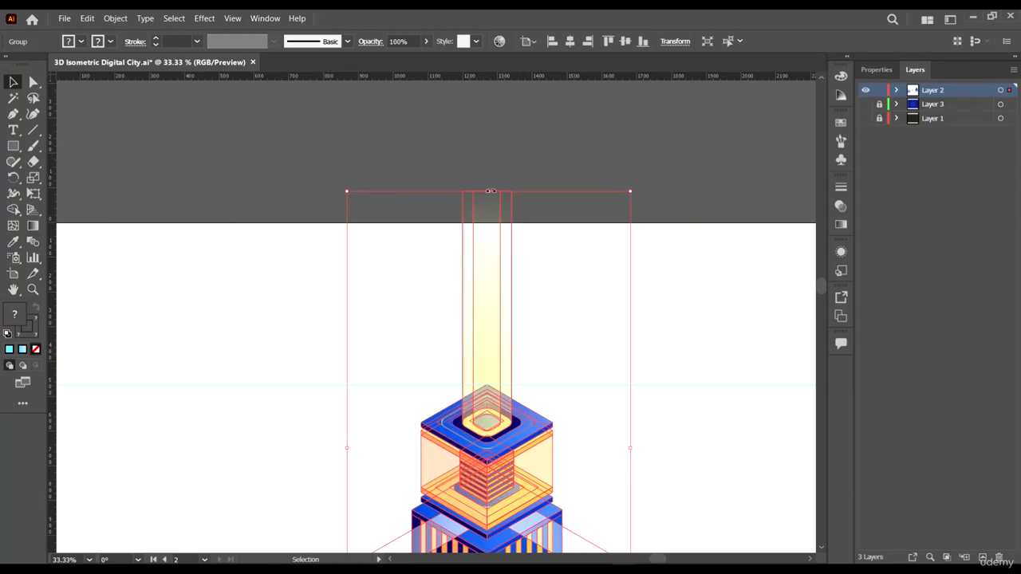
scroll(489, 189, "down", 3)
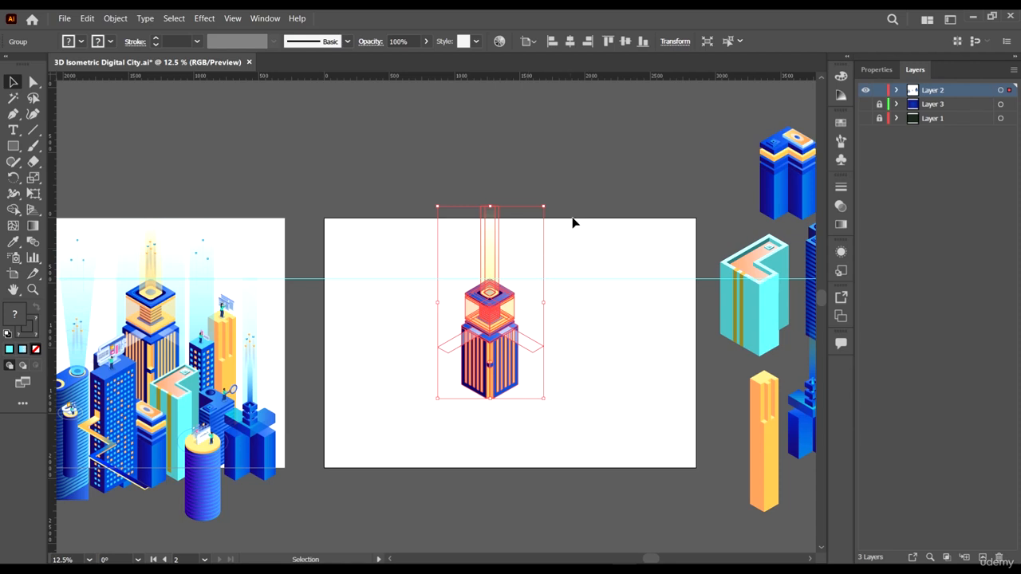
scroll(563, 230, "up", 2)
left_click(603, 200)
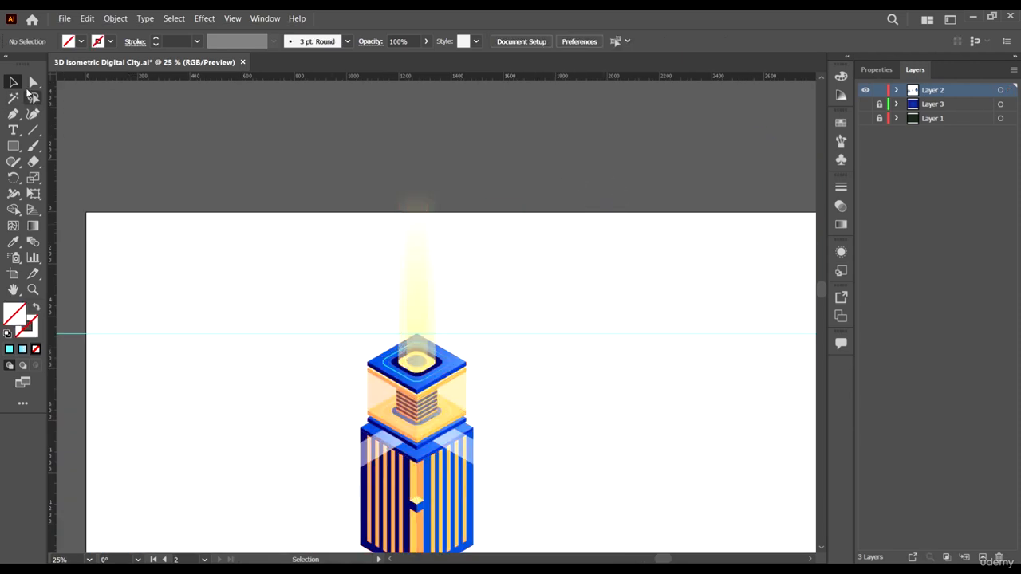
left_click_drag(301, 152, 549, 202)
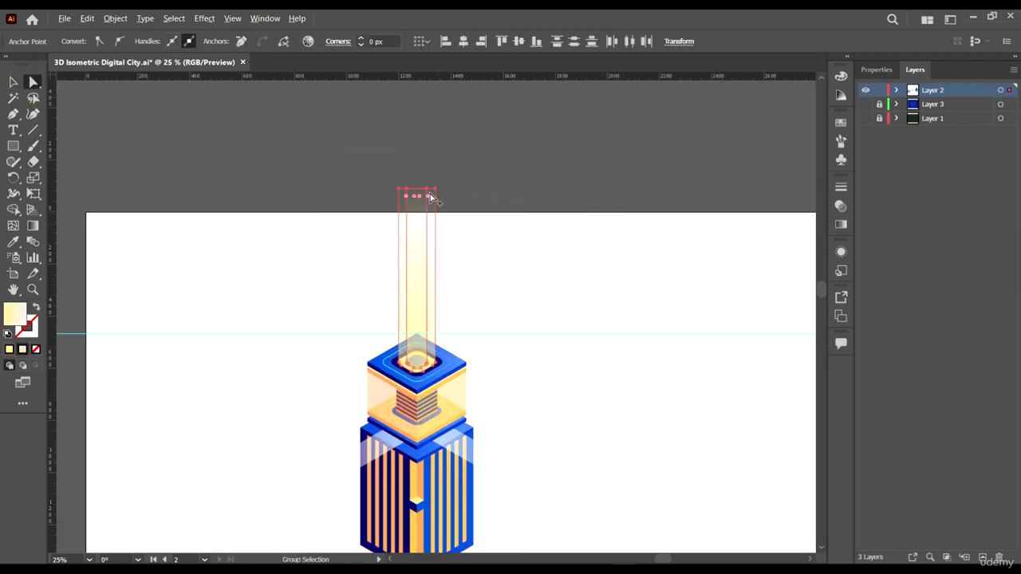
scroll(432, 194, "up", 2)
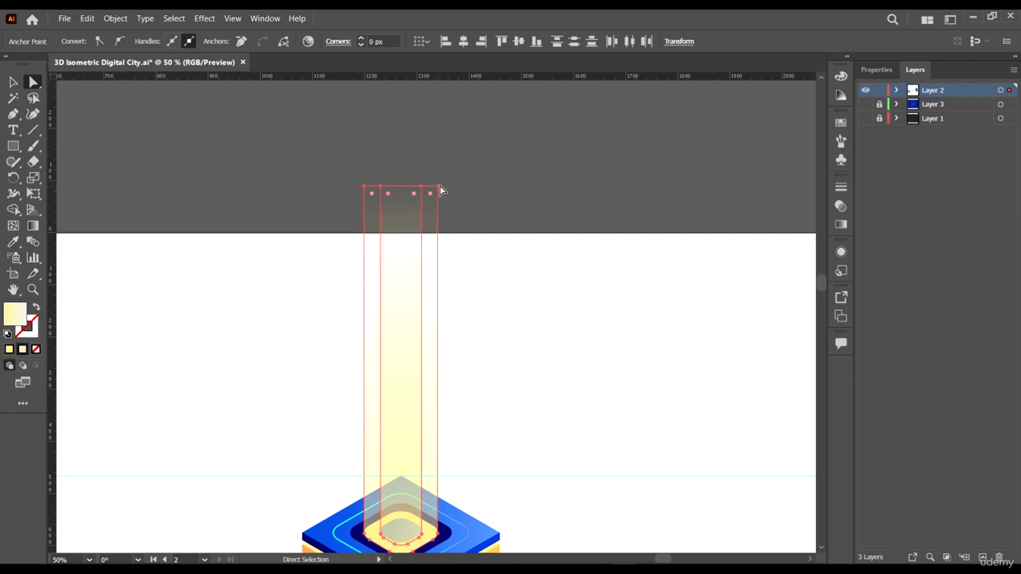
left_click_drag(440, 189, 463, 230)
scroll(429, 237, "up", 2)
scroll(467, 220, "down", 5)
key("v")
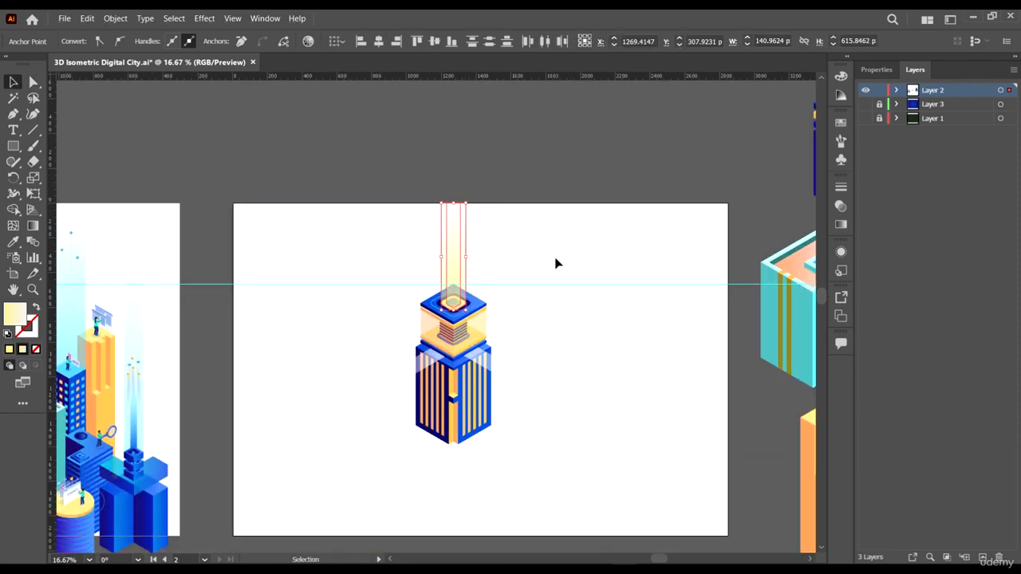
- Delete the horizontal guide that crosses the artboards
left_click(557, 243)
left_click_drag(570, 284, 571, 37)
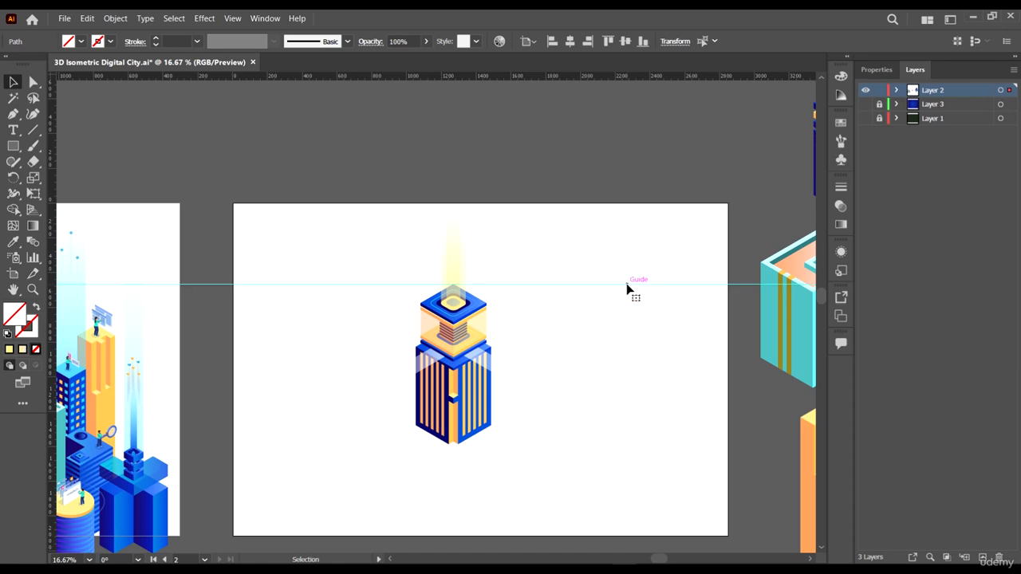
left_click_drag(626, 284, 623, 203)
key("Delete")
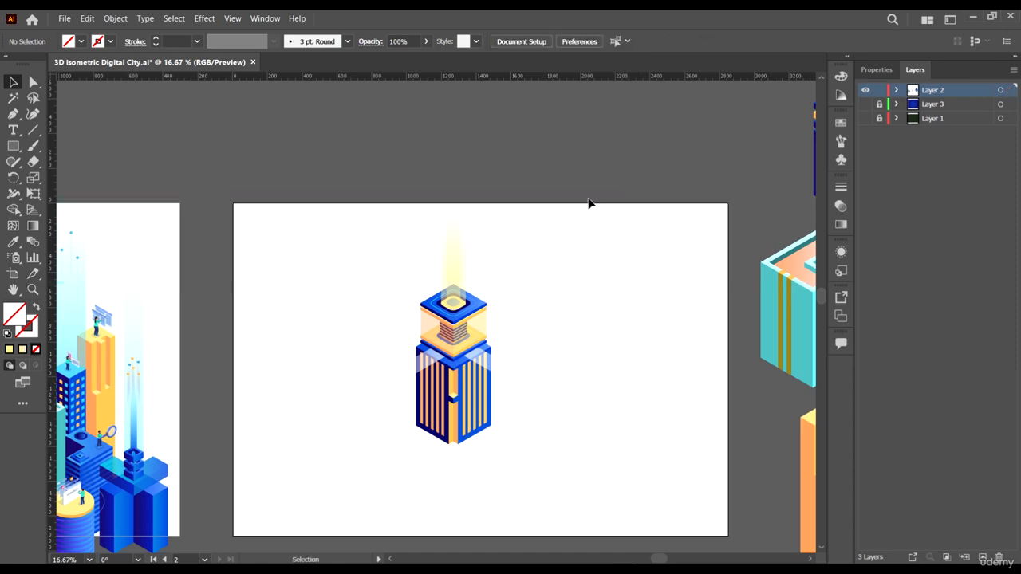
scroll(589, 204, "down", 2)
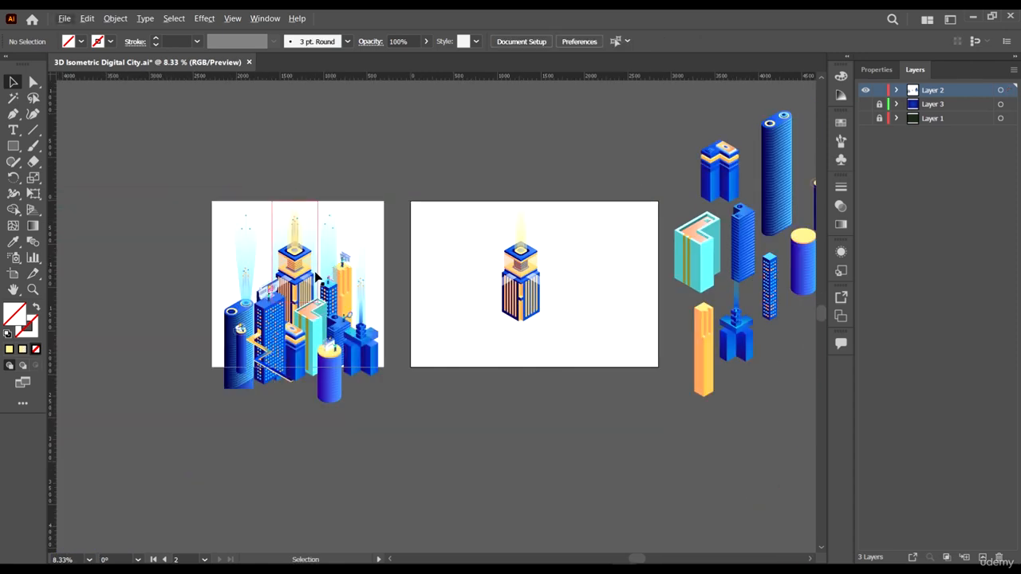
scroll(315, 275, "up", 1)
scroll(335, 295, "right", 1)
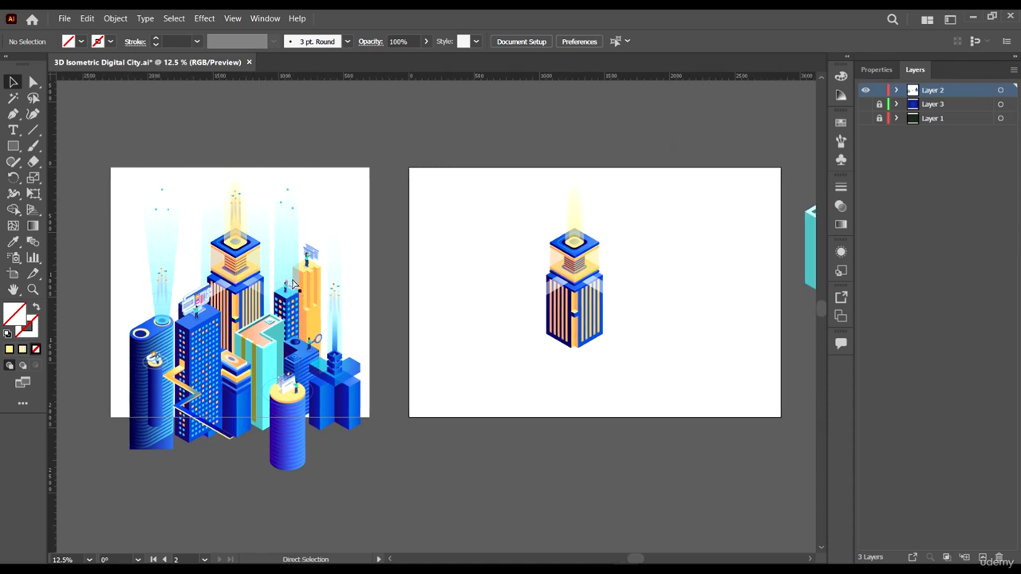
- Move the tall windowed building with the yellow zigzag walkway onto the blank artboard beside the striped tower and bring it to the front
scroll(230, 271, "down", 1)
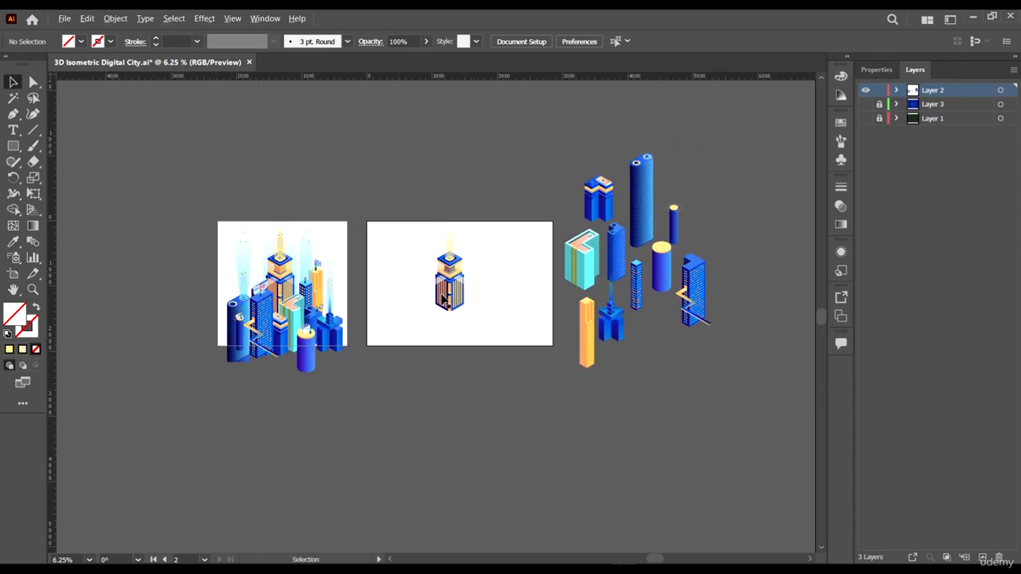
scroll(415, 281, "up", 2)
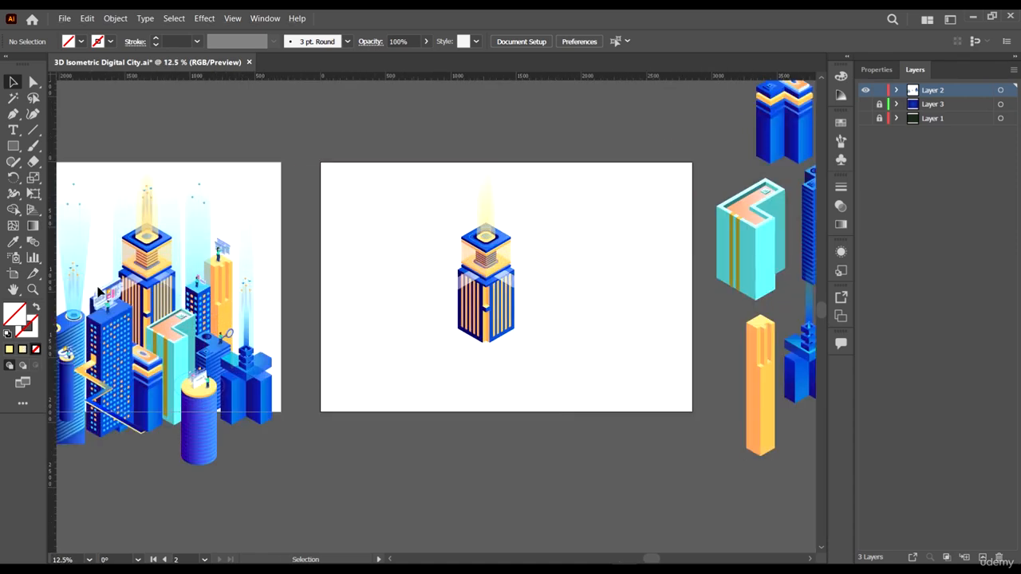
scroll(651, 358, "right", 5)
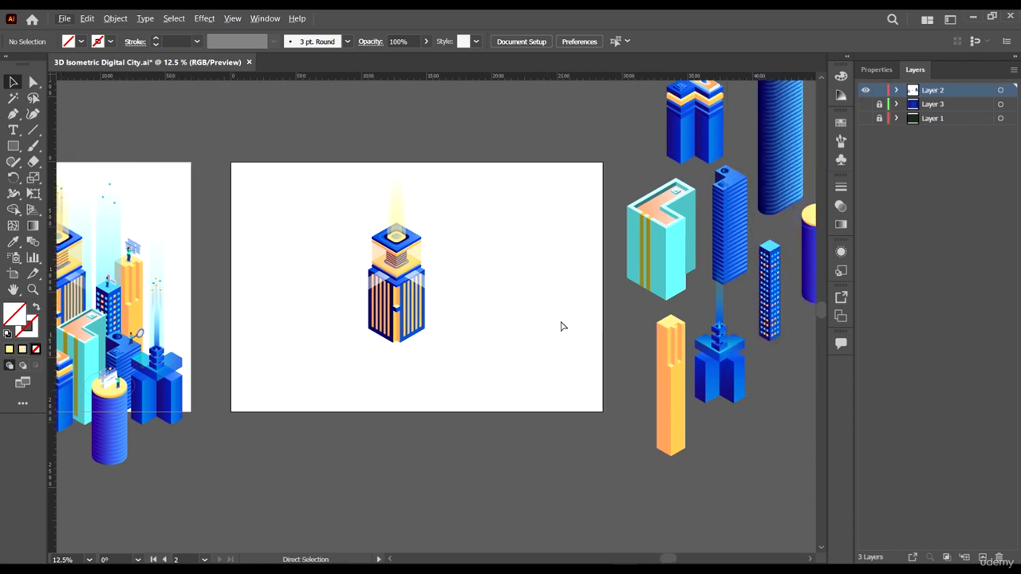
left_click_drag(744, 286, 231, 323)
scroll(535, 349, "left", 4)
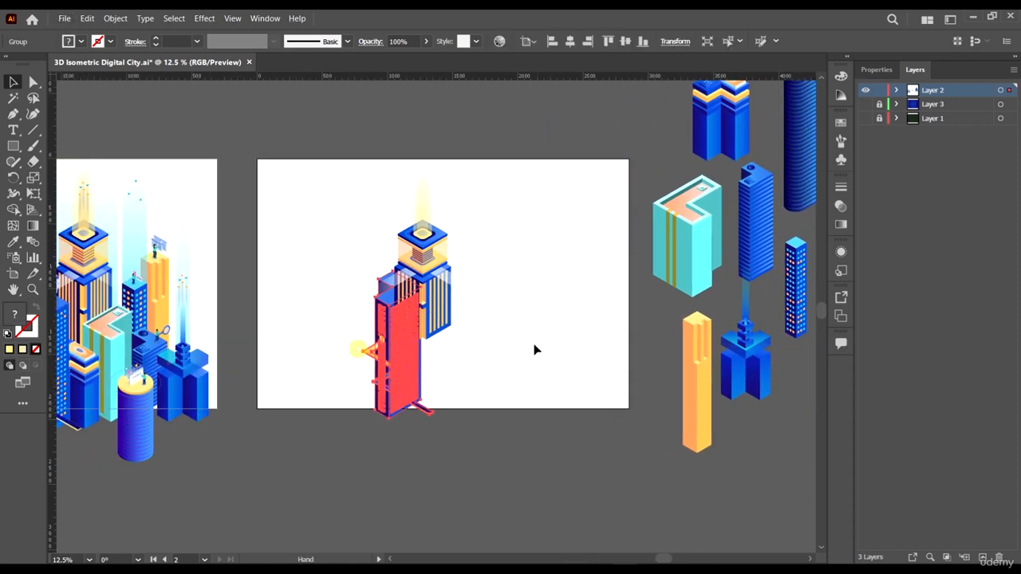
right_click(403, 361)
mouse_move(460, 503)
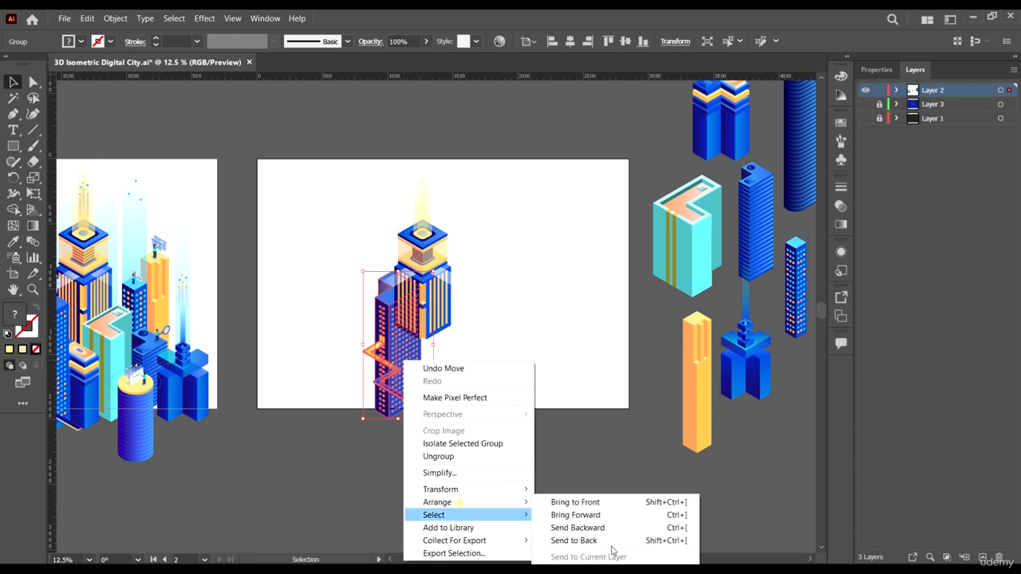
left_click(620, 501)
scroll(550, 375, "left", 3)
key("ctrl+=")
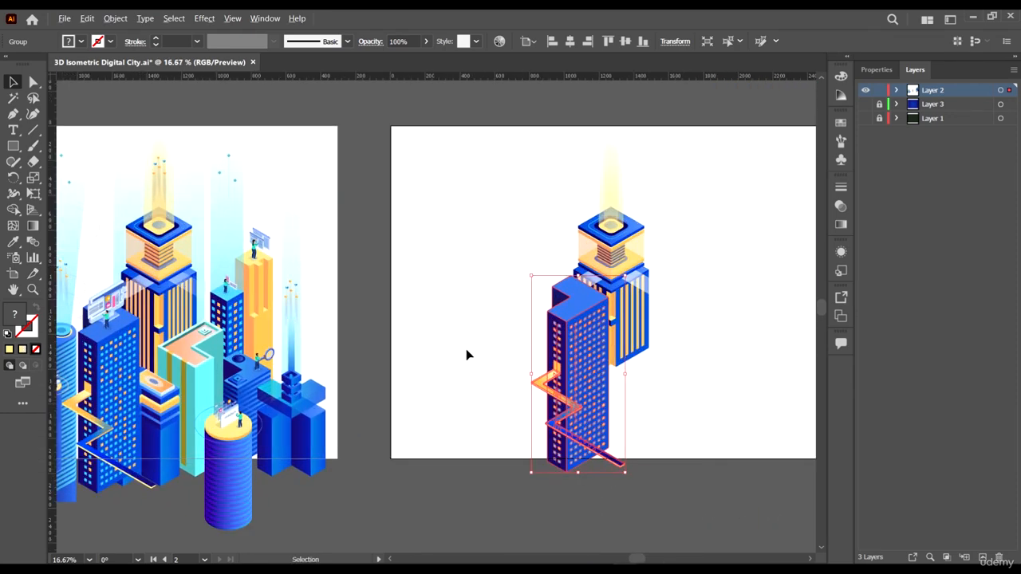
- Reposition the windowed building lower and outward from the striped tower, matching its placement in the finished reference
left_click_drag(652, 407, 702, 386)
left_click_drag(634, 357, 603, 401)
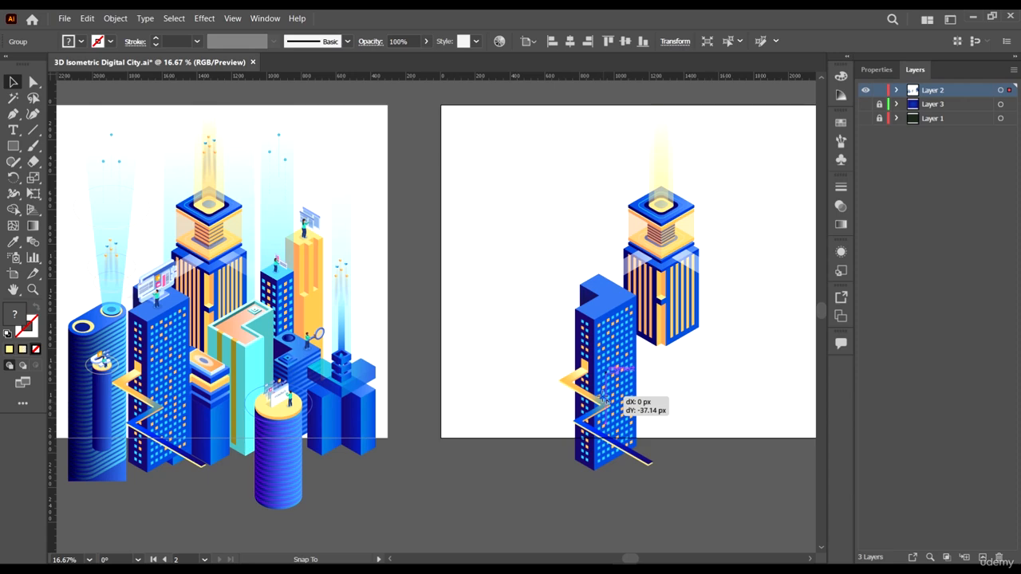
left_click_drag(604, 401, 605, 402)
left_click(712, 404)
- Move the turquoise L-shaped building onto the artboard over the striped tower's right side and bring it to the front
key("space")
left_click_drag(708, 404, 501, 418)
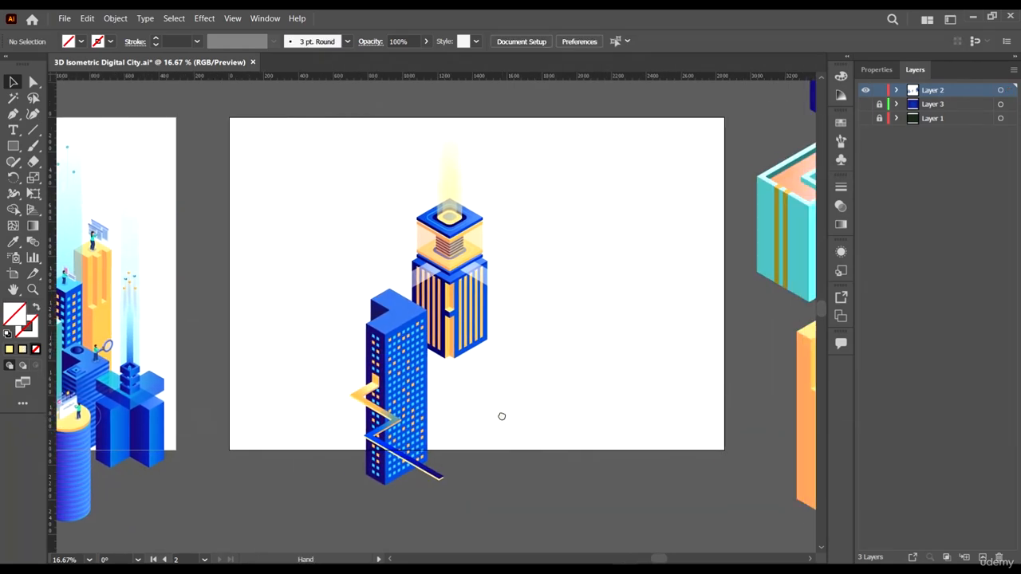
left_click_drag(616, 404, 465, 408)
left_click_drag(636, 233, 643, 316)
key("space")
right_click(607, 317)
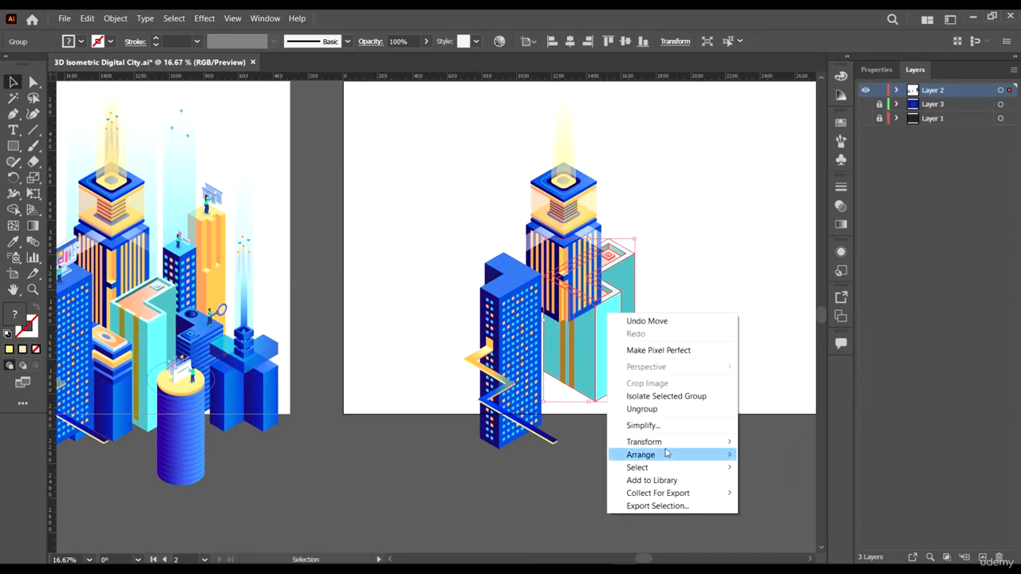
mouse_move(686, 455)
left_click(766, 454)
key("space")
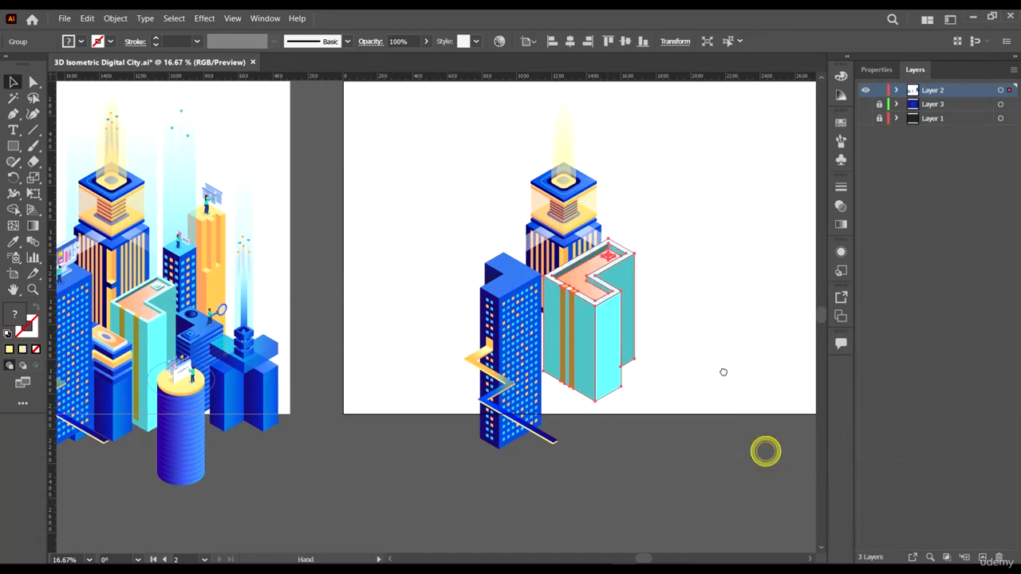
- Lower the turquoise building in front of the striped tower to match the reference, and scale it down slightly
left_click_drag(622, 354, 655, 386)
key("space")
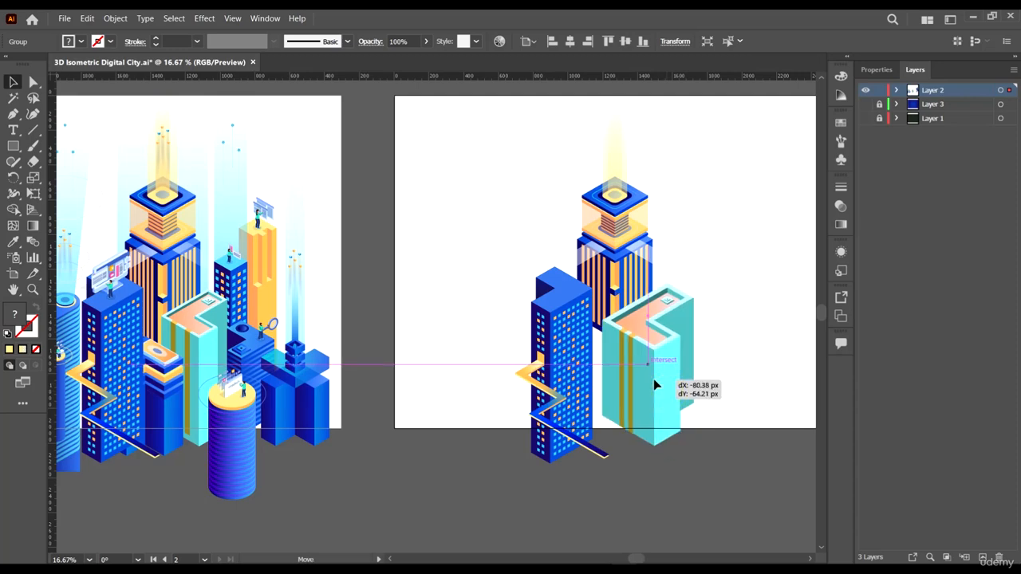
left_click_drag(654, 385, 655, 386)
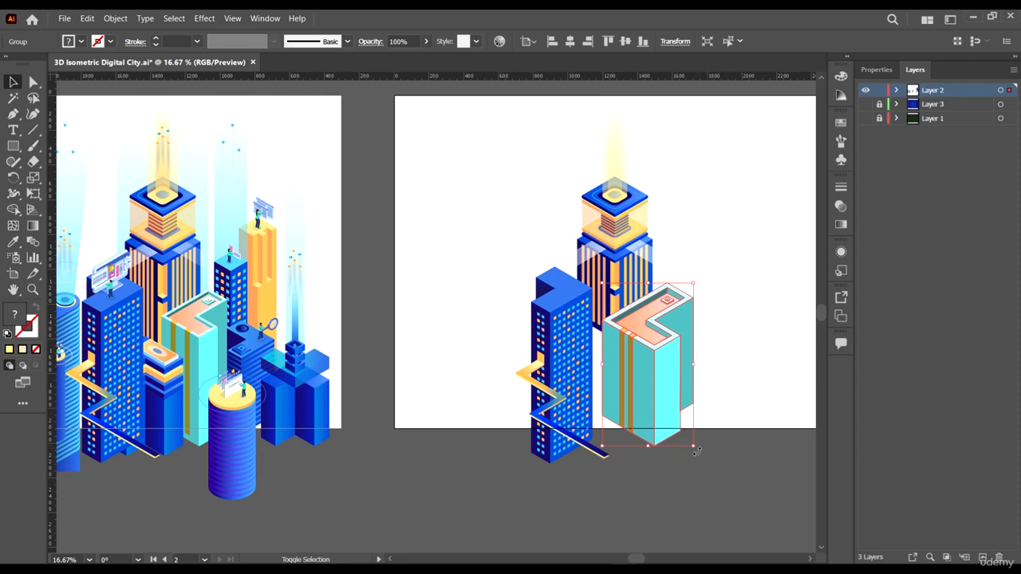
left_click_drag(691, 446, 683, 430)
left_click_drag(669, 344, 670, 353)
- Isolate the striped tower's group for editing
left_click(729, 280)
left_click(613, 242)
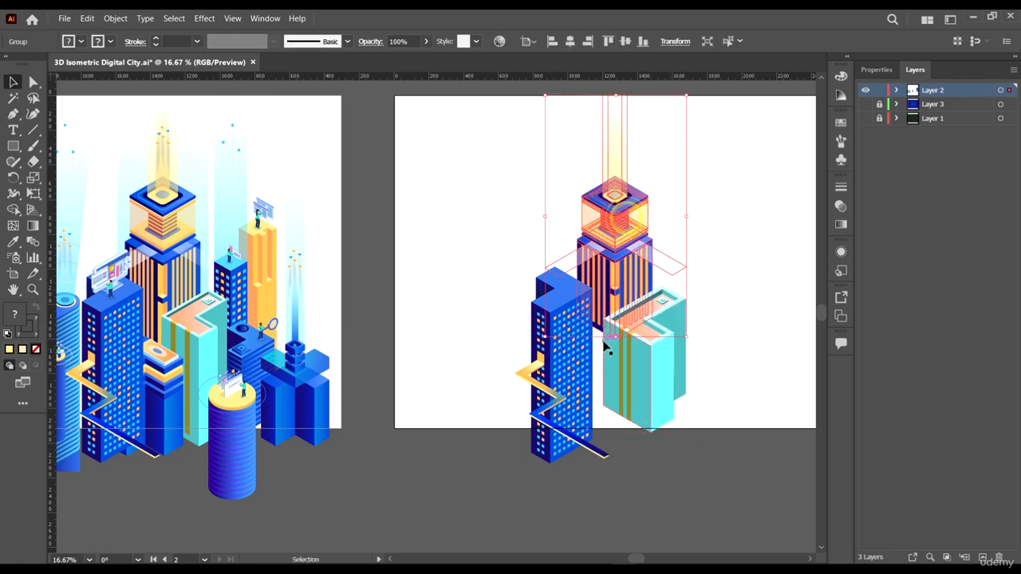
double_click(626, 316)
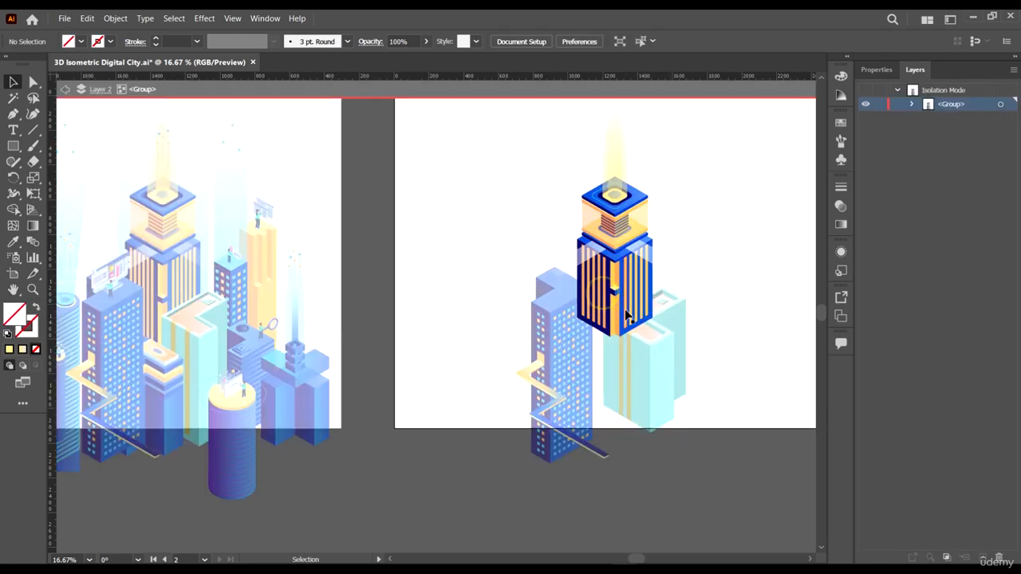
- Compare the base of the isolated striped tower with the same tower in the finished reference
scroll(650, 326, "up", 4)
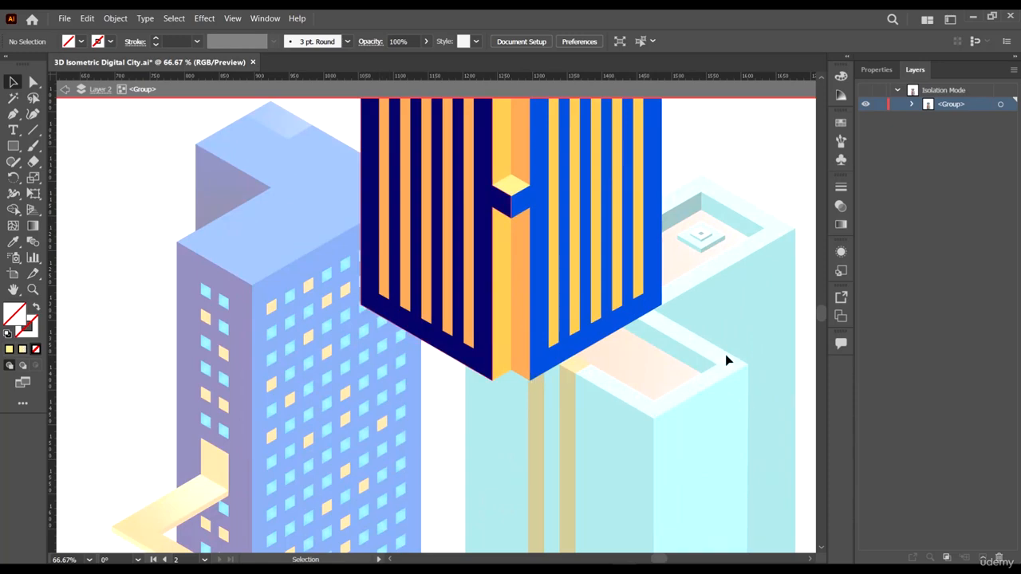
scroll(615, 315, "down", 5)
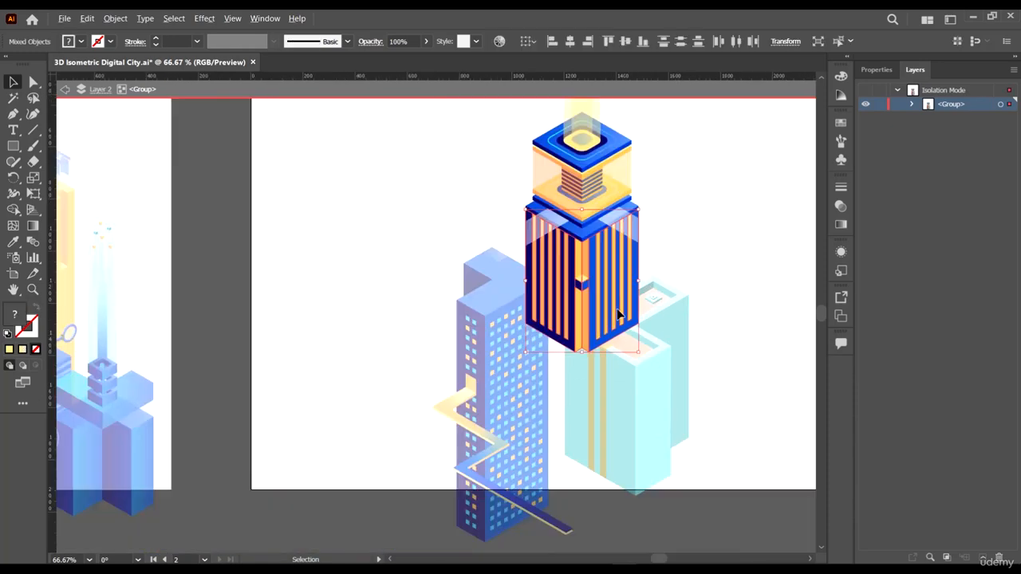
scroll(638, 351, "up", 3)
scroll(606, 404, "down", 3)
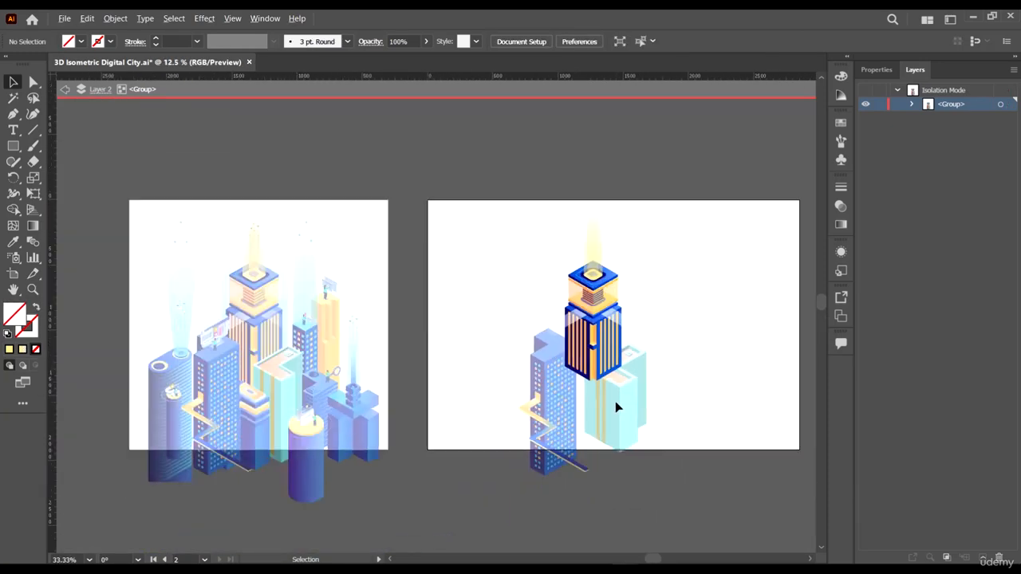
scroll(522, 346, "up", 2)
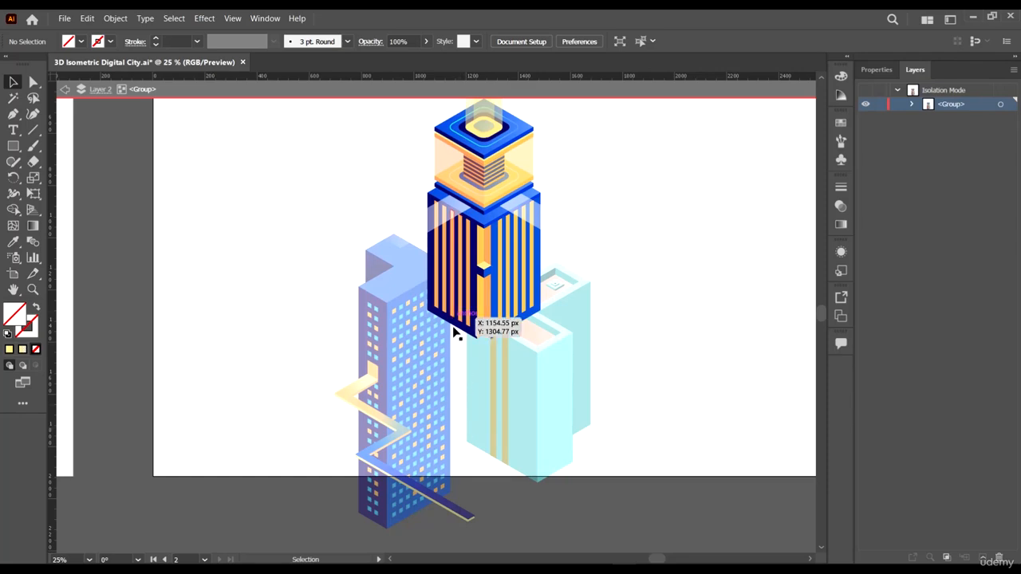
scroll(469, 391, "down", 3)
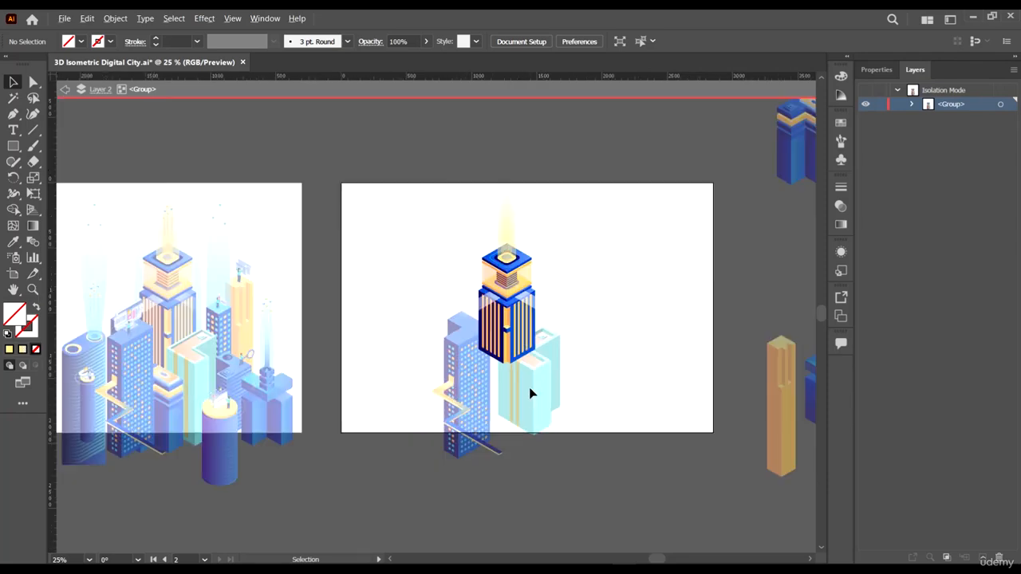
scroll(335, 364, "up", 3)
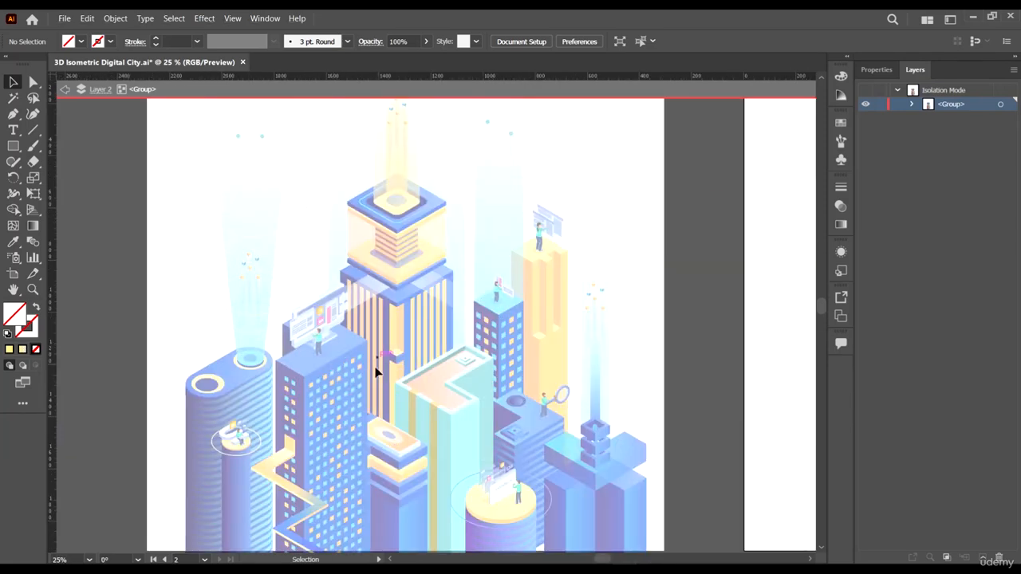
scroll(323, 422, "down", 4)
scroll(326, 413, "up", 3)
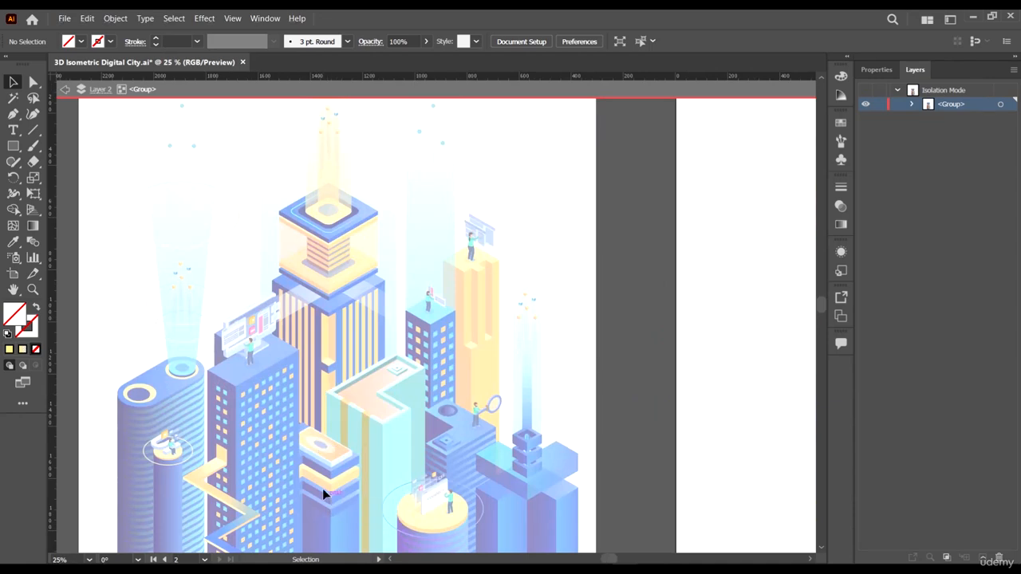
scroll(324, 478, "down", 3)
left_click_drag(323, 473, 289, 333)
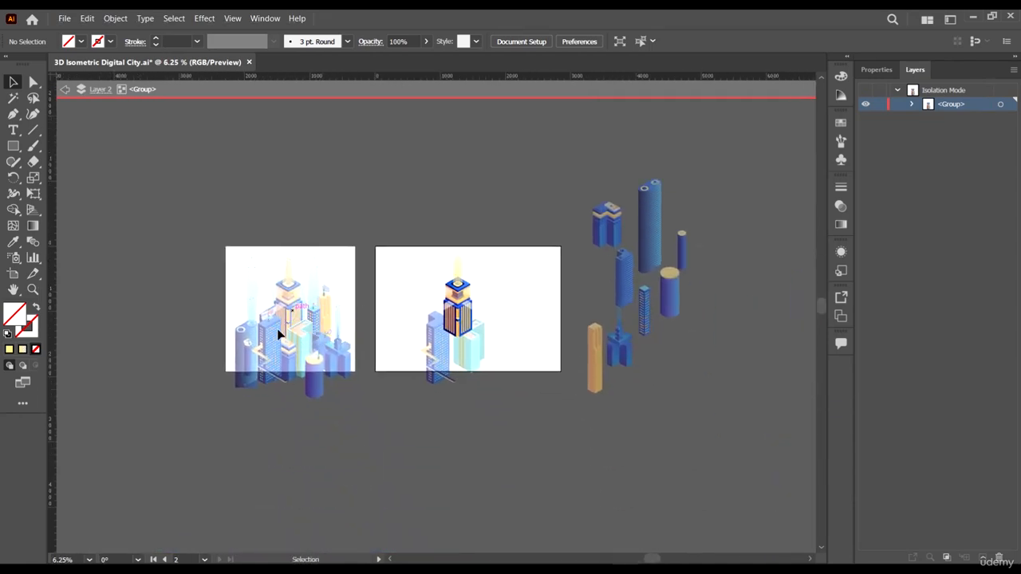
scroll(478, 331, "up", 4)
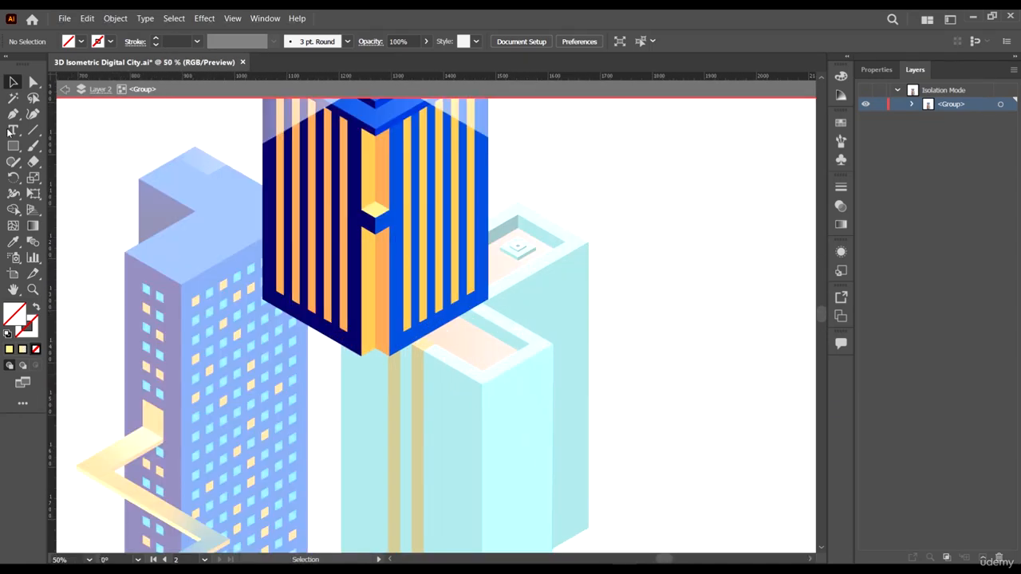
- Lengthen the striped tower's lower body by moving its bottom anchor points down with Direct Selection, and leave isolation mode
left_click(35, 81)
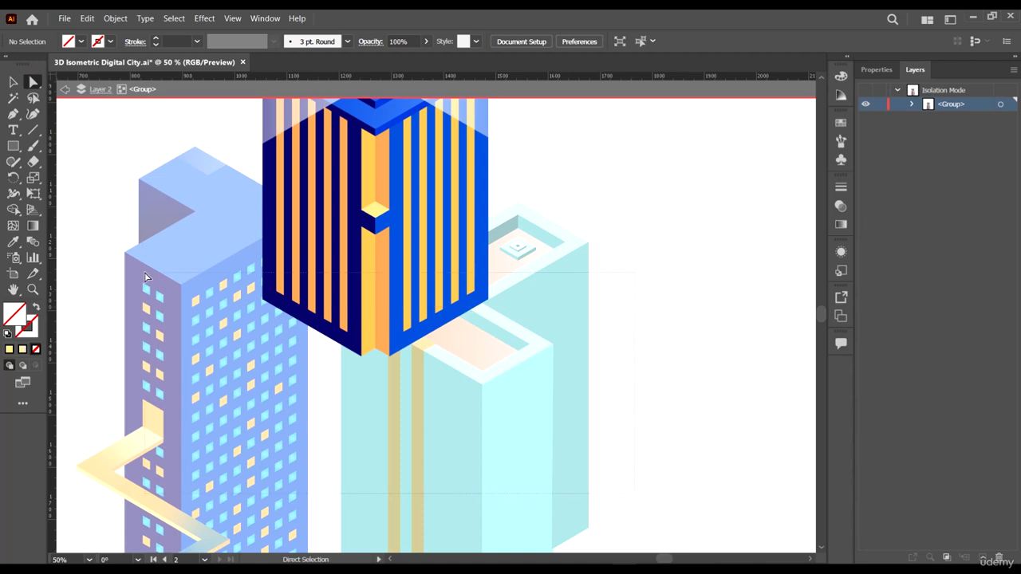
left_click(334, 229)
scroll(334, 229, "down", 2)
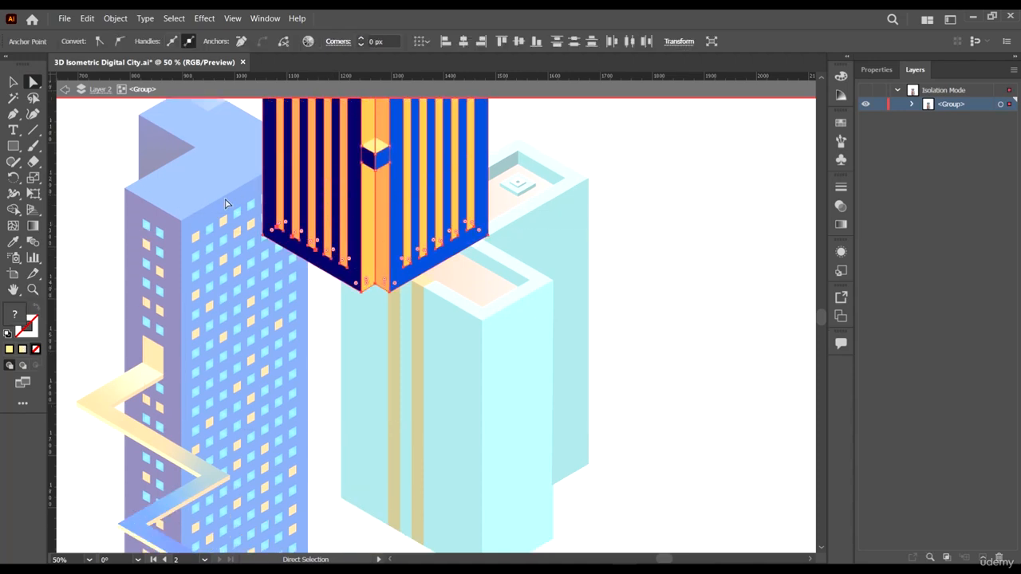
scroll(356, 295, "up", 1)
scroll(404, 322, "down", 1)
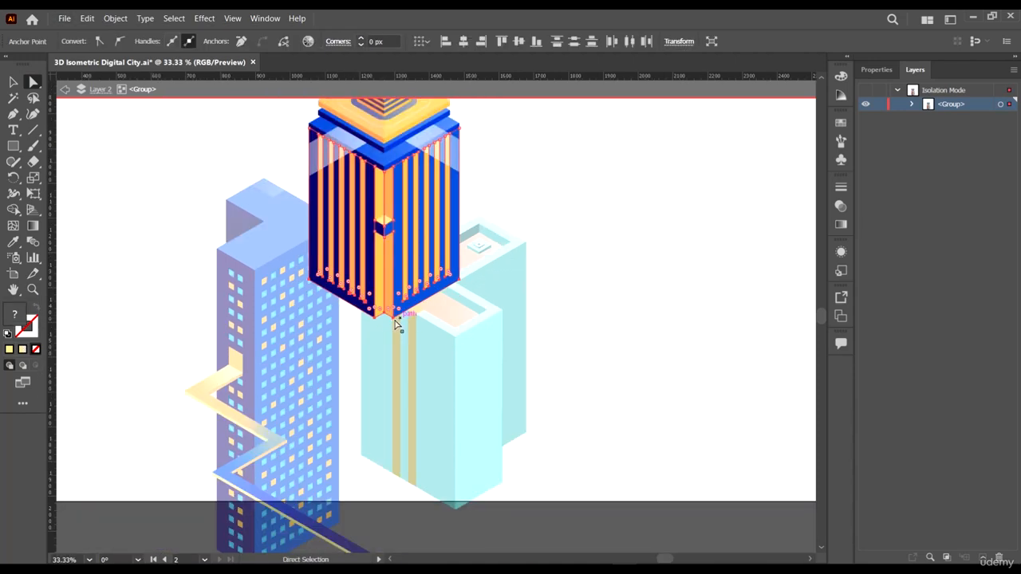
left_click_drag(396, 322, 385, 448)
left_click_drag(540, 344, 539, 344)
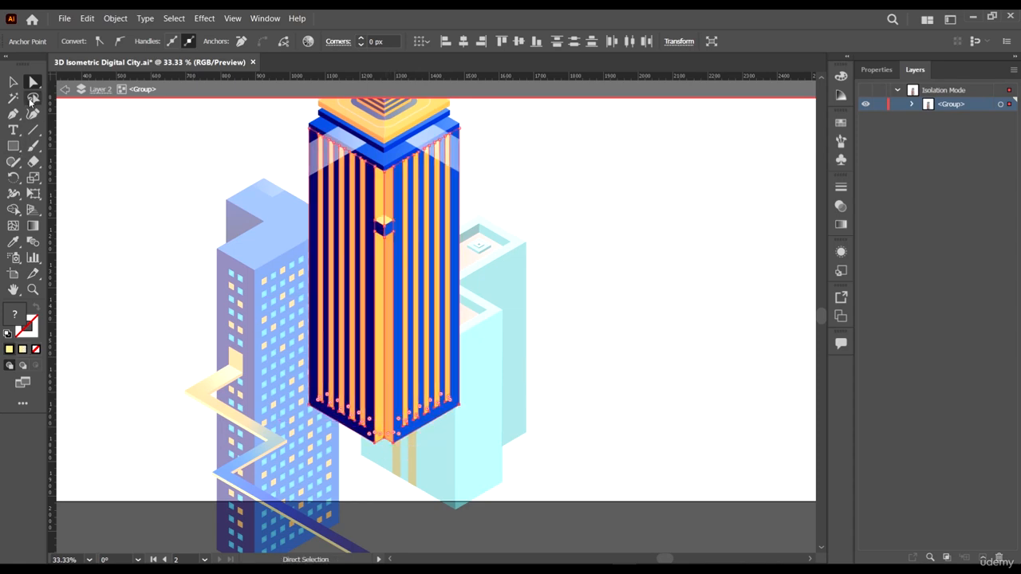
key("v")
double_click(646, 255)
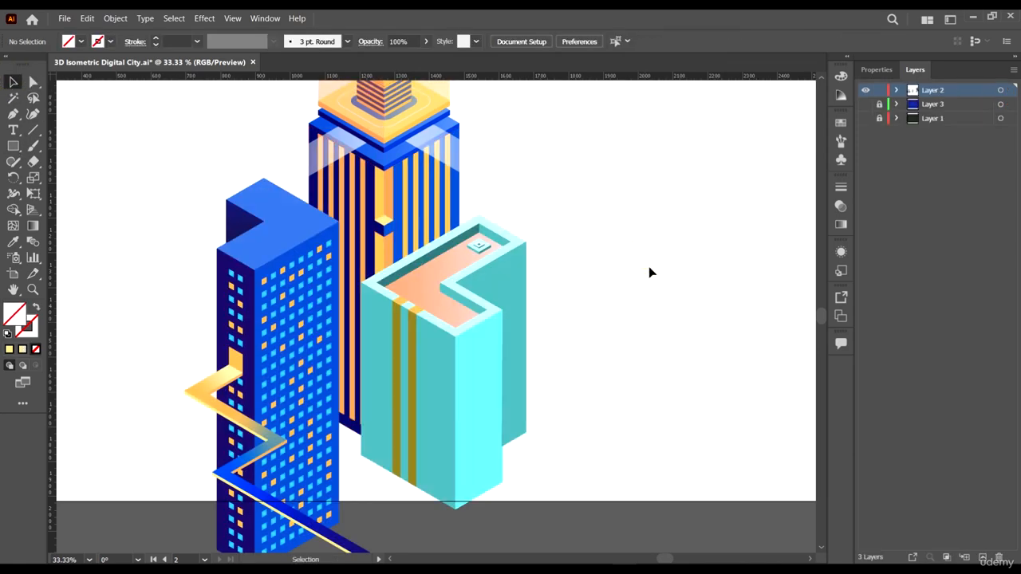
- Move the low blue building with the yellow band from the prepared buildings onto the artboard, to the left of the windowed building
scroll(648, 267, "down", 2)
key("space")
left_click_drag(468, 349, 560, 406)
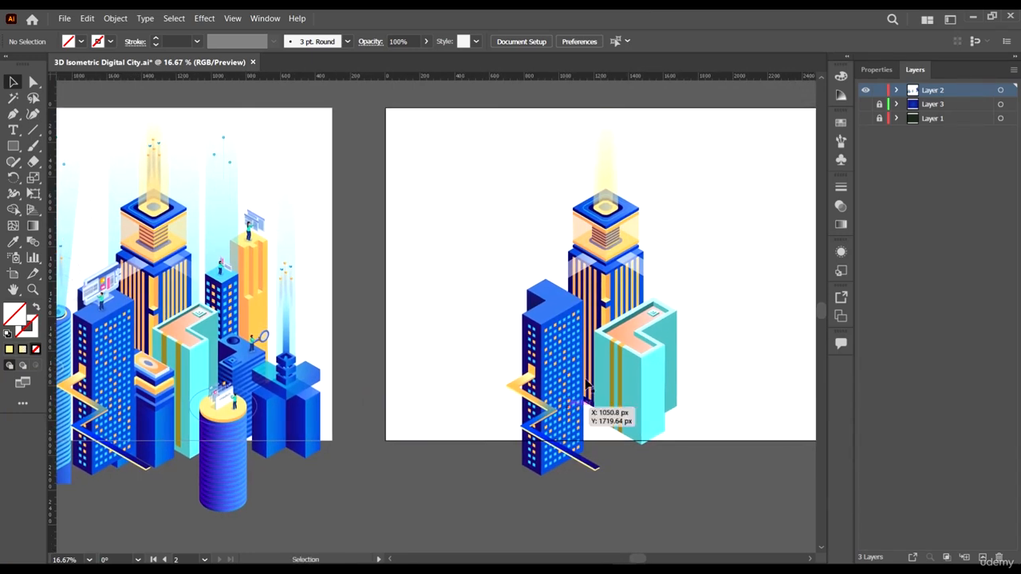
scroll(583, 359, "down", 1)
key("space")
left_click_drag(654, 394, 346, 367)
key("space")
left_click_drag(784, 223, 493, 339)
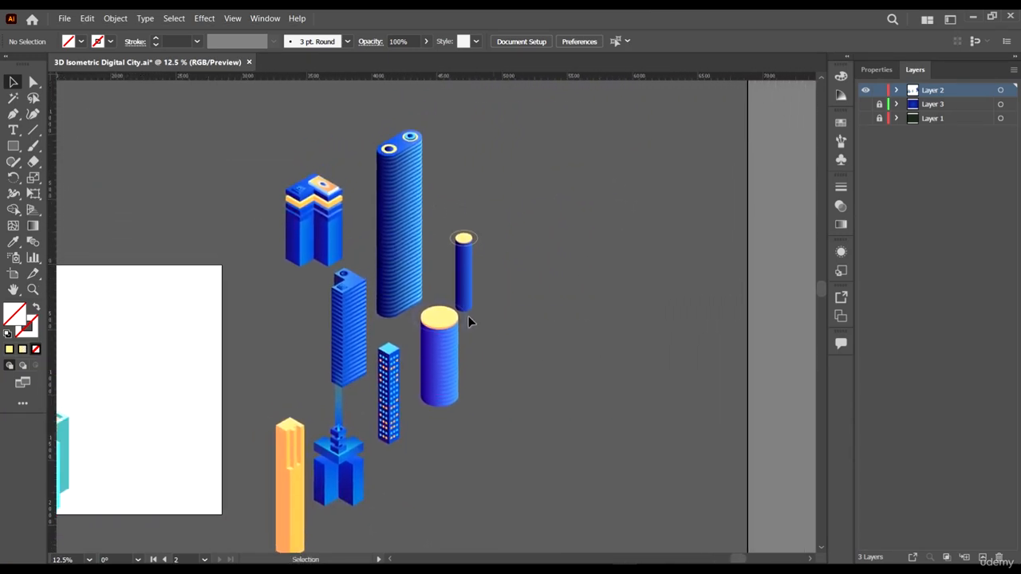
left_click_drag(356, 364, 681, 367)
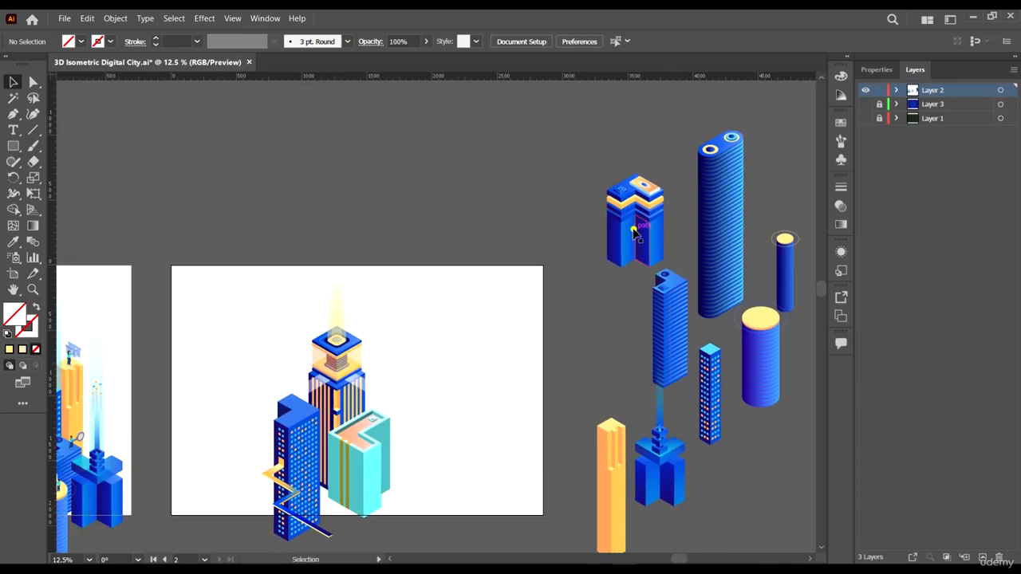
left_click(635, 229)
key("space")
left_click_drag(641, 334, 736, 266)
left_click_drag(736, 174, 542, 329)
key("space")
right_click(478, 319)
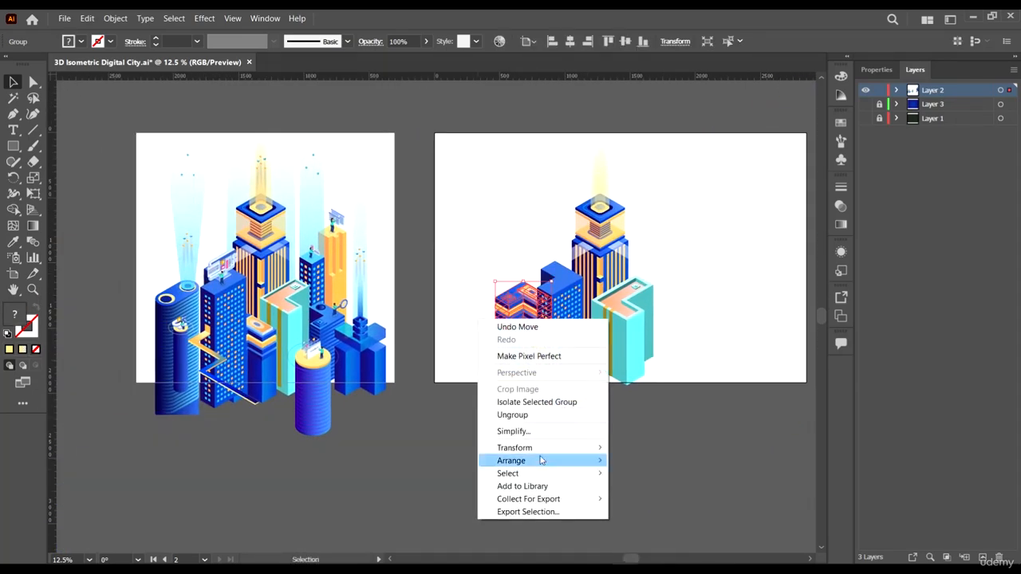
left_click(686, 451)
left_click(686, 451)
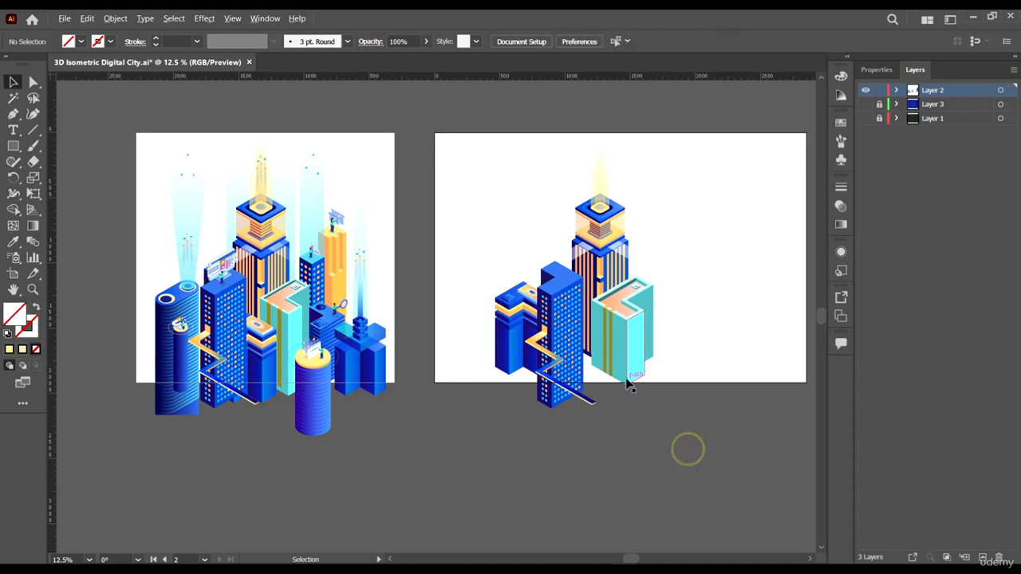
- Move the low blue building with the yellow band to the right of the windowed building and bring both to the front
left_click_drag(511, 319, 593, 347)
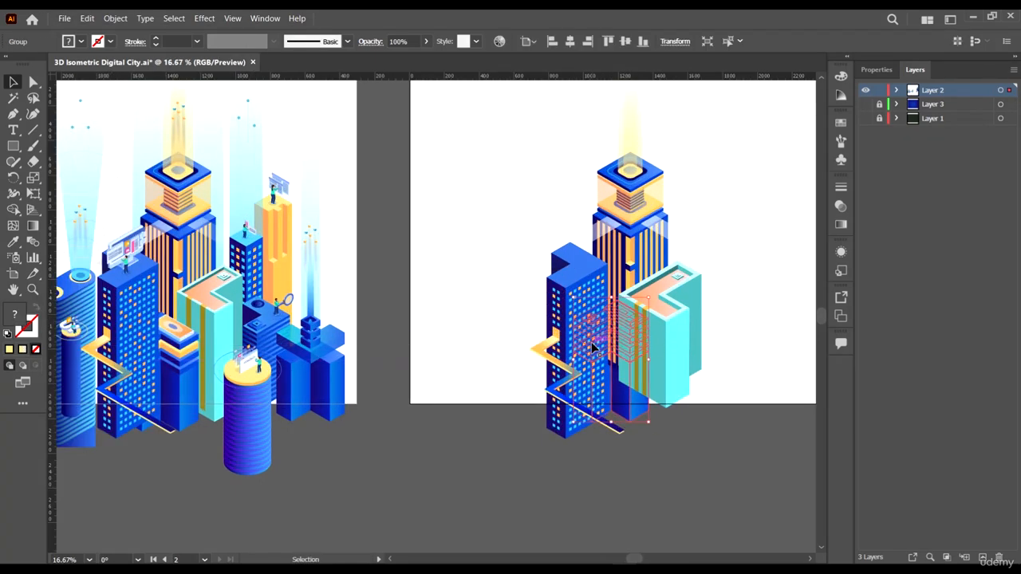
left_click(581, 275)
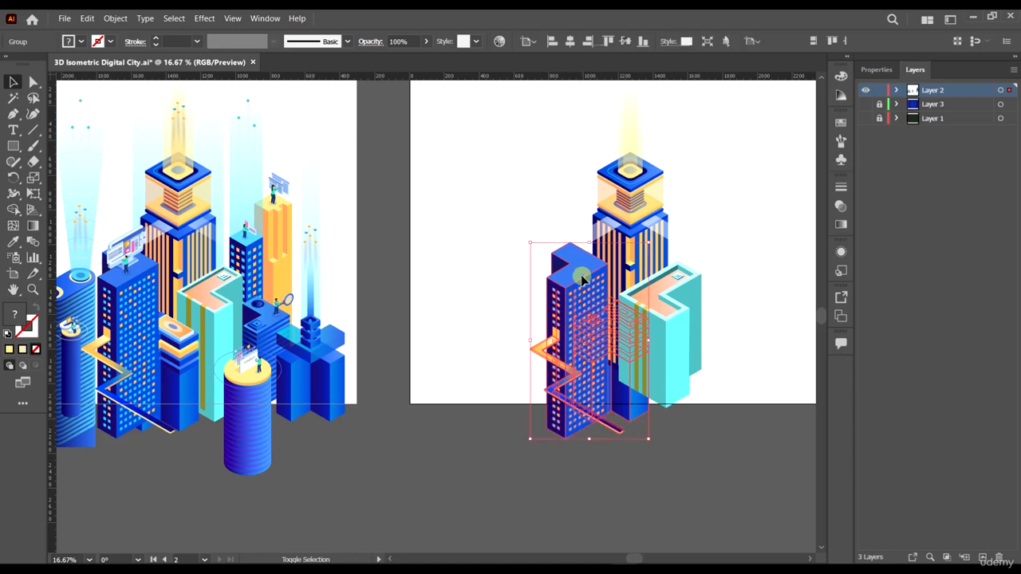
right_click(583, 278)
mouse_move(630, 405)
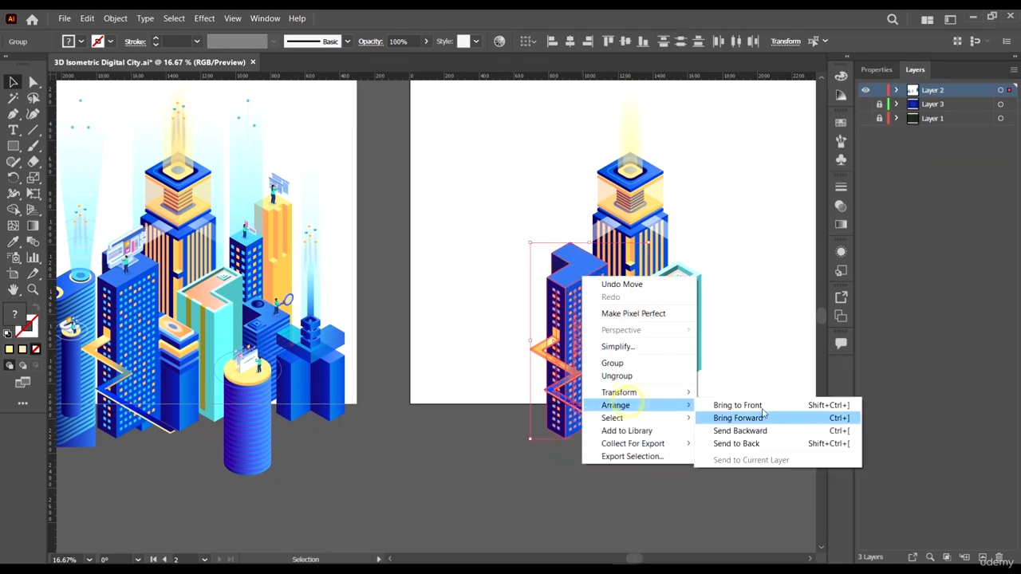
left_click(758, 405)
left_click(775, 440)
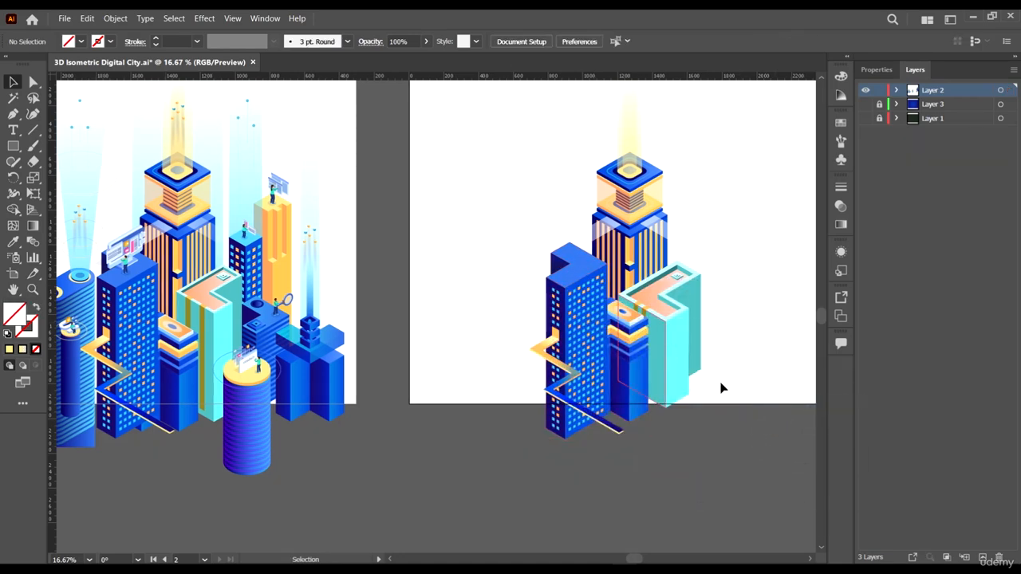
- Compare how the low blue, teal and windowed buildings overlap with their arrangement in the finished reference
left_click(627, 356)
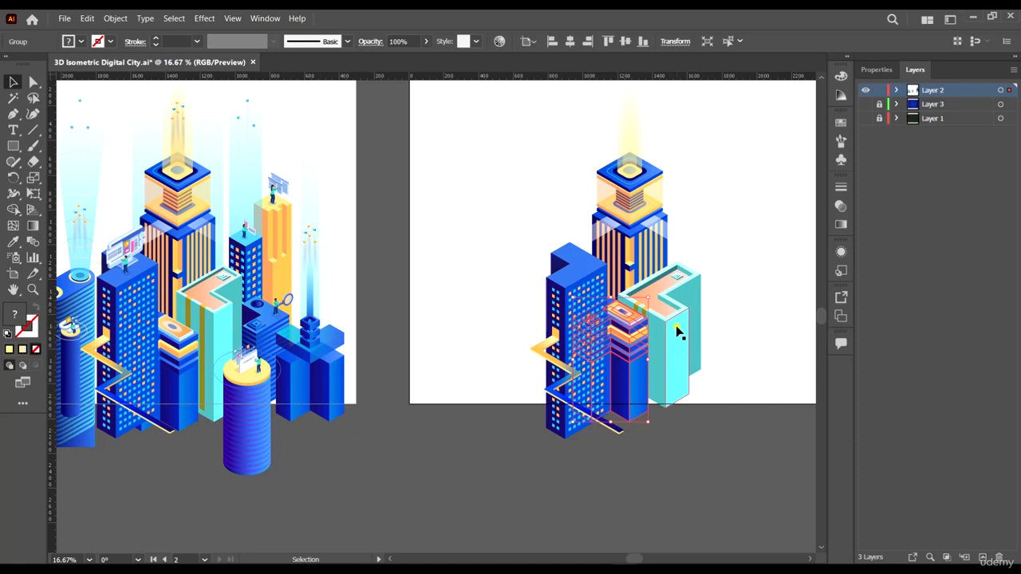
left_click(676, 331)
scroll(692, 323, "down", 2)
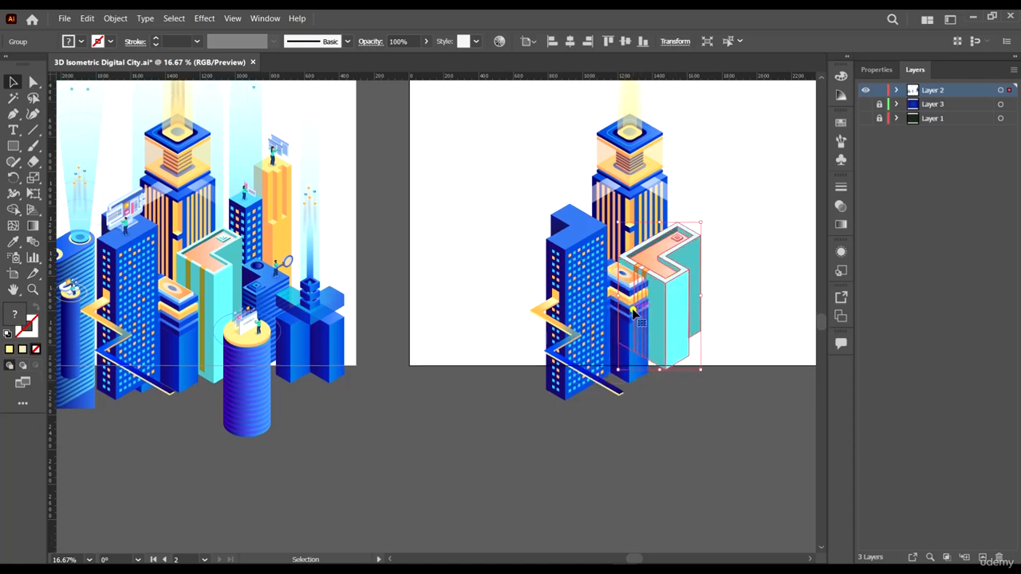
left_click(594, 317)
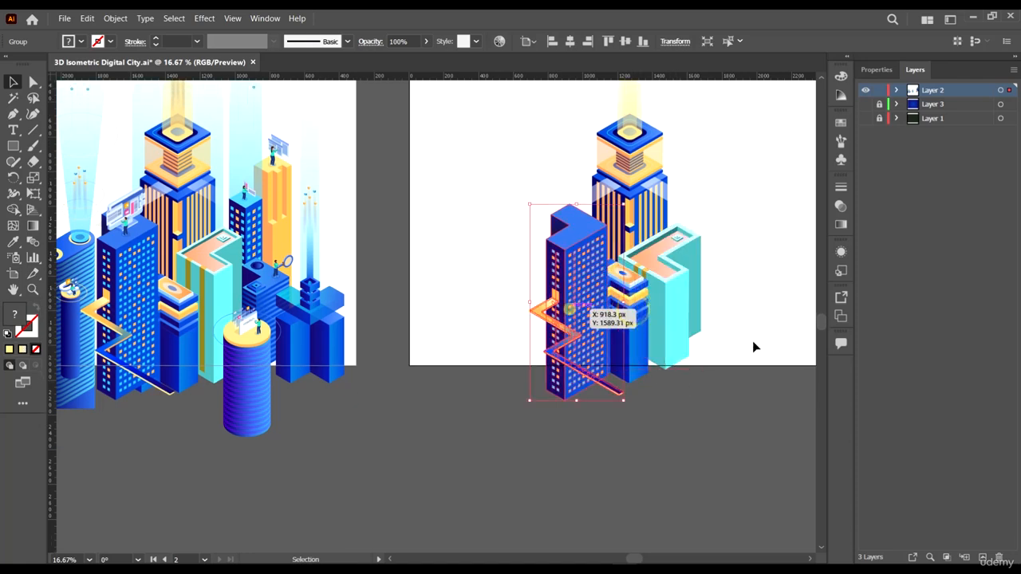
left_click(631, 284)
scroll(111, 272, "right", 5)
left_click_drag(158, 313, 248, 313)
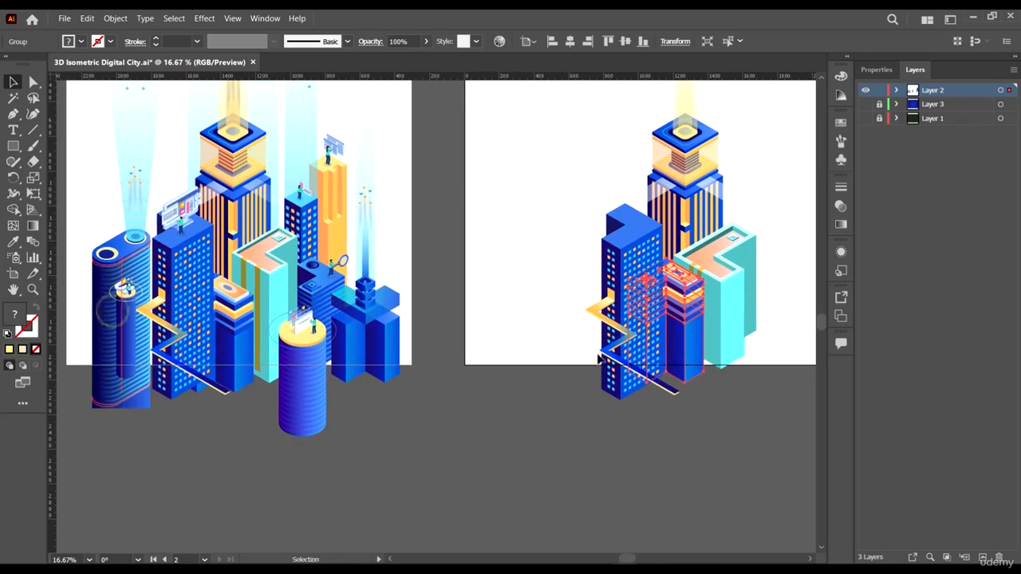
left_click(741, 415)
- Shift the teal L-shaped building slightly right, and move the low blue building about 16 px right and 80 px down
left_click(666, 313)
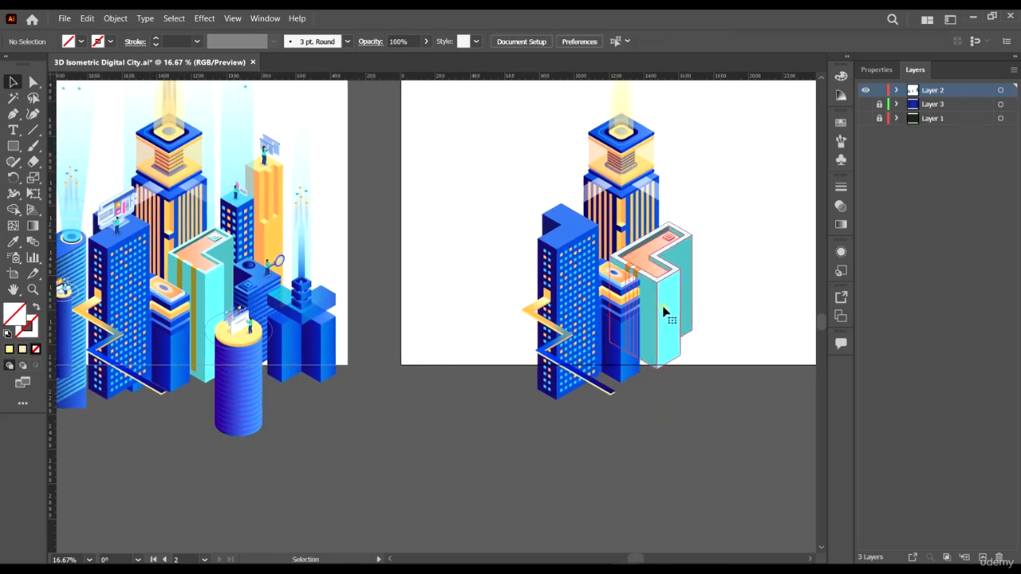
left_click_drag(666, 312, 672, 289)
left_click(746, 437)
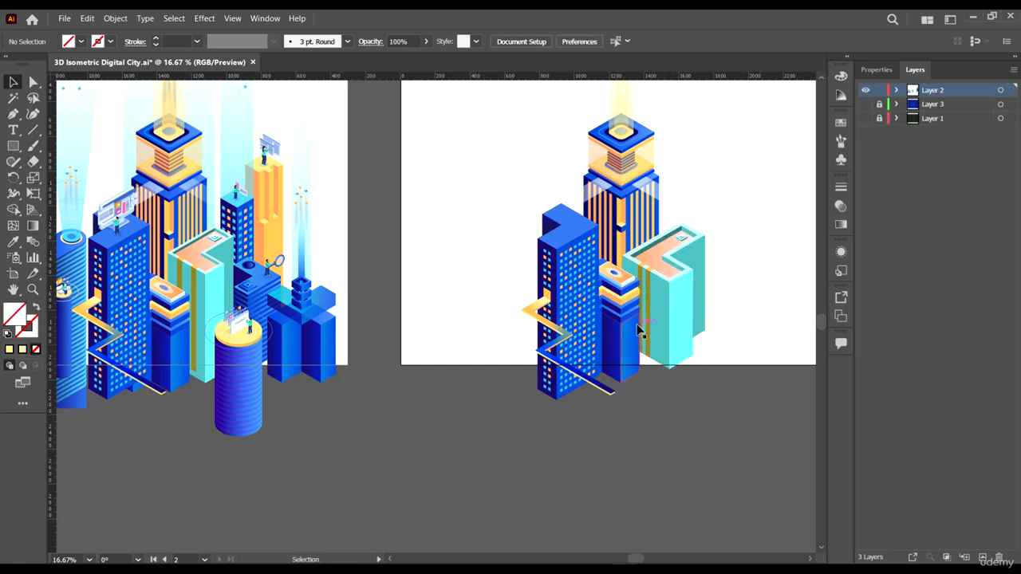
left_click_drag(631, 326, 633, 340)
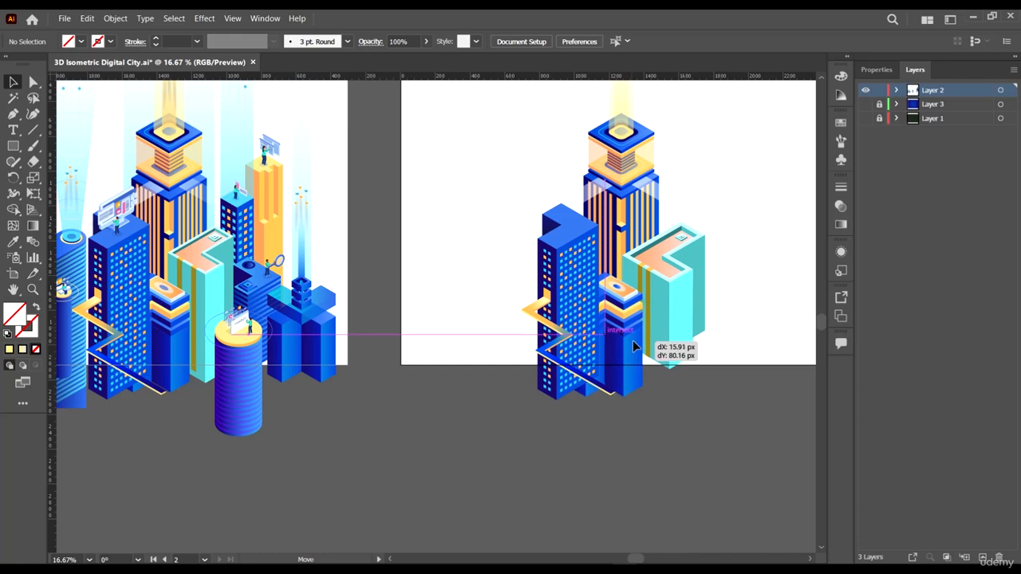
- Move the tall striped tower with rounded ends from the prepared buildings onto the artboard, to the left of the windowed building
key("space")
left_click_drag(723, 426, 631, 420)
scroll(701, 419, "down", 1)
key("space")
left_click(147, 322)
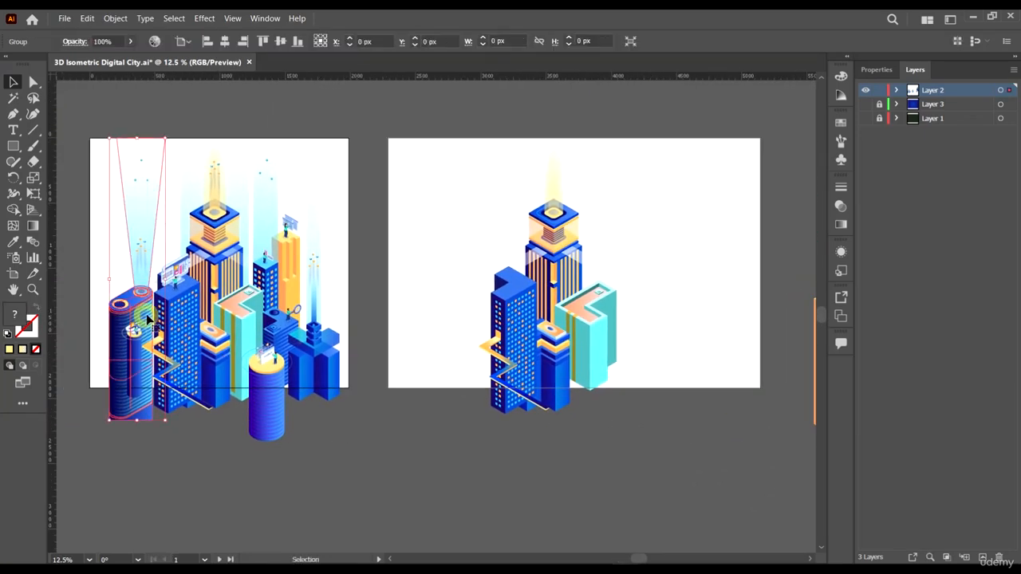
key("space")
left_click_drag(492, 367, 330, 376)
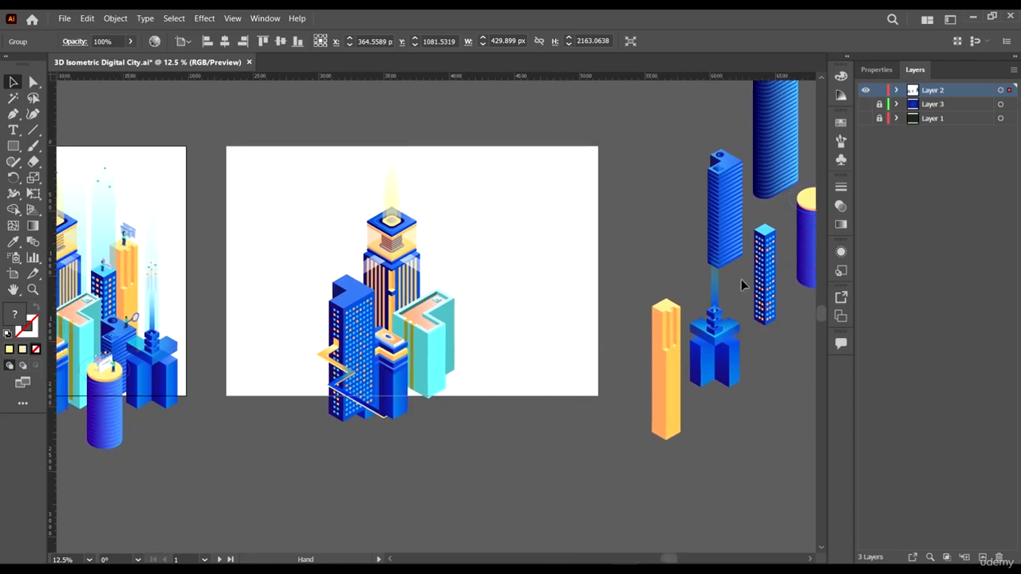
key("space")
left_click_drag(733, 279, 657, 289)
left_click_drag(710, 166, 245, 430)
key("space")
left_click_drag(316, 412, 659, 386)
scroll(536, 359, "up", 1)
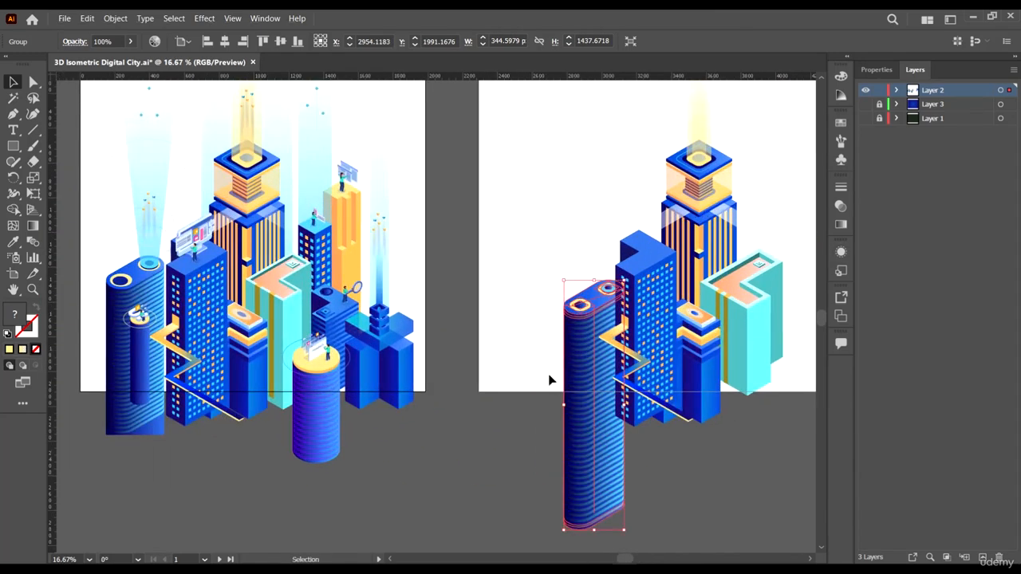
- Place the rounded striped tower beside the windowed building, enlarge it to about 357 × 1488 px and raise its top near the windowed building's roof
left_click_drag(597, 379, 583, 375)
left_click(600, 333)
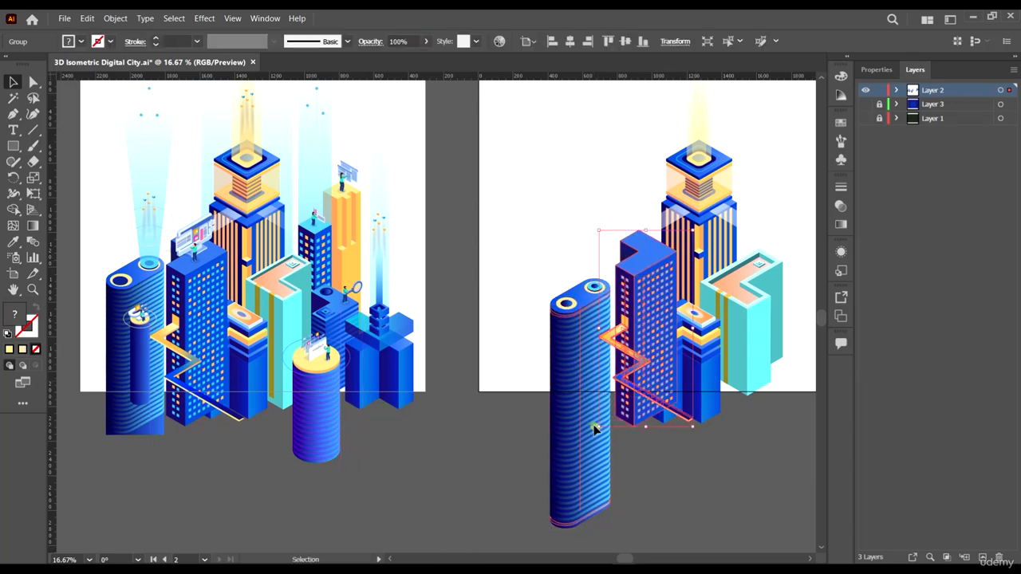
left_click(590, 461)
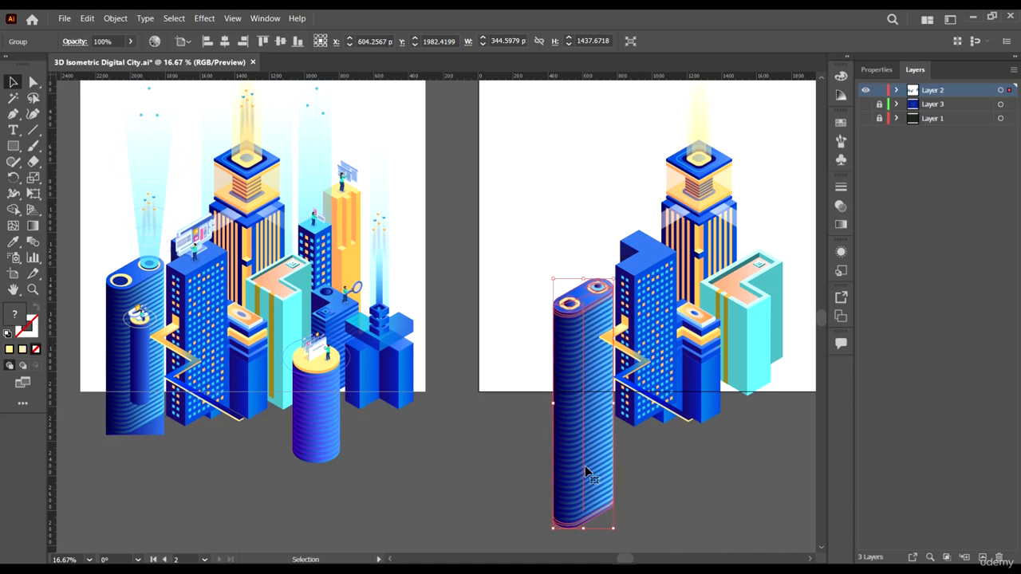
mouse_move(613, 277)
left_mouse_down()
mouse_move(605, 295)
mouse_move(604, 279)
left_mouse_up()
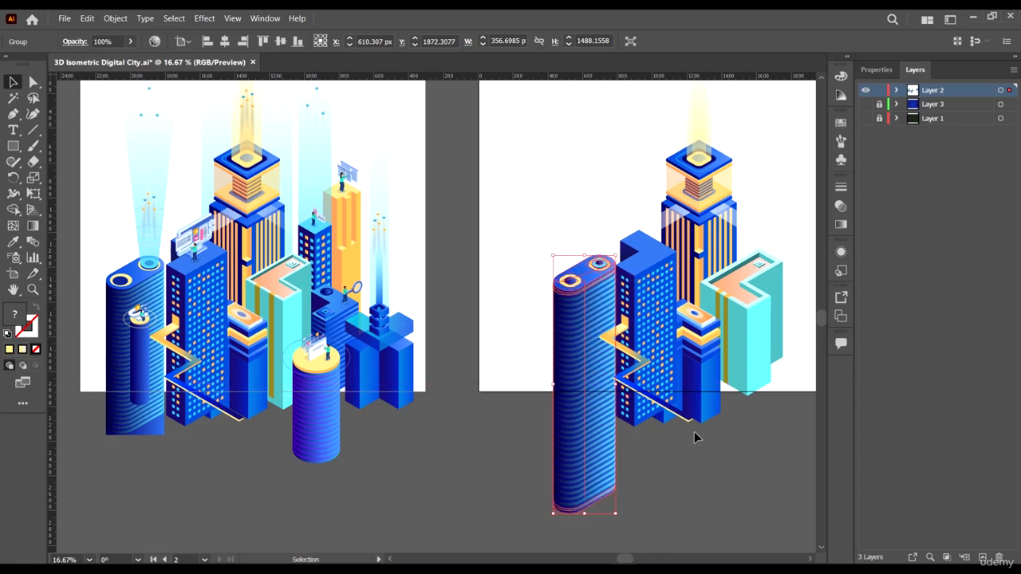
- Nudge the rounded striped tower left to X 595.307 px and deselect it
key("Left")
key("Left")
key("Left")
key("Left")
key("Left")
key("Left")
key("Left")
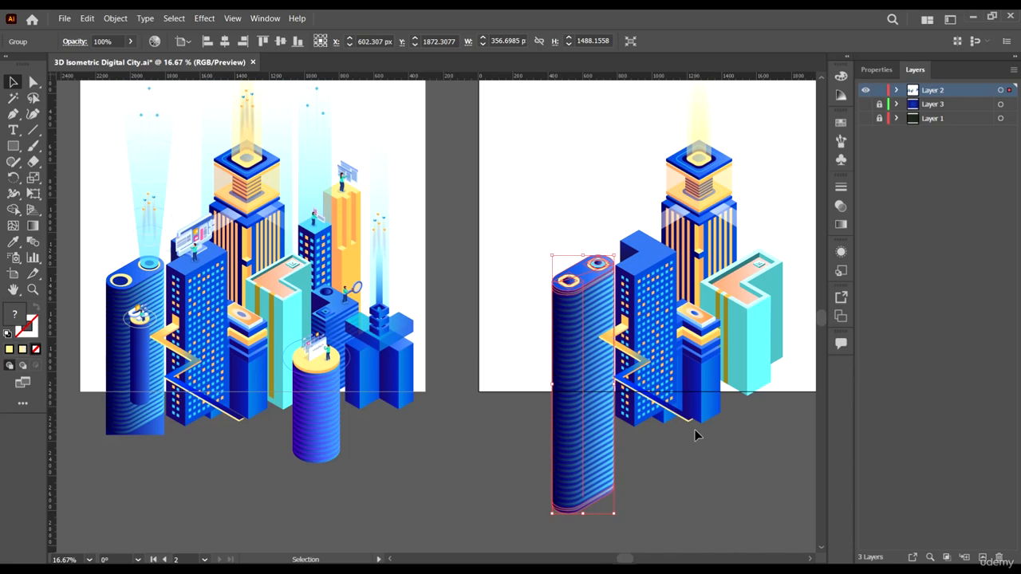
key("Left")
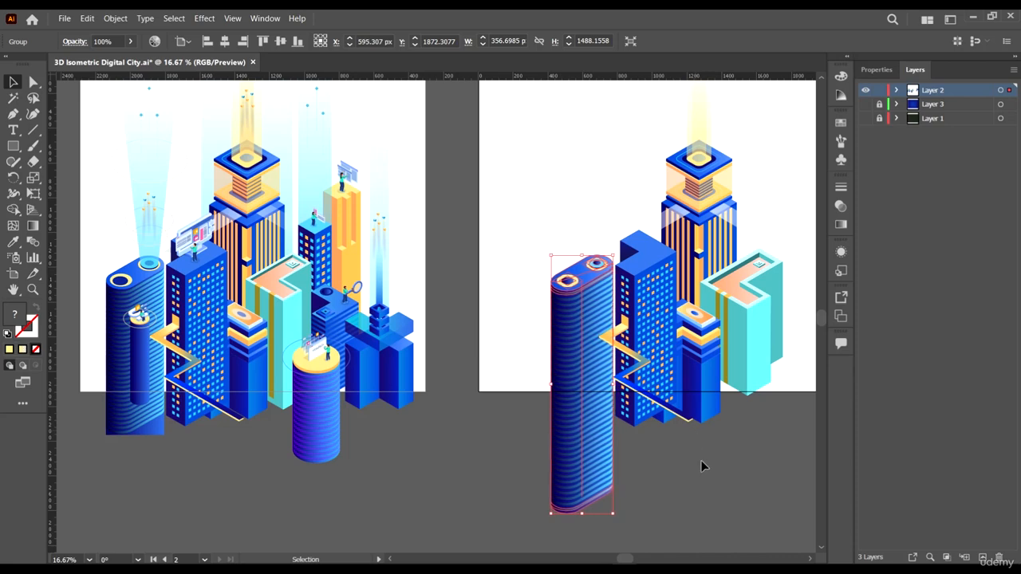
left_click(703, 465)
- Move the yellow-topped cylindrical building from the prepared buildings onto the artboard, over the lower part of the teal building
scroll(569, 313, "down", 1)
left_click_drag(687, 375, 565, 405)
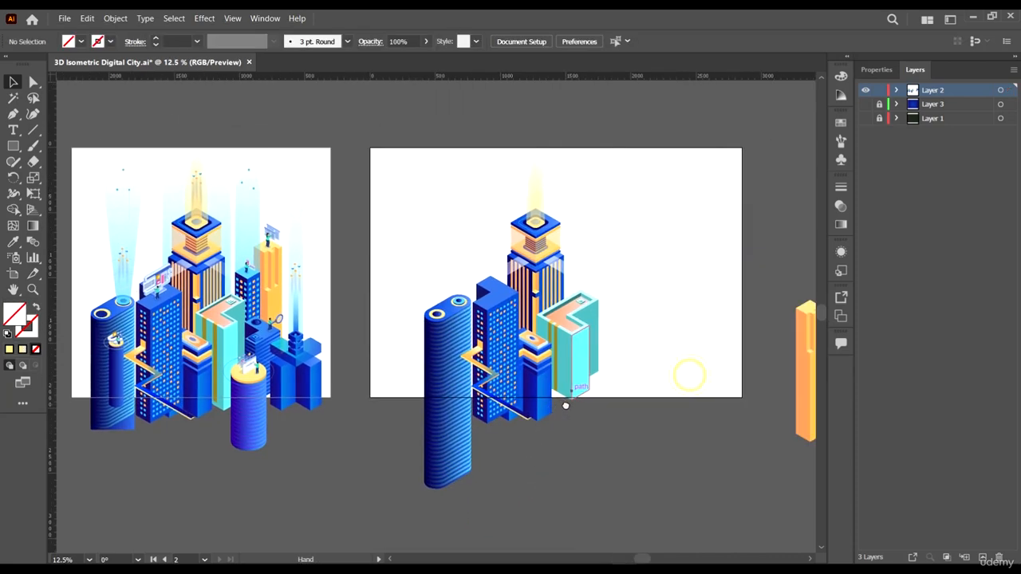
left_click(452, 322)
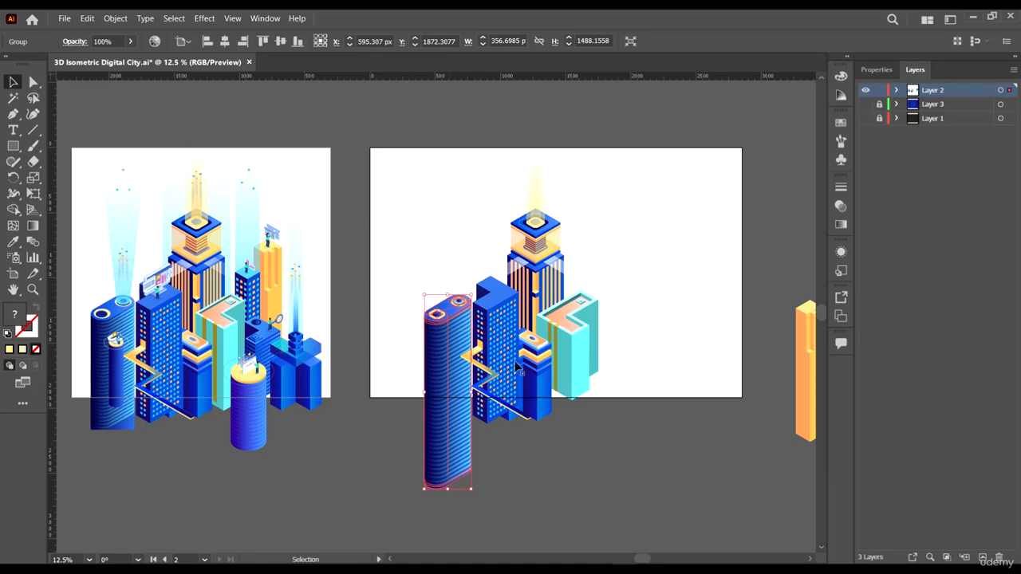
left_click(702, 433)
left_click_drag(704, 434, 553, 446)
left_click_drag(96, 404, 546, 401)
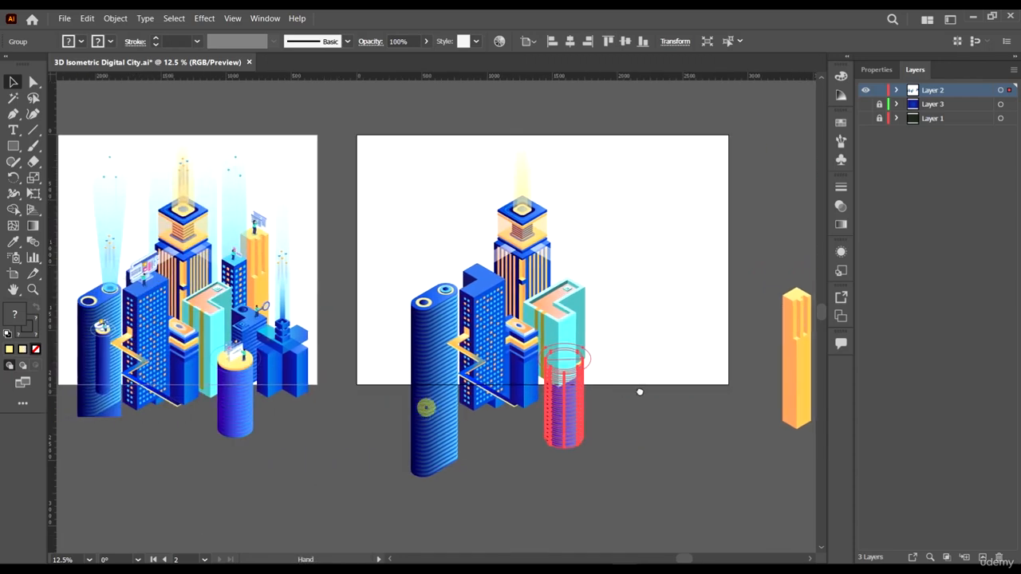
- Bring the yellow-topped cylinder in front of the teal building and shift it to overlap that building's right edge
right_click(563, 397)
mouse_move(631, 337)
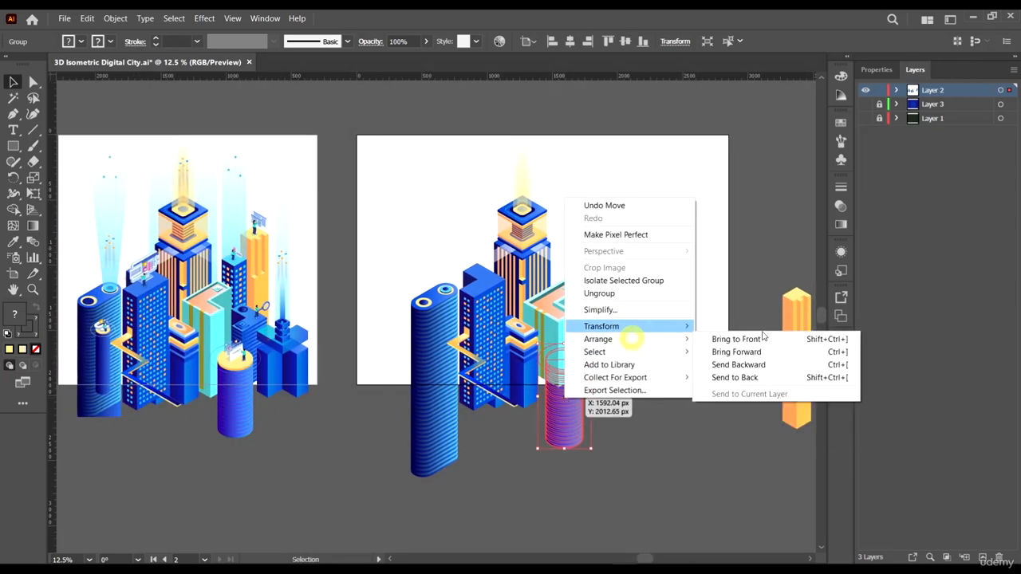
left_click(761, 338)
right_click(574, 398)
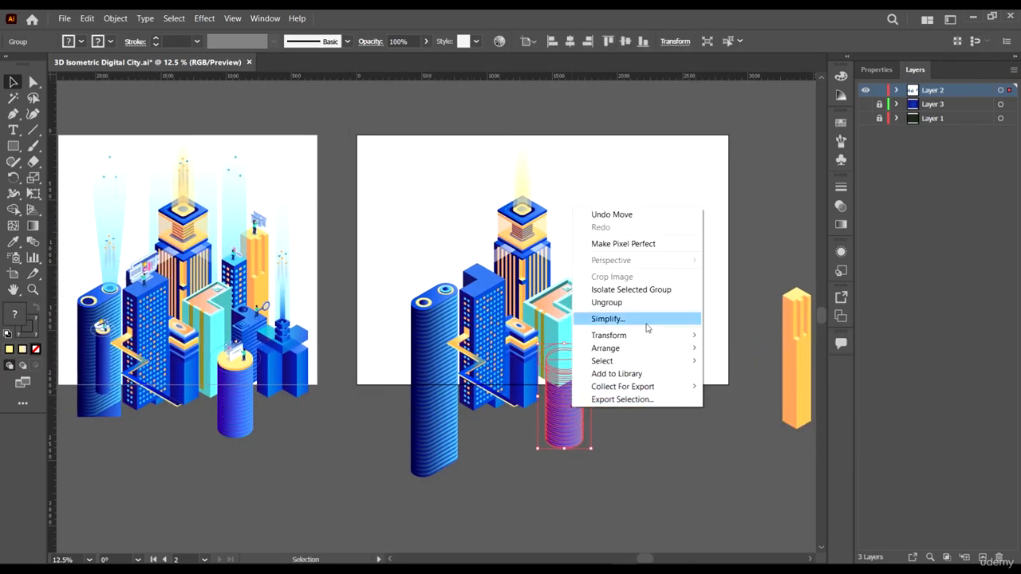
mouse_move(639, 348)
left_click(745, 361)
scroll(818, 407, "left", 3)
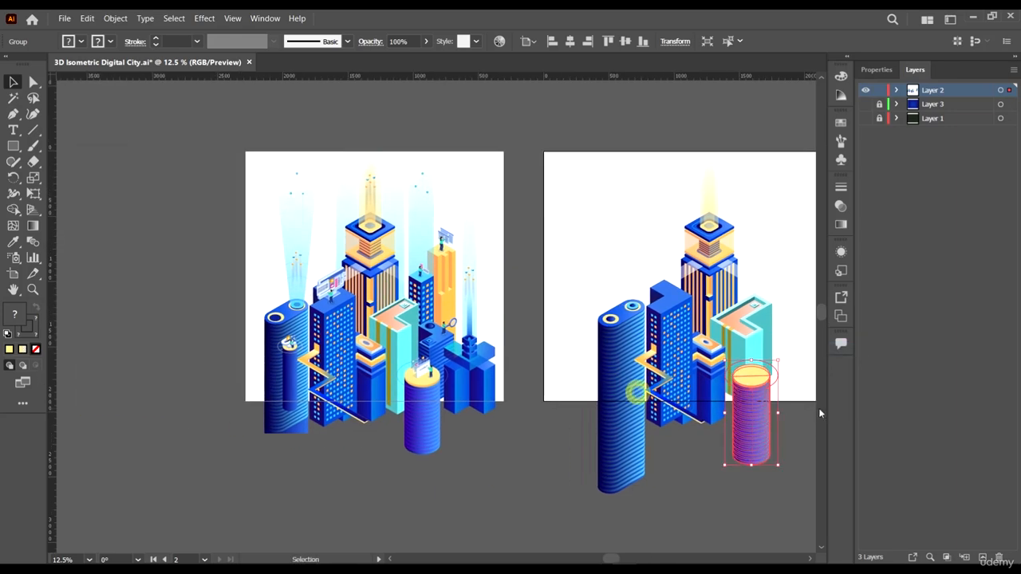
scroll(801, 408, "up", 1)
left_click_drag(727, 399, 679, 406)
left_click(725, 404)
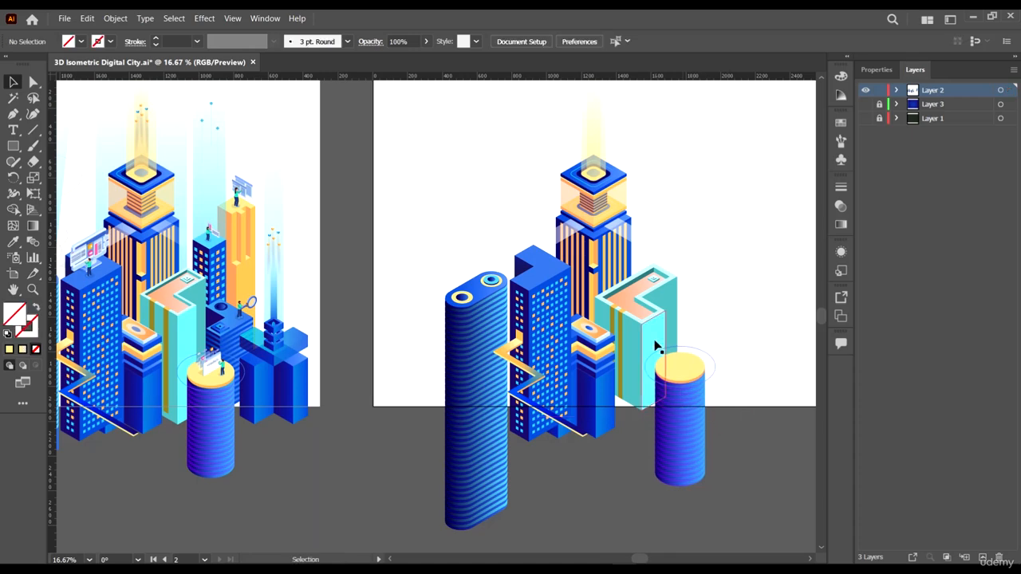
- Compare the teal L-shaped building's base with the finished reference and isolate its group for editing
left_click(655, 344)
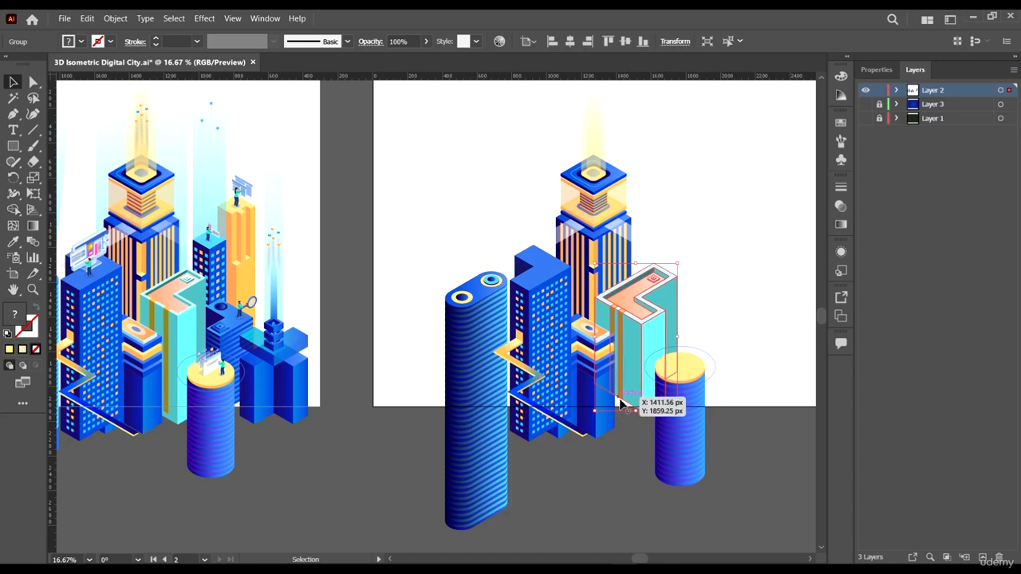
scroll(630, 431, "down", 2)
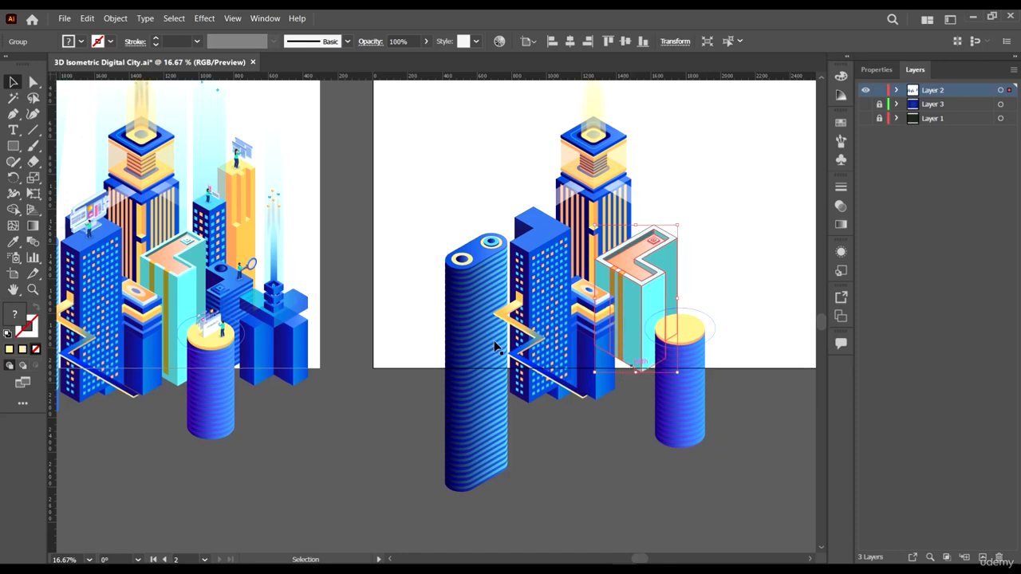
left_click(163, 382)
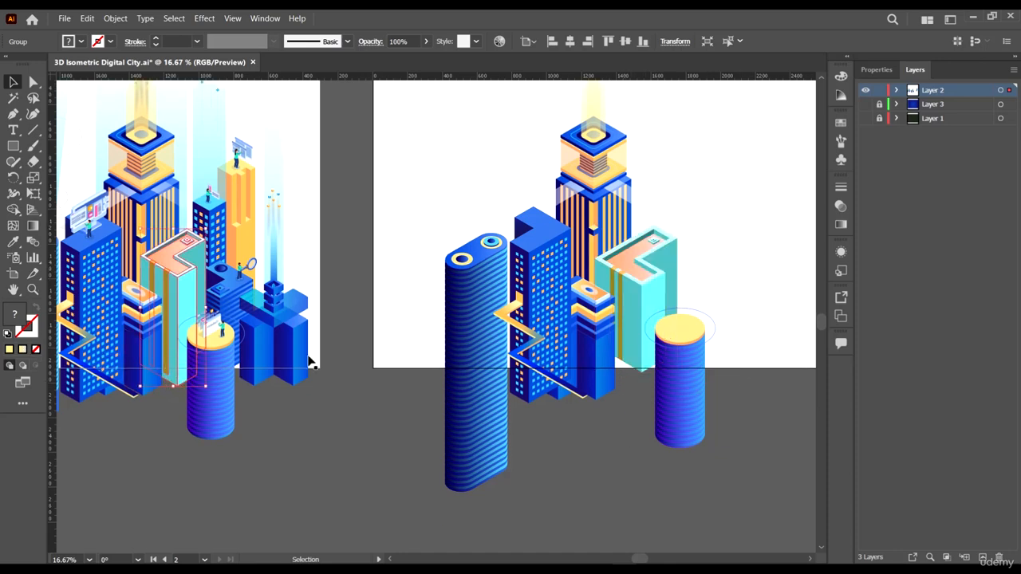
double_click(654, 296)
scroll(678, 391, "left", 1)
scroll(726, 375, "up", 2)
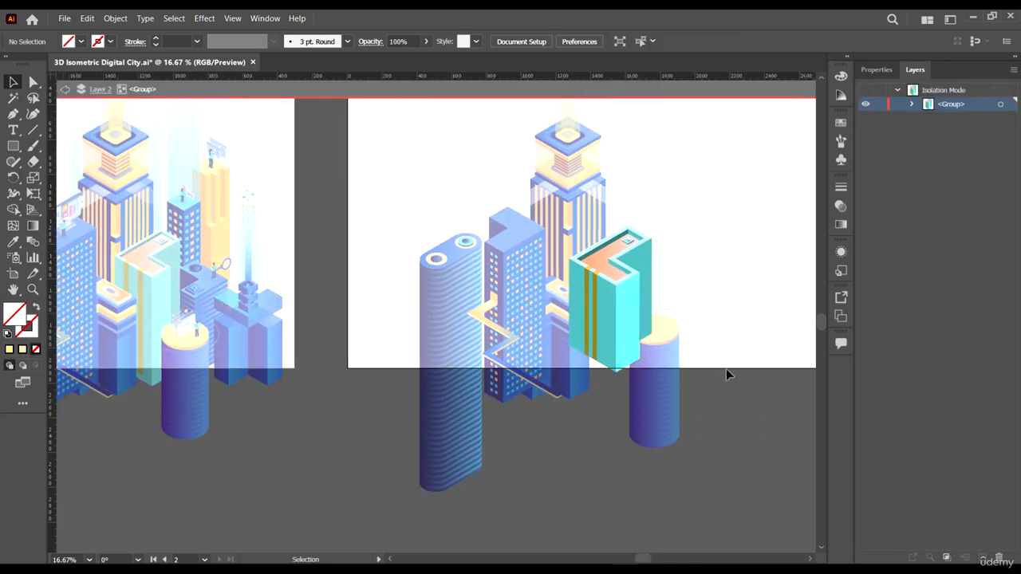
- Lengthen the teal L-shaped building by moving its bottom anchor points down with Direct Selection, and leave isolation mode
key("a")
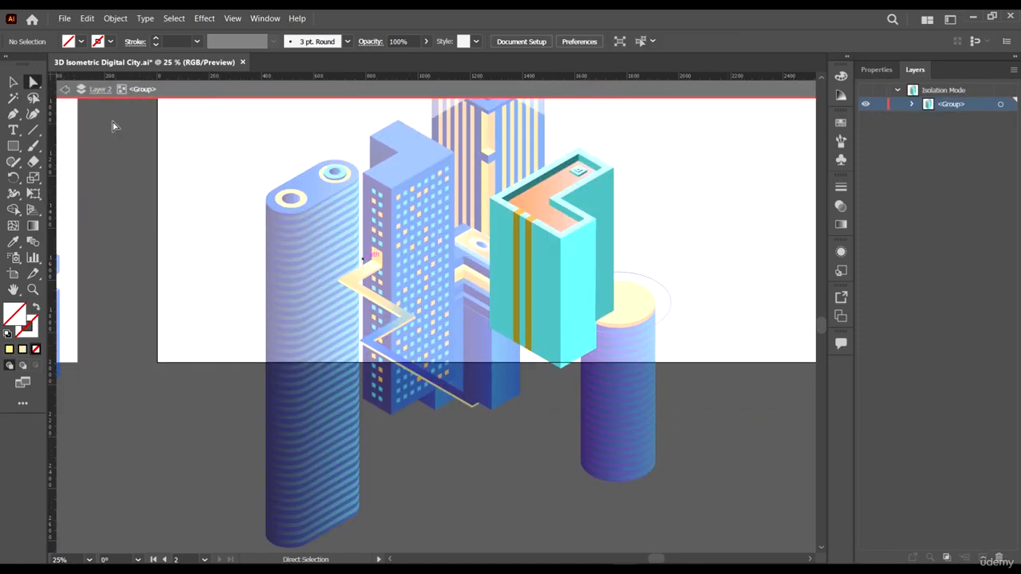
left_click(556, 321)
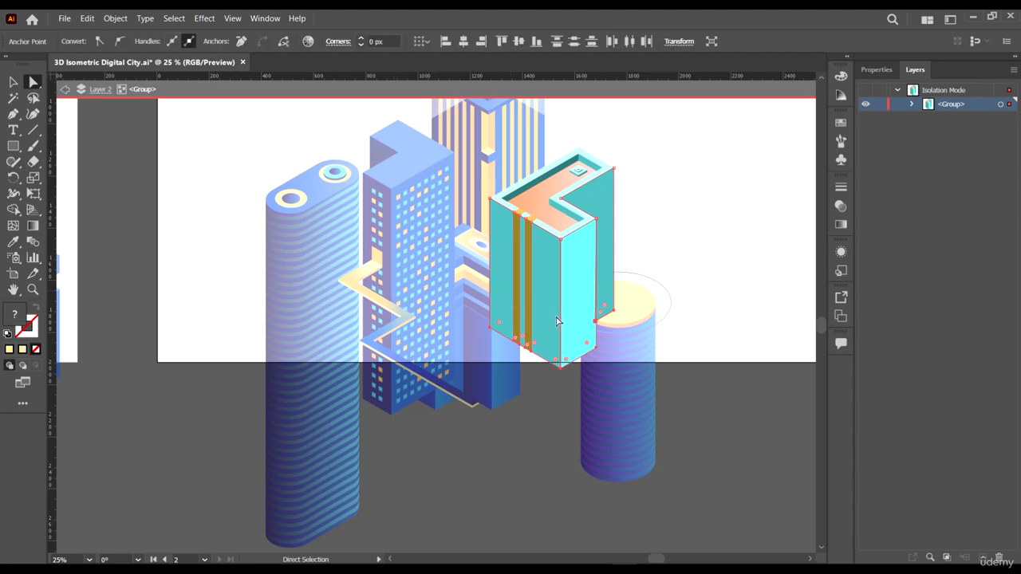
left_click_drag(558, 373, 553, 417)
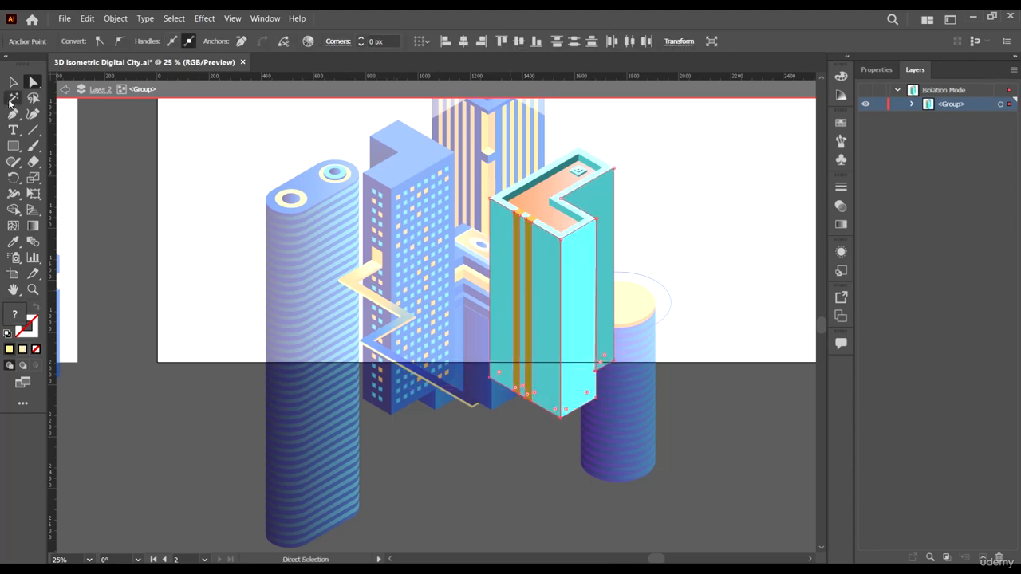
left_click(13, 82)
double_click(443, 468)
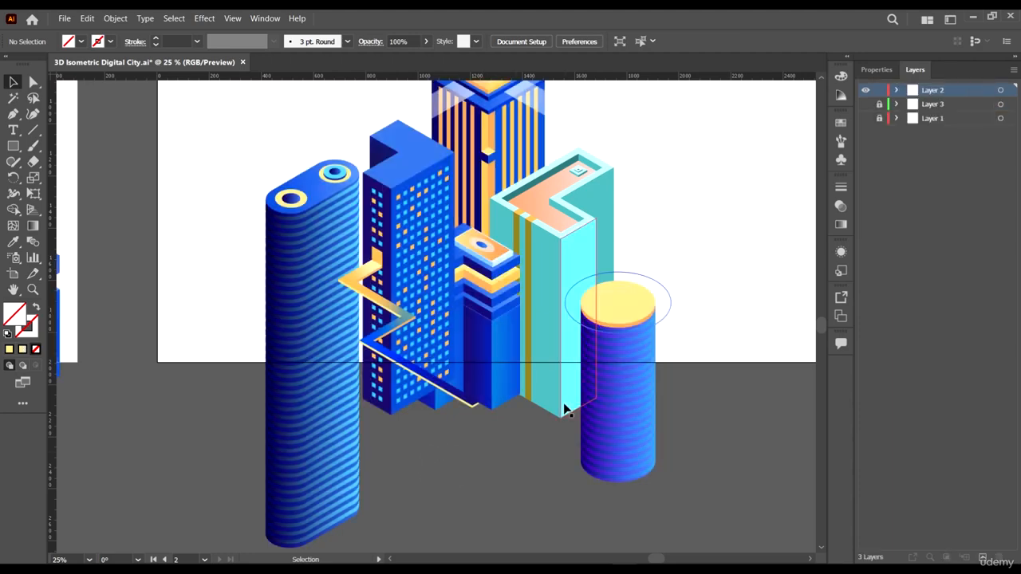
scroll(563, 410, "down", 3)
scroll(718, 392, "up", 1)
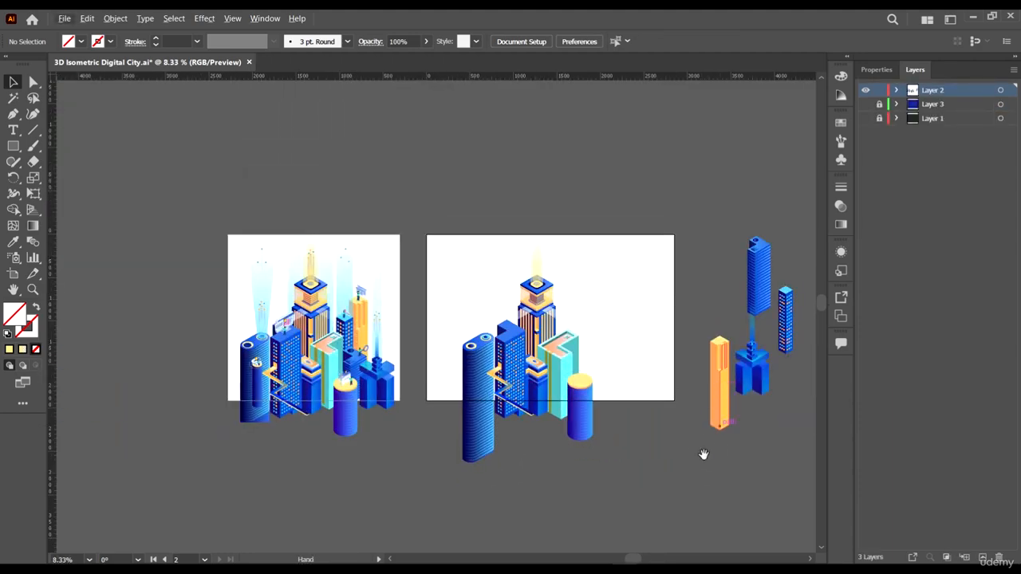
- Move the blue striped L-shaped building onto the artboard, behind the yellow-topped cylinder and beside the teal building
left_click_drag(703, 455, 652, 451)
scroll(724, 295, "up", 1)
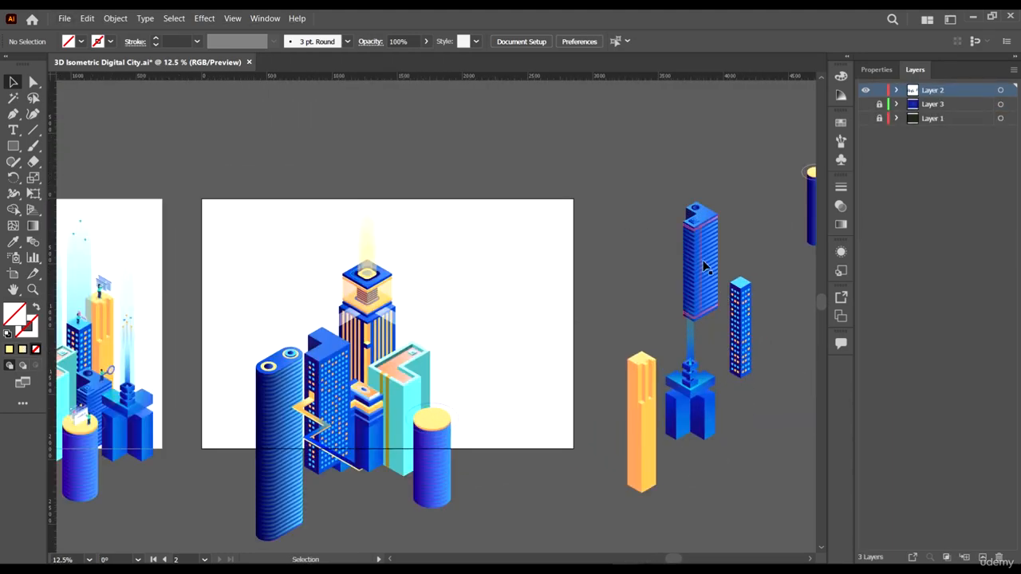
left_click(705, 255)
left_click_drag(705, 256, 471, 429)
scroll(618, 359, "up", 1)
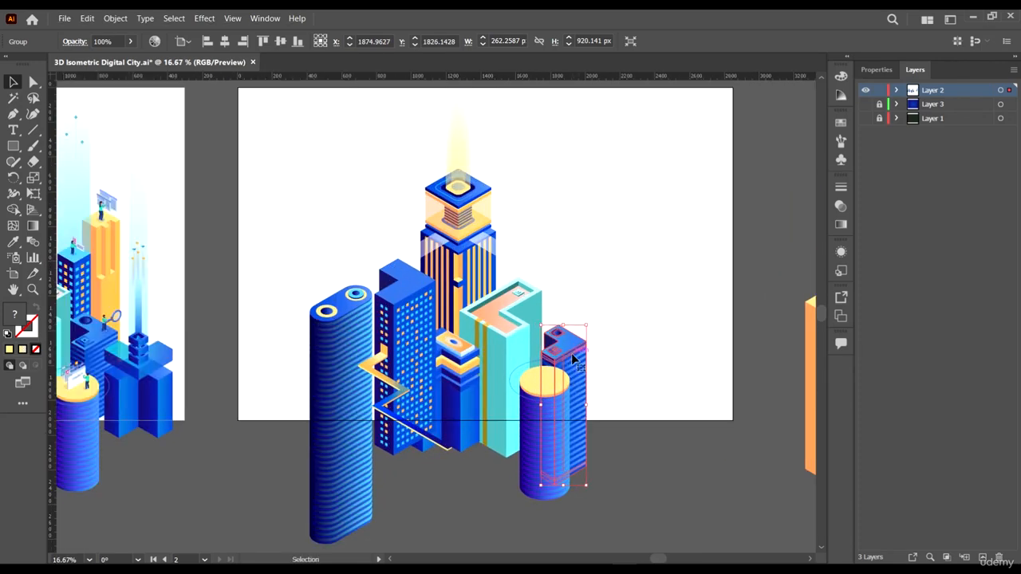
left_click_drag(572, 354, 568, 351)
left_click_drag(622, 364, 661, 363)
left_click(703, 473)
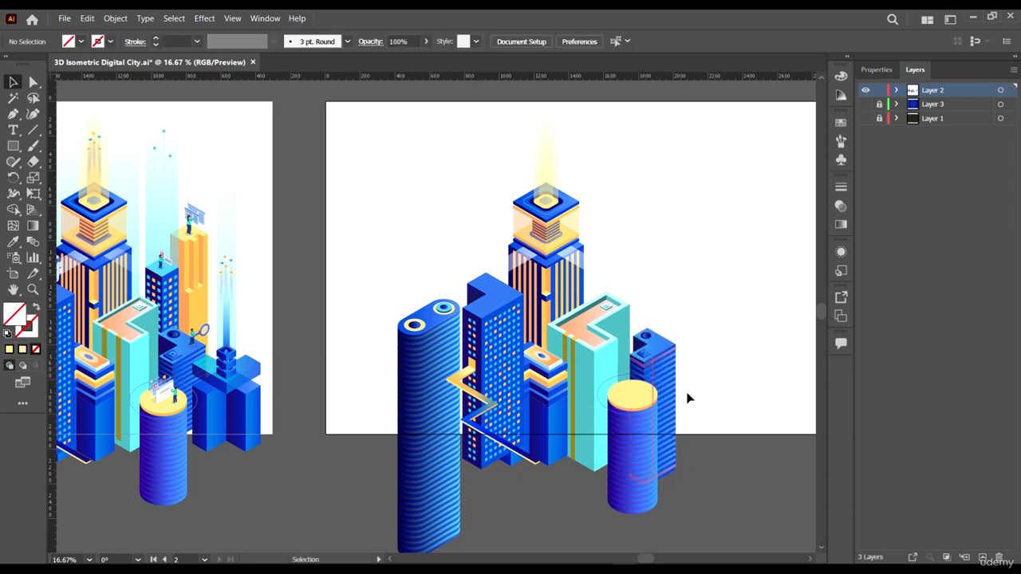
- Enlarge the narrow windowed tower to match its counterpart in the reference and place it on the artboard behind the teal building
scroll(590, 360, "down", 2)
left_click_drag(781, 375, 699, 387)
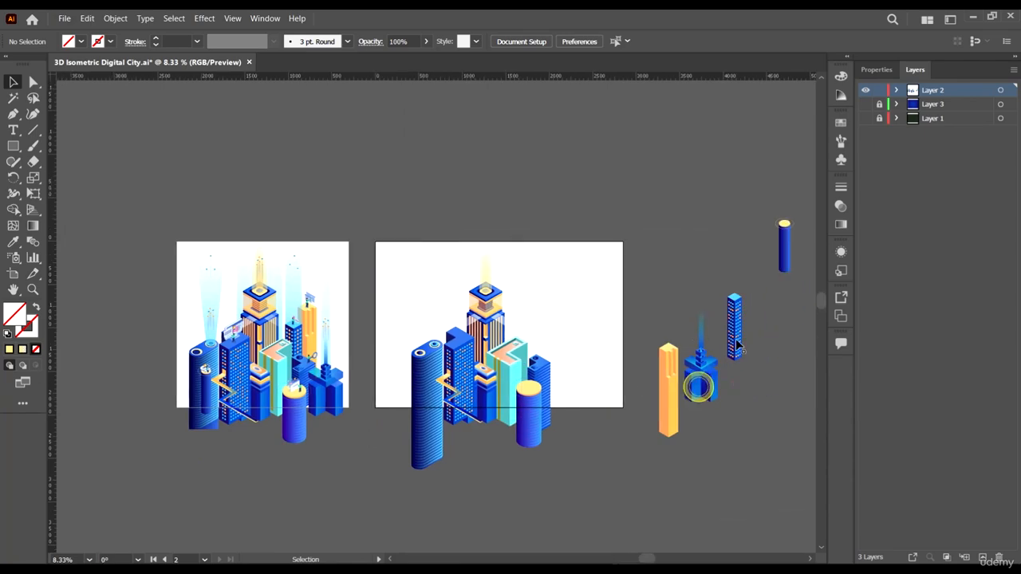
left_click_drag(735, 339, 256, 262)
scroll(538, 339, "up", 1)
scroll(590, 334, "up", 2)
scroll(602, 357, "down", 1)
left_click_drag(232, 320, 229, 354)
left_click_drag(249, 306, 248, 300)
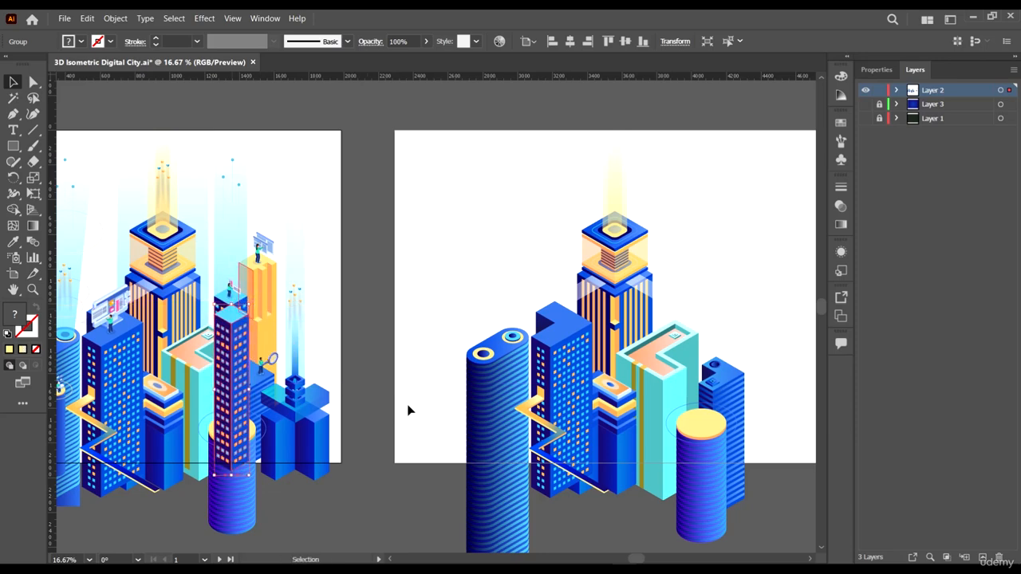
left_click_drag(464, 399, 391, 406)
left_click_drag(160, 344, 631, 319)
- Move the orange tower from the prepared buildings onto the artboard near the narrow windowed tower and send it to the back
scroll(471, 357, "down", 2)
scroll(470, 357, "down", 1)
scroll(711, 392, "up", 3)
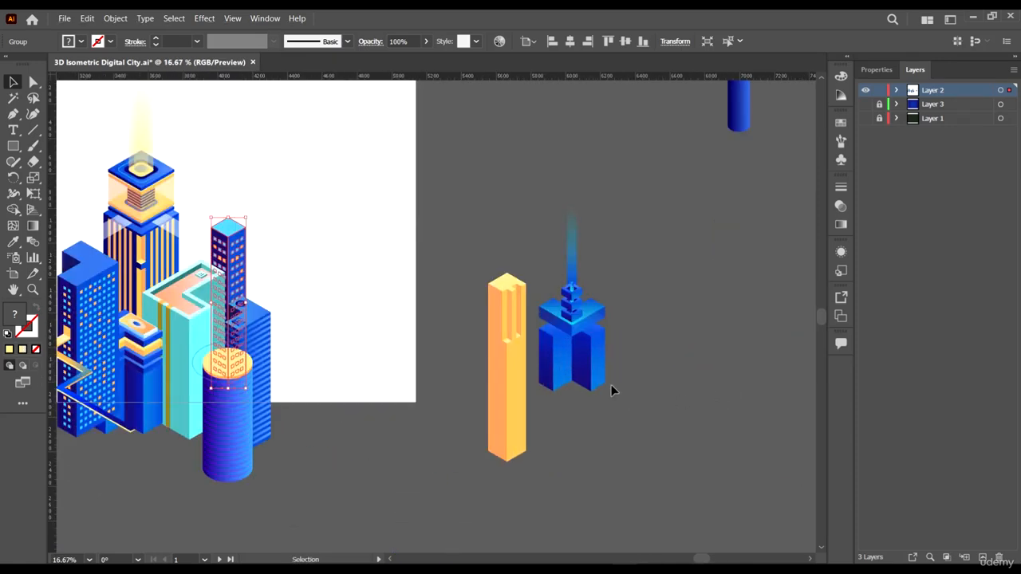
left_click(514, 378)
left_click_drag(582, 402, 841, 441)
left_click_drag(781, 431, 518, 325)
scroll(519, 325, "left", 5)
right_click(792, 276)
mouse_move(834, 417)
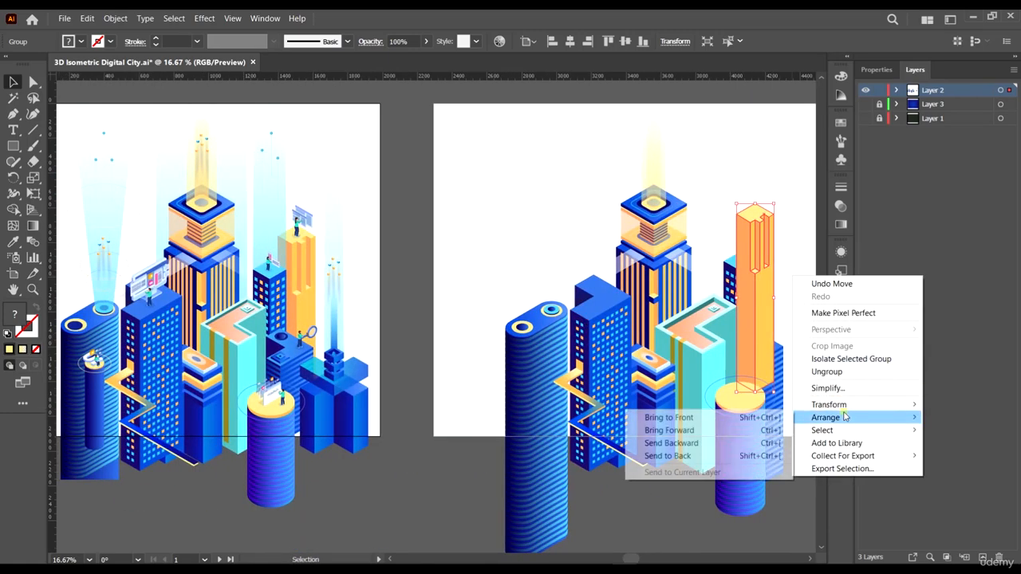
left_click(686, 461)
- Shift the orange tower right and slightly down so it stands just behind the narrow windowed tower, as in the reference
scroll(714, 275, "right", 1)
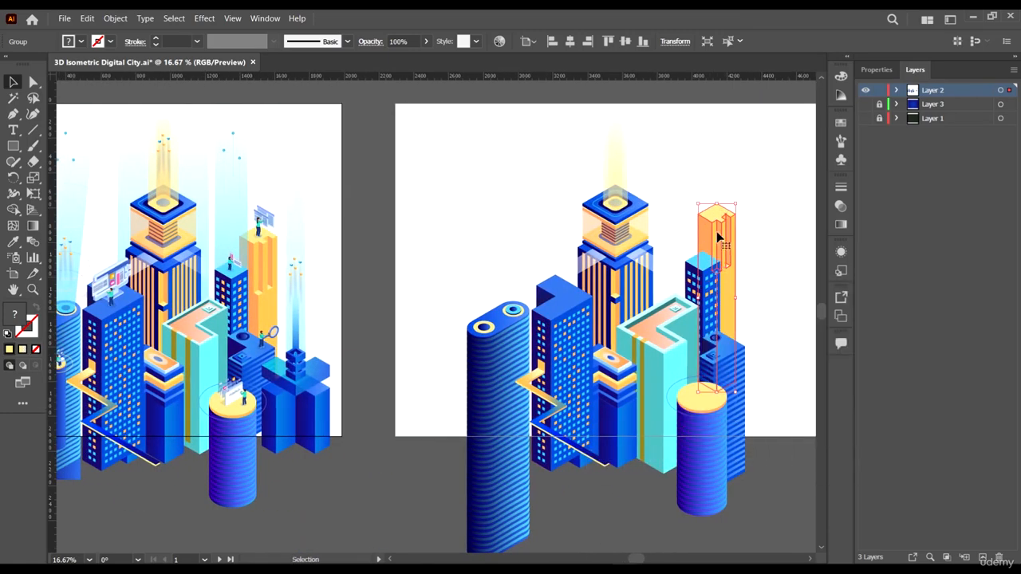
left_click_drag(712, 254, 737, 255)
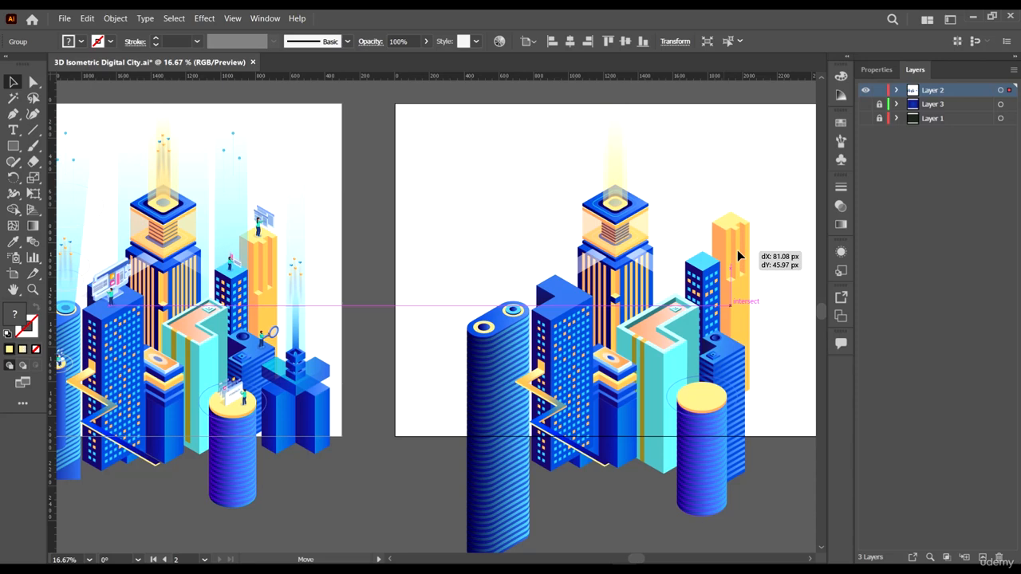
left_click_drag(737, 250, 737, 250)
- Move the blue cross-shaped building with the light beam onto the artboard, to the right of the striped L-shaped building
scroll(761, 446, "right", 5)
scroll(605, 417, "down", 1)
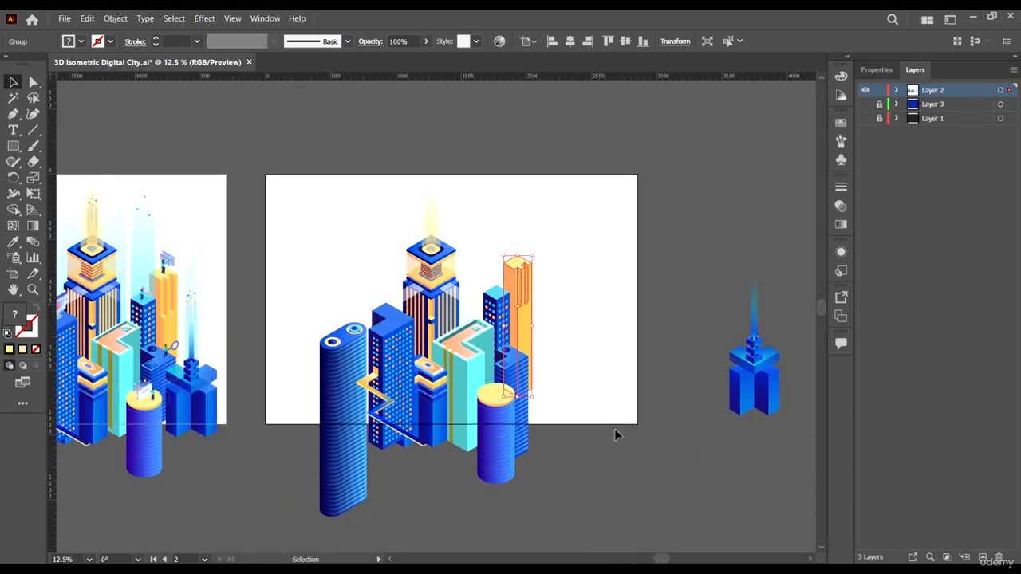
left_click_drag(713, 428, 408, 395)
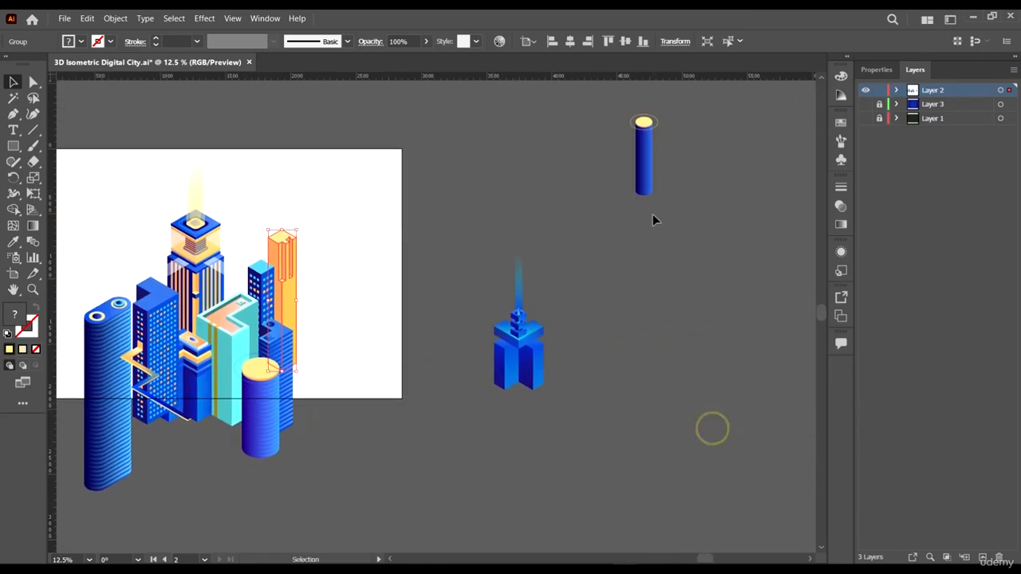
left_click_drag(573, 370, 696, 359)
left_click(668, 339)
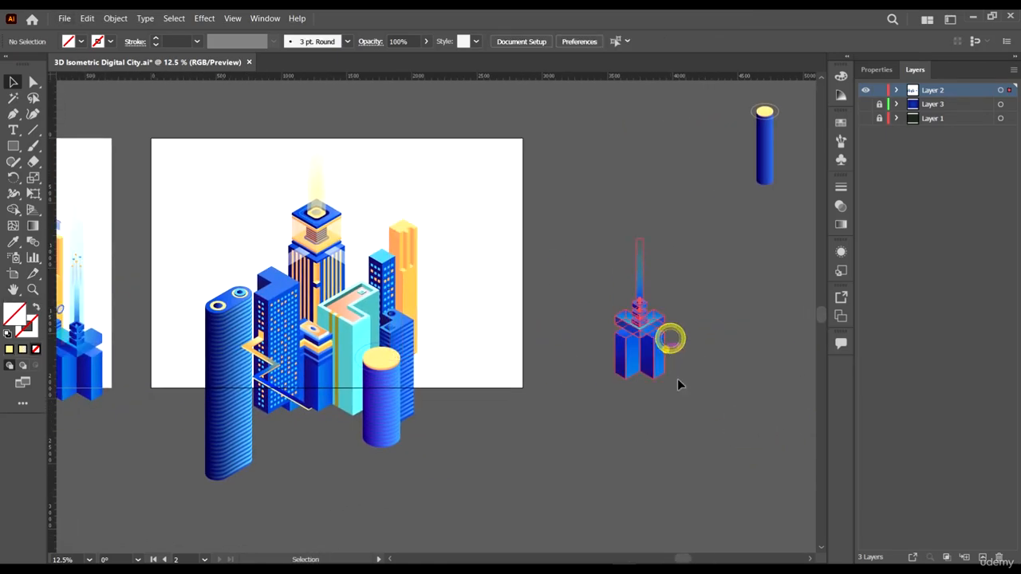
left_click_drag(685, 397, 827, 425)
left_click_drag(783, 372, 594, 384)
scroll(550, 375, "up", 1)
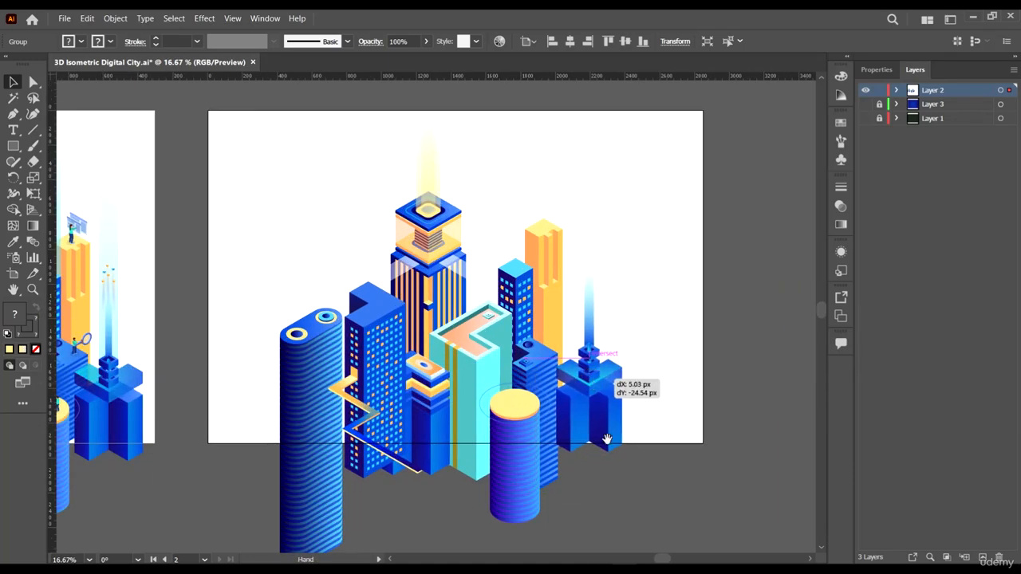
left_click_drag(628, 442, 724, 417)
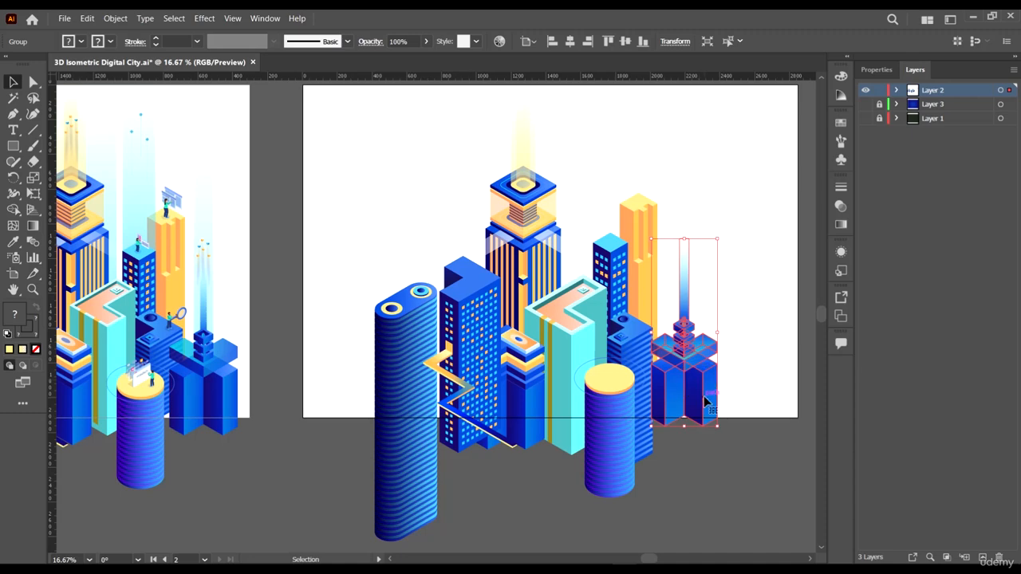
- Shift the cross-shaped building horizontally left until it slightly overlaps the striped L-shaped building, then deselect it
key("Left")
key("Left")
key("Left")
key("Left")
key("Left")
key("Left")
key("Left")
key("Left")
key("Left")
key("Left")
key("Left")
key("Left")
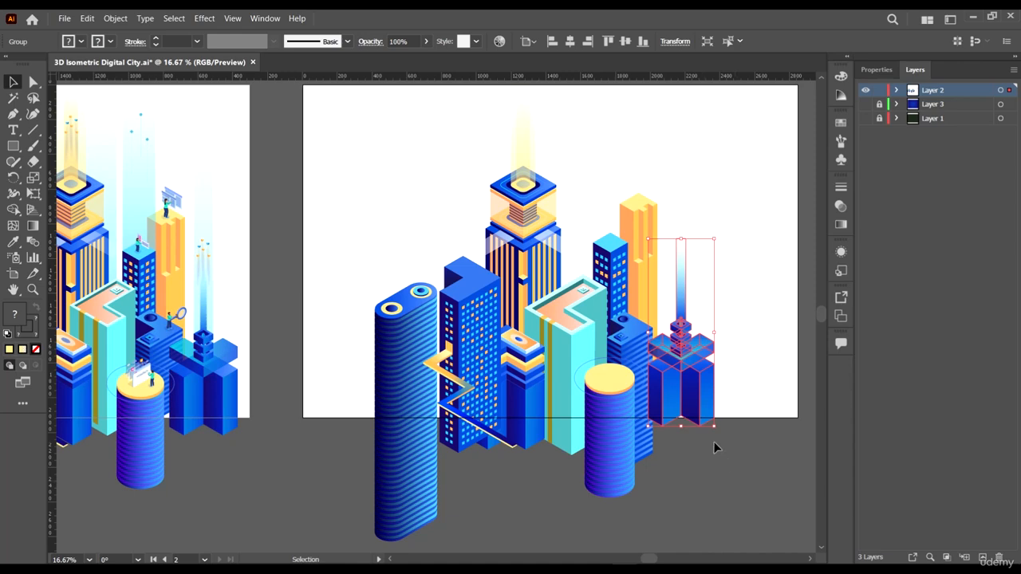
scroll(698, 366, "up", 3)
left_click_drag(674, 404, 657, 406)
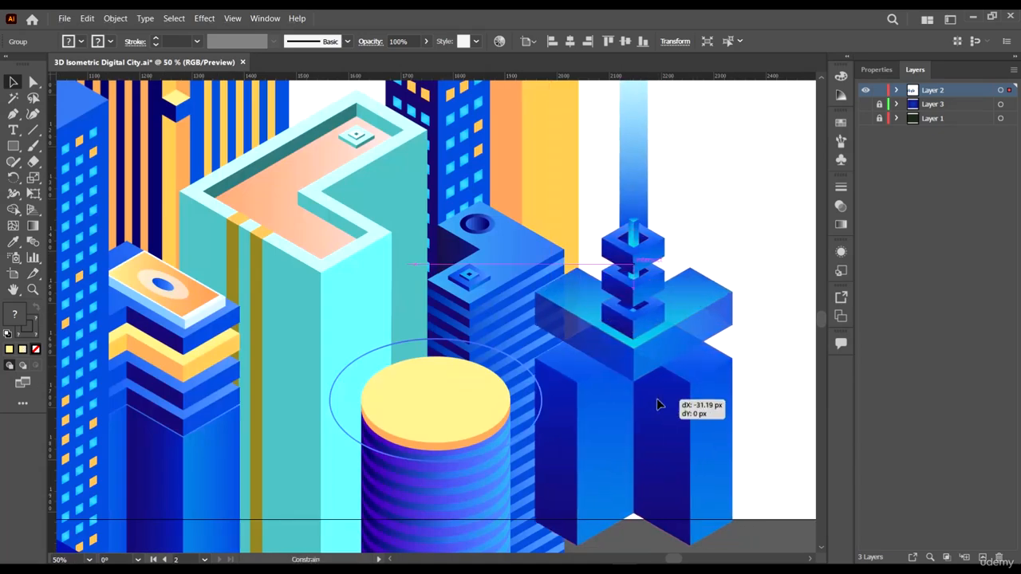
scroll(657, 406, "down", 4)
left_click(696, 463)
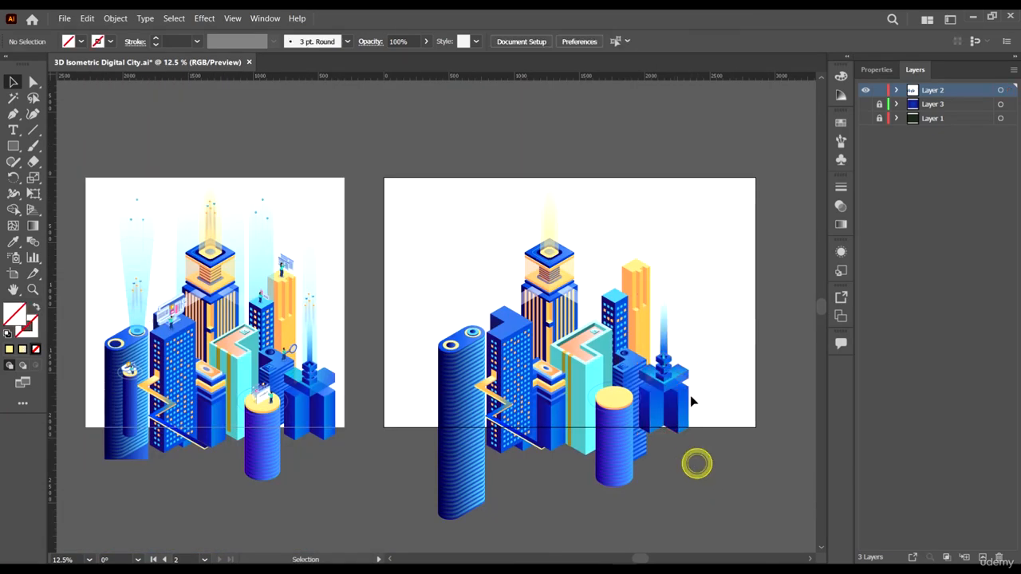
- Move the slim yellow-topped cylinder onto the artboard beside the tall striped tower and bring it to the front
left_click_drag(709, 428, 325, 403)
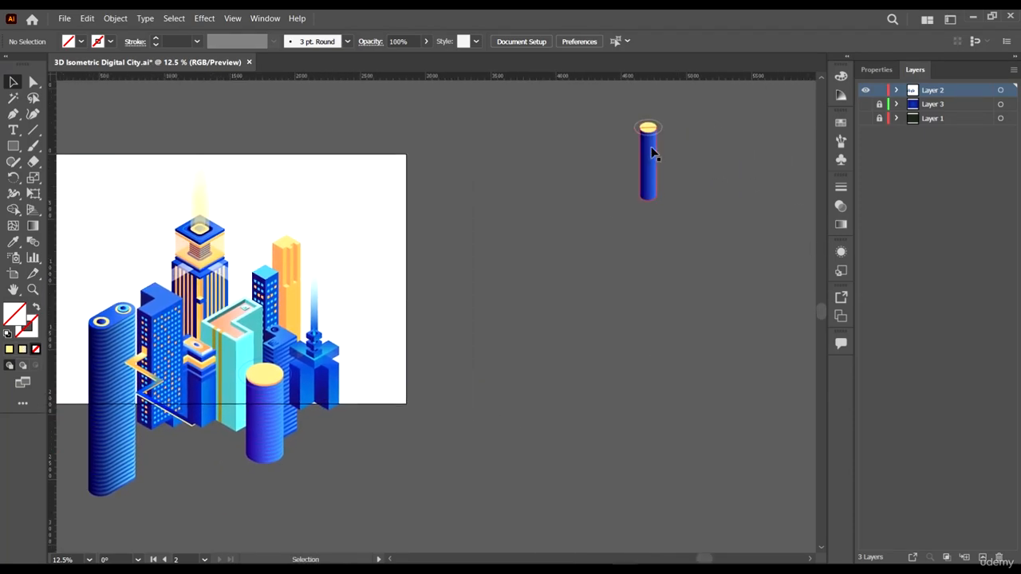
left_click_drag(651, 153, 248, 467)
left_click_drag(299, 490, 754, 479)
left_click_drag(689, 450, 604, 388)
right_click(590, 426)
mouse_move(648, 367)
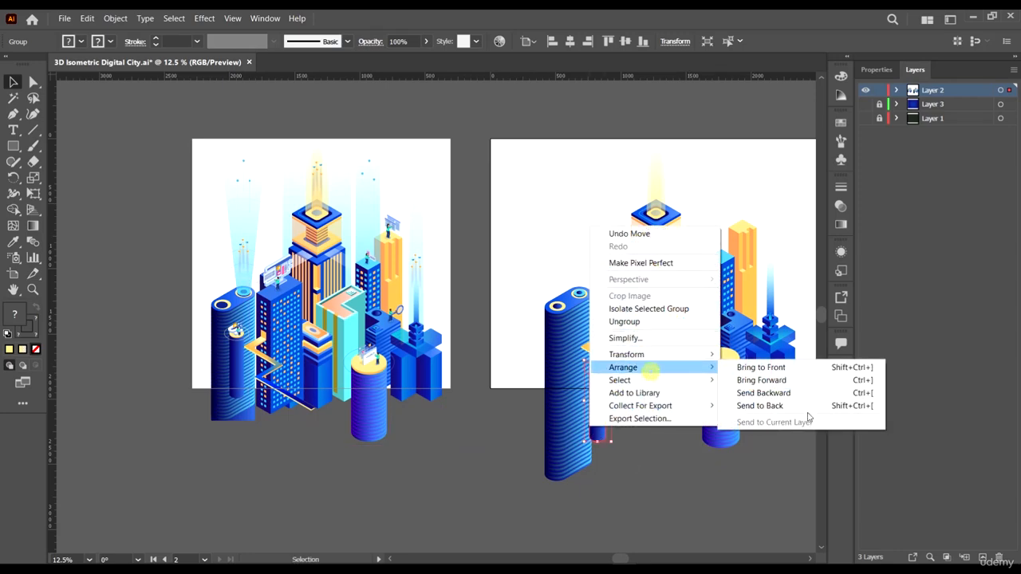
left_click(788, 367)
- Position the slim cylinder against the face of the tall striped tower, below its roof, to match the reference
scroll(628, 378, "up", 3)
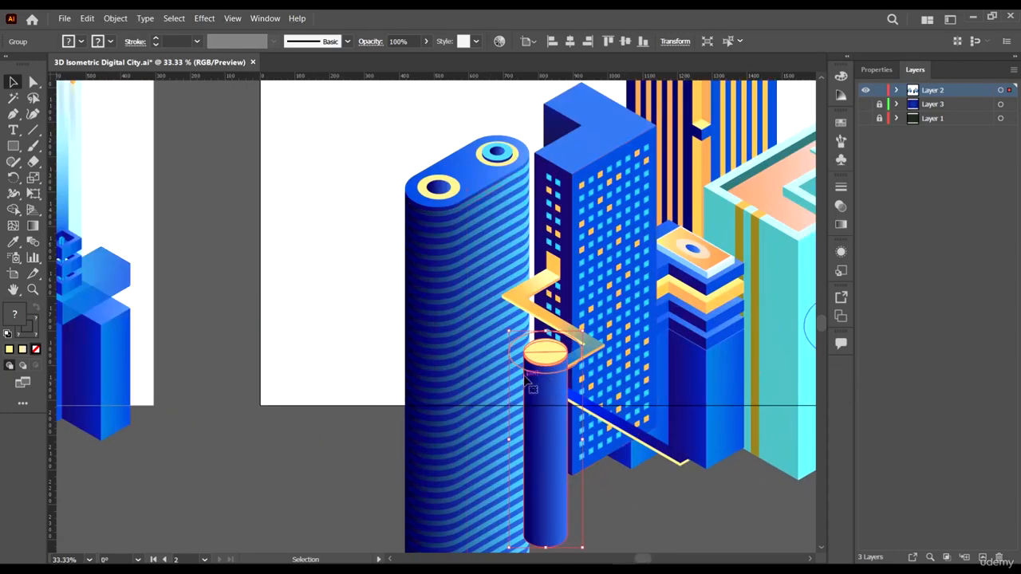
left_click_drag(527, 378, 463, 331)
key("space")
left_click_drag(500, 374, 741, 378)
scroll(704, 405, "down", 1)
key("space")
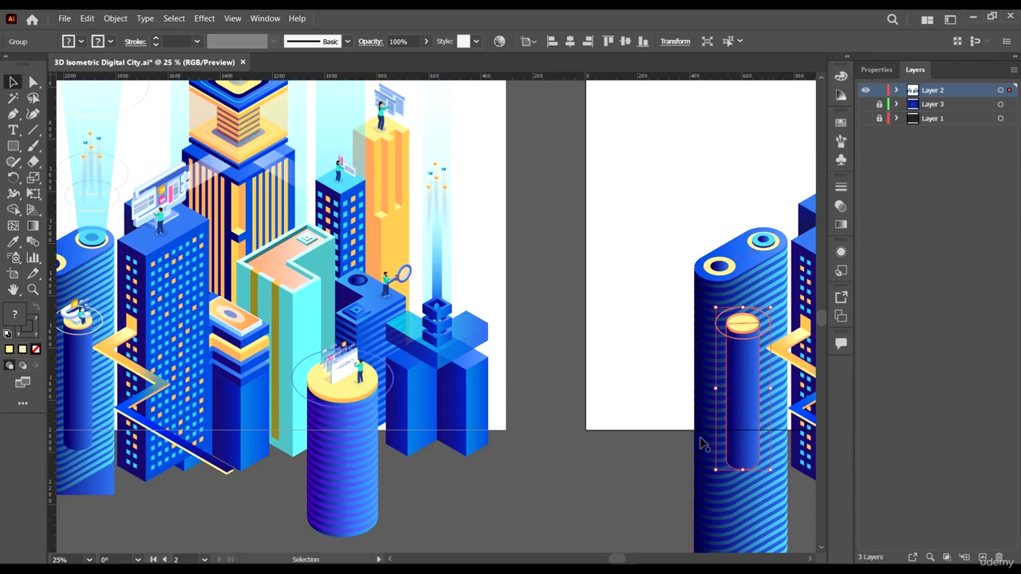
left_click(615, 480)
- Examine the character illustrations standing on the rooftops and cylinders in the finished reference
scroll(668, 394, "down", 3)
left_click_drag(786, 412, 701, 408)
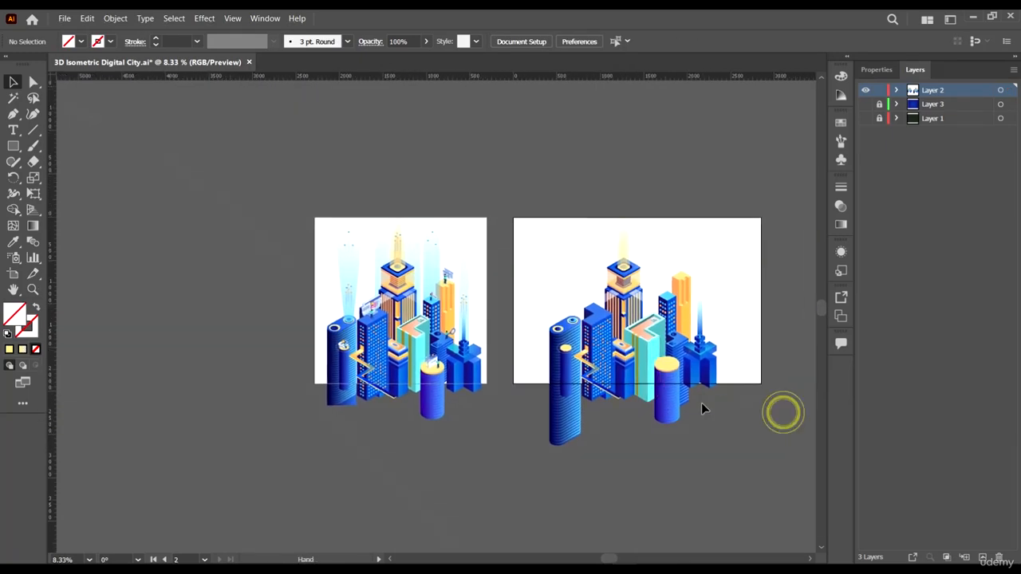
scroll(744, 334, "up", 2)
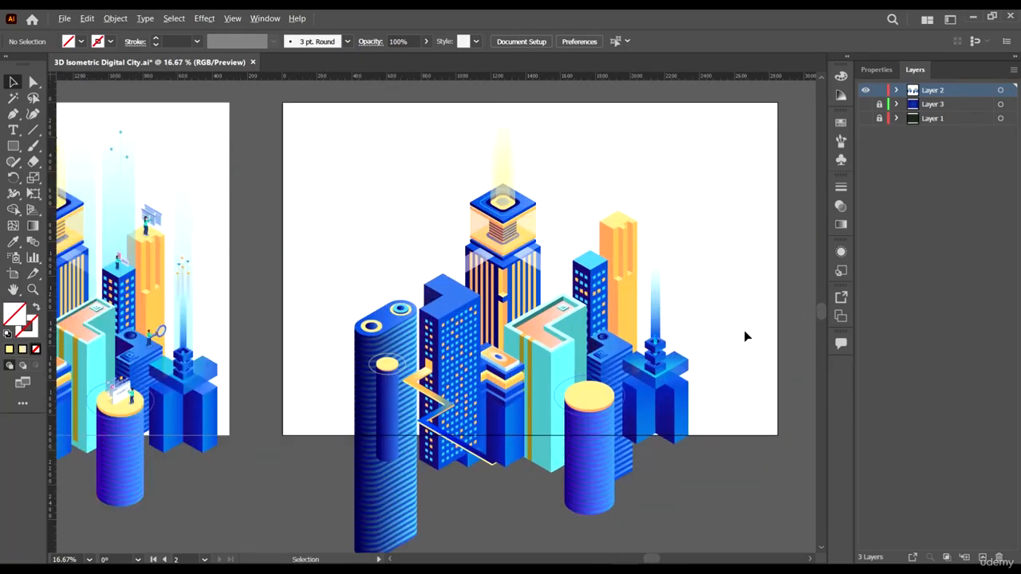
left_click(126, 398)
left_click_drag(126, 398, 448, 344)
scroll(446, 342, "up", 3)
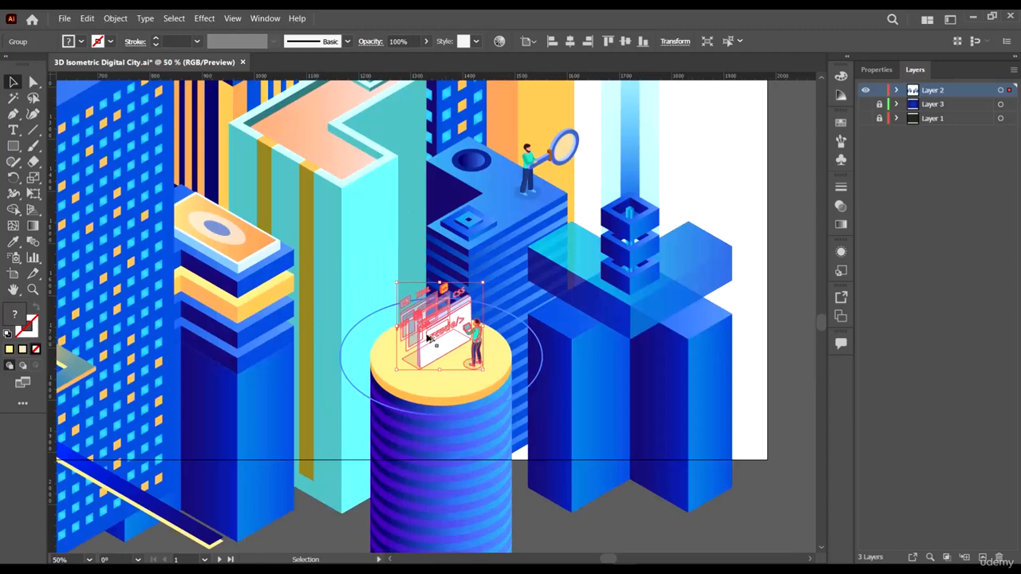
scroll(429, 339, "down", 3)
scroll(366, 296, "up", 8)
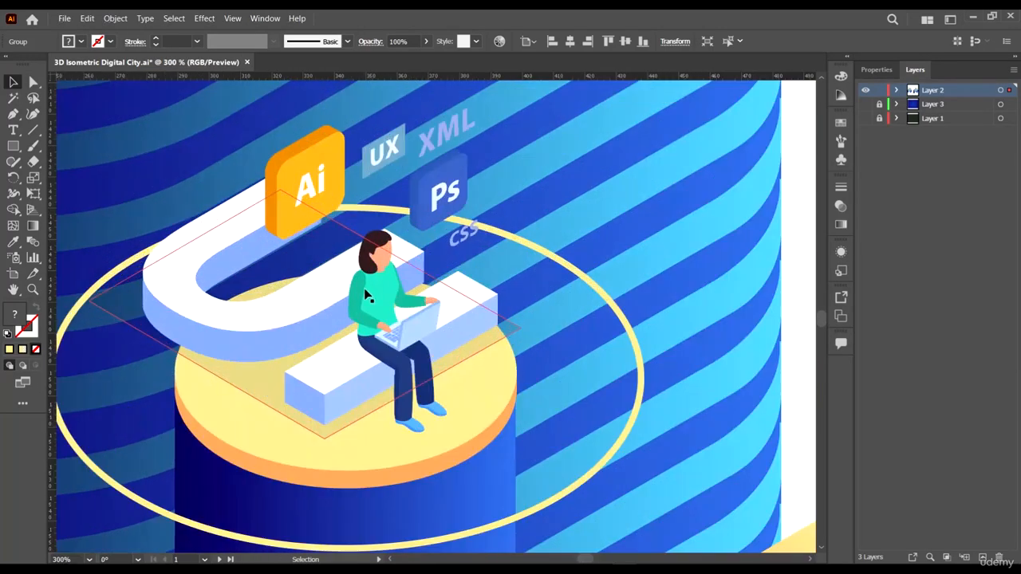
scroll(367, 297, "down", 6)
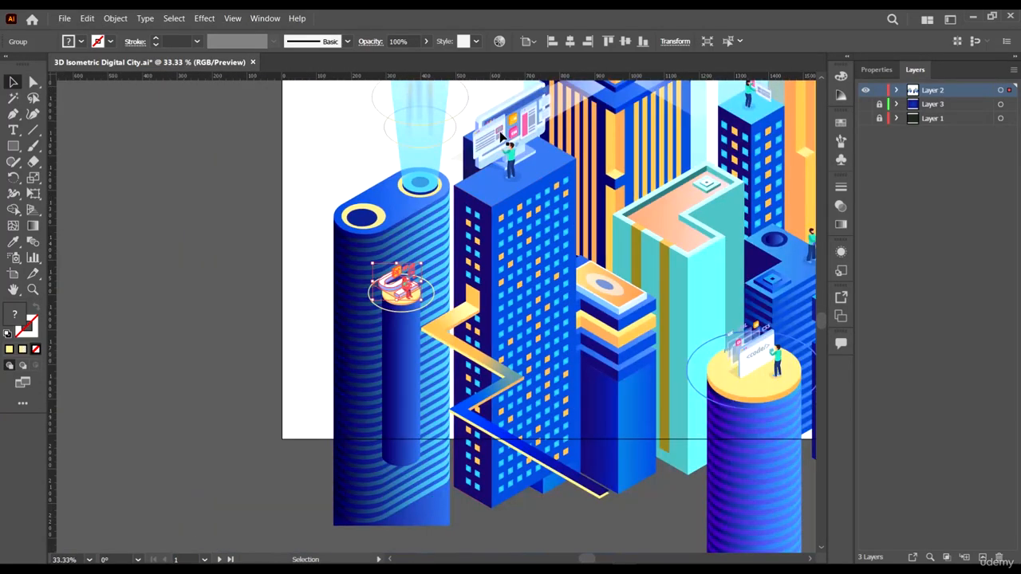
- Copy the billboard with its character from the reference onto the wide windowed building's roof, bring it to the front and align it
scroll(501, 137, "down", 3)
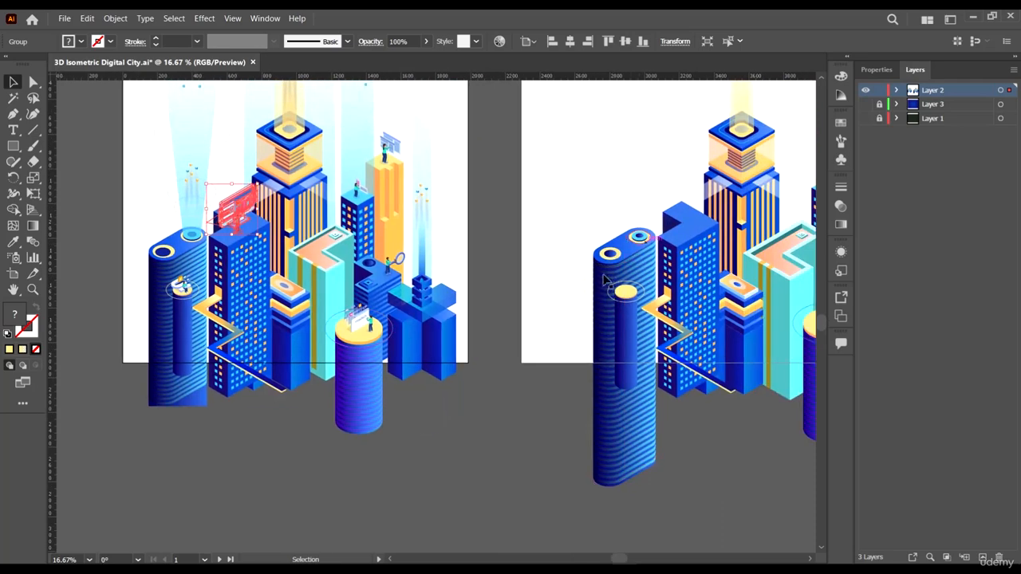
scroll(613, 287, "right", 3)
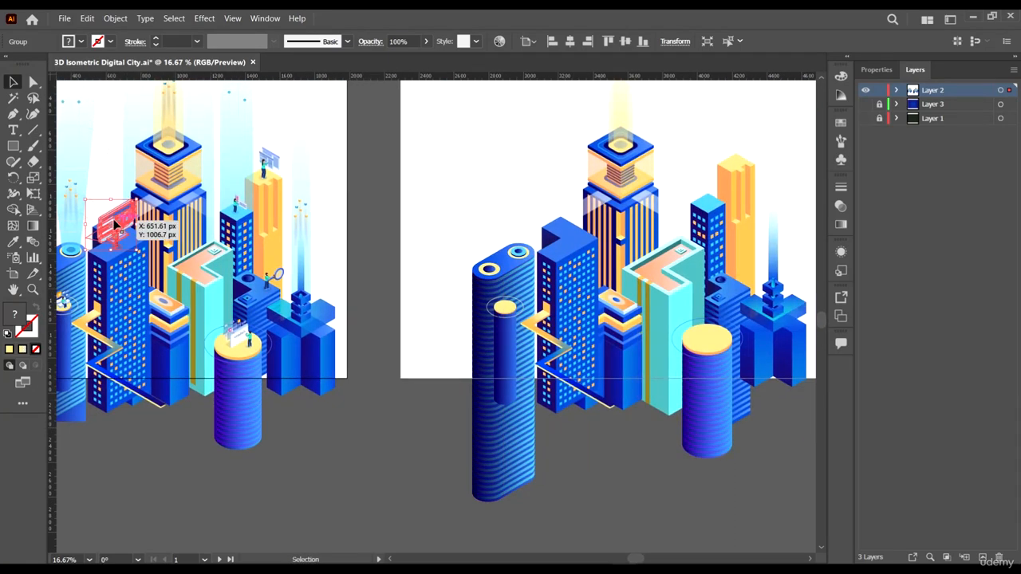
left_click_drag(119, 229, 570, 225)
right_click(571, 223)
mouse_move(623, 364)
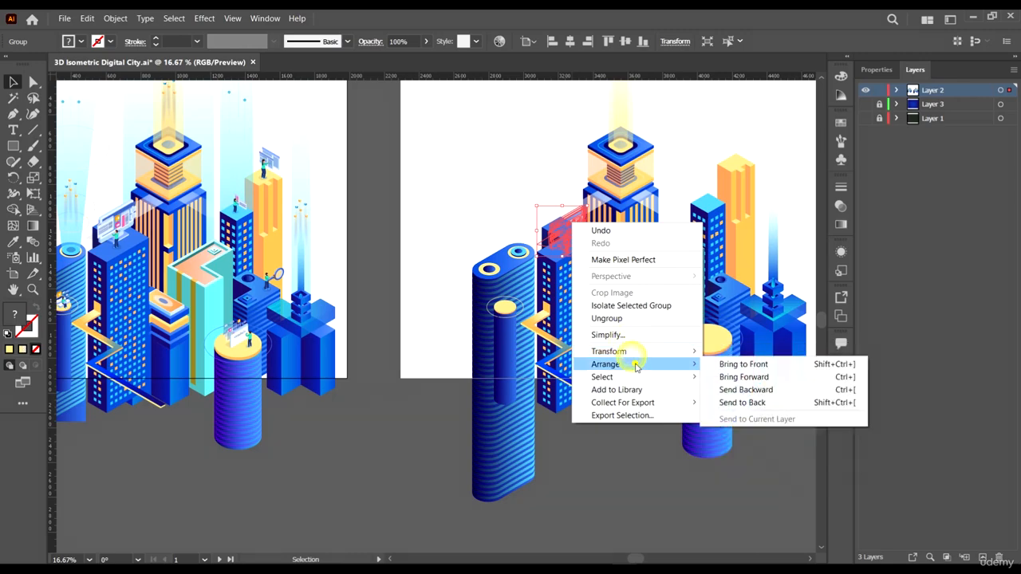
left_click(751, 365)
scroll(585, 215, "up", 4)
left_click_drag(515, 260, 505, 220)
scroll(542, 252, "down", 4)
scroll(594, 323, "down", 1)
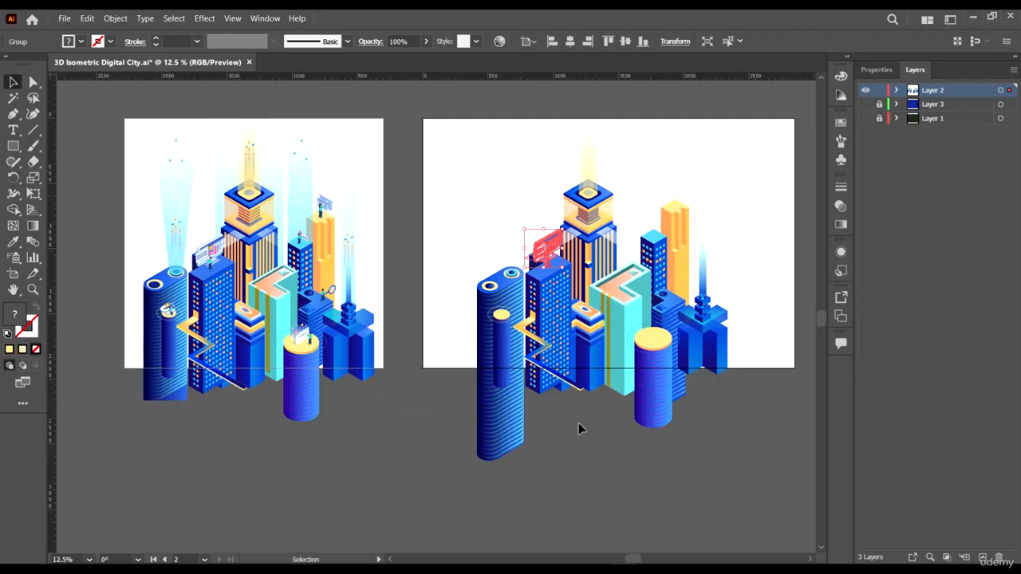
left_click(558, 436)
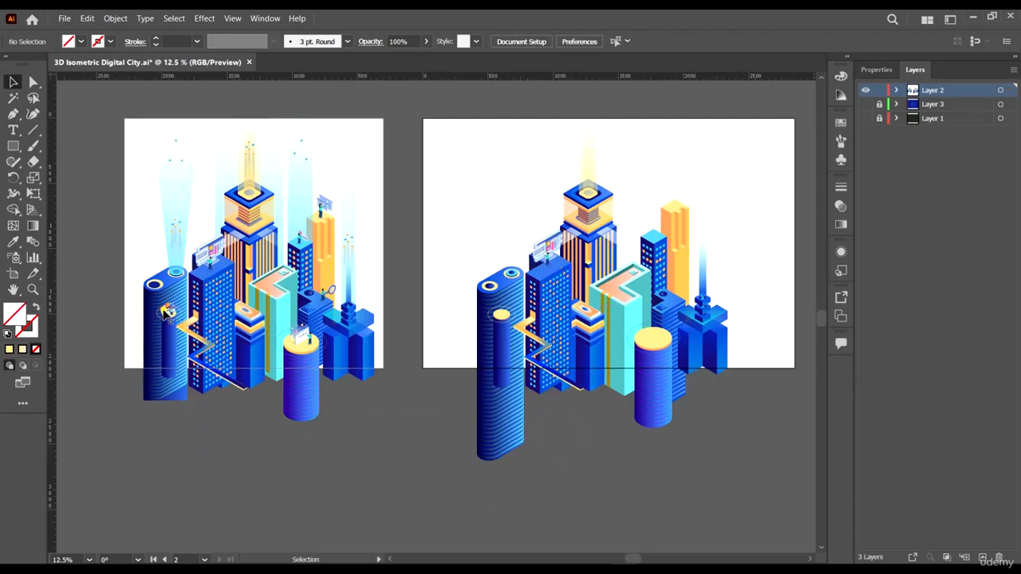
- Copy the seated laptop character illustration from the reference onto the slim cylinder's top, bring it to the front and align it
left_click(165, 311)
left_click_drag(165, 311, 500, 313)
right_click(502, 315)
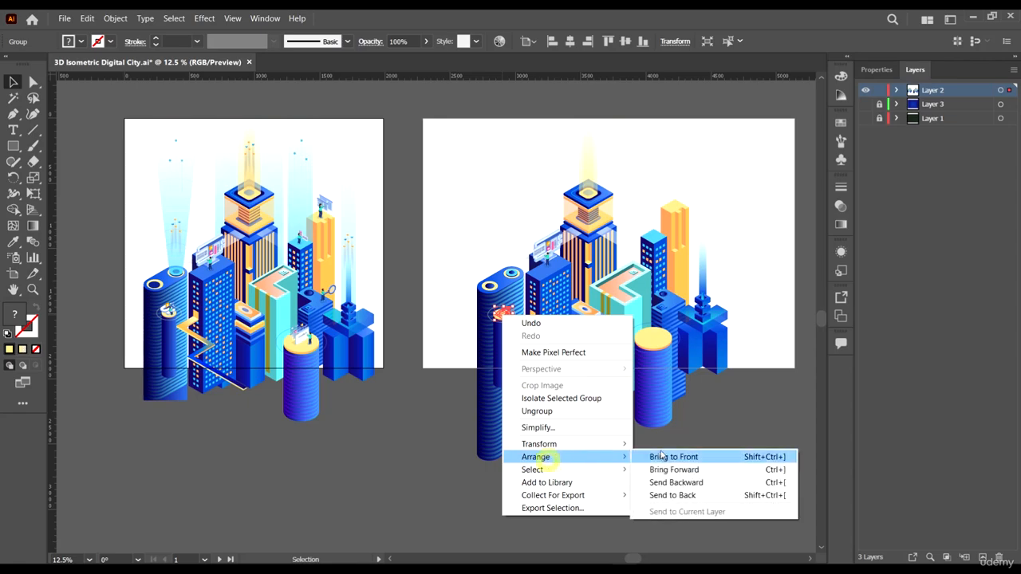
left_click(662, 456)
scroll(467, 274, "up", 5)
scroll(543, 399, "up", 3)
left_click_drag(629, 387, 597, 355)
scroll(615, 368, "down", 5)
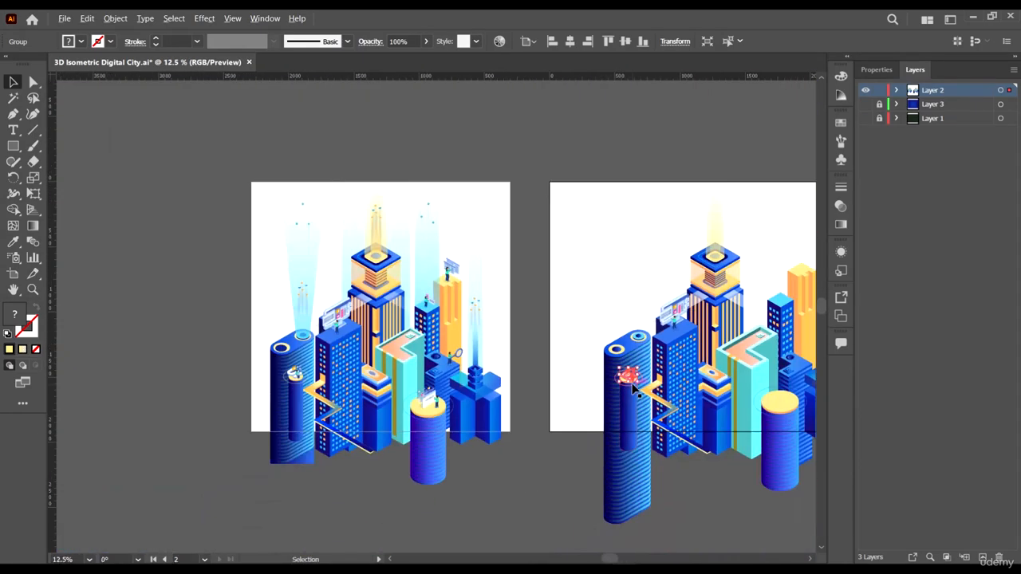
- Copy the code-screen character illustration from the reference onto the large cylinder's yellow top and bring it to the front
scroll(519, 366, "right", 2)
left_click(281, 317)
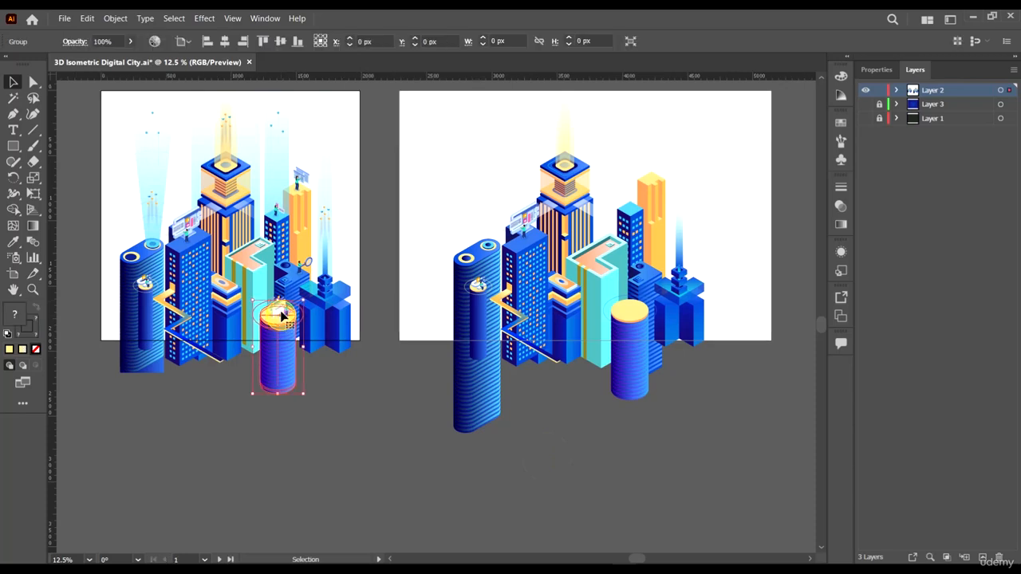
left_click(375, 440)
left_click(279, 307)
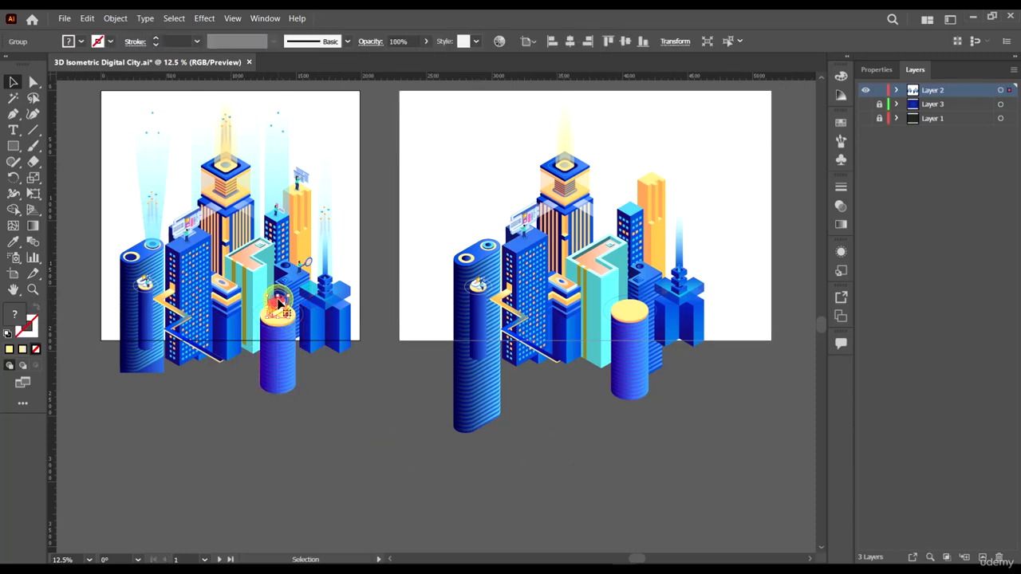
left_click_drag(280, 306, 632, 316)
right_click(635, 319)
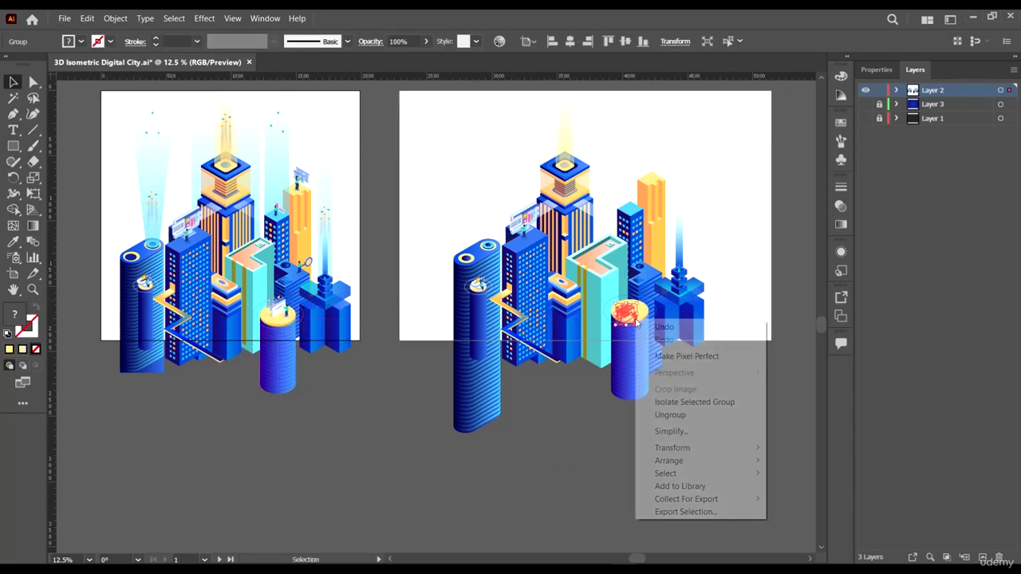
mouse_move(670, 460)
left_click(782, 460)
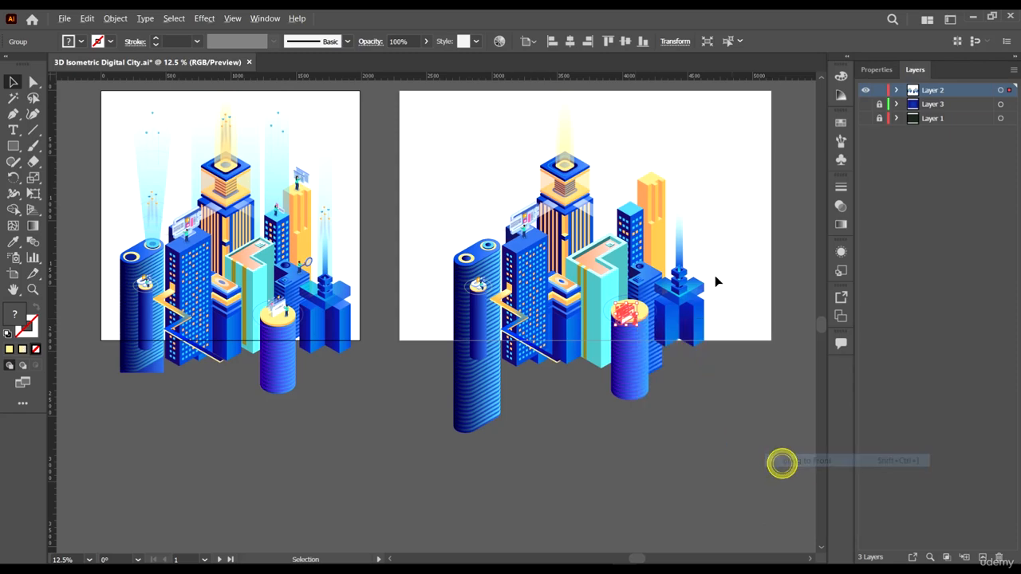
- Align the code-screen character on the large cylinder's yellow top to match the reference
scroll(658, 241, "up", 4)
scroll(515, 488, "down", 5)
left_click_drag(520, 336, 536, 312)
key("ctrl+z")
left_click_drag(522, 386, 542, 351)
scroll(547, 342, "down", 4)
left_click(610, 436)
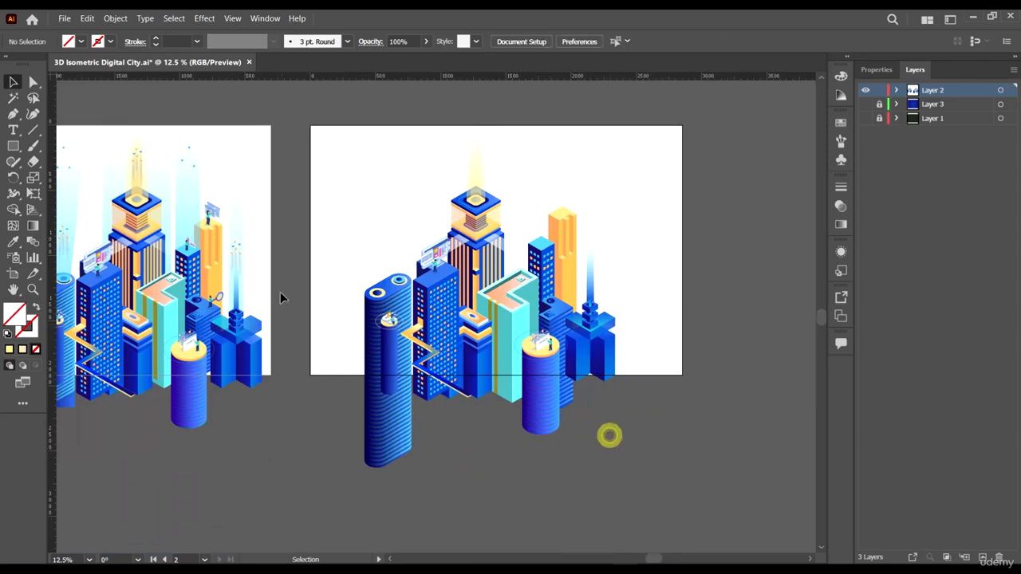
- Copy the magnifying-glass character from the reference onto the blue stepped building's roof, bring it to the front and align it
left_click(219, 300)
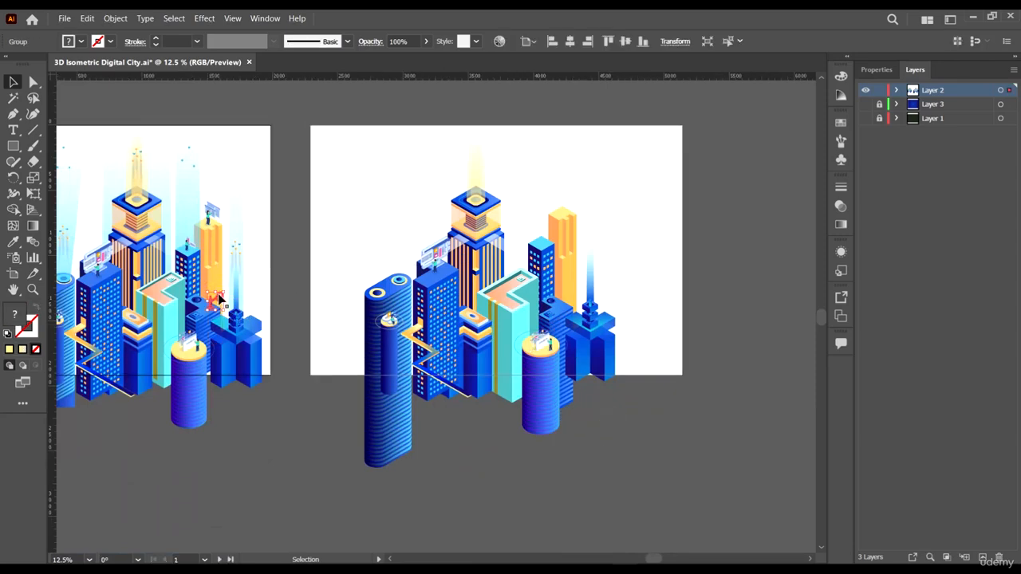
left_click_drag(220, 301, 569, 301)
scroll(568, 302, "up", 10)
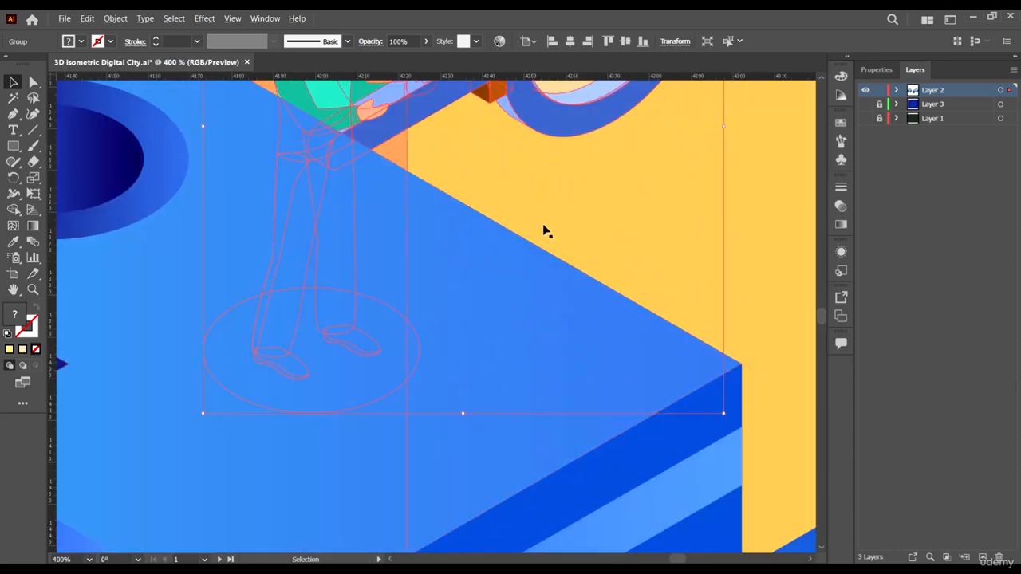
scroll(556, 230, "down", 5)
right_click(555, 228)
mouse_move(611, 366)
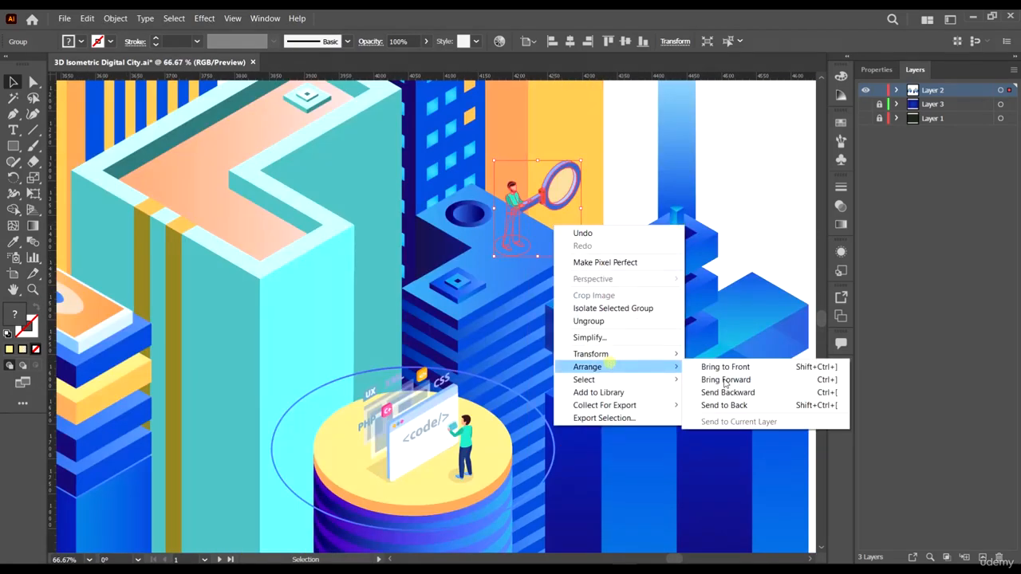
left_click(763, 376)
left_click_drag(578, 195, 591, 201)
scroll(591, 201, "down", 8)
left_click(609, 292)
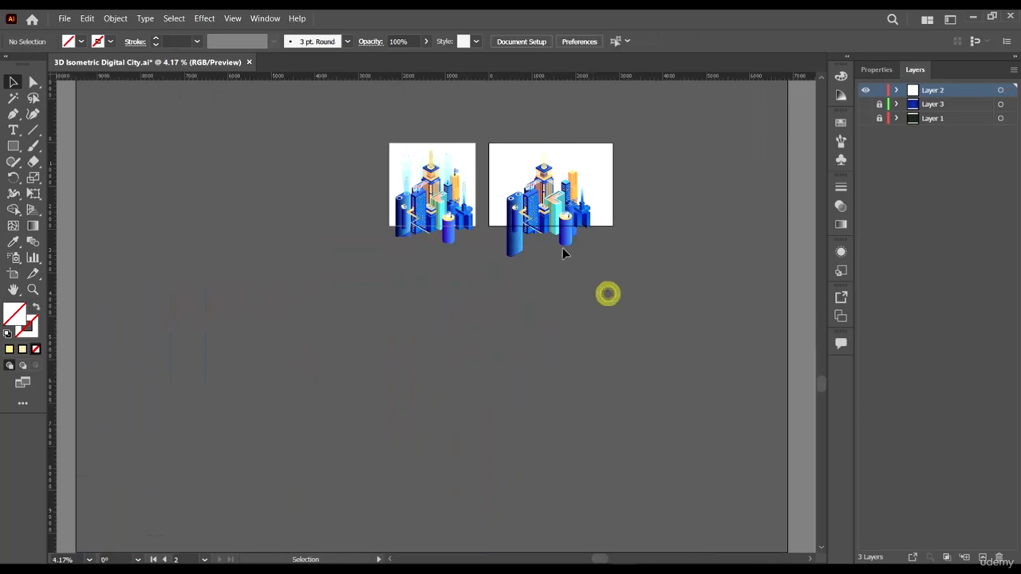
- Copy the characters on the narrow windowed tower and the yellow tower from the reference to the assembled city and bring them to the front
scroll(492, 125, "up", 3)
left_click_drag(566, 350, 480, 337)
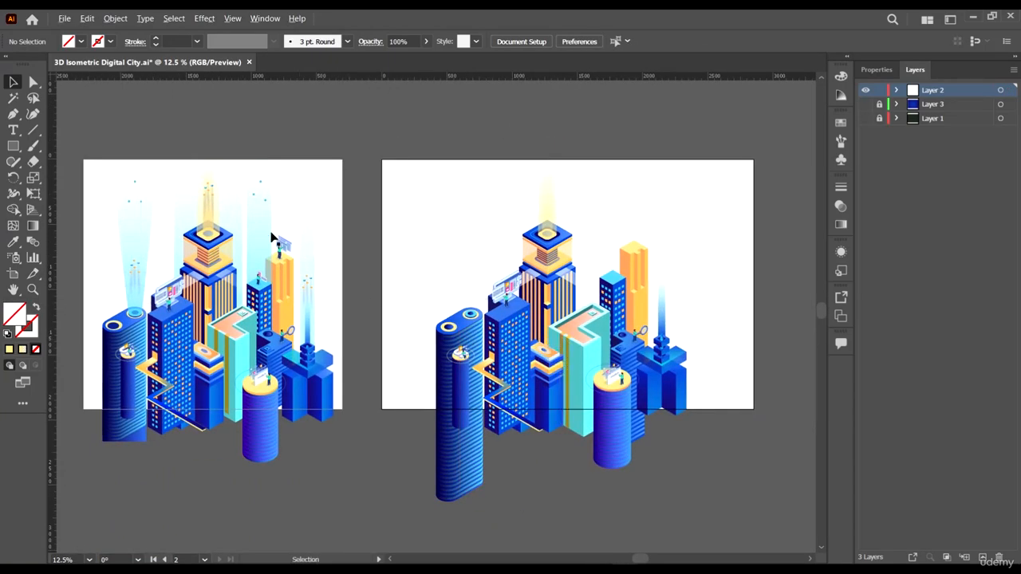
scroll(266, 234, "up", 3)
left_click(257, 349)
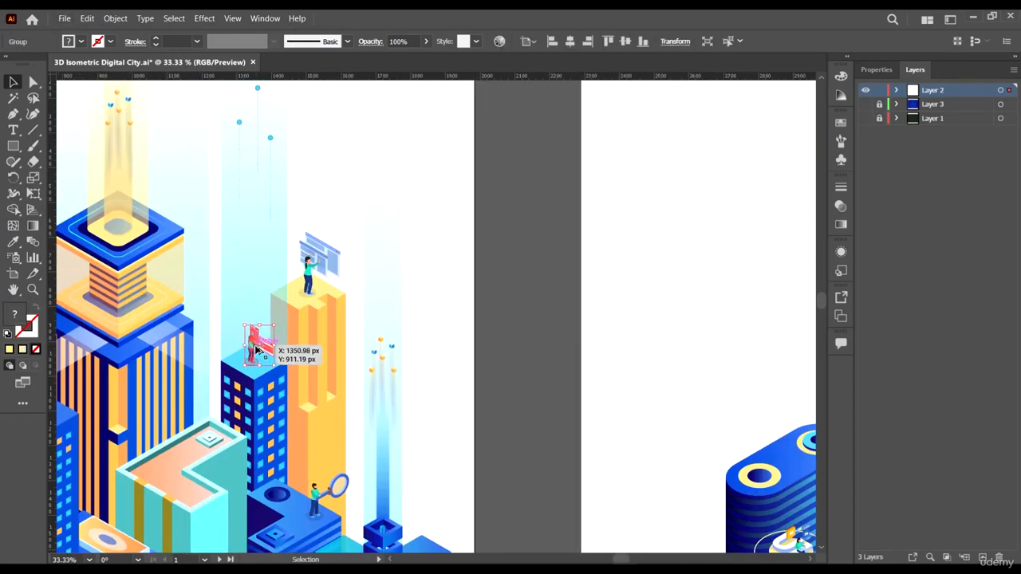
scroll(257, 349, "down", 3)
left_click(280, 323, "shift")
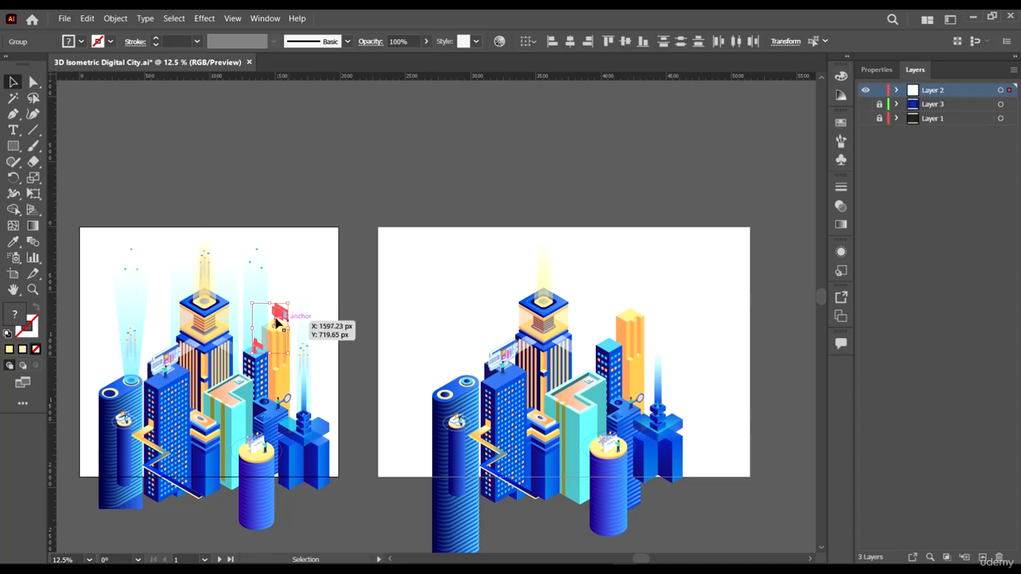
scroll(287, 319, "down", 2)
left_click_drag(276, 268, 627, 266)
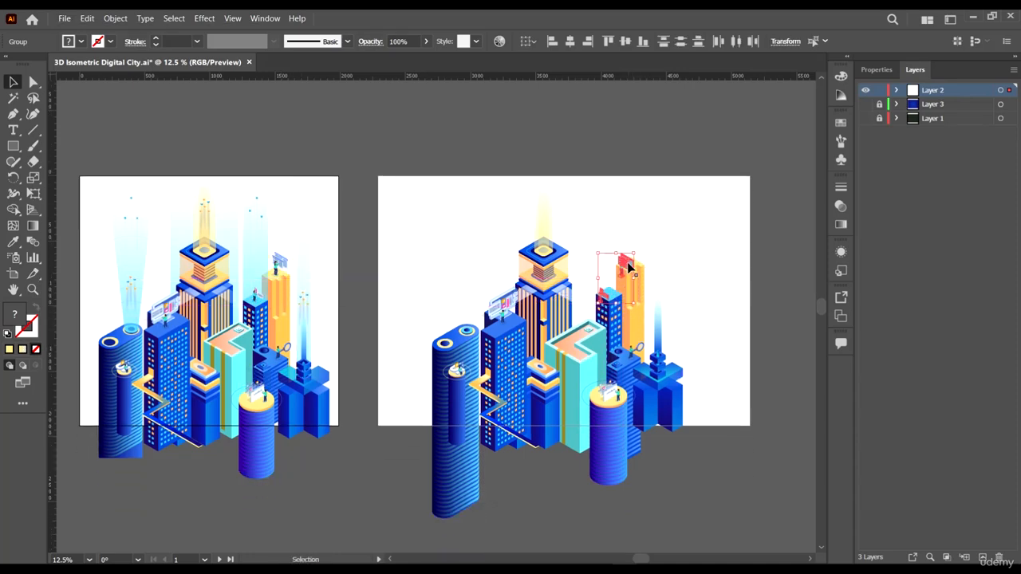
right_click(628, 266)
mouse_move(739, 392)
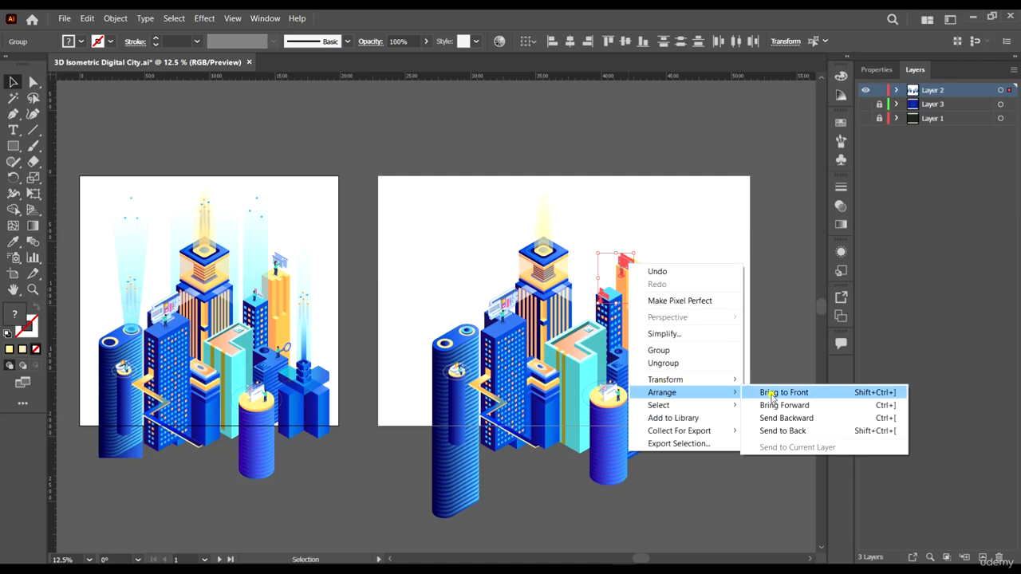
left_click(771, 394)
- Align the two copied characters on the roofs of the narrow windowed tower and the yellow tower
scroll(511, 339, "up", 7)
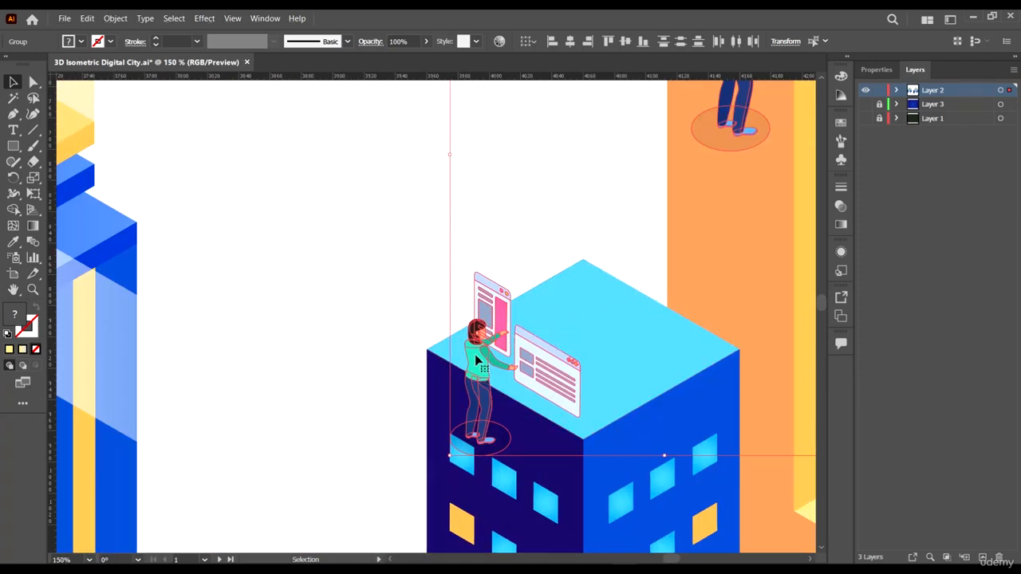
left_click_drag(476, 361, 582, 269)
scroll(497, 299, "down", 3)
left_click(720, 187)
left_click_drag(641, 182, 631, 165)
scroll(640, 176, "down", 4)
left_click(700, 409)
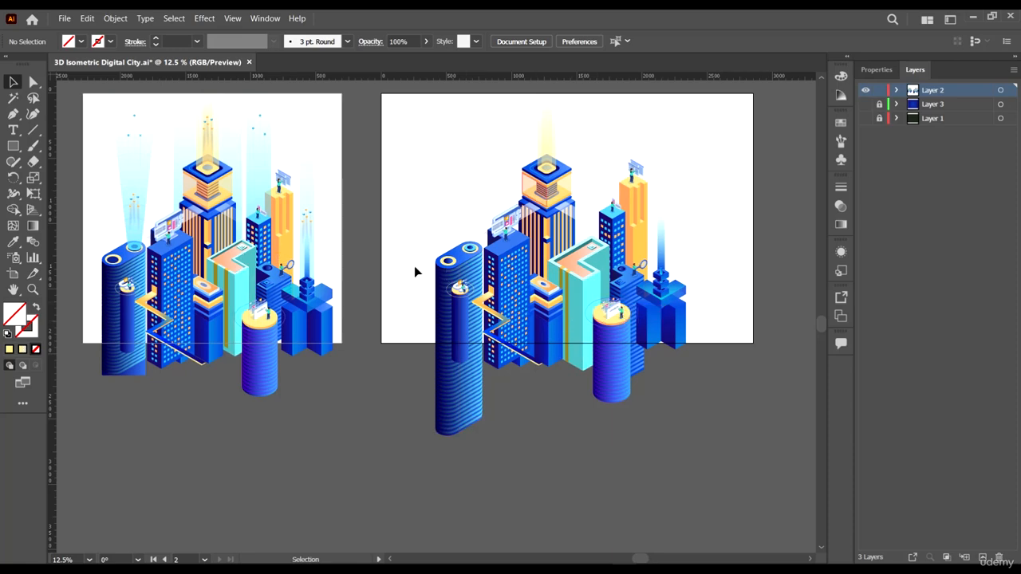
- Compare the assembled city with the reference and examine the ring openings on the tall striped tower's roof
left_click_drag(598, 308, 617, 344)
scroll(684, 210, "up", 3)
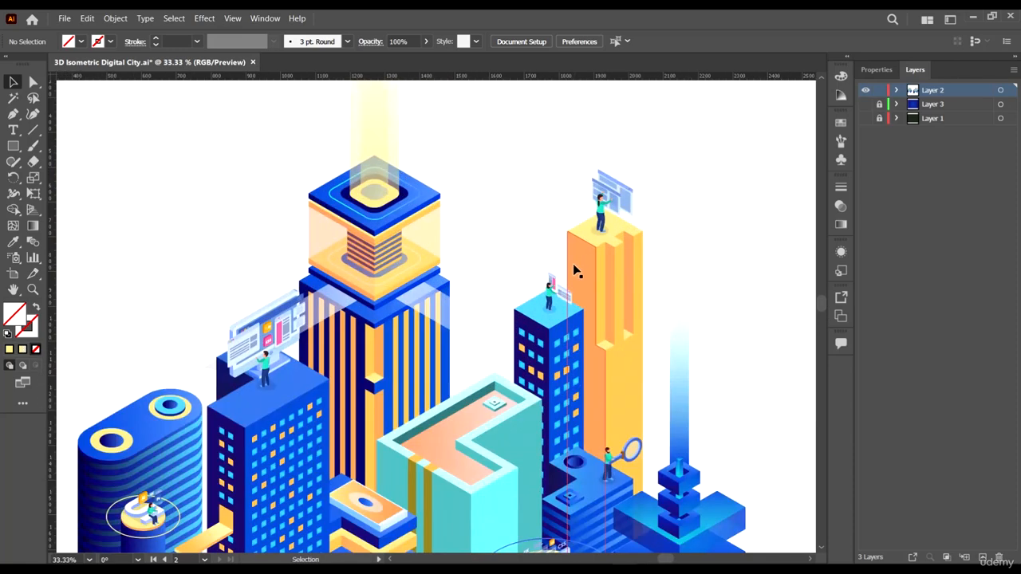
scroll(616, 279, "down", 4)
left_click_drag(617, 323, 624, 281)
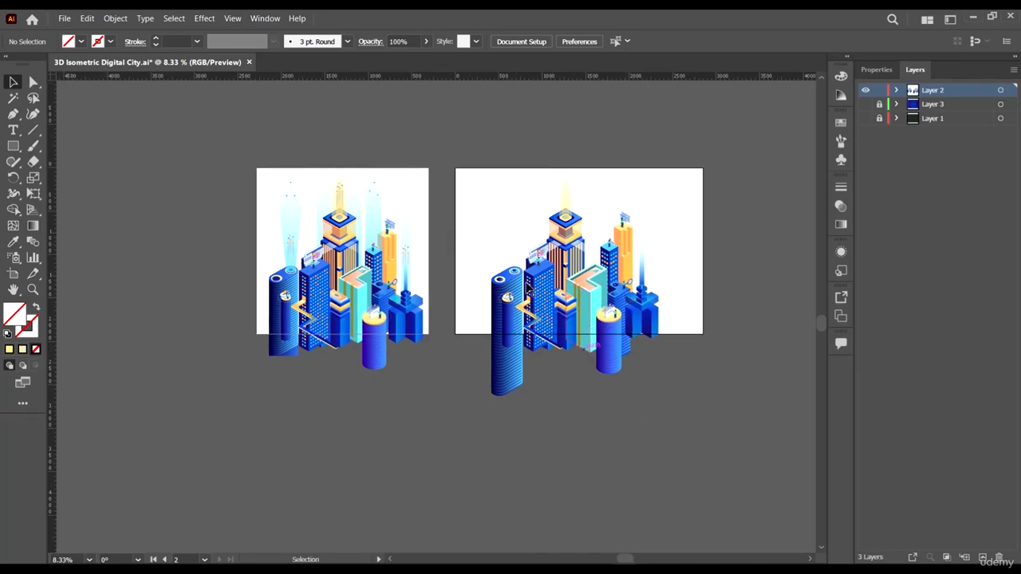
scroll(528, 288, "up", 7)
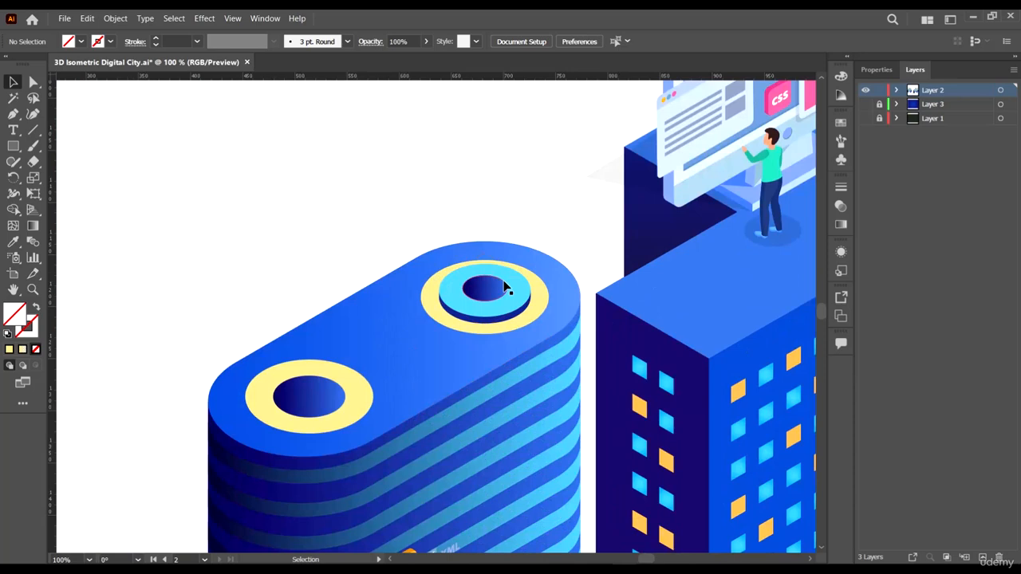
left_click(503, 285)
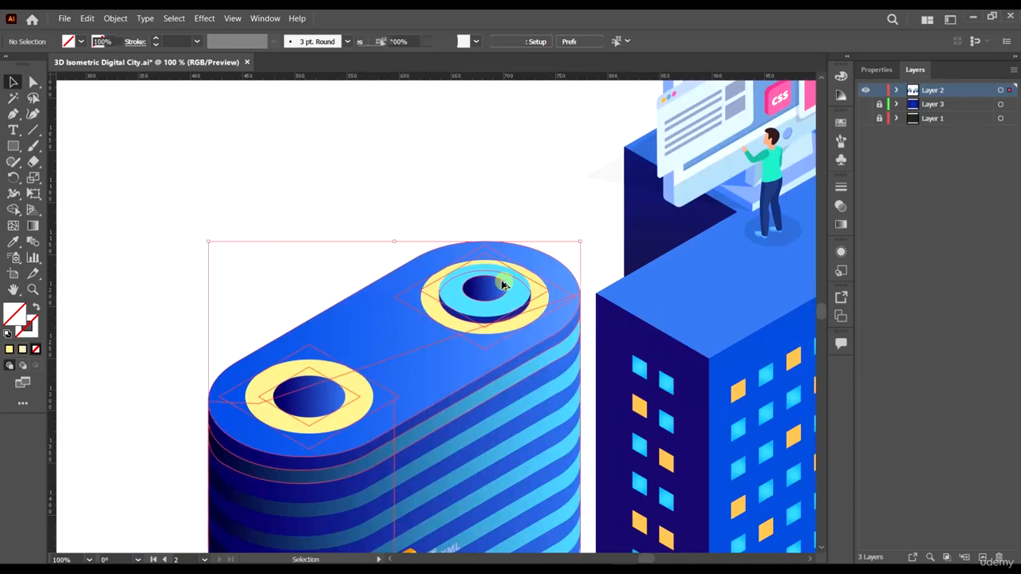
scroll(503, 285, "down", 3)
left_click_drag(514, 279, 449, 358)
left_click(389, 255)
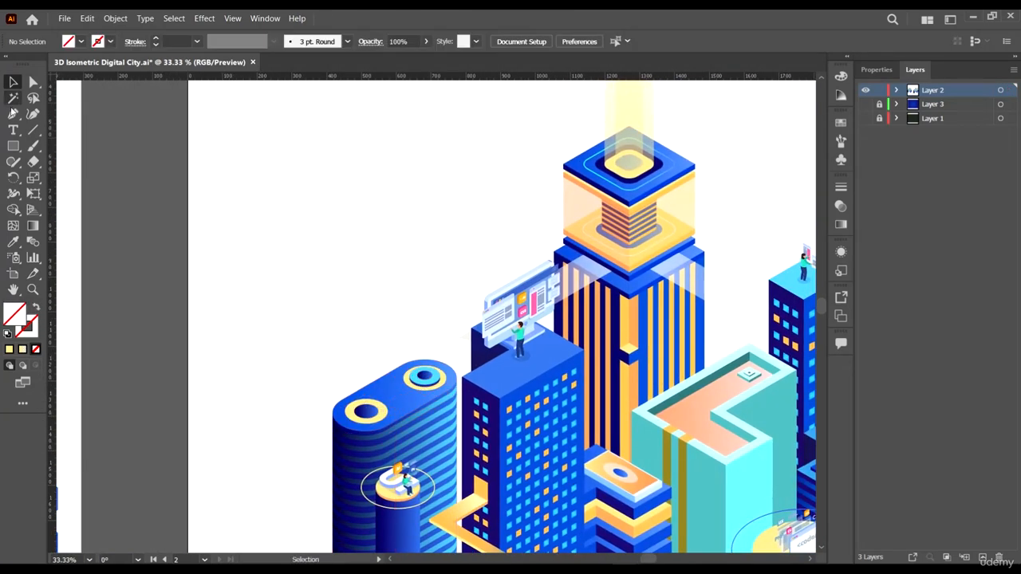
- Draw the beam's outline with the Pen tool from one edge of the cyan rooftop ring, widening to the artboard's upper edge and back to the ring's other edge
scroll(398, 358, "up", 1)
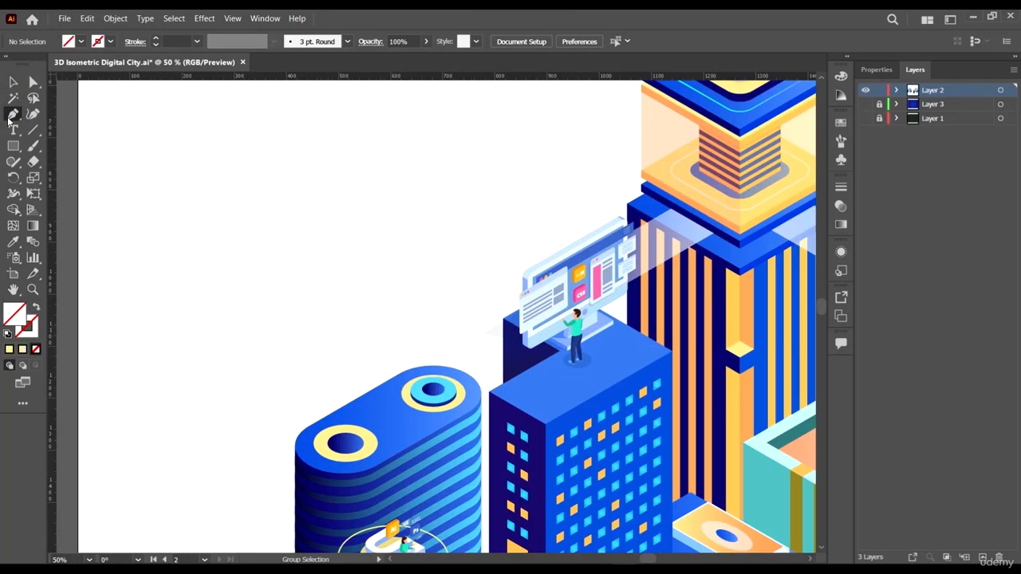
left_click(14, 114)
scroll(441, 389, "up", 3)
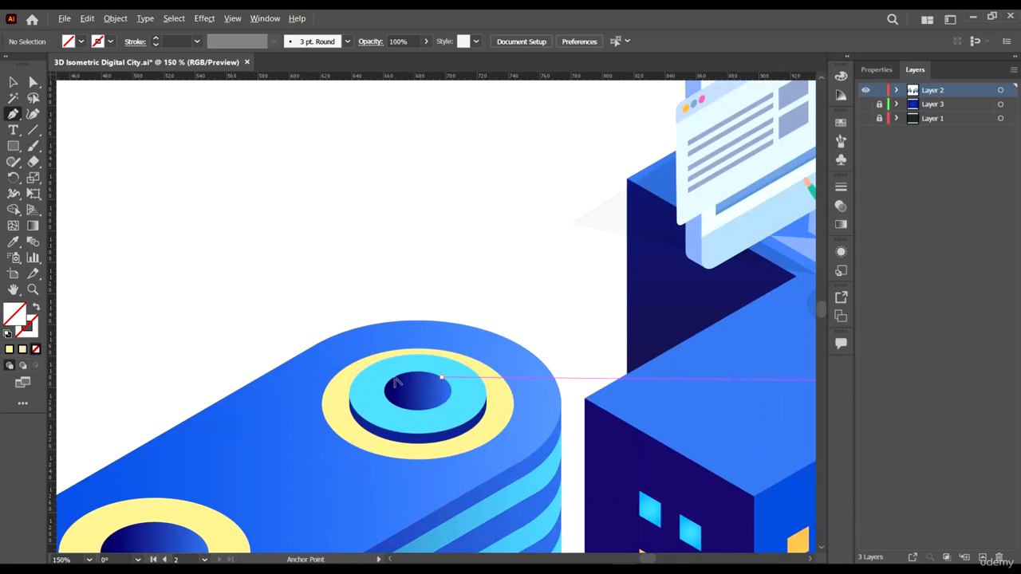
left_click(353, 389)
scroll(353, 388, "down", 6)
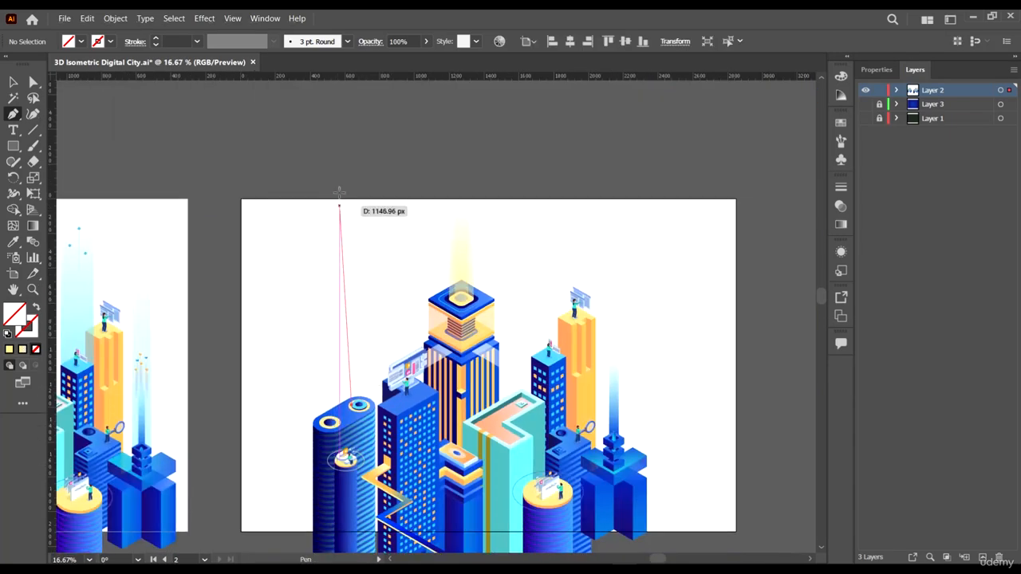
left_click(318, 199)
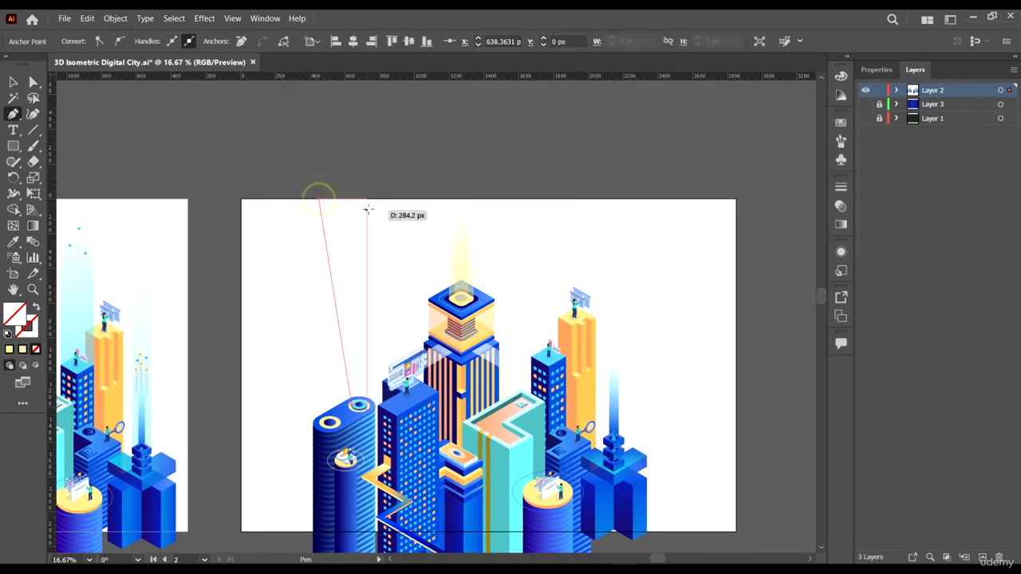
left_click(399, 200)
scroll(366, 319, "up", 8)
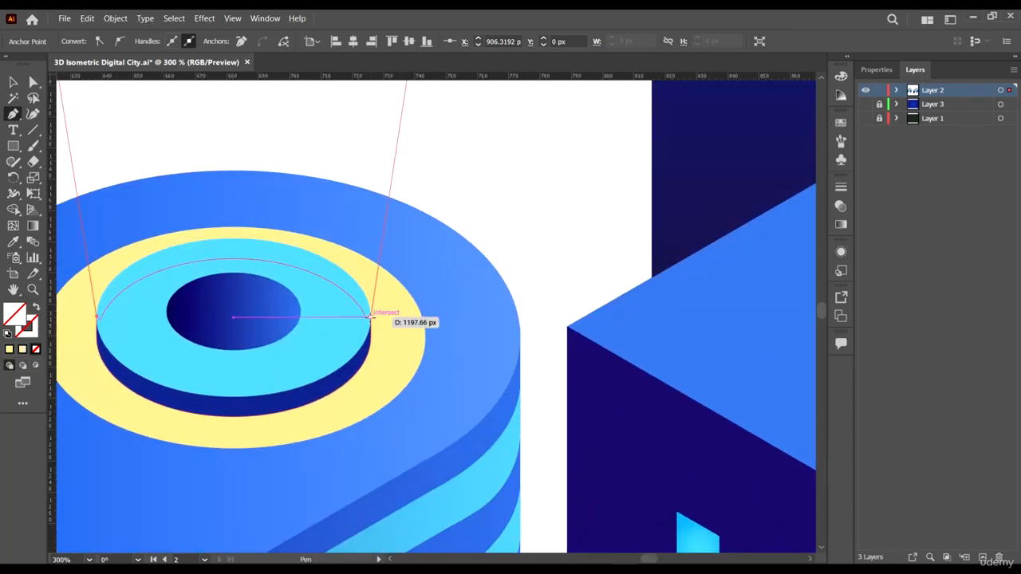
left_click(369, 318)
- Close the beam outline with straight segments across the front of the cyan ring, back to its starting point
scroll(371, 319, "down", 4)
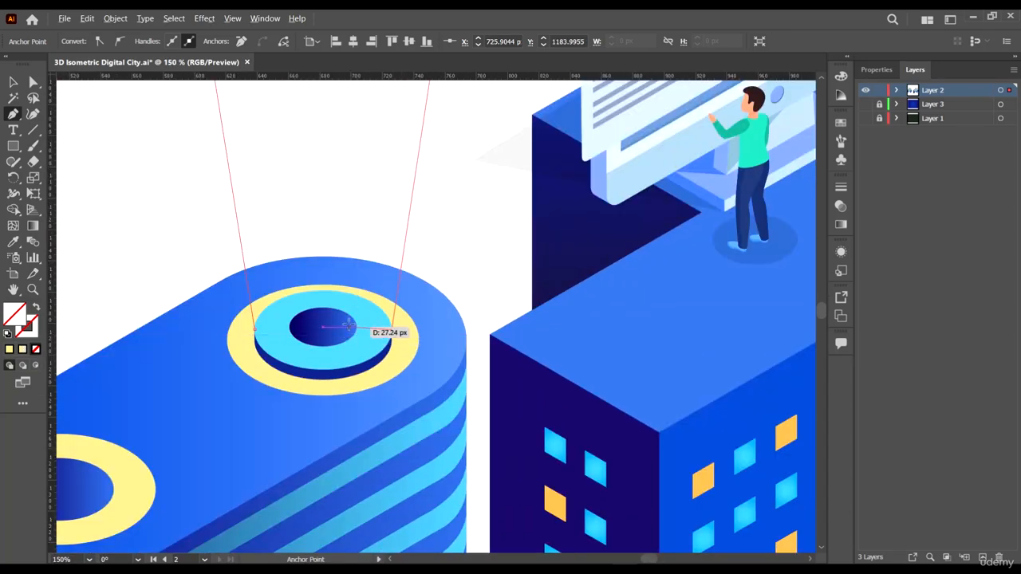
scroll(359, 319, "down", 3)
scroll(359, 319, "up", 2)
scroll(383, 327, "down", 10)
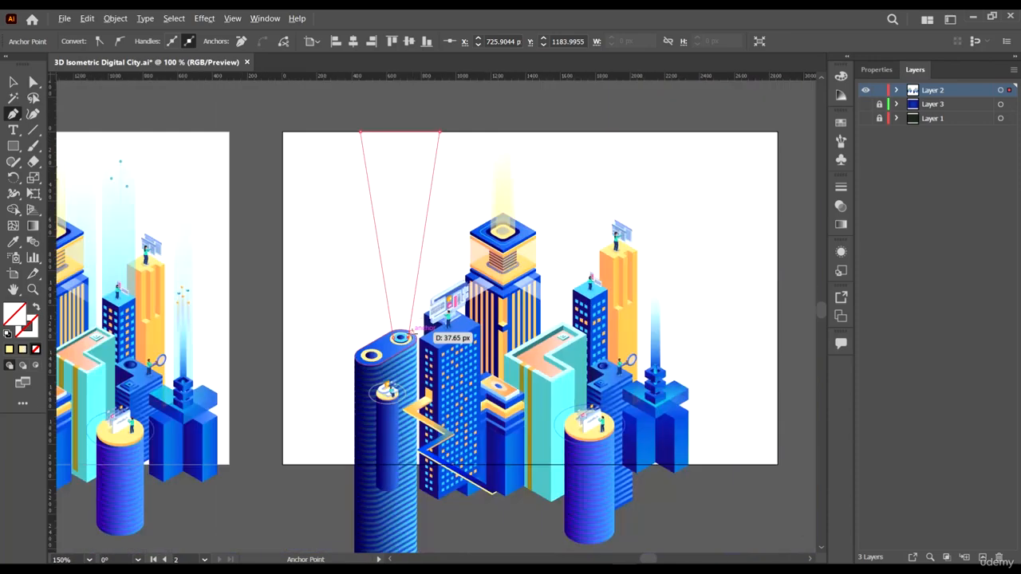
scroll(348, 316, "up", 1)
scroll(334, 330, "down", 1)
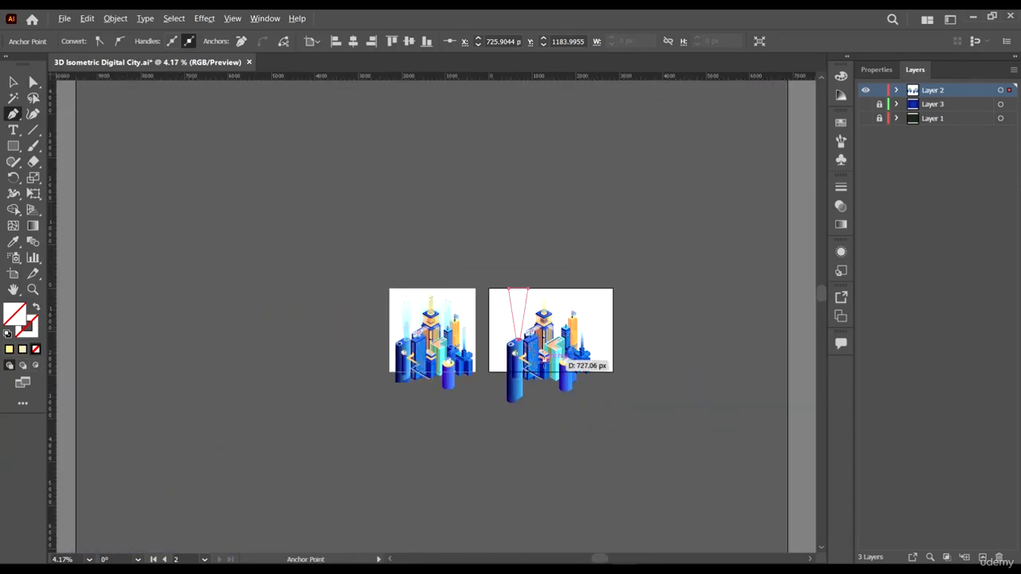
scroll(563, 358, "up", 12)
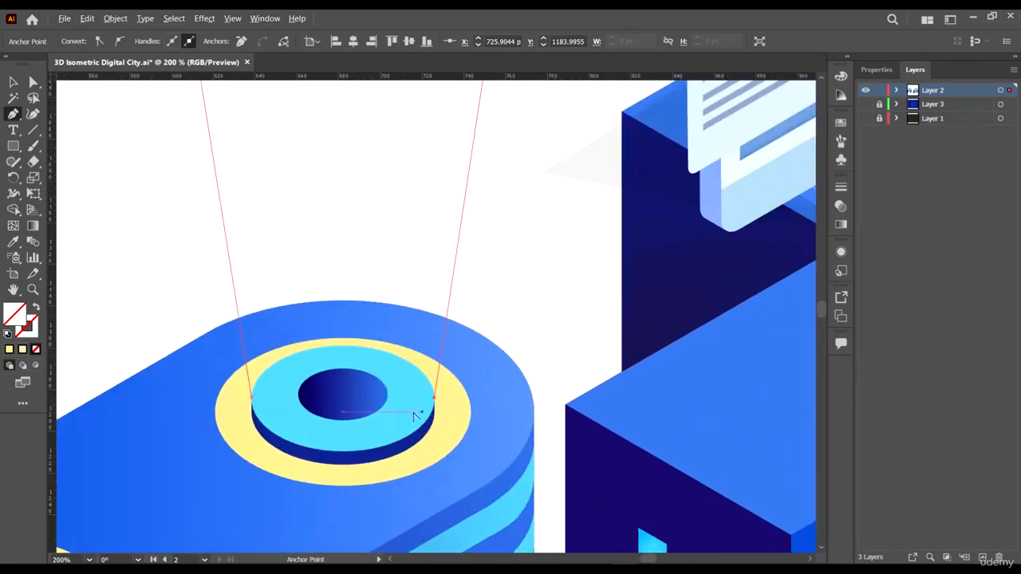
scroll(422, 423, "up", 1)
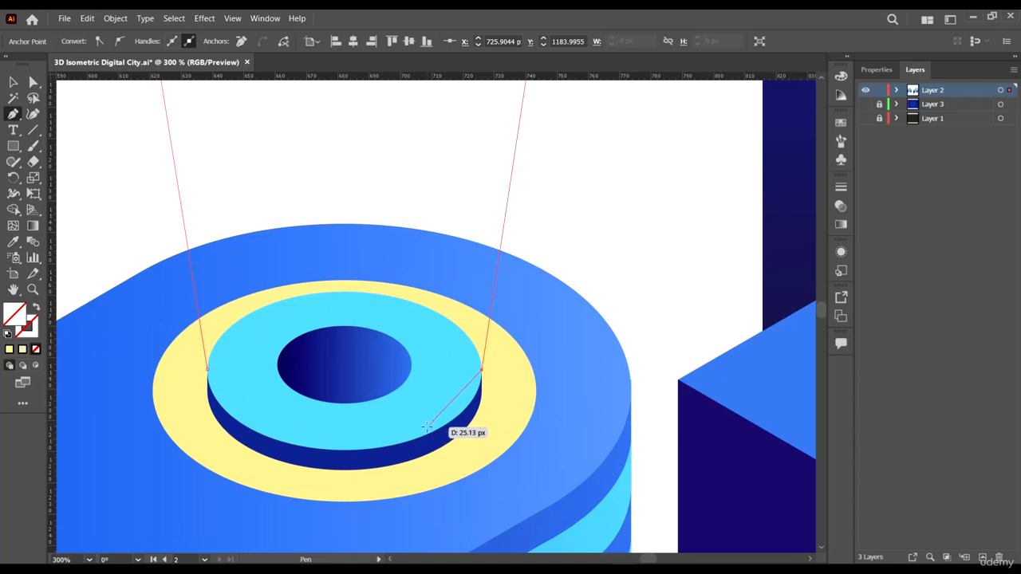
left_click(405, 432)
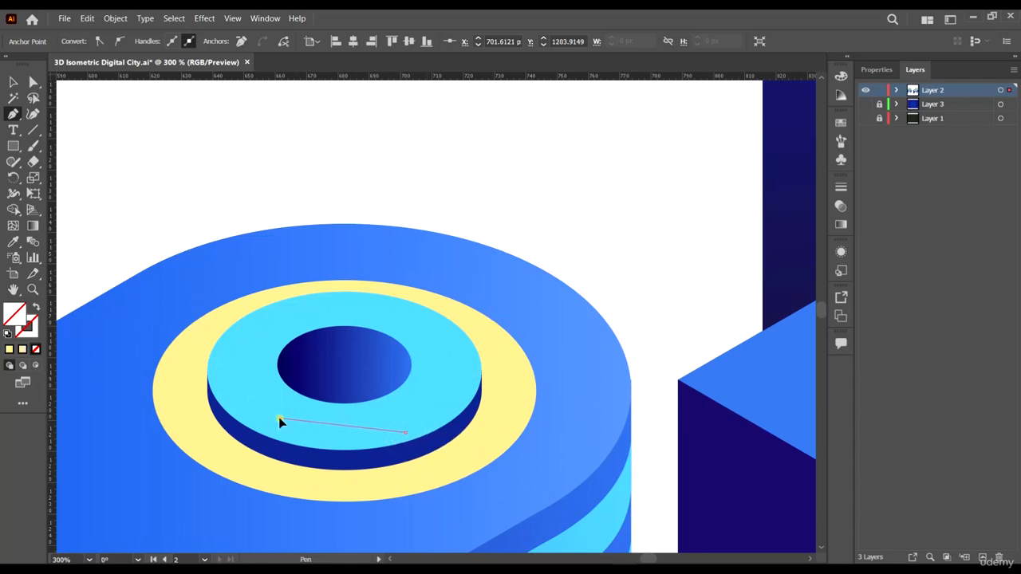
left_click(279, 417)
left_click(223, 382)
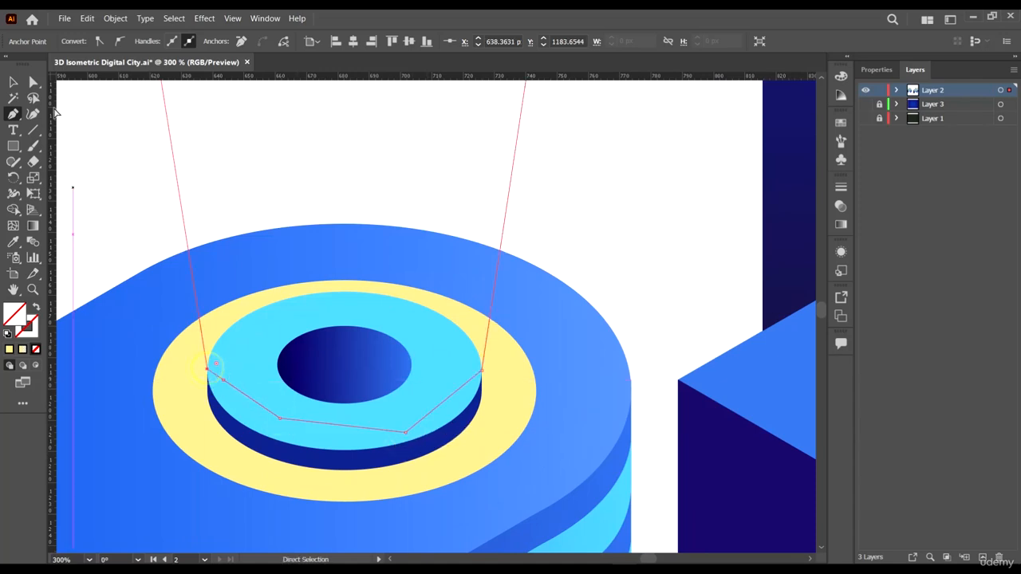
- Fill the closed beam shape above the striped tower's cyan ring with black
left_click(11, 82)
left_click(174, 165)
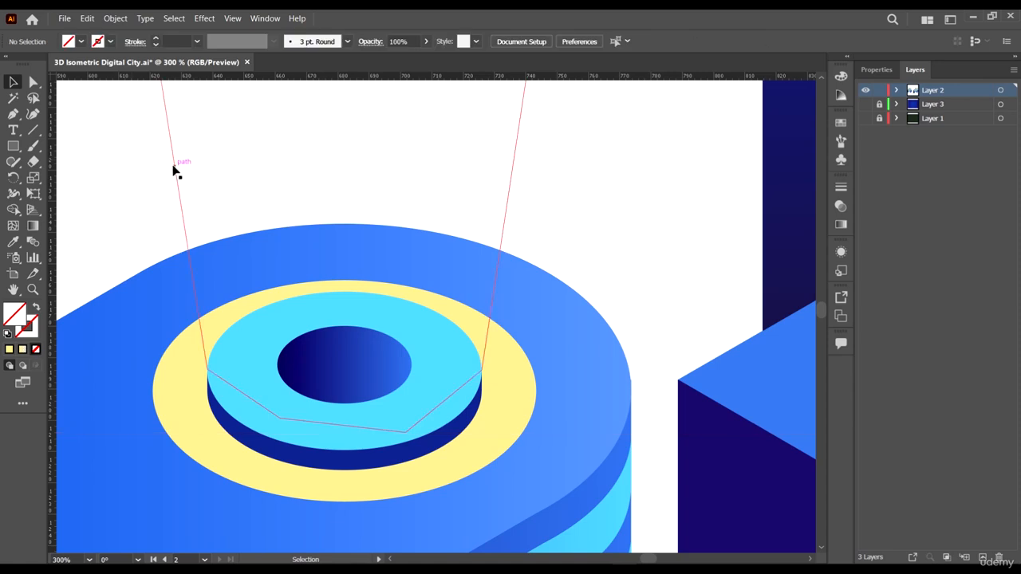
left_click(76, 41)
left_click(52, 65)
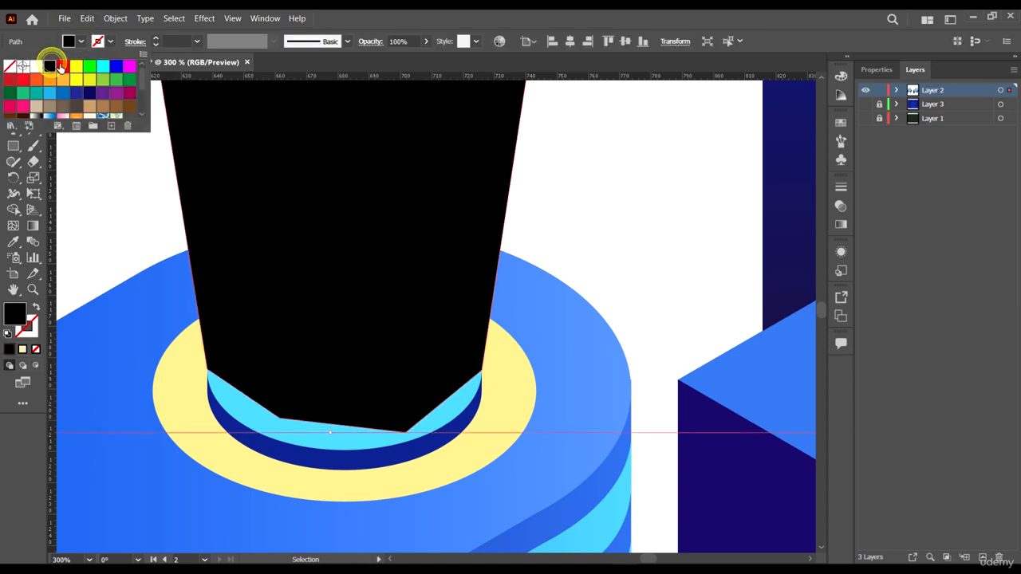
- Change the beam shape's fill from the swatches to bright red and deselect it
left_click(62, 66)
left_click(497, 11)
left_click(557, 201)
- Try to unite the red beam with the cyan ring face without expanding the ring's rounded corners
key("a")
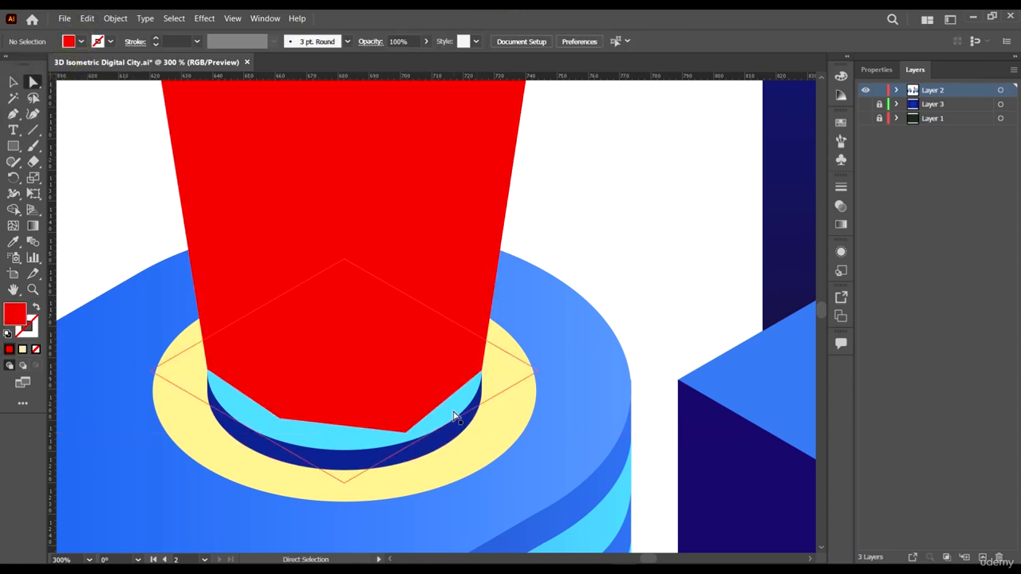
left_click(453, 414)
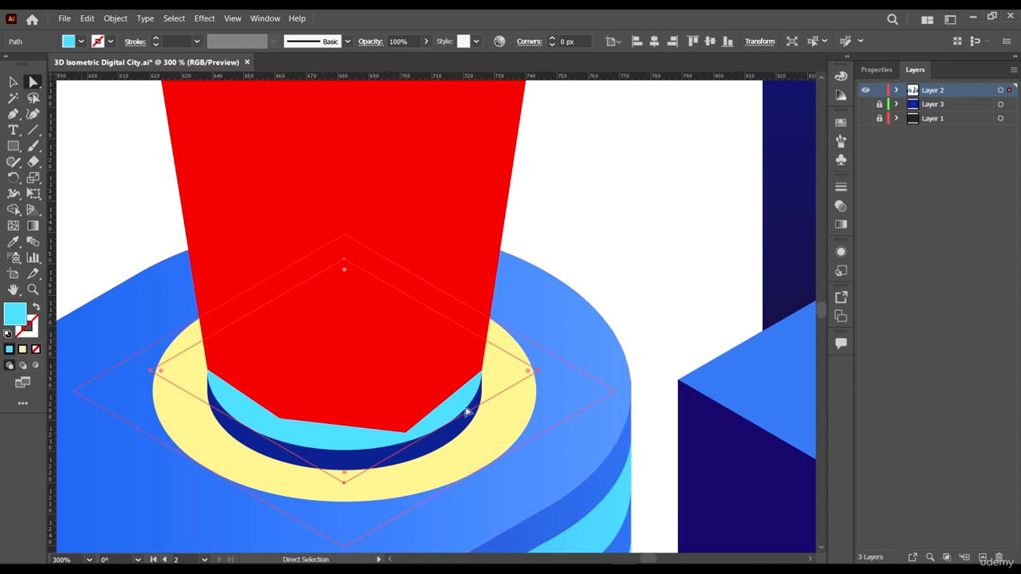
key("v")
key("a")
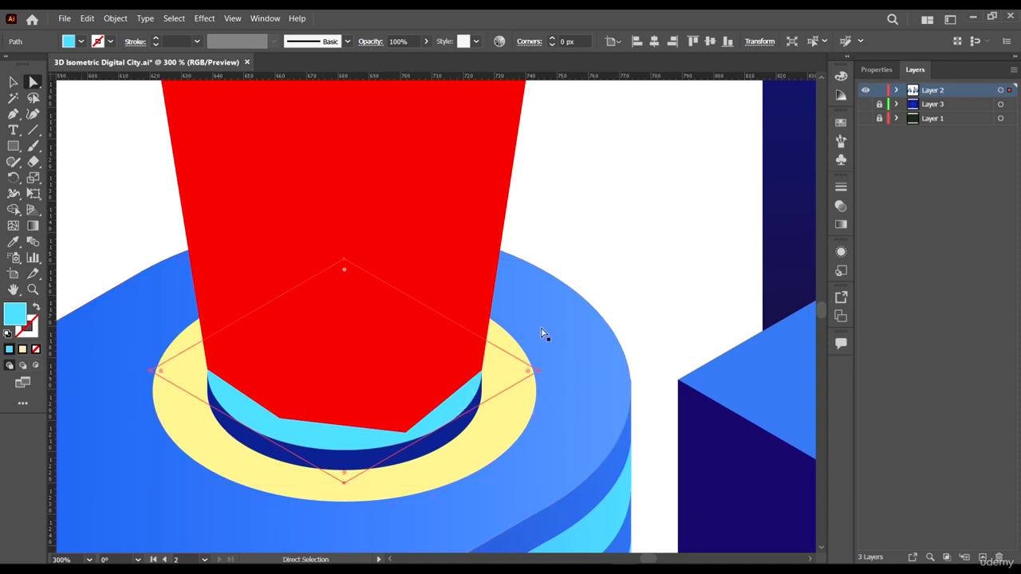
left_click(460, 171, "shift")
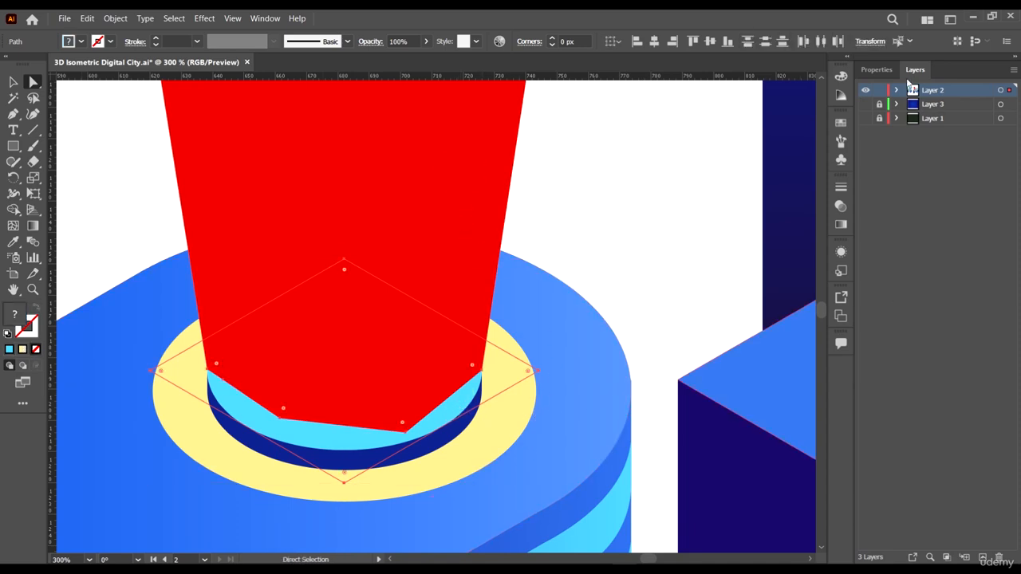
left_click(876, 71)
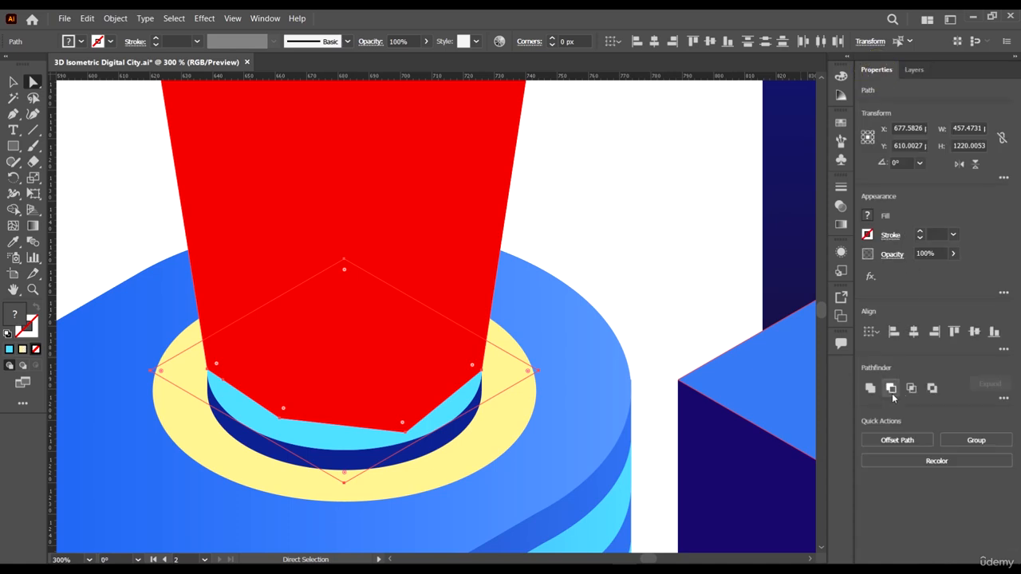
left_click(870, 389)
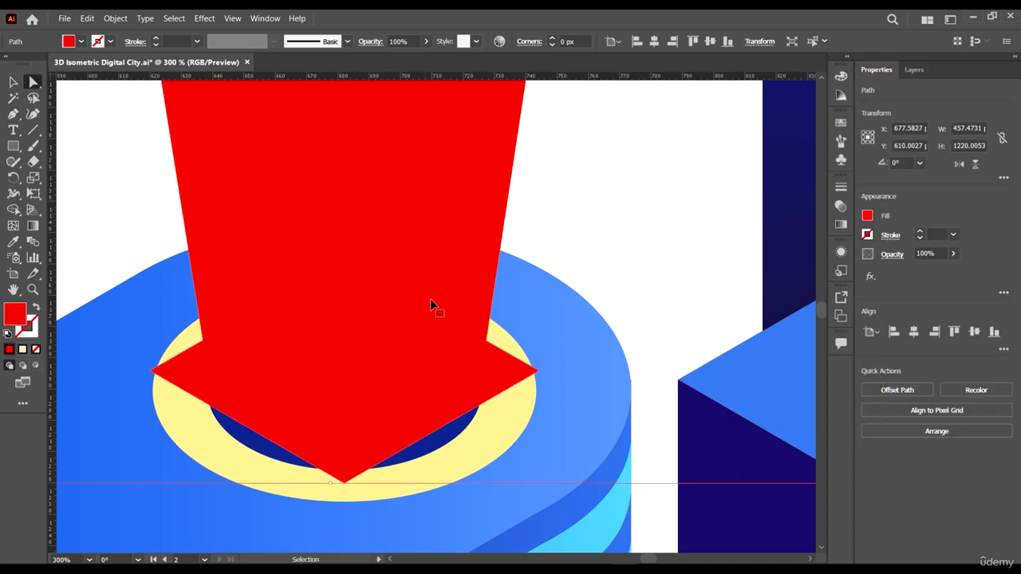
key("ctrl+shift+bracketleft")
left_click(630, 224)
- Expand the appearance of the cyan ring face and unite it with the red beam so the base follows the ring's curve
left_click(360, 435)
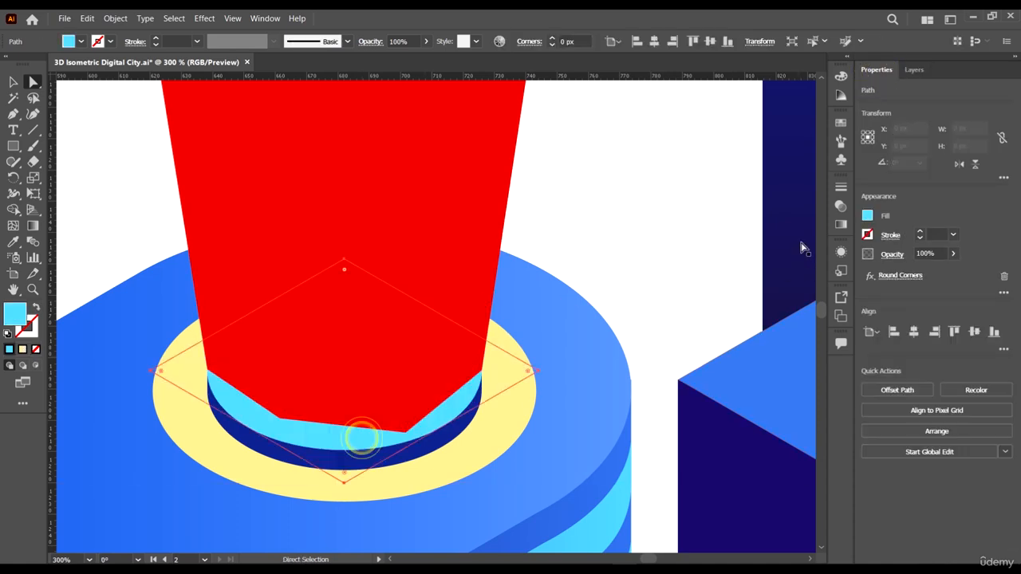
left_click(115, 18)
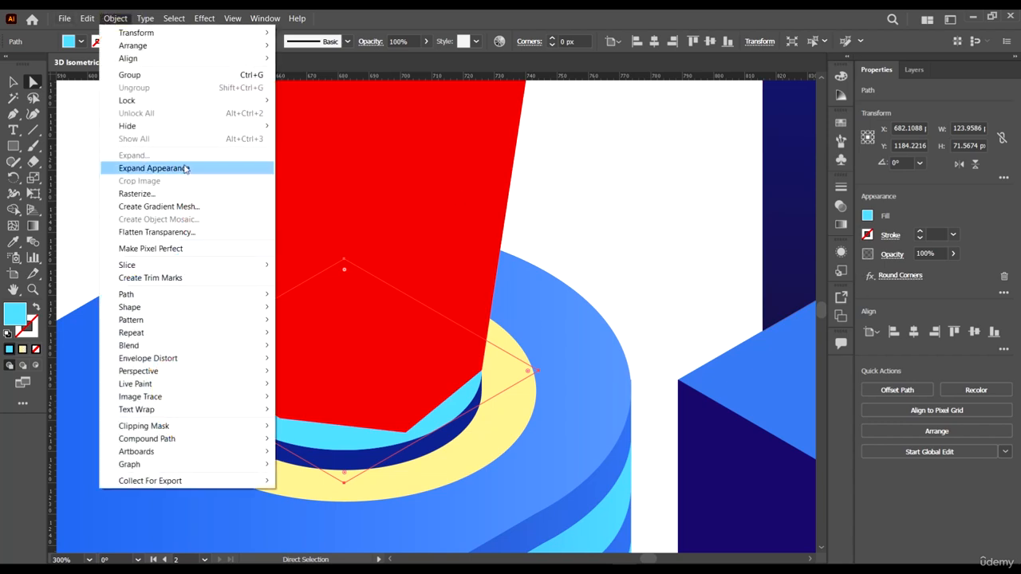
left_click(157, 168)
scroll(182, 167, "down", 1)
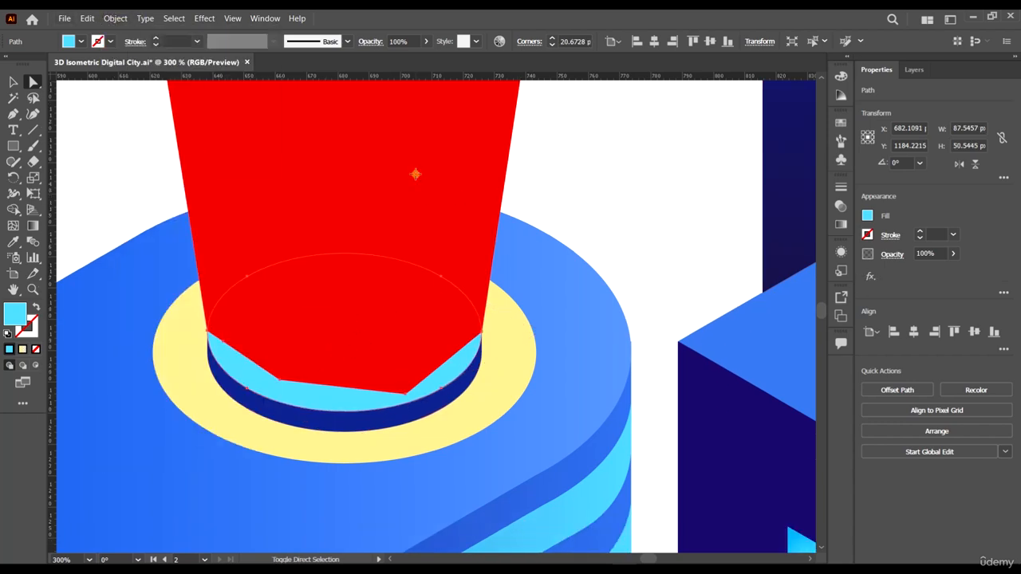
left_click(415, 174, "shift")
left_click(870, 388)
- Recolour the united beam with the solid cyan fill sampled from the rooftop ring beneath it
scroll(490, 216, "down", 2)
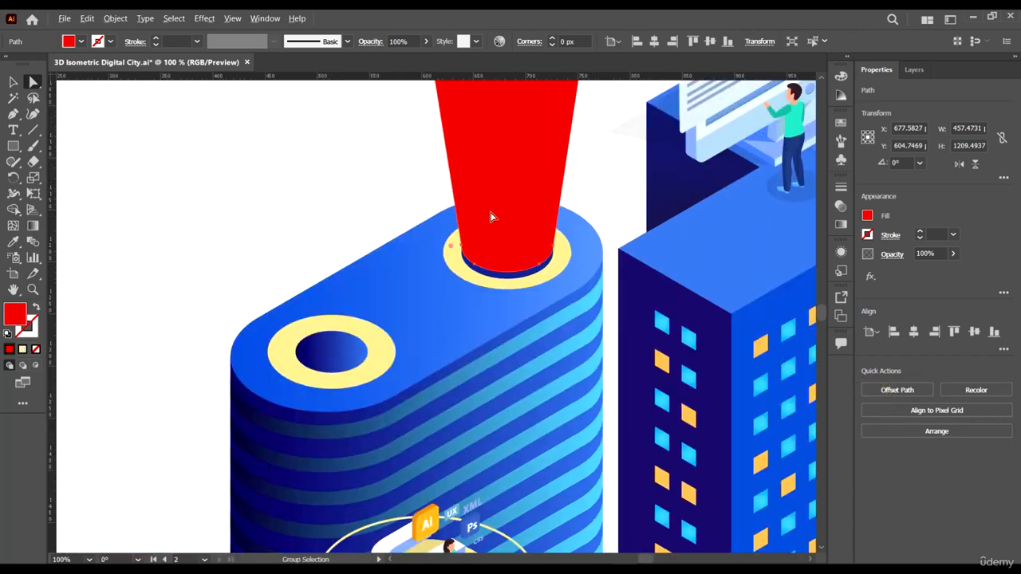
scroll(514, 247, "up", 1)
scroll(465, 255, "down", 3)
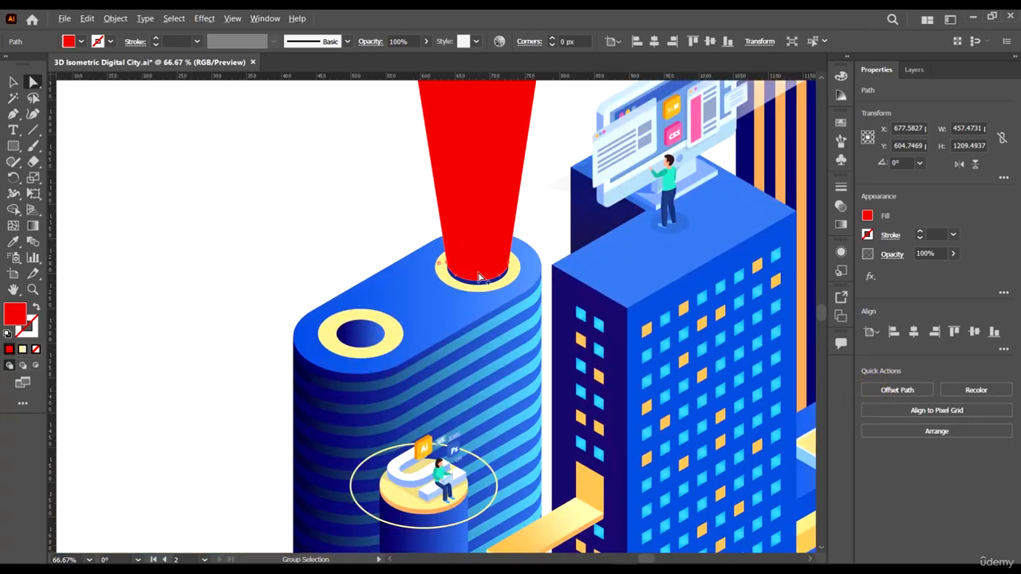
scroll(479, 274, "up", 6)
key("shift+x")
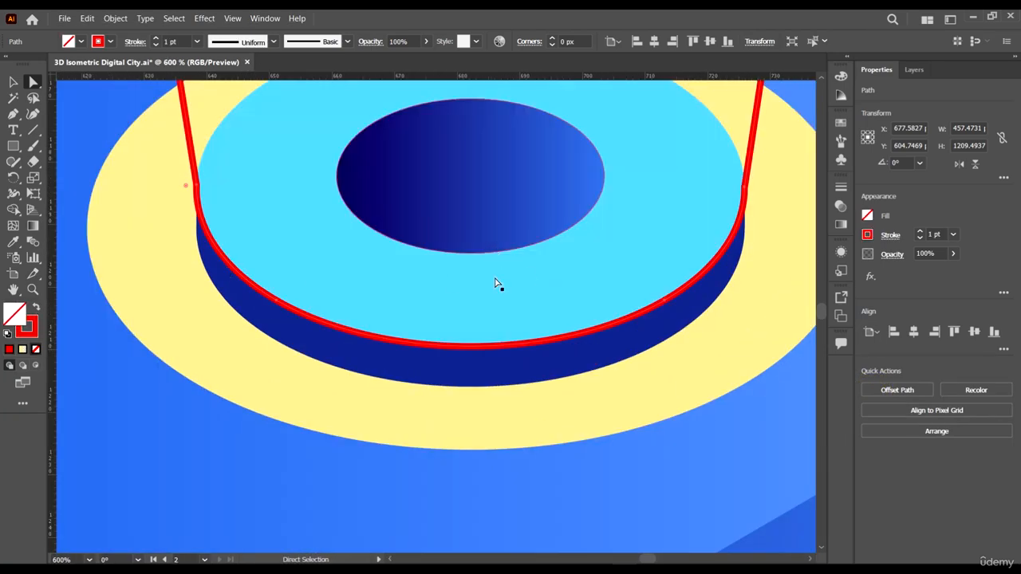
scroll(468, 367, "down", 2)
scroll(467, 365, "up", 2)
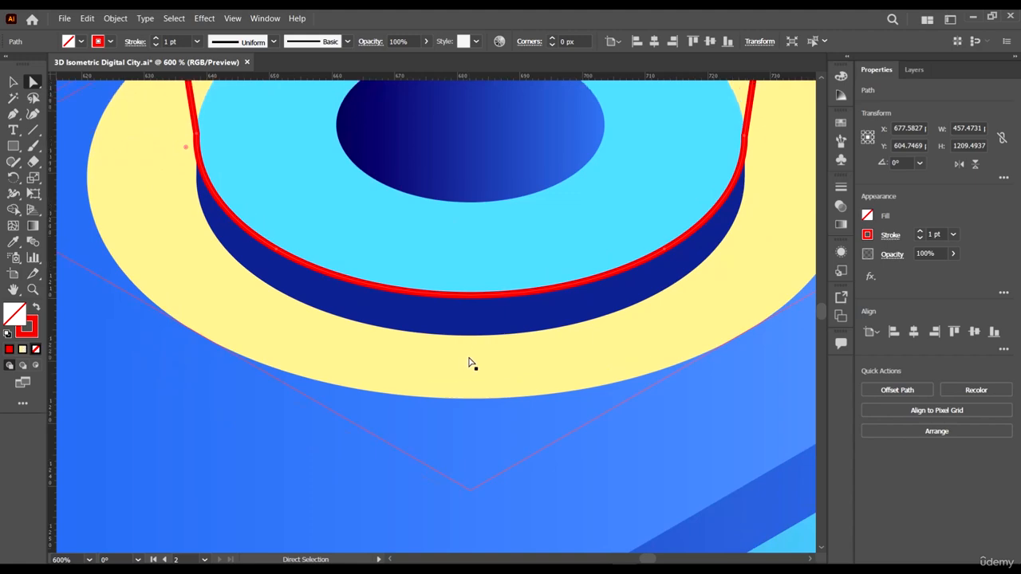
key("i")
left_click(481, 258)
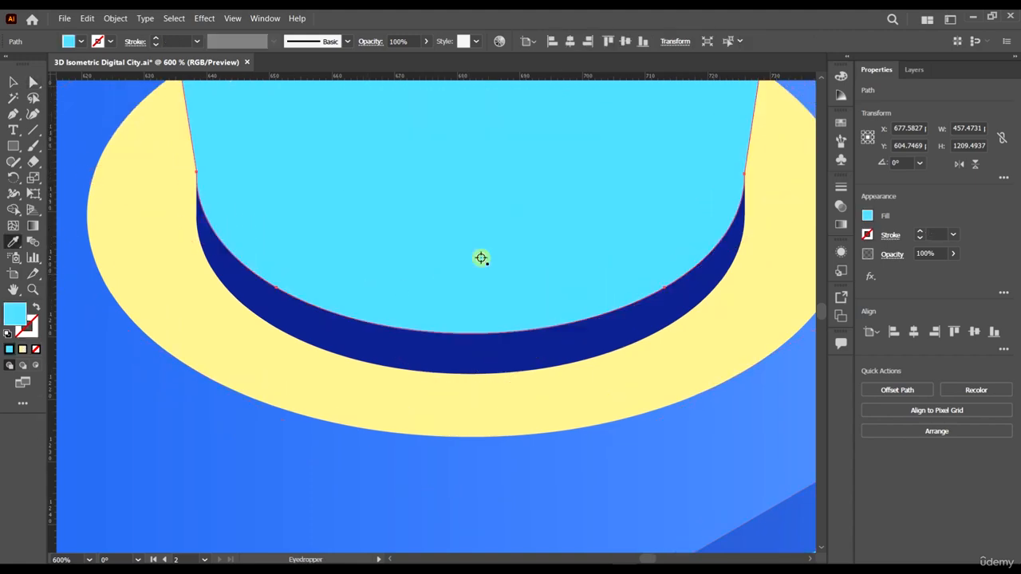
scroll(481, 257, "down", 6)
scroll(519, 237, "up", 2)
scroll(520, 237, "up", 1)
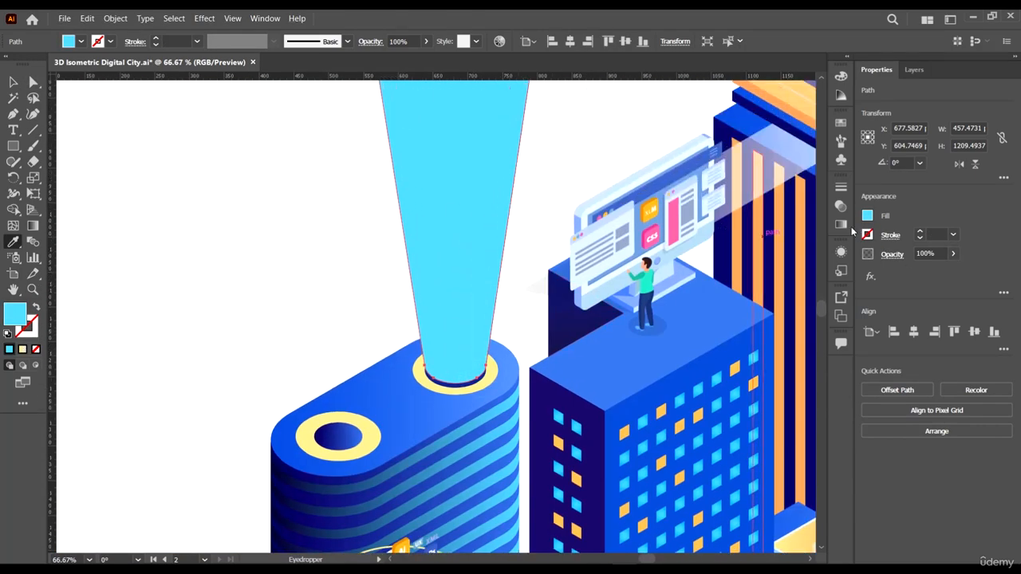
- Place a copy of the cyan beam beside the city, across the artboard's side edge, as a colour sample
scroll(349, 280, "down", 3)
left_click(12, 83)
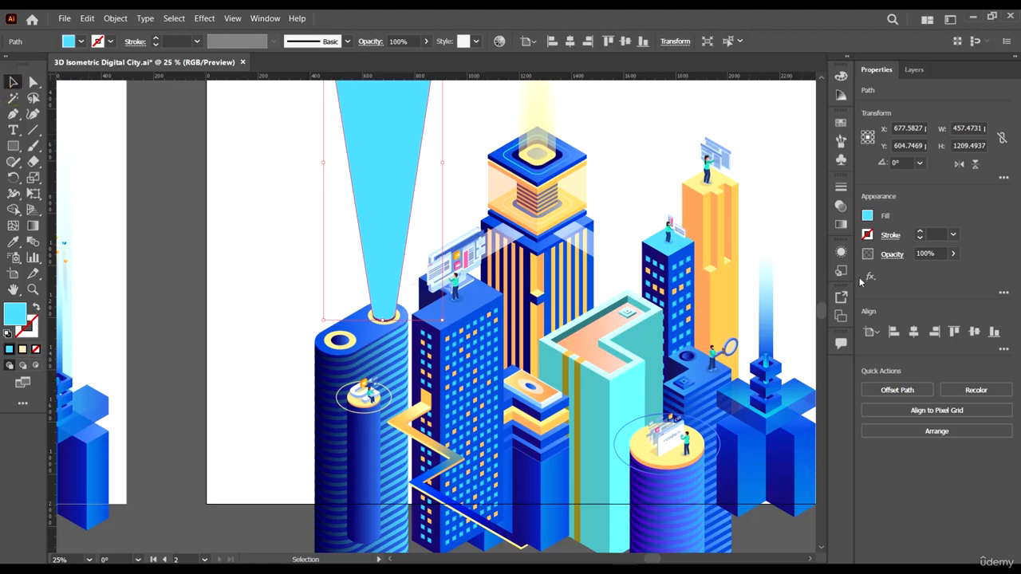
left_click_drag(398, 224, 225, 354)
- Apply a linear gradient at a 90° angle to the original beam above the striped tower
left_click(842, 226)
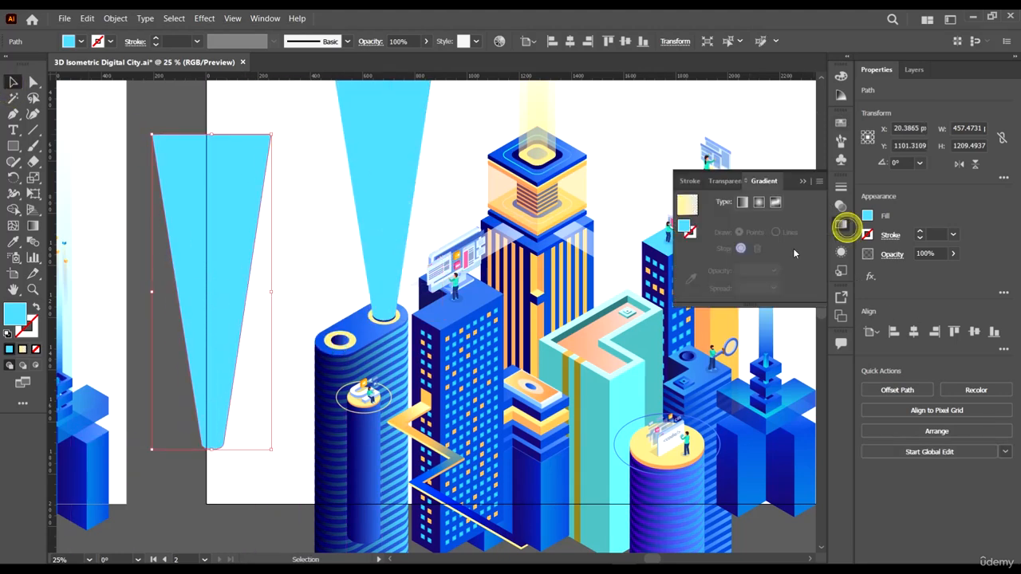
left_click(412, 125)
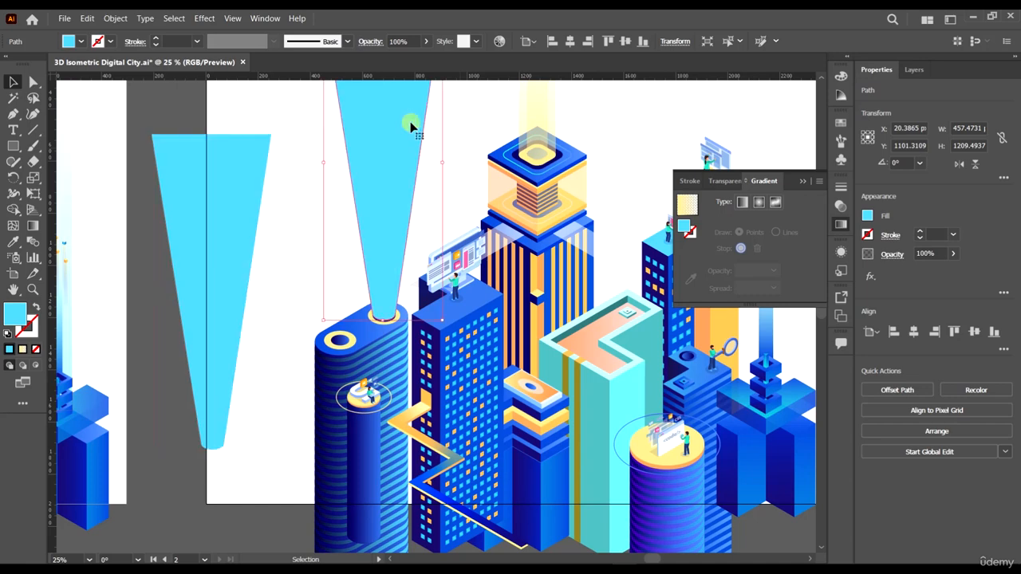
left_click(742, 204)
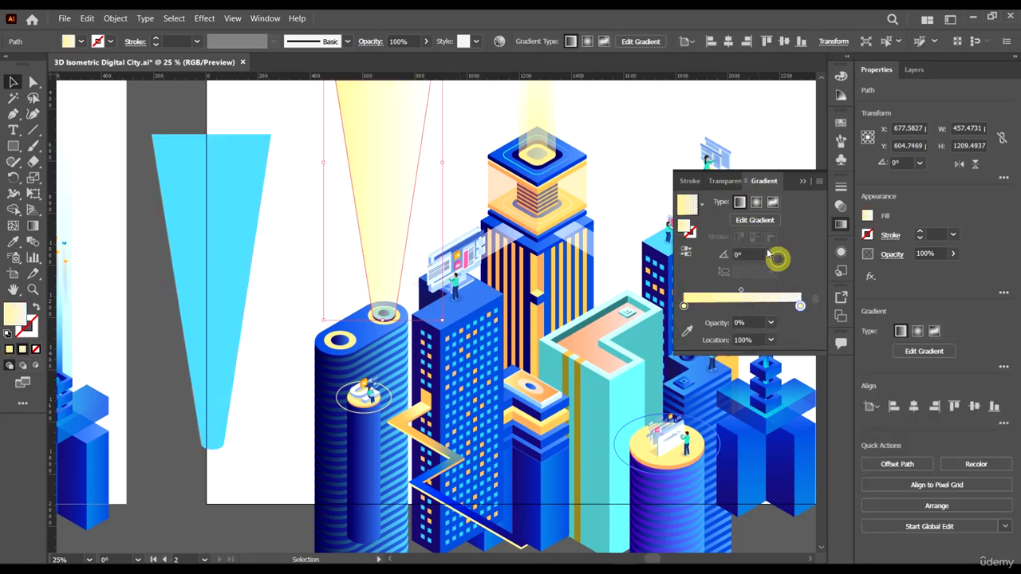
left_click(770, 254)
left_click(795, 323)
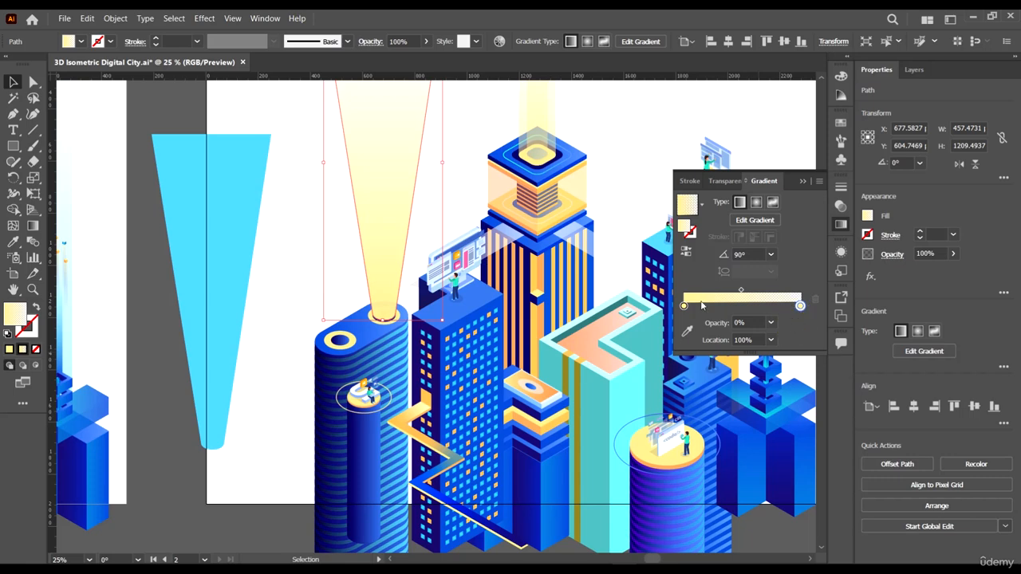
- Set both colour stops of the beam's gradient to the cyan sampled from the spare beam copy
left_click(683, 305)
left_click(686, 316)
left_click(212, 239)
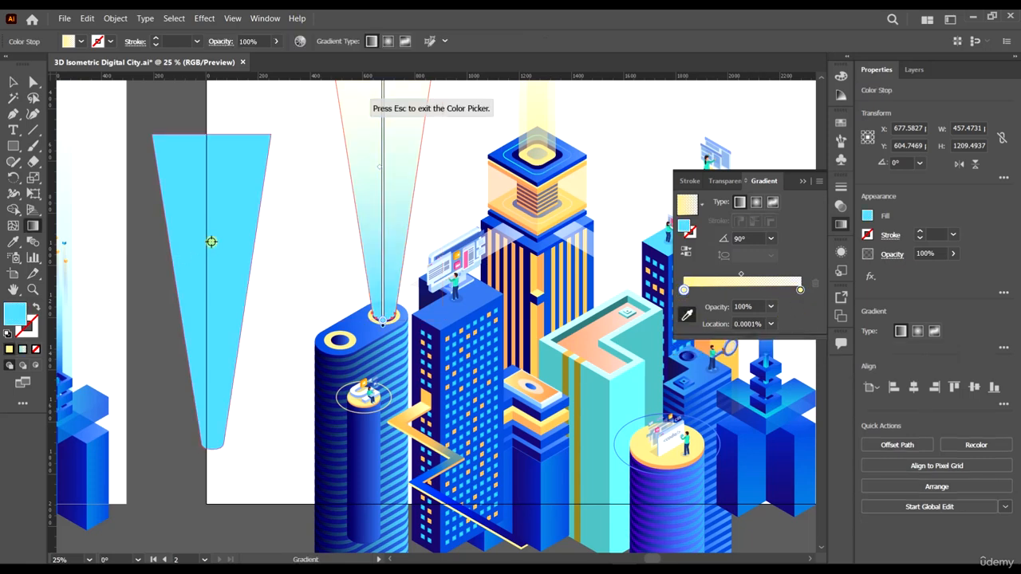
left_click(800, 291)
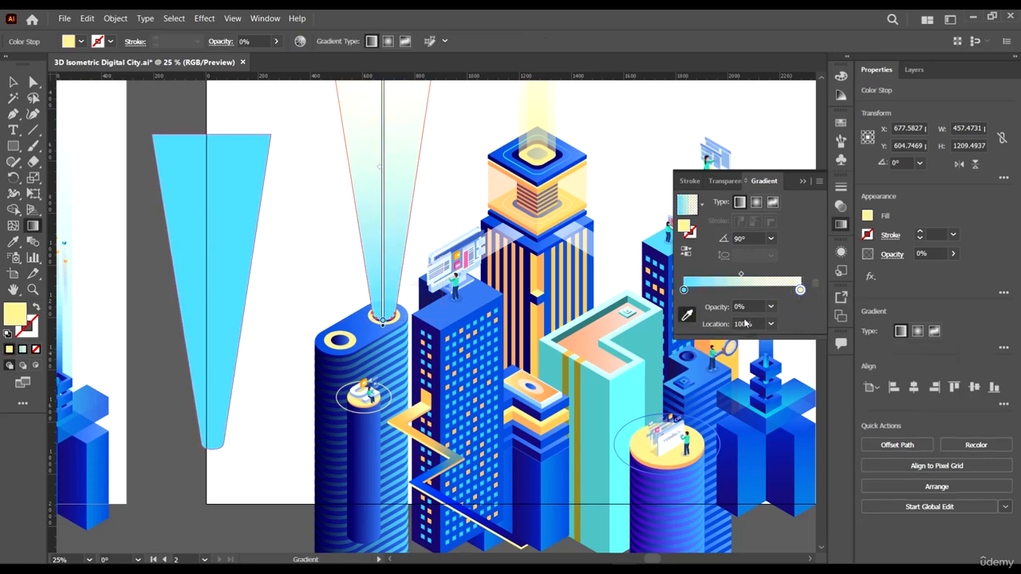
left_click(687, 316)
left_click(226, 182)
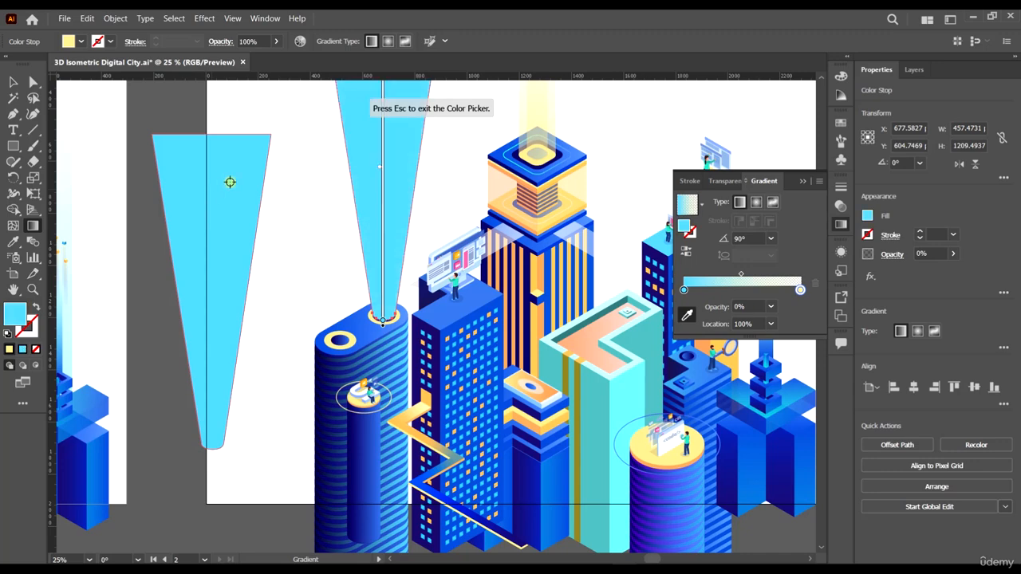
scroll(495, 197, "up", 3)
scroll(495, 197, "up", 3)
key("Escape")
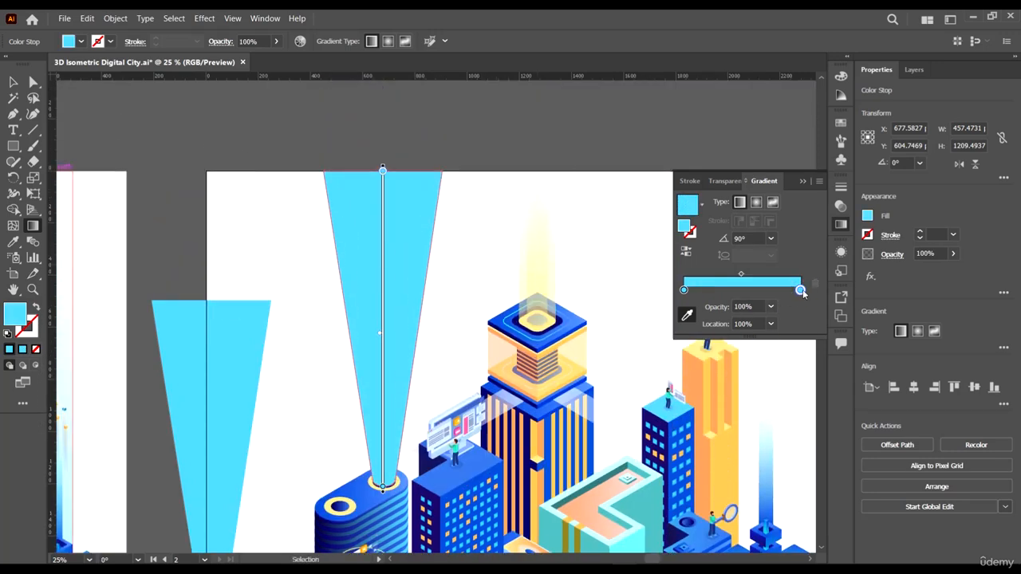
- Set the gradient's end stop at the beam's wide end to 0% opacity and delete the spare cyan beam copy
left_click(771, 306)
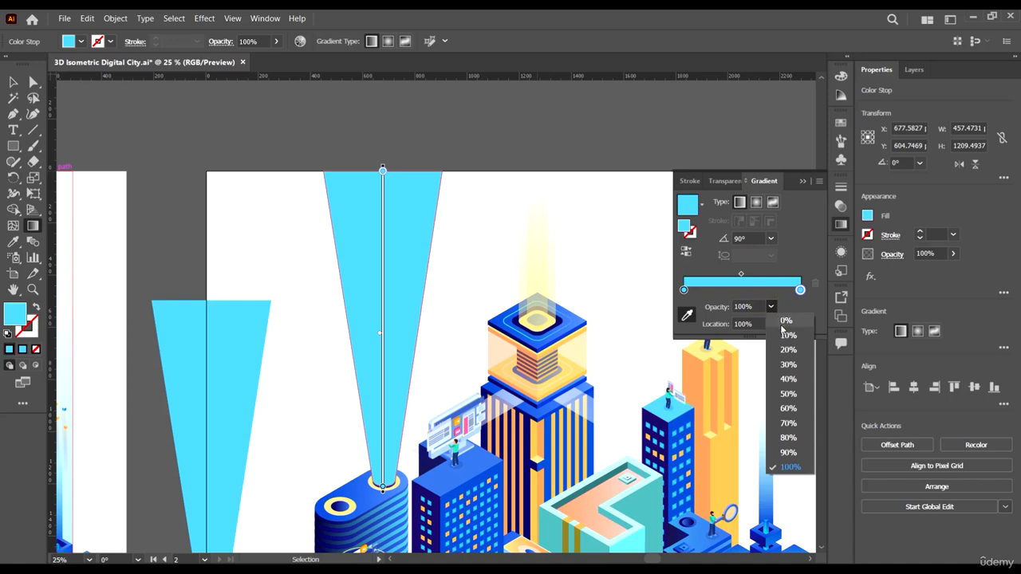
left_click(787, 321)
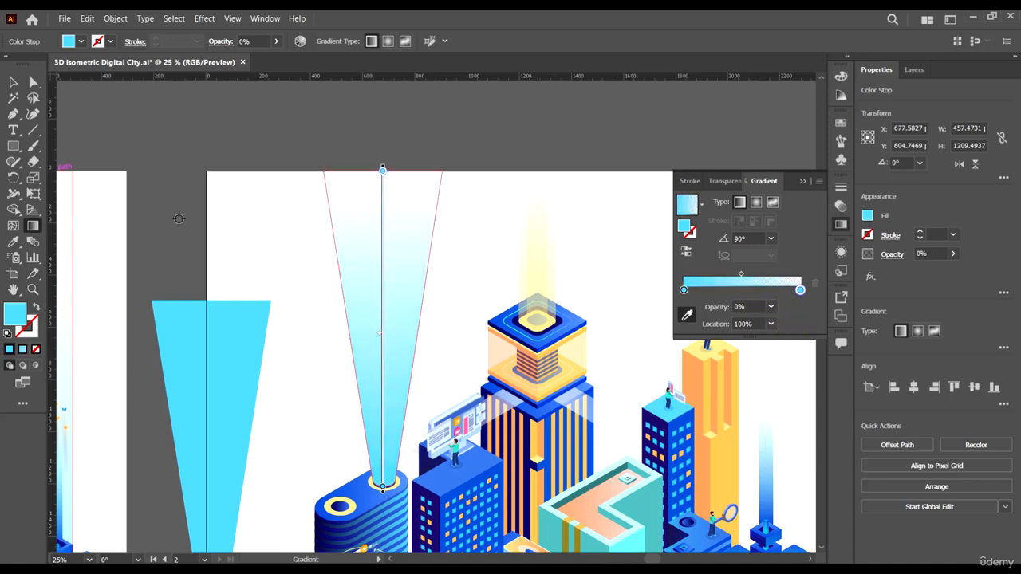
left_click(16, 83)
left_click(221, 344)
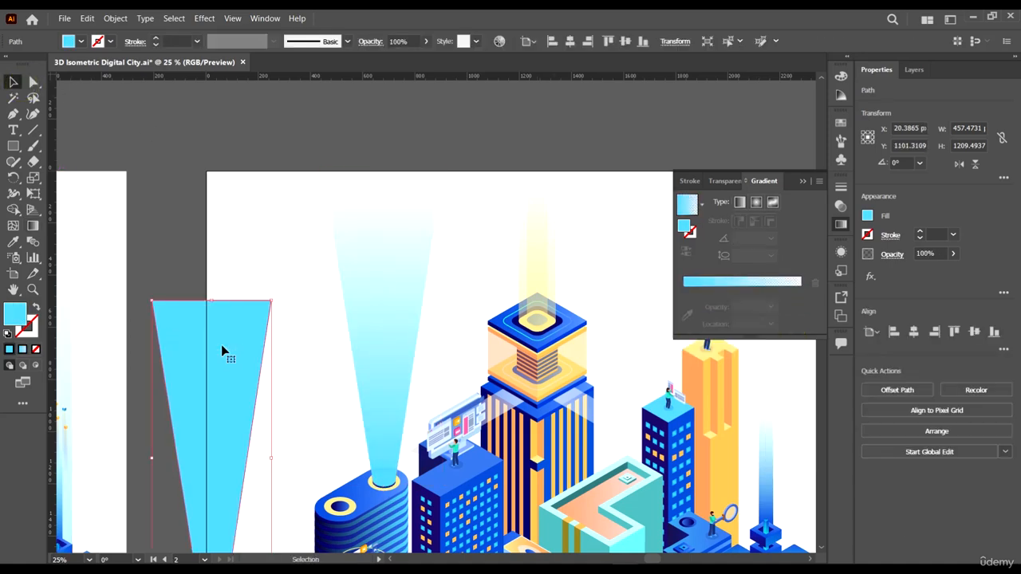
scroll(426, 353, "down", 2)
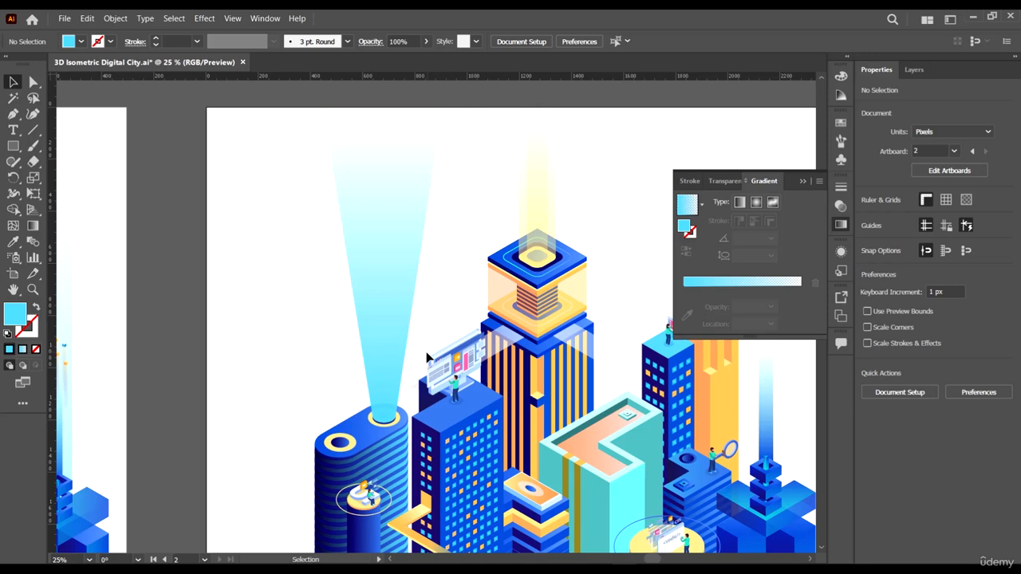
- Reduce the gradient beam's overall opacity to 62% and deselect it
left_click(409, 296)
scroll(446, 281, "up", 1)
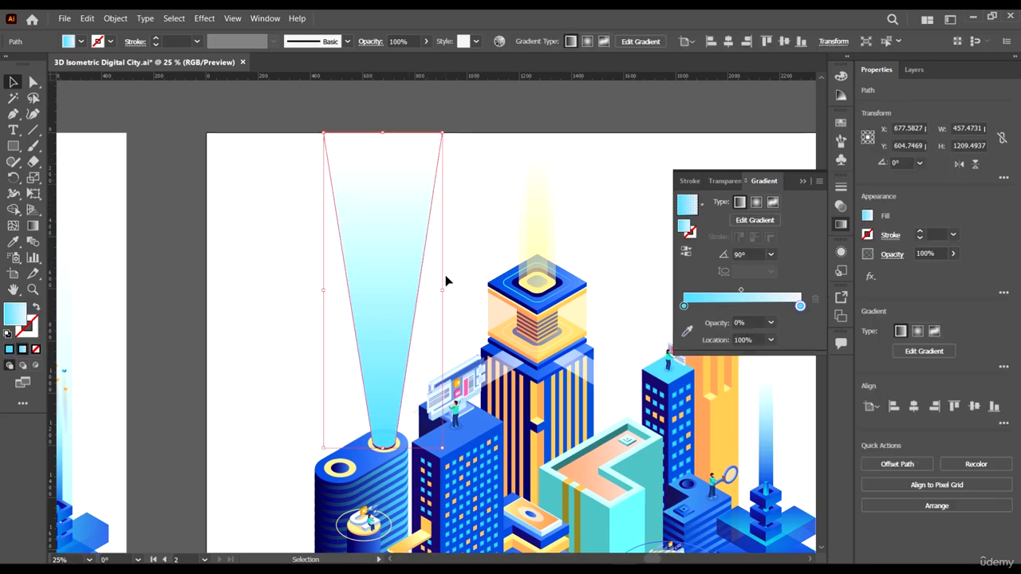
left_click(426, 41)
left_click_drag(390, 64, 401, 64)
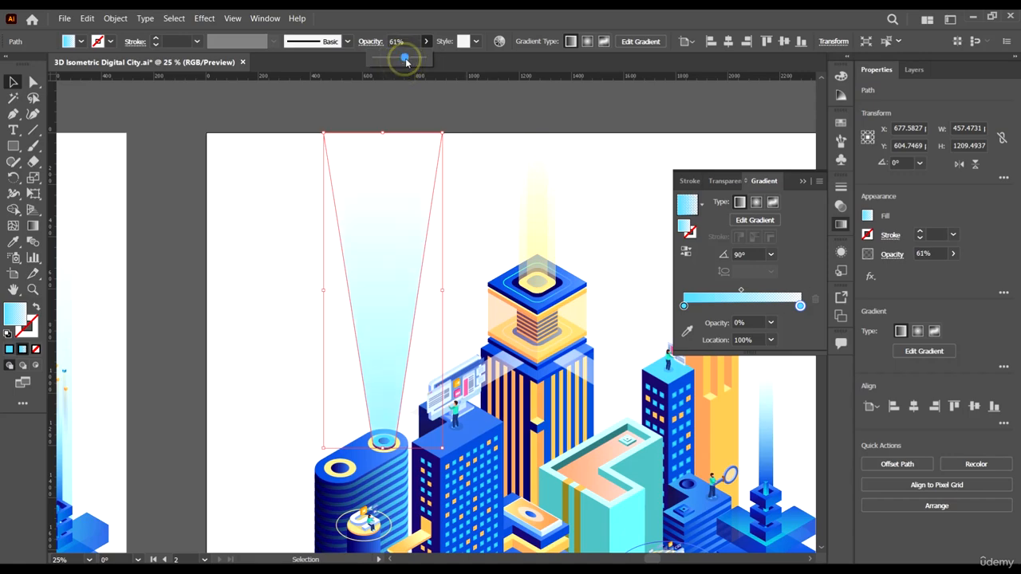
left_click(505, 134)
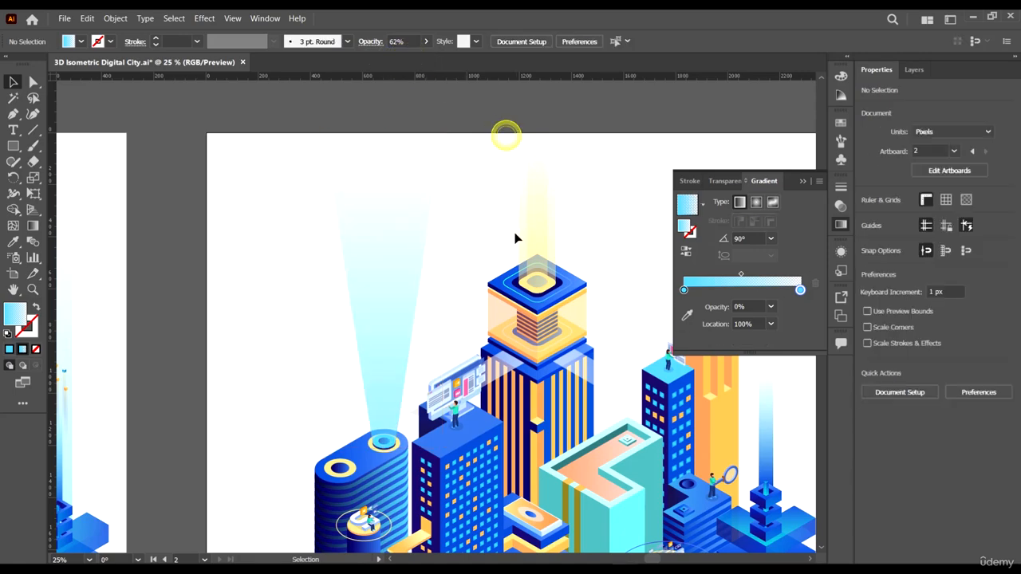
- Copy the thin gradient-stroked ellipse from the reference city's beam and place it around the new beam above the striped tower
left_click_drag(528, 173, 626, 55)
scroll(419, 233, "down", 2)
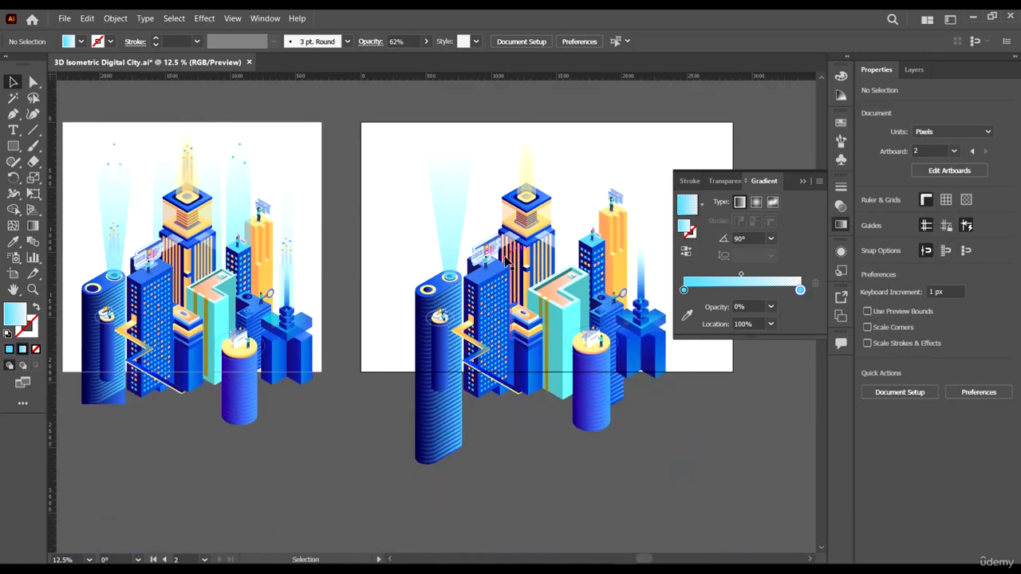
scroll(505, 259, "up", 1)
scroll(462, 220, "down", 2)
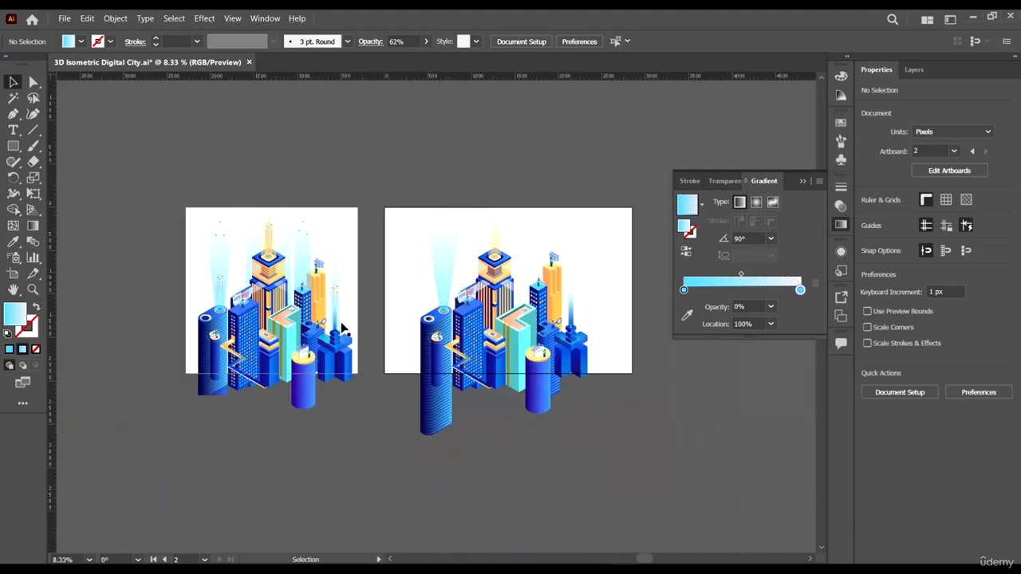
scroll(226, 253, "up", 6)
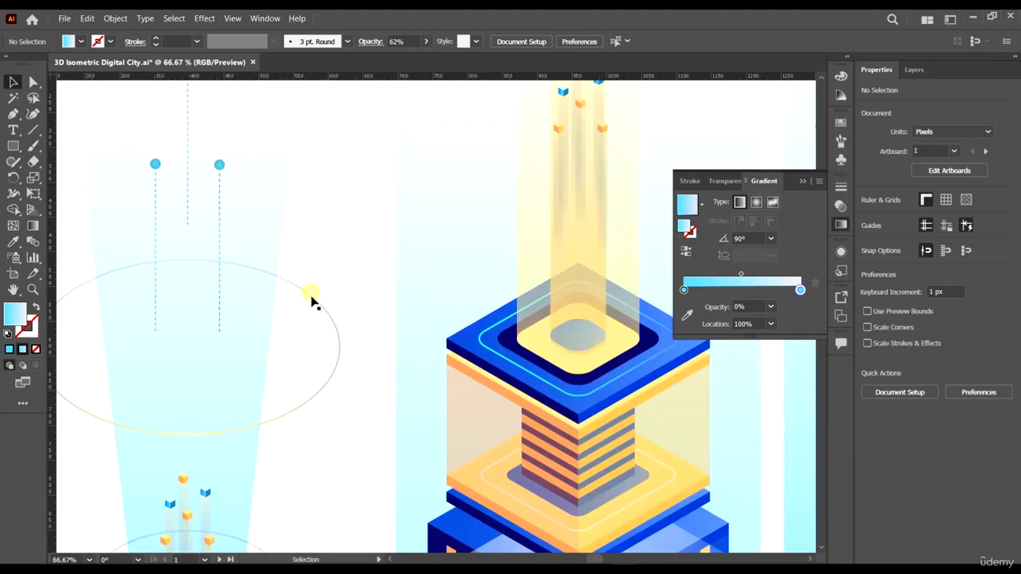
left_click(312, 296)
scroll(313, 296, "down", 5)
left_click_drag(277, 285, 621, 308)
scroll(621, 308, "up", 3)
left_click(611, 323)
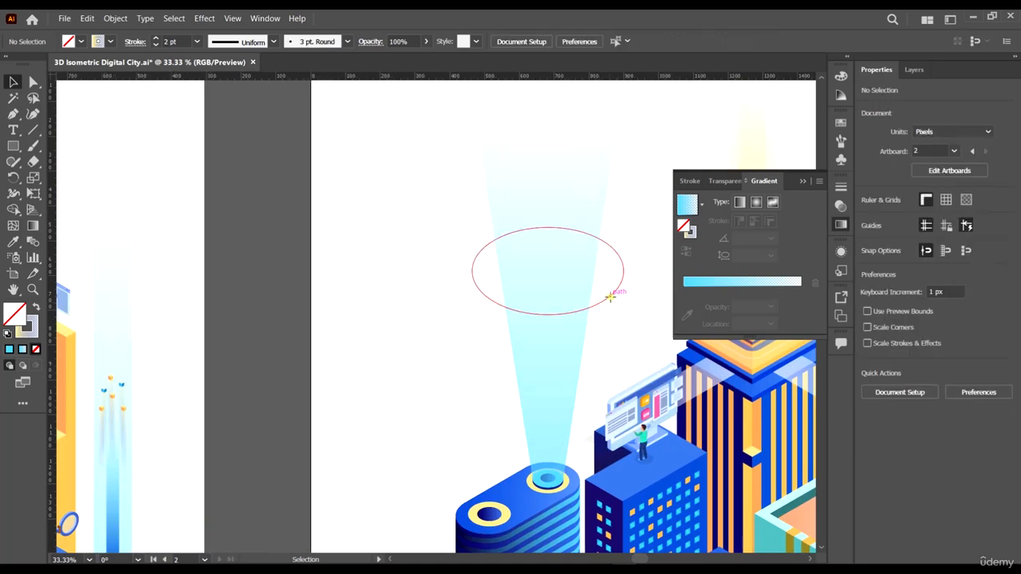
- Examine the colour stops and opacity of the stroke gradient on the ring around the new light beam
left_click(612, 295)
left_click(694, 229)
scroll(642, 297, "up", 1)
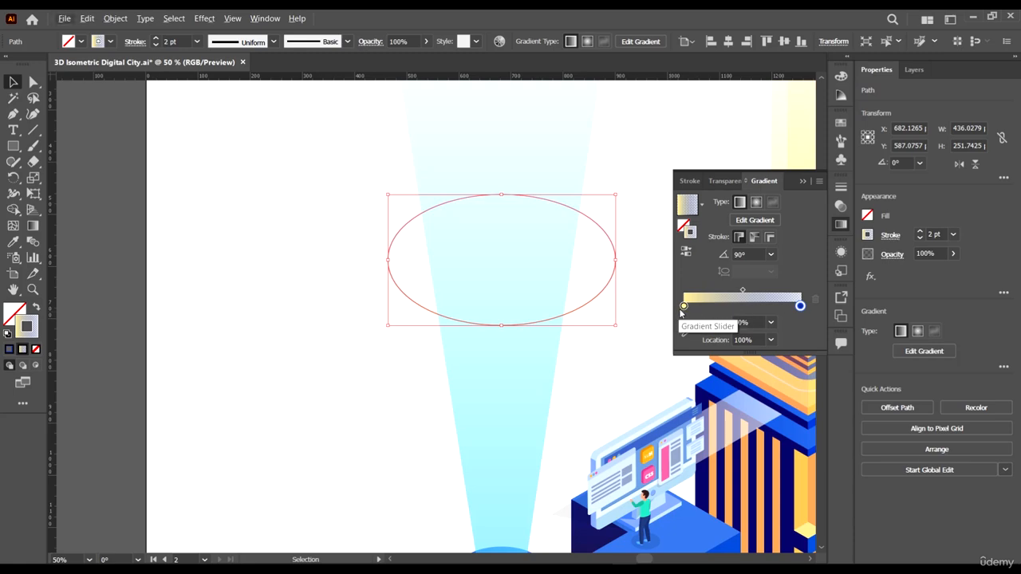
left_click(684, 306)
scroll(603, 310, "down", 3)
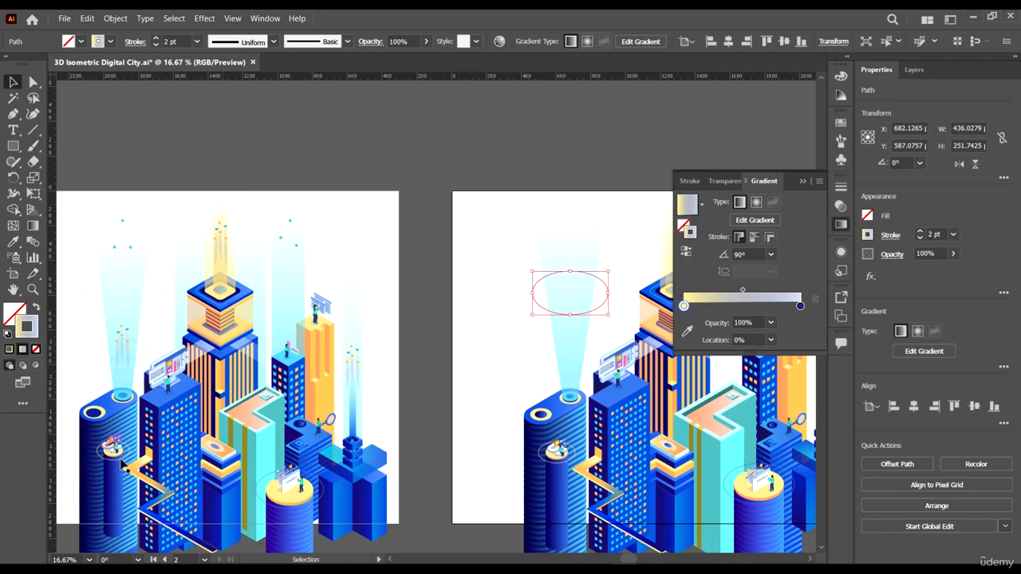
scroll(577, 460, "up", 4)
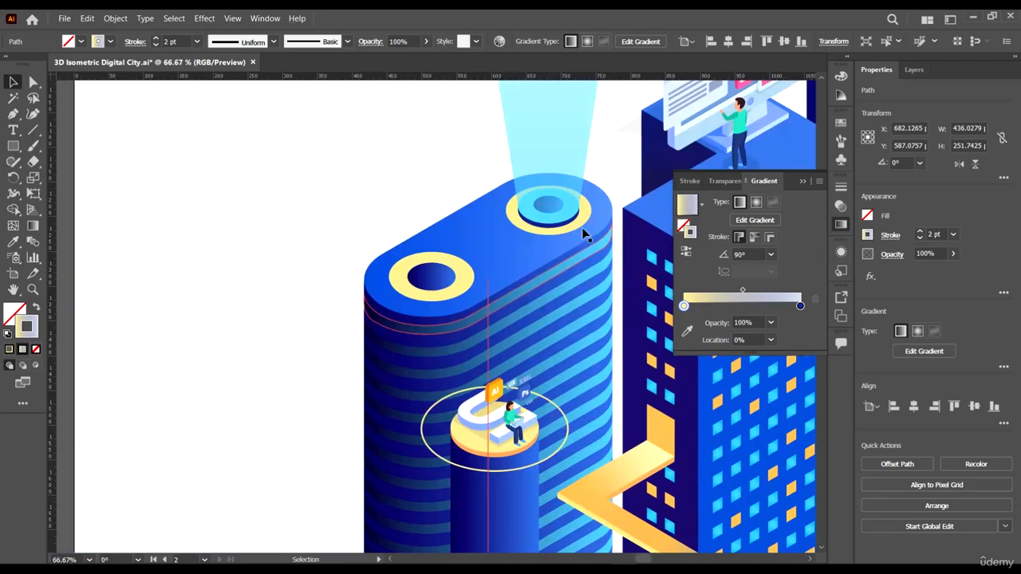
left_click(800, 307)
scroll(433, 223, "down", 5)
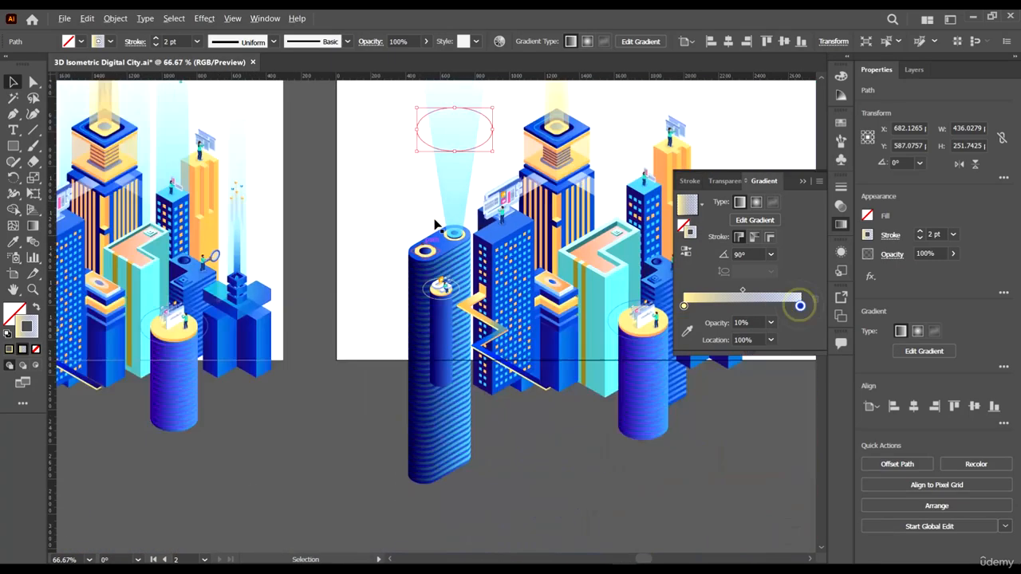
left_click_drag(358, 202, 327, 312)
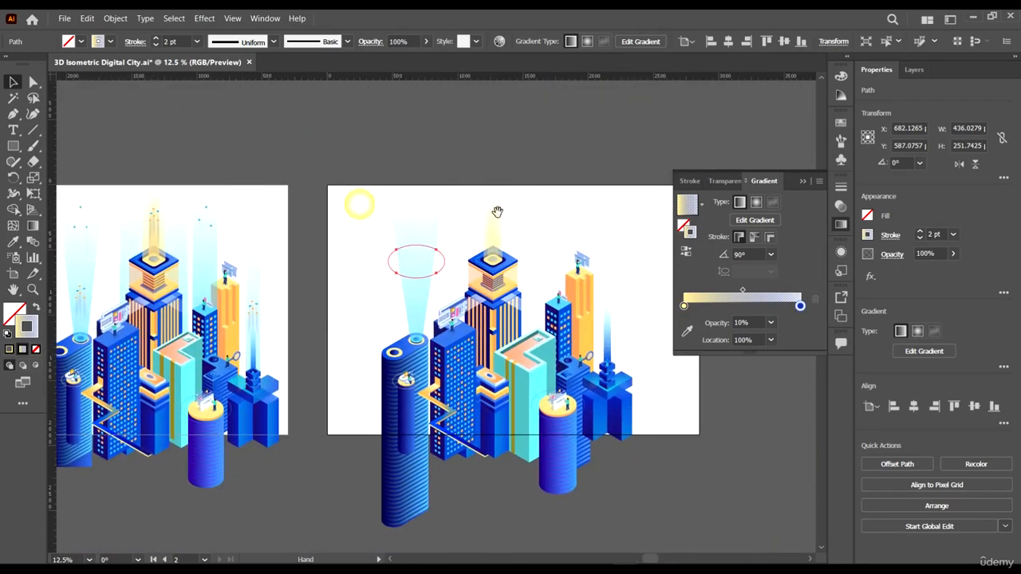
- Make Layer 3 with the dark blue background visible and clear the selection
left_click(915, 70)
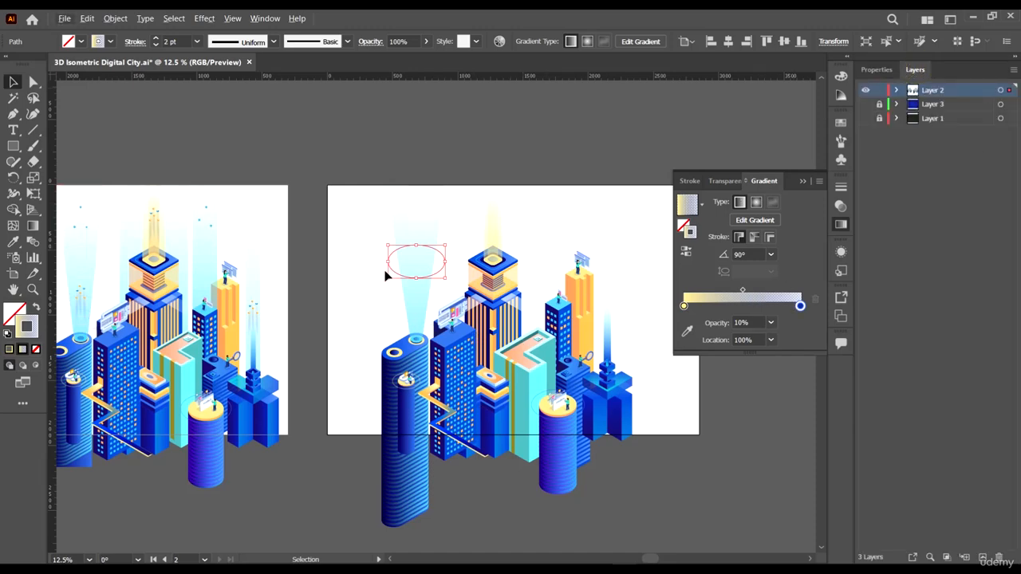
scroll(429, 246, "up", 4)
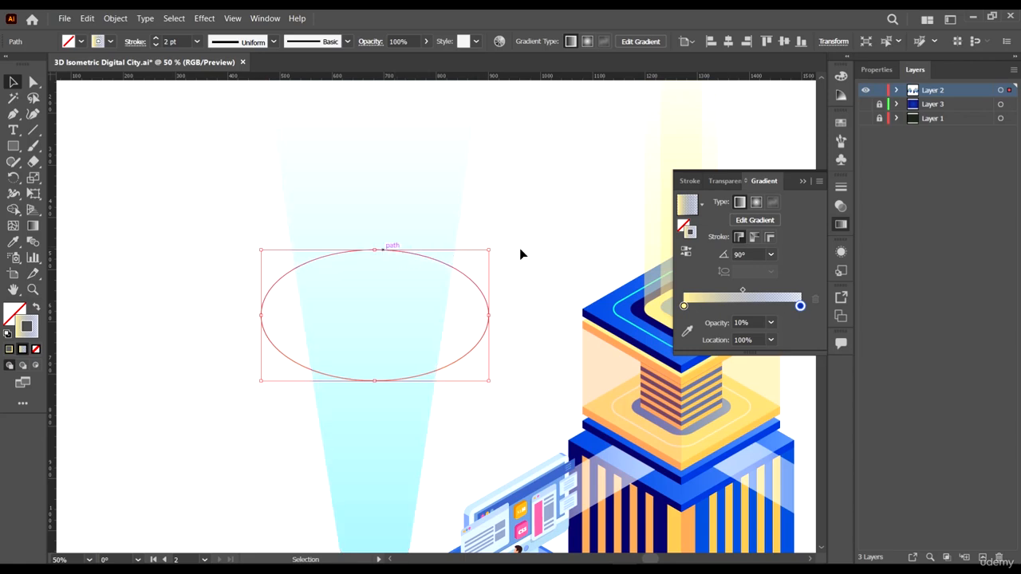
left_click(535, 234)
left_click(430, 192)
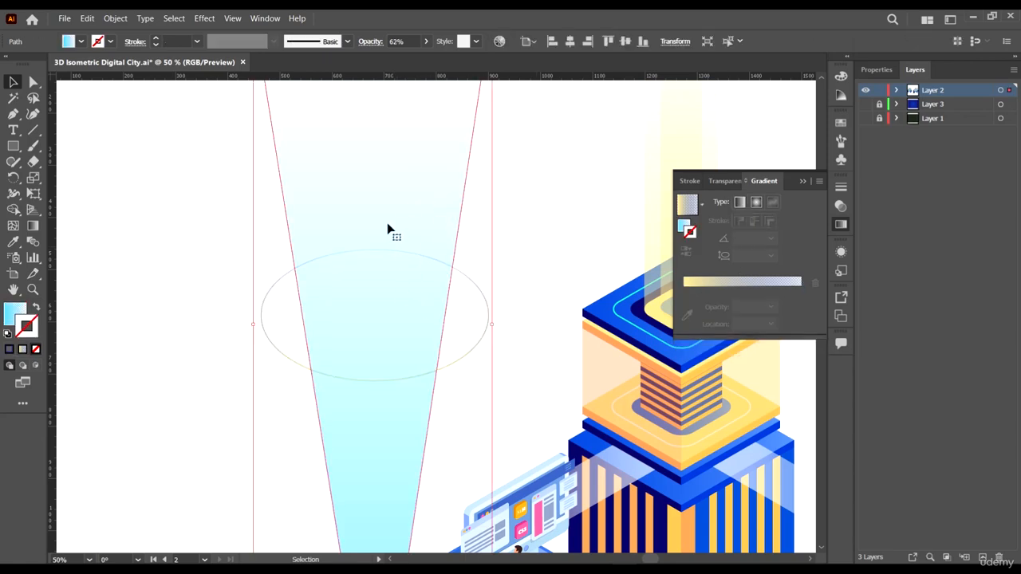
left_click(865, 104)
scroll(463, 217, "down", 4)
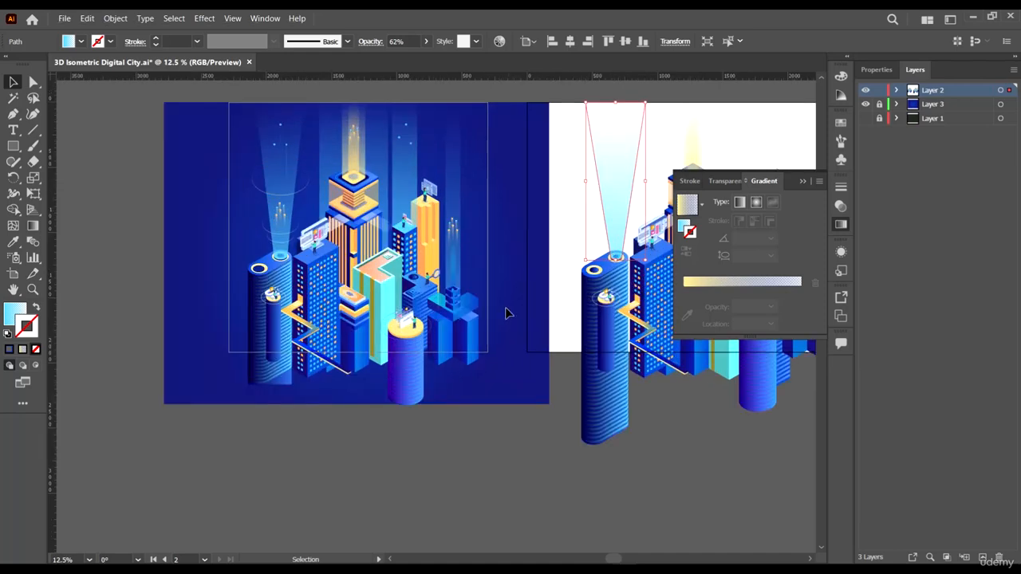
left_click(503, 346)
left_click_drag(565, 415, 518, 430)
left_click(496, 417)
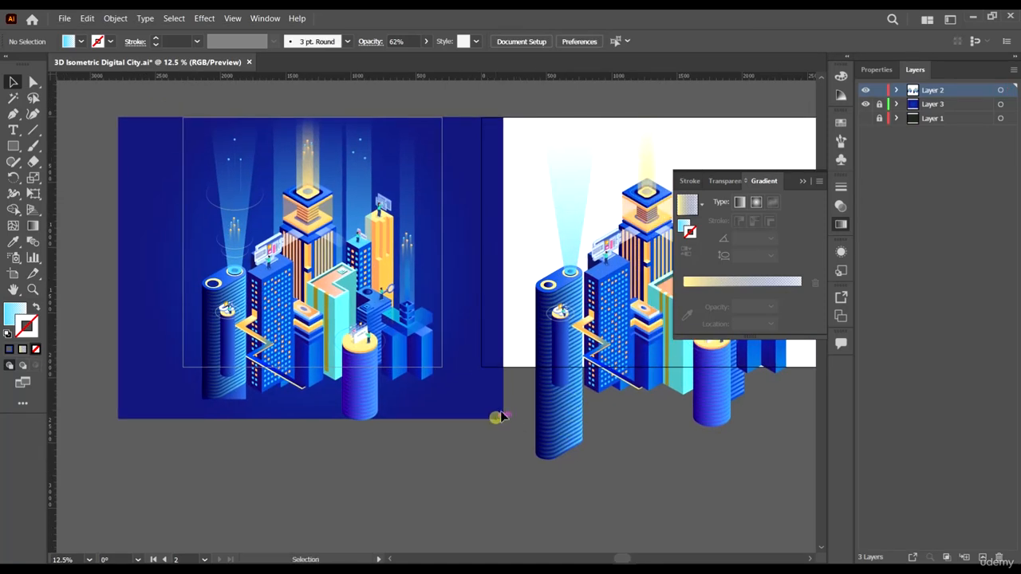
- Unlock Layer 3, narrow its blue background rectangle towards the reference artboard's width, and place a copy behind the new city
left_click(879, 105)
left_click(456, 392)
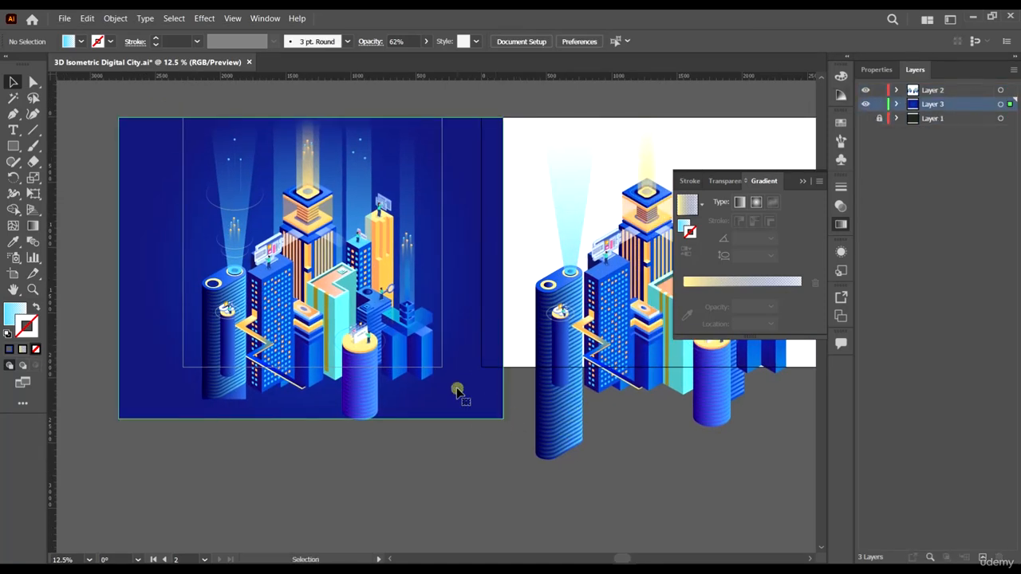
left_click_drag(502, 268, 458, 266)
left_click_drag(511, 286, 698, 383)
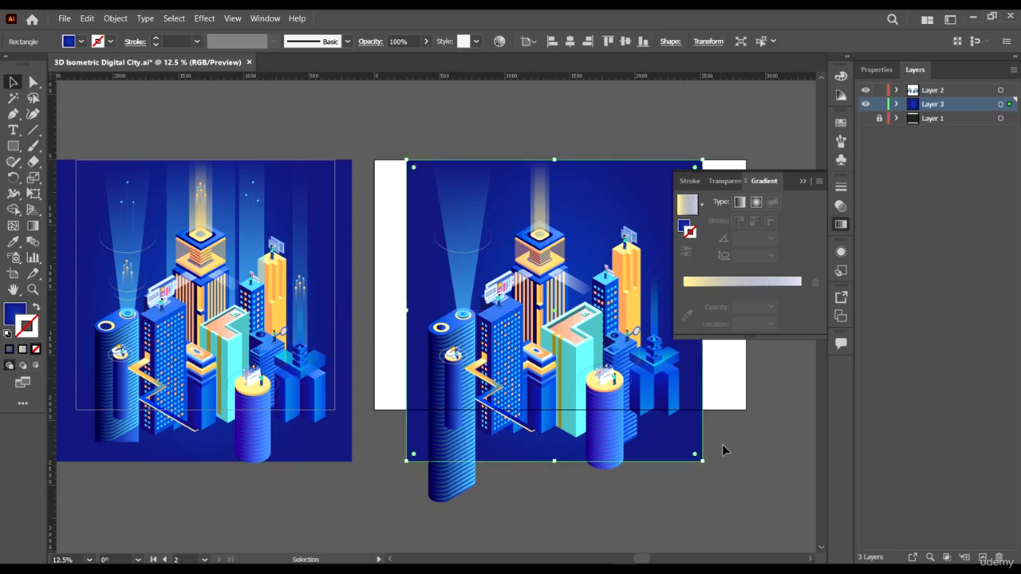
- Inspect the gradient fill of the blue background rectangle behind the new city
left_click(731, 457)
left_click_drag(758, 440, 700, 452)
left_click(632, 255)
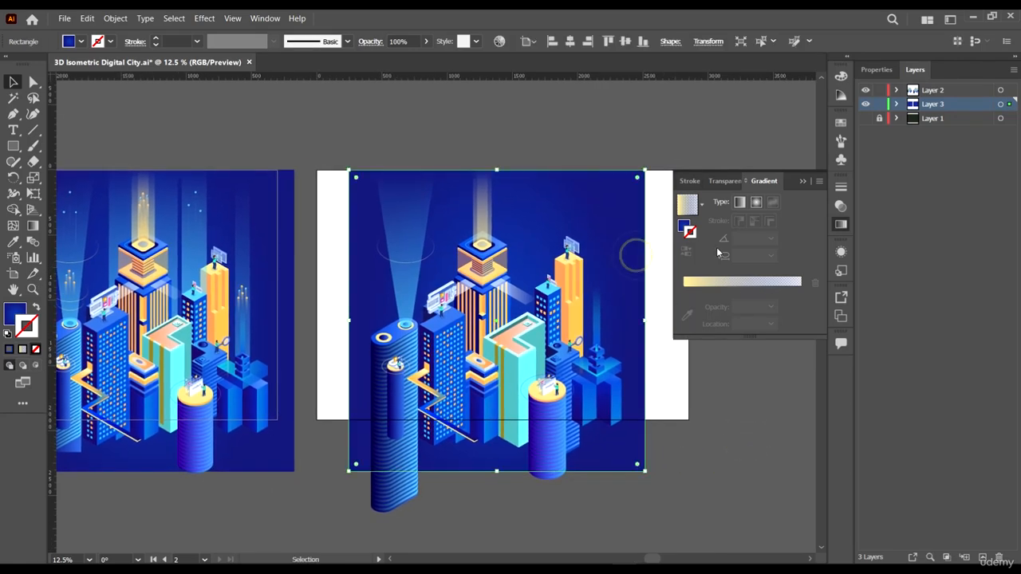
left_click(683, 231)
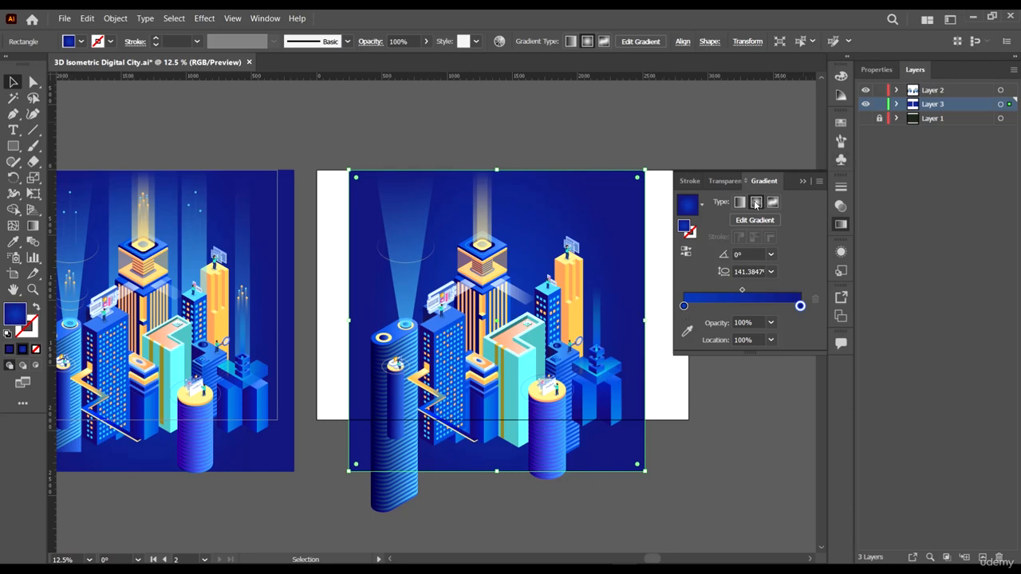
left_click(768, 435)
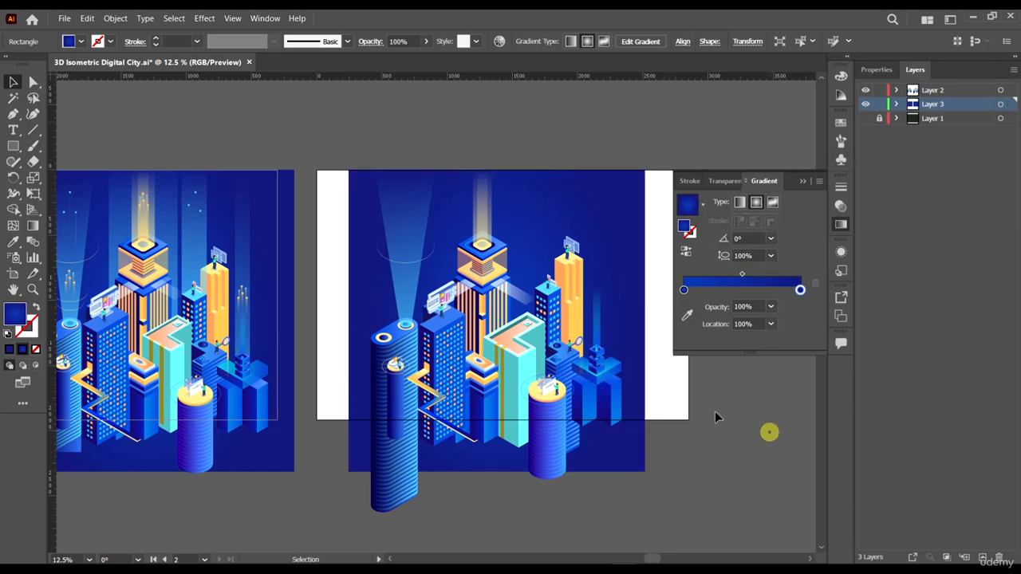
- Examine how the ring's gradient stroke and the light beam blend with the dark blue background
scroll(424, 242, "up", 4)
scroll(556, 383, "up", 2)
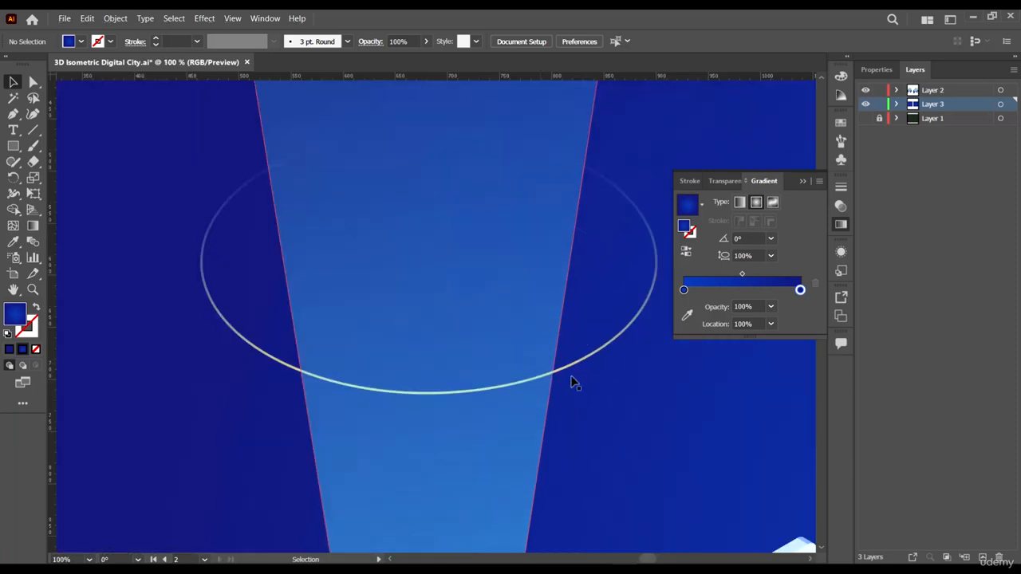
left_click(574, 363)
scroll(538, 244, "up", 3)
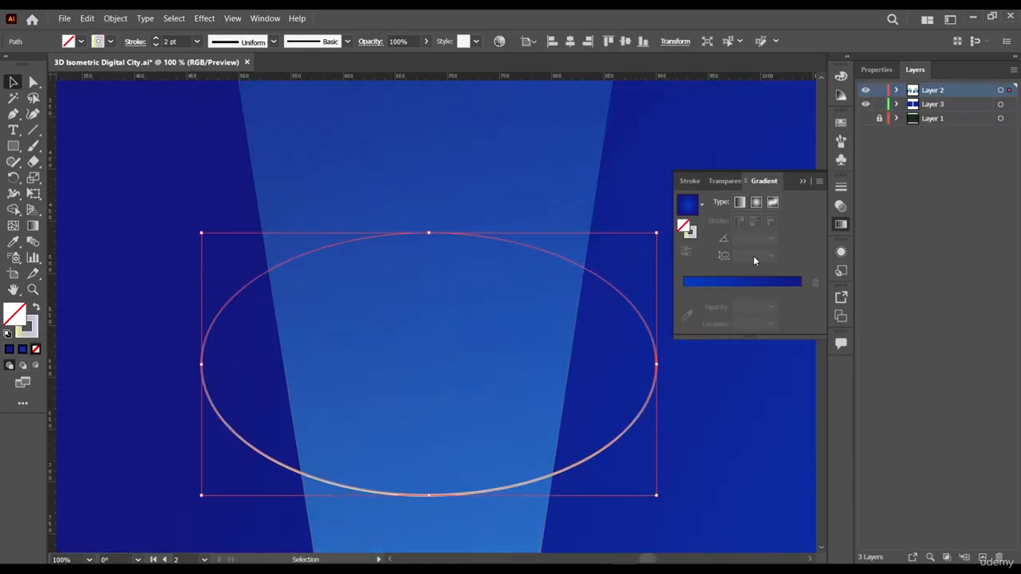
left_click(688, 231)
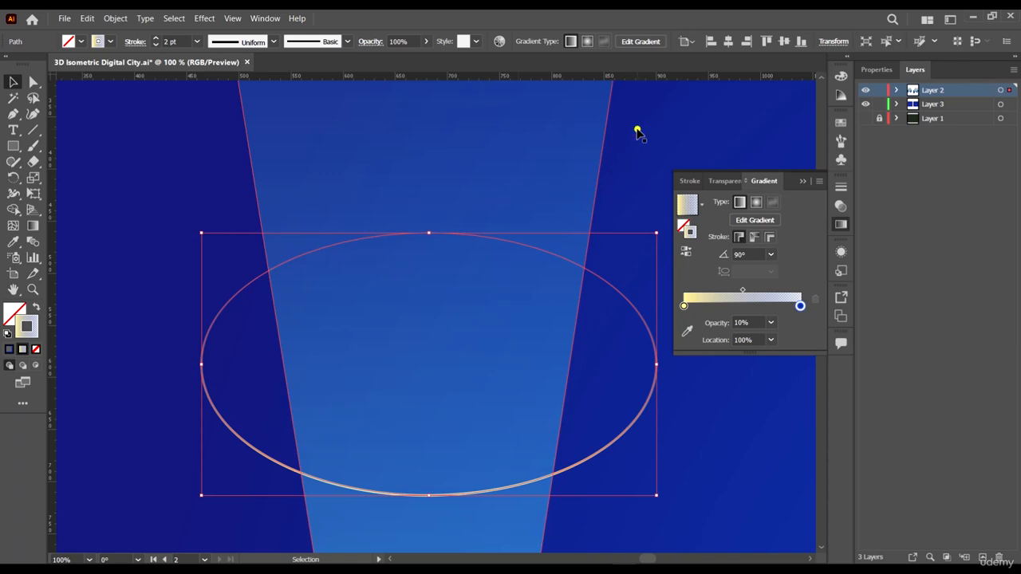
left_click(638, 132)
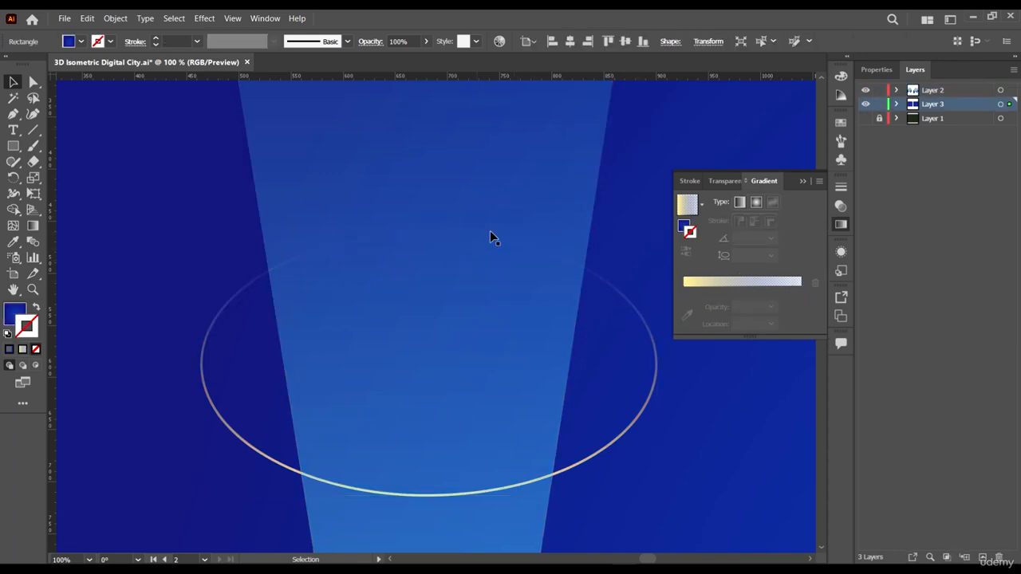
scroll(489, 237, "down", 1)
left_click(549, 189)
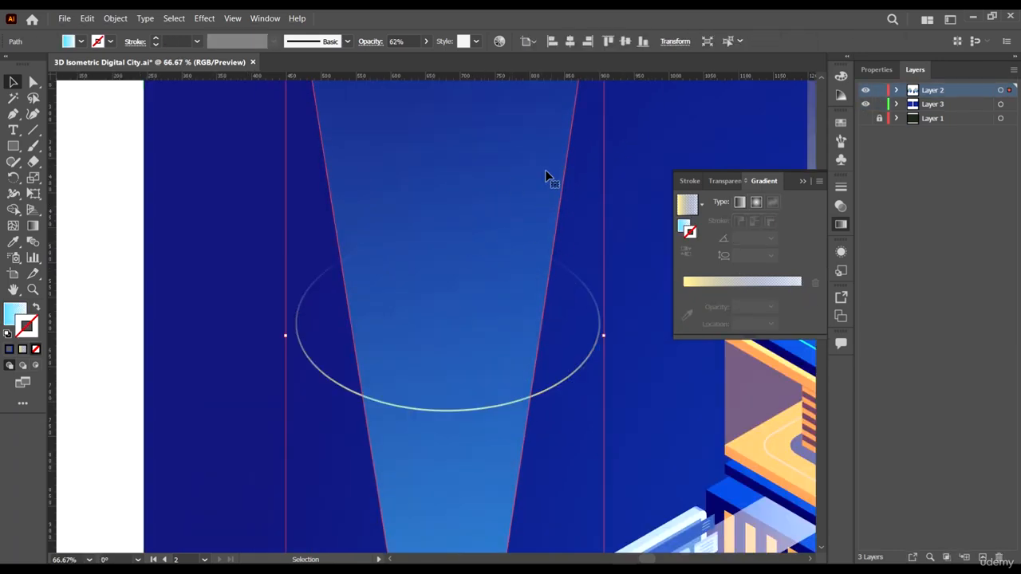
scroll(381, 239, "down", 1)
scroll(470, 206, "up", 2)
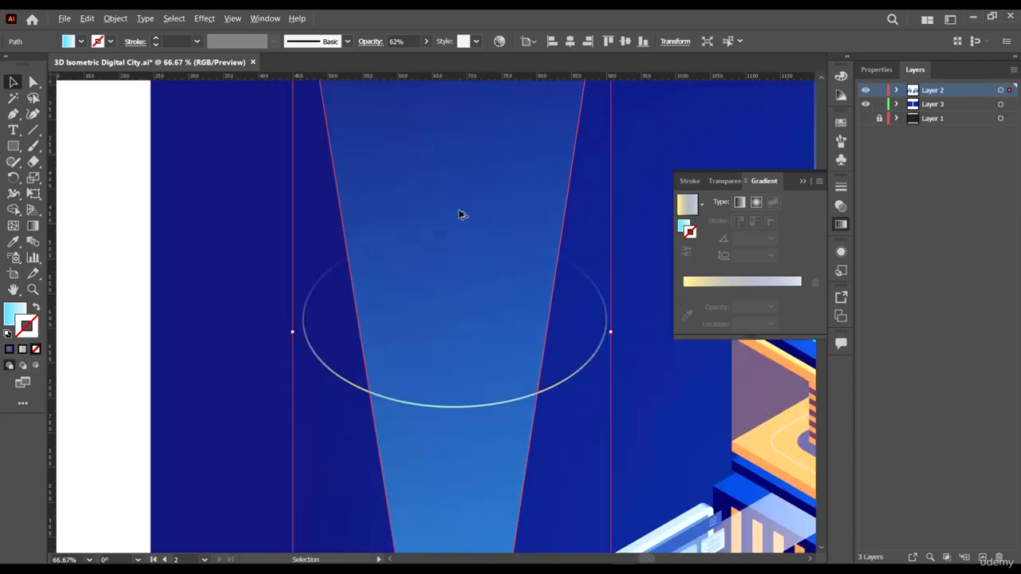
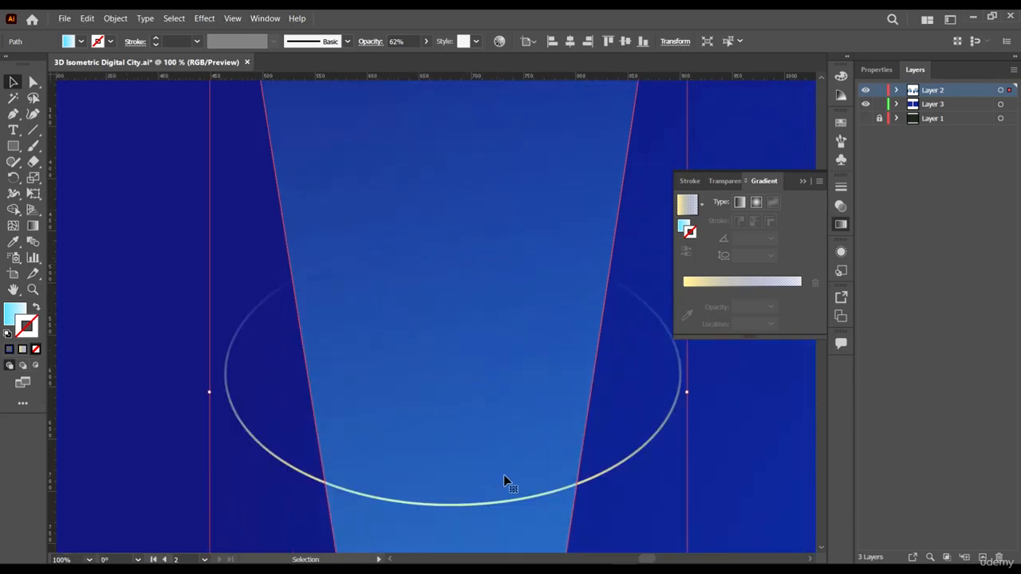
scroll(358, 392, "down", 5)
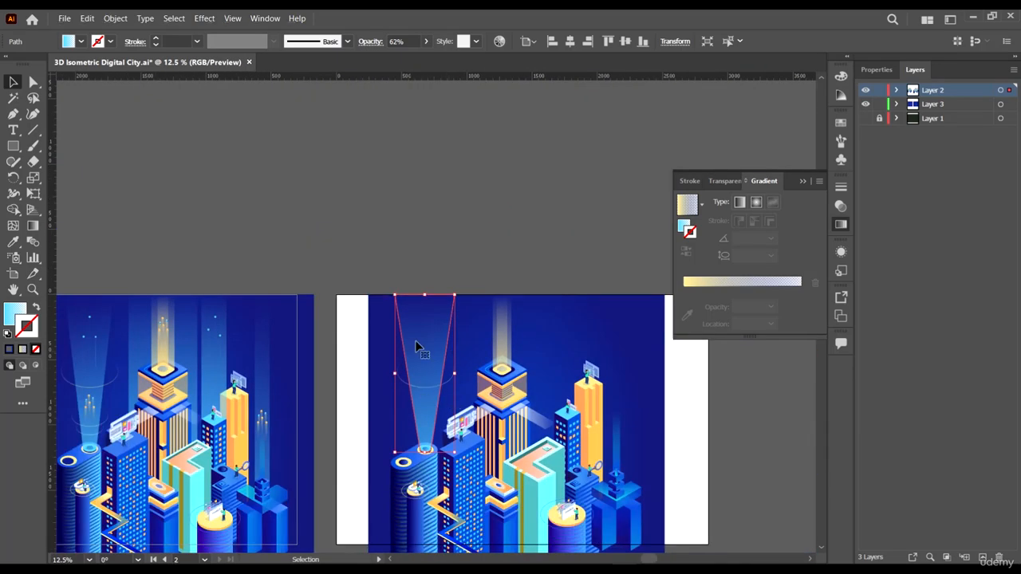
scroll(441, 354, "down", 1)
left_click(522, 168)
left_click_drag(479, 357, 571, 305)
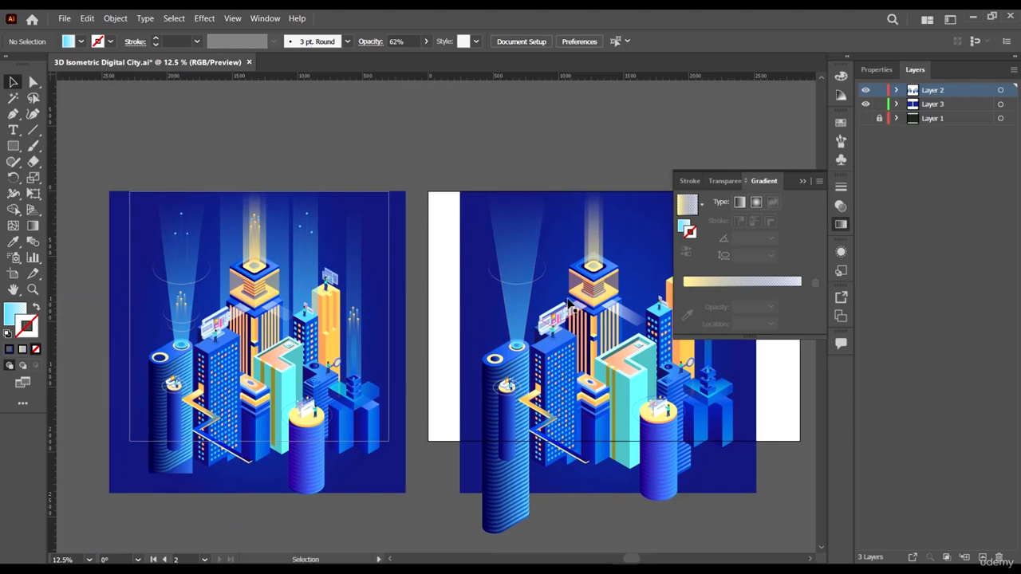
- Duplicate the ring twice down the beam, scaling each copy smaller, the lowest to about 173 × 100 px
scroll(570, 307, "up", 1)
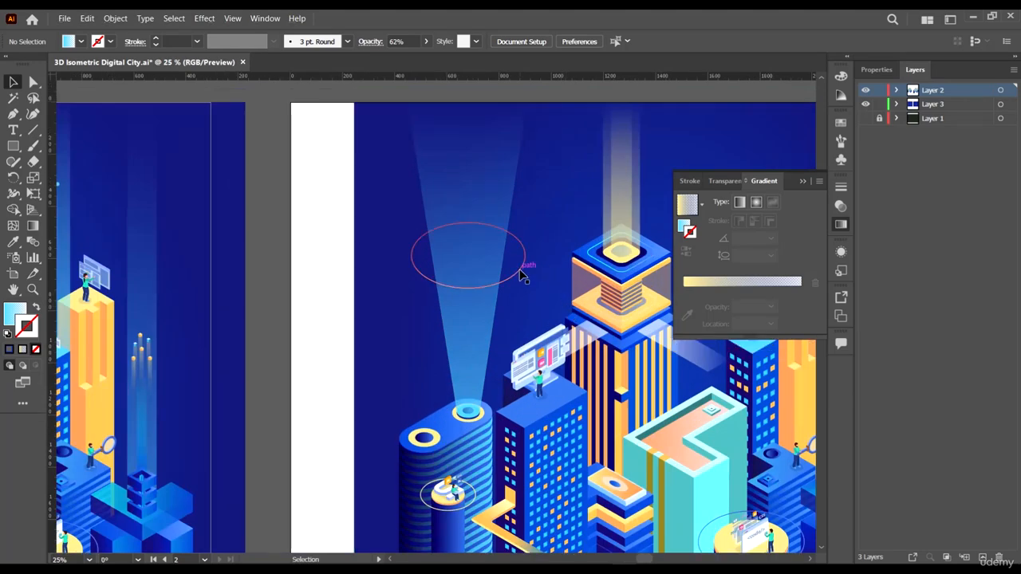
left_click(519, 274)
scroll(520, 274, "up", 1)
left_click_drag(499, 285, 498, 405)
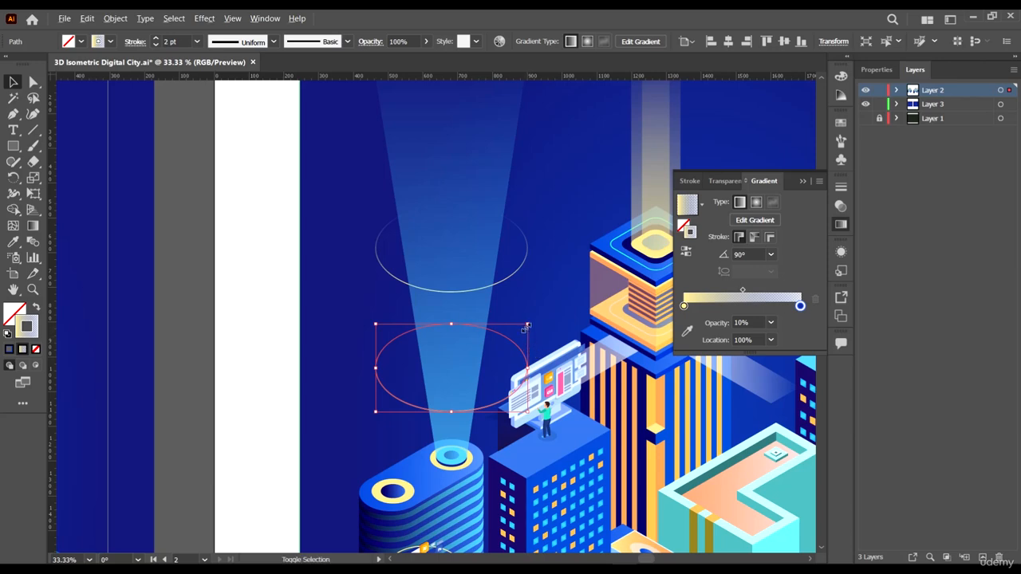
left_click_drag(527, 326, 515, 344)
left_click_drag(481, 394, 479, 420)
left_click_drag(492, 380, 484, 391)
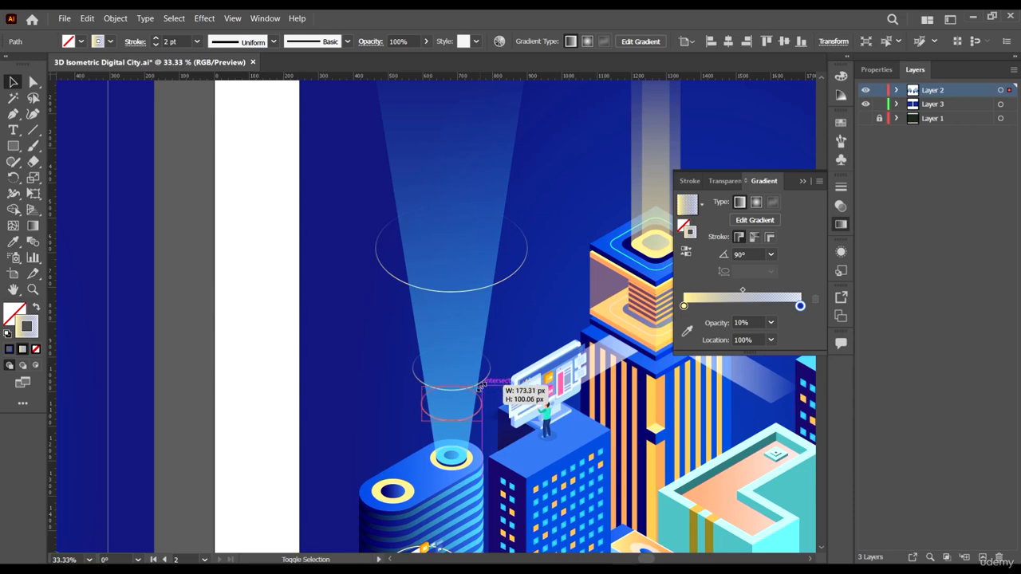
scroll(519, 368, "down", 3)
left_click(439, 163)
- Examine the group of small orange and blue cubes with fading trails inside the reference city's left light beam
key("space")
left_click_drag(383, 196, 422, 171)
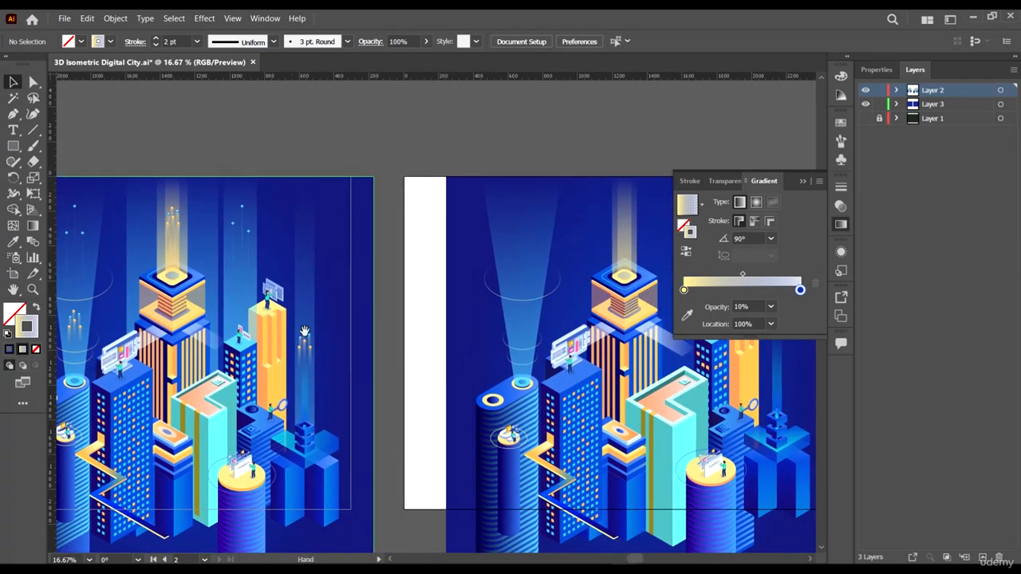
left_click_drag(307, 331, 386, 323)
left_click(157, 310)
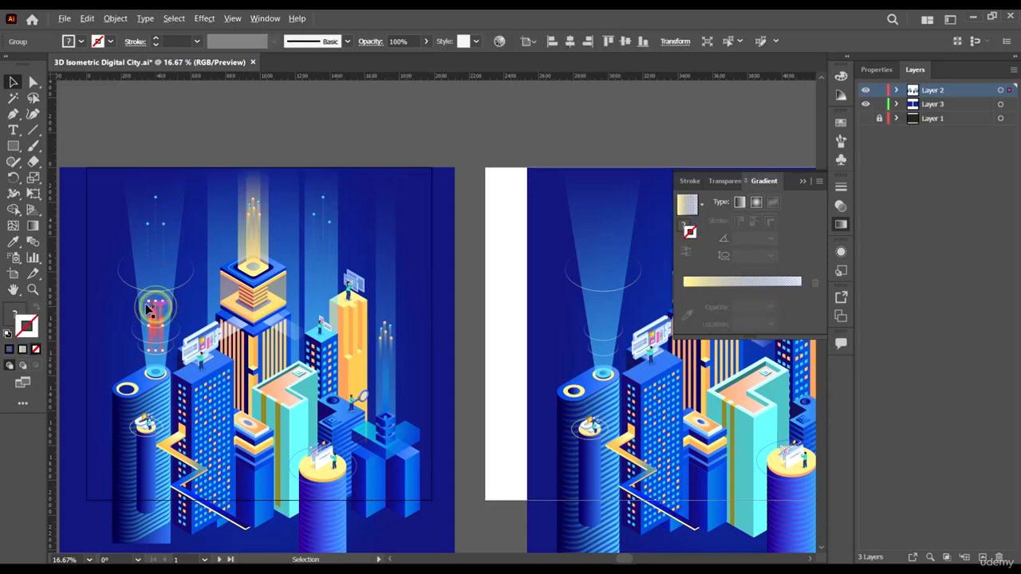
scroll(148, 287, "up", 7)
scroll(146, 281, "up", 3)
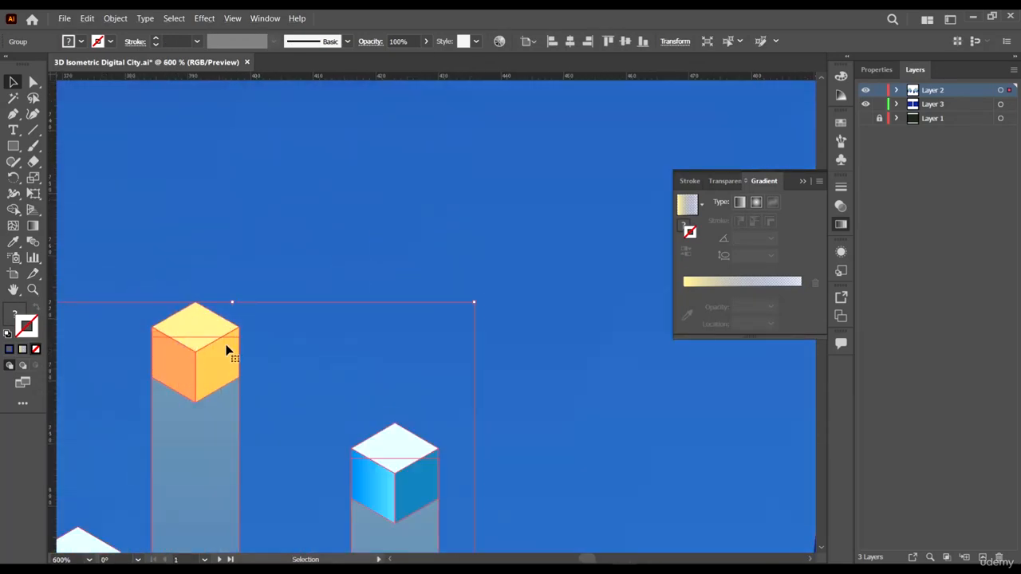
scroll(227, 351, "down", 1)
scroll(169, 263, "up", 3)
scroll(281, 329, "down", 3)
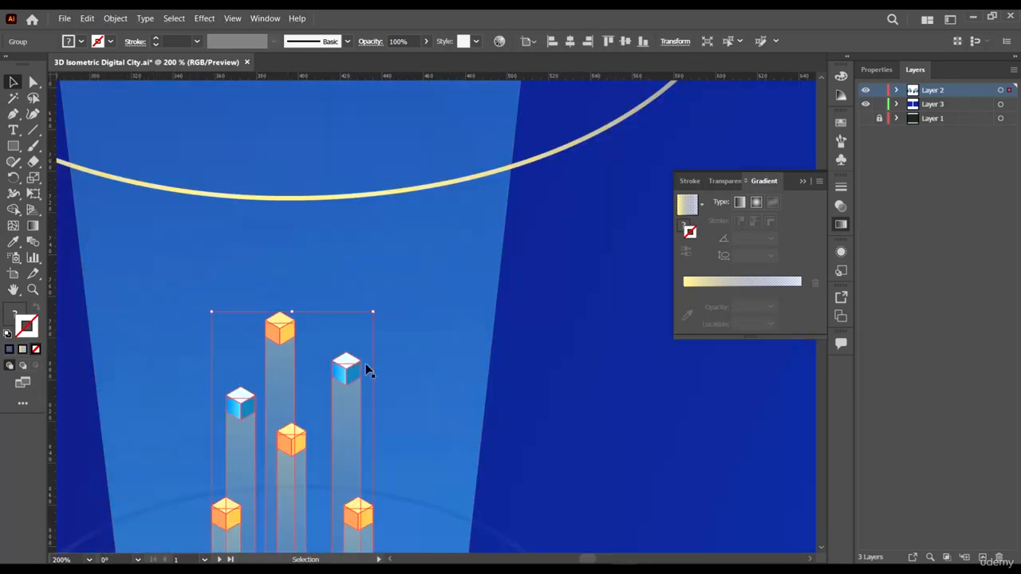
scroll(367, 369, "up", 1)
scroll(338, 375, "down", 1)
scroll(330, 288, "down", 3)
scroll(338, 351, "down", 3)
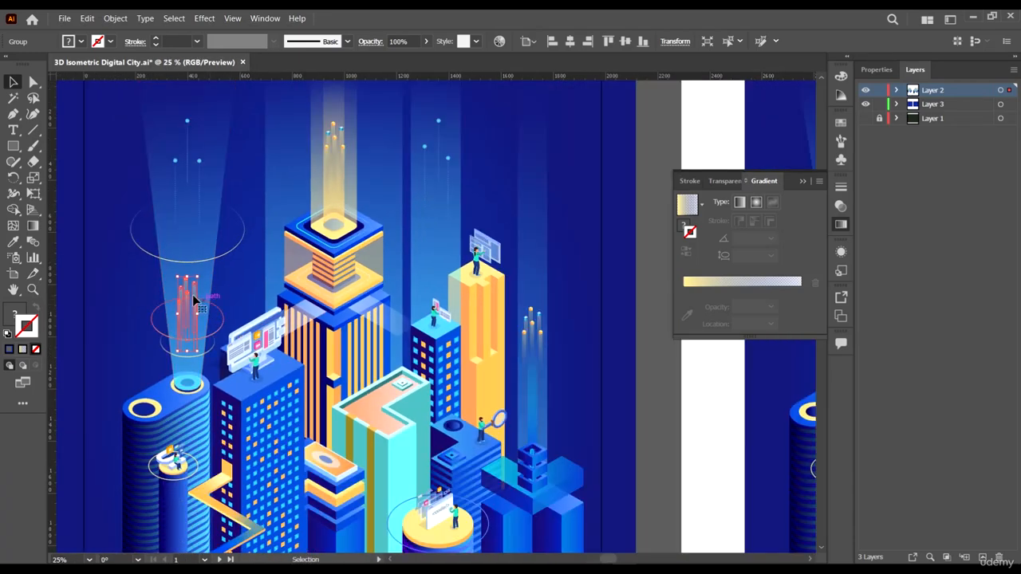
- Place a copy of the reference's floating cube group inside the new light beam above the striped tower
scroll(188, 295, "down", 3)
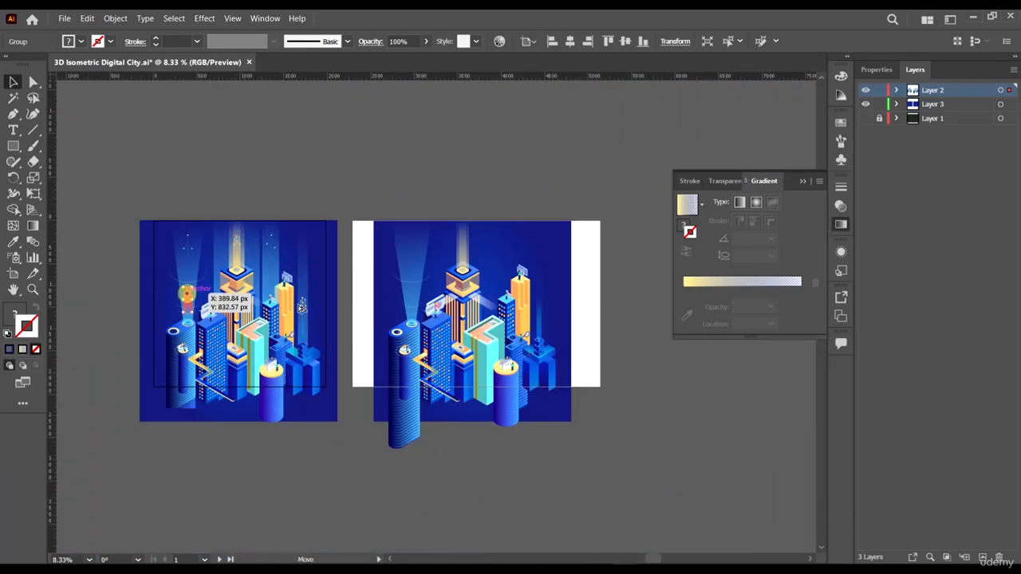
left_click(412, 308)
scroll(412, 308, "up", 2)
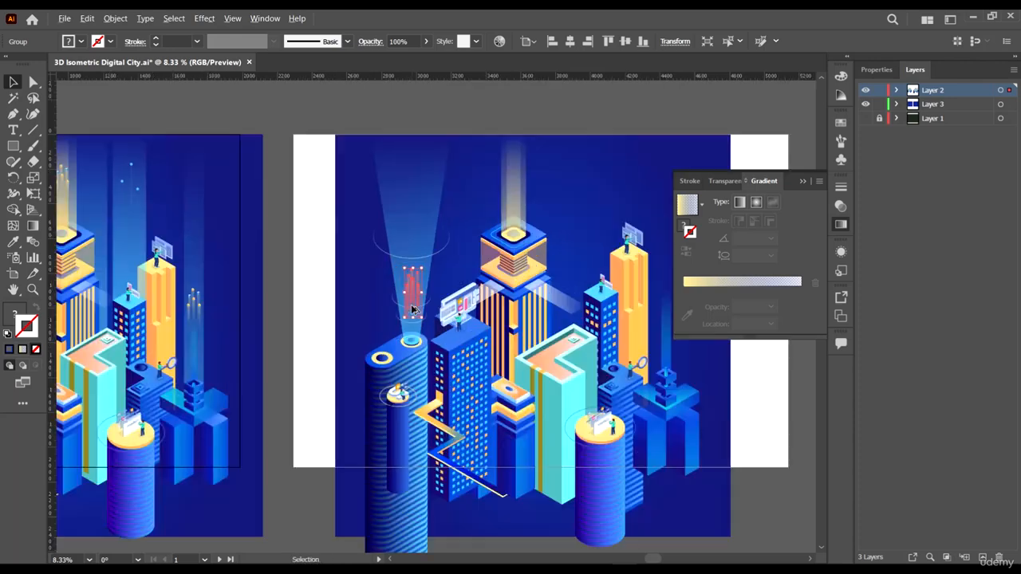
scroll(412, 308, "up", 9)
left_click(592, 230)
scroll(547, 237, "down", 3)
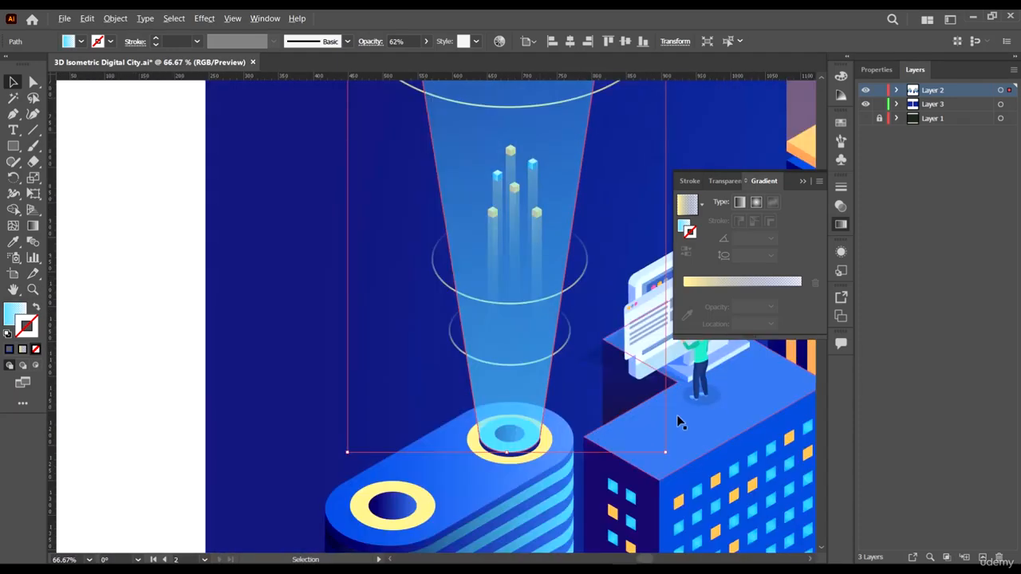
- Bring the floating cube group in front of the light beam above the striped tower
scroll(536, 212, "down", 4)
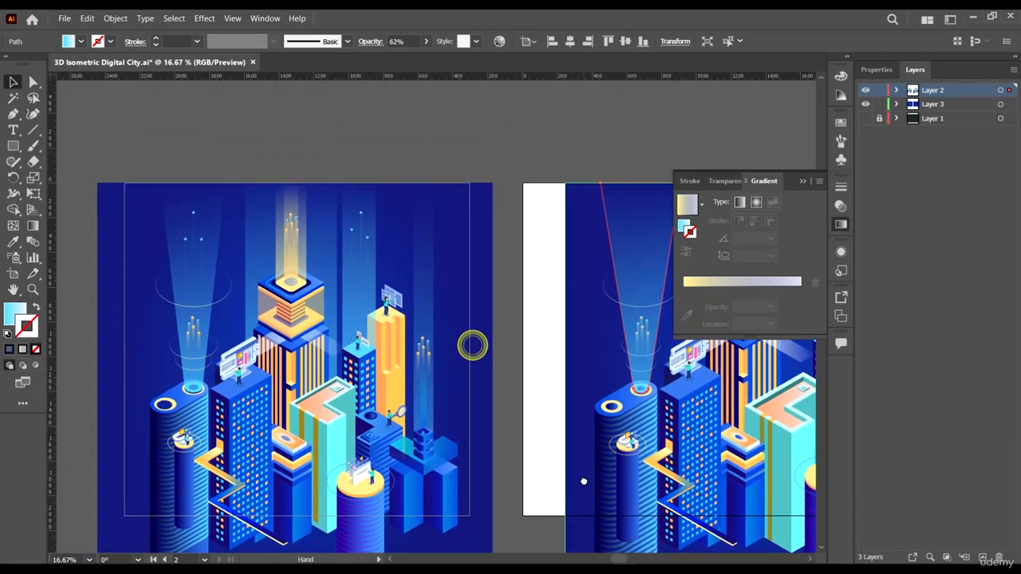
scroll(668, 344, "up", 3)
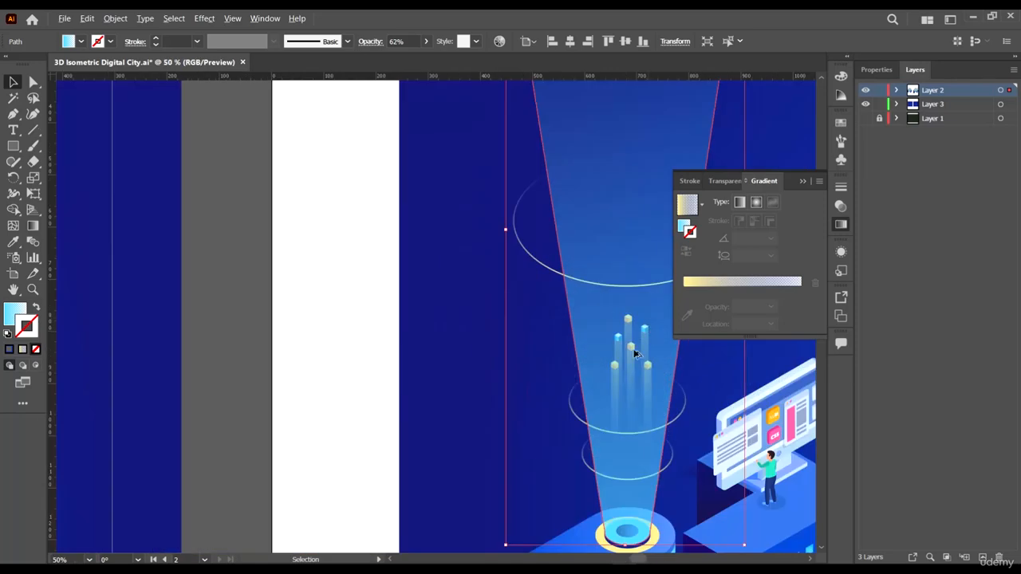
left_click_drag(655, 358, 479, 303)
scroll(480, 322, "up", 3)
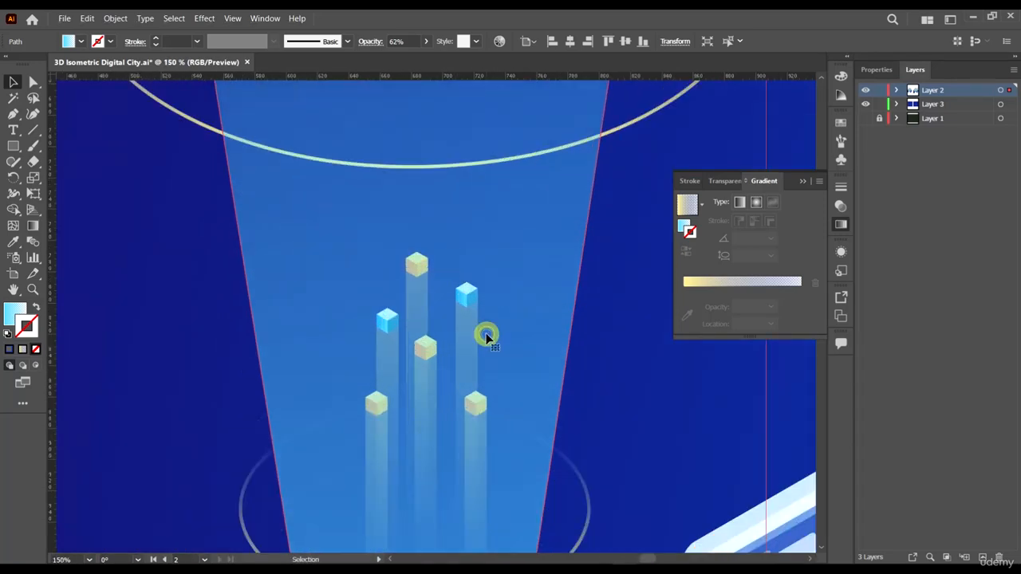
scroll(542, 351, "down", 3)
left_click_drag(551, 365, 491, 358)
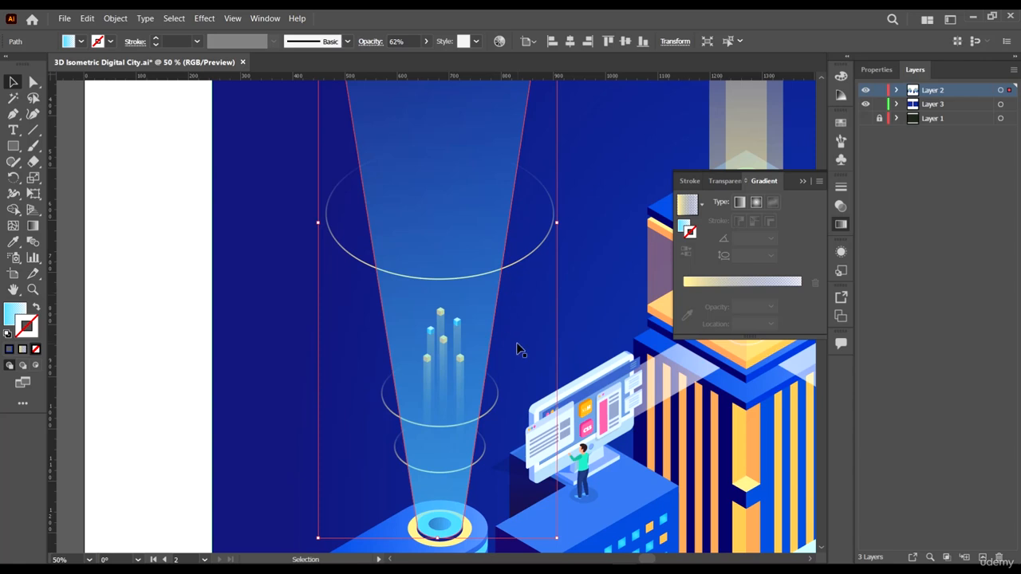
left_click(204, 315)
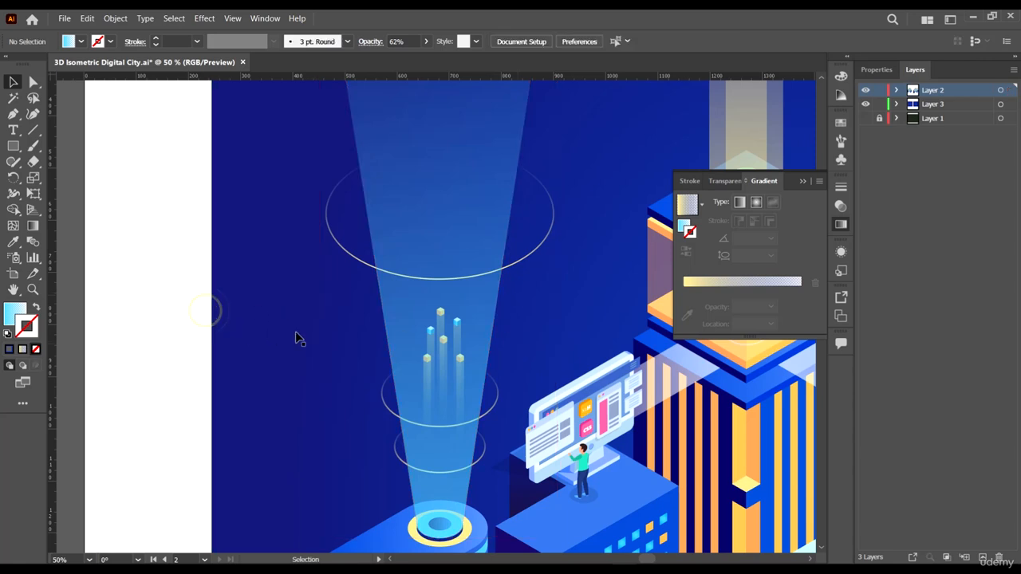
left_click_drag(473, 335, 526, 355)
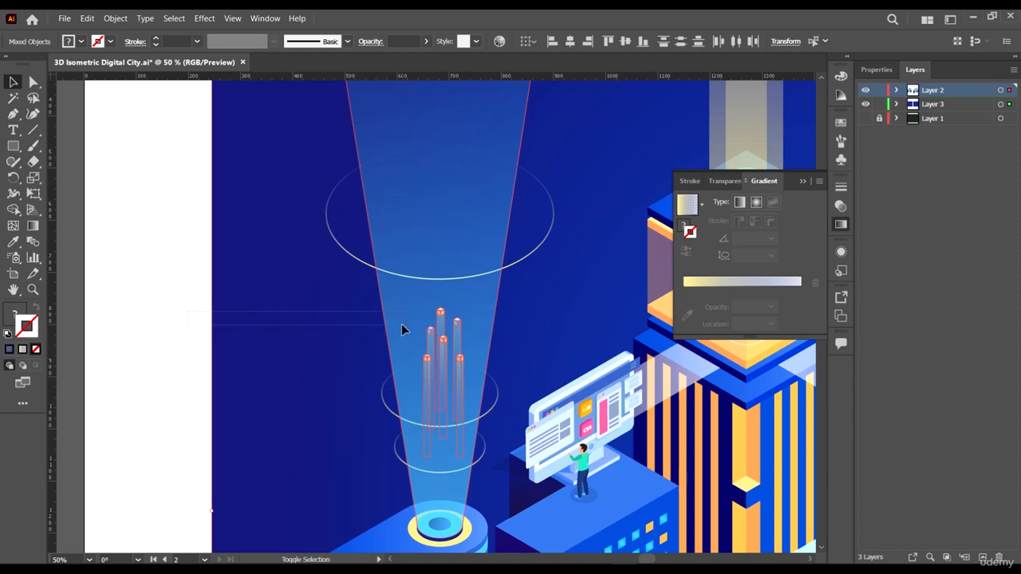
left_click(443, 343)
right_click(449, 330)
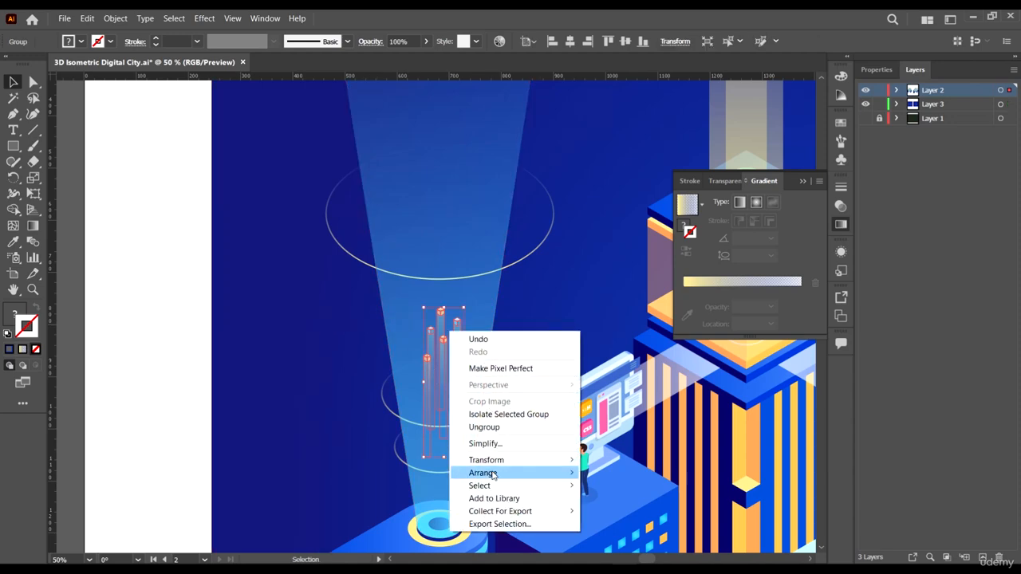
mouse_move(482, 473)
left_click(621, 473)
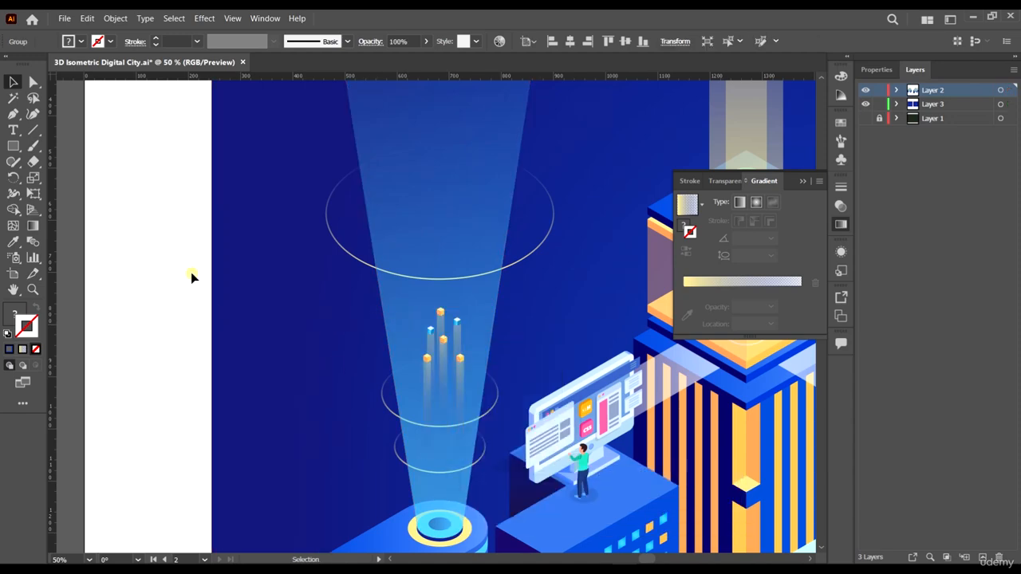
- Place a copy of the floating cube group inside the central tower's yellow light beam, scaled slightly smaller and centred in the beam
scroll(478, 287, "down", 3)
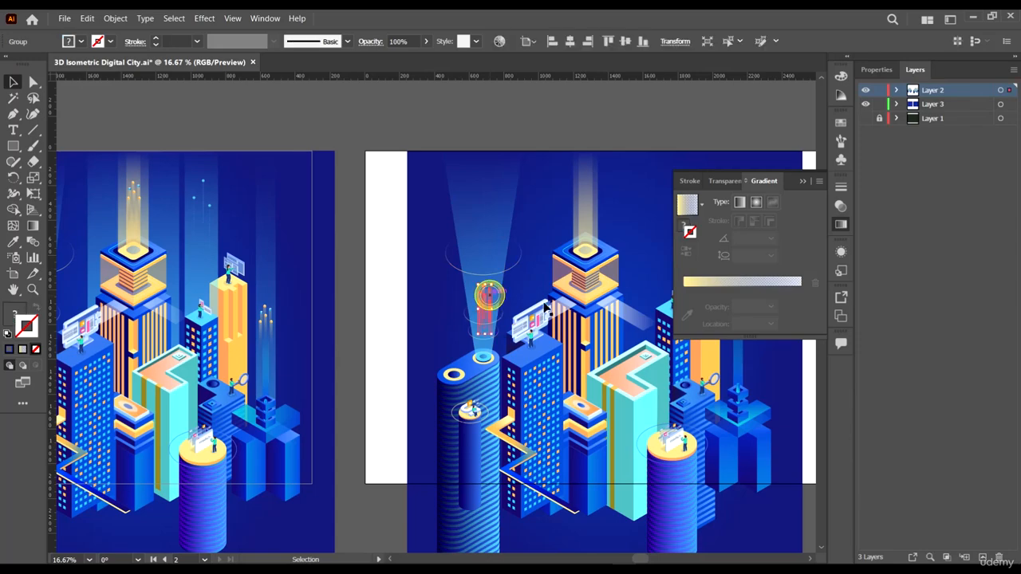
left_click_drag(512, 355, 425, 368)
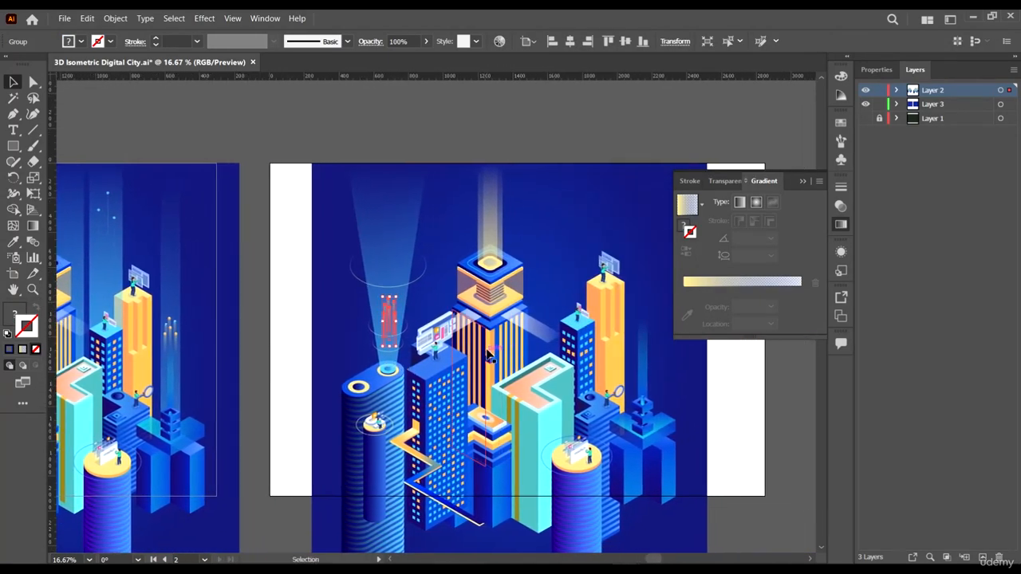
scroll(365, 278, "up", 1)
left_click_drag(450, 331, 363, 254)
key("ctrl+1")
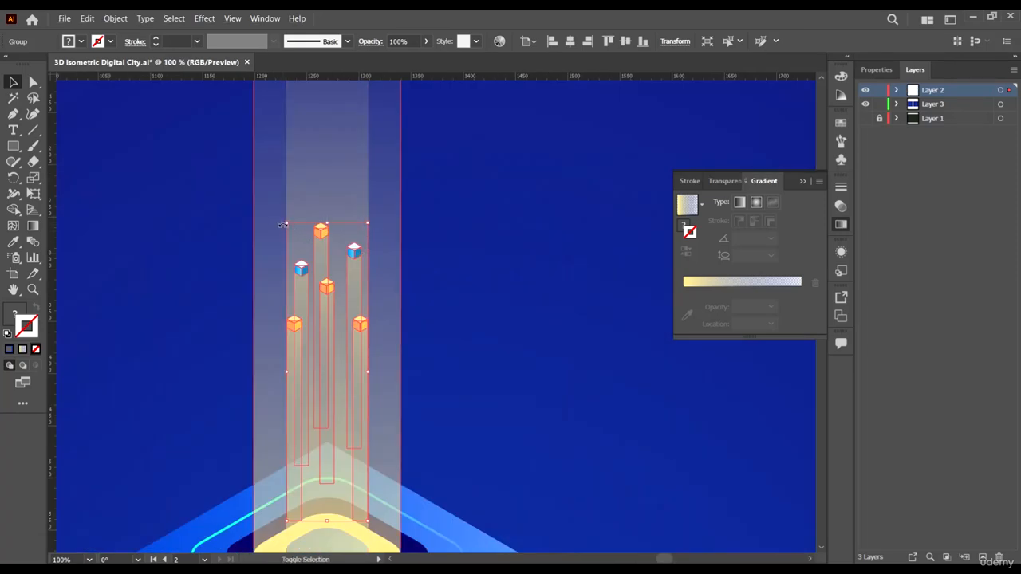
left_click_drag(285, 225, 295, 241)
left_click_drag(349, 272, 354, 240)
- Duplicate the floating cube group from the yellow beam into the narrow blue beam above the stacked-ring tower and centre it there
key("ctrl+minus")
key("ctrl+minus")
key("ctrl+minus")
key("ctrl+minus")
key("ctrl+minus")
key("ctrl+minus")
key("ctrl+minus")
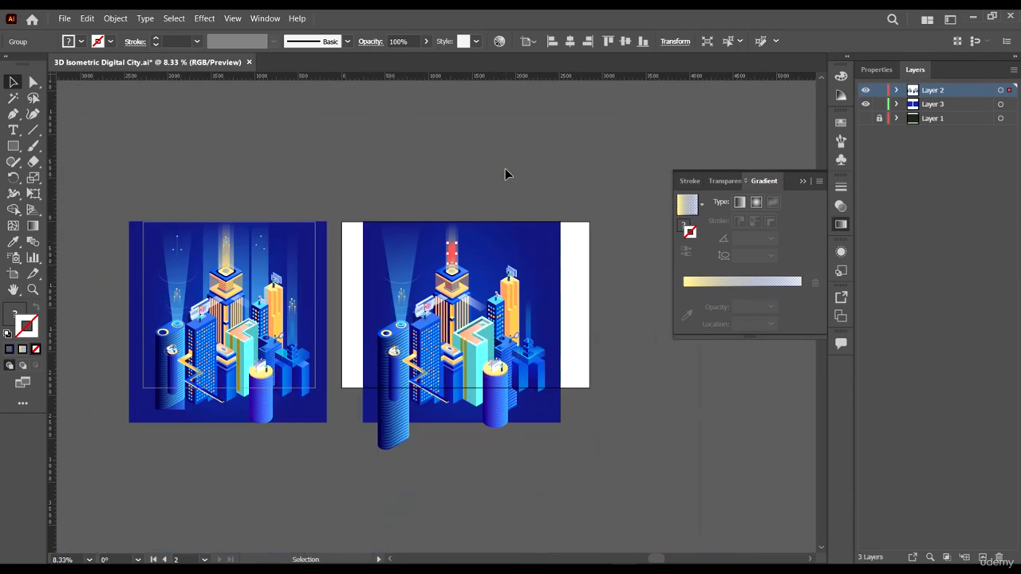
scroll(534, 276, "up", 1)
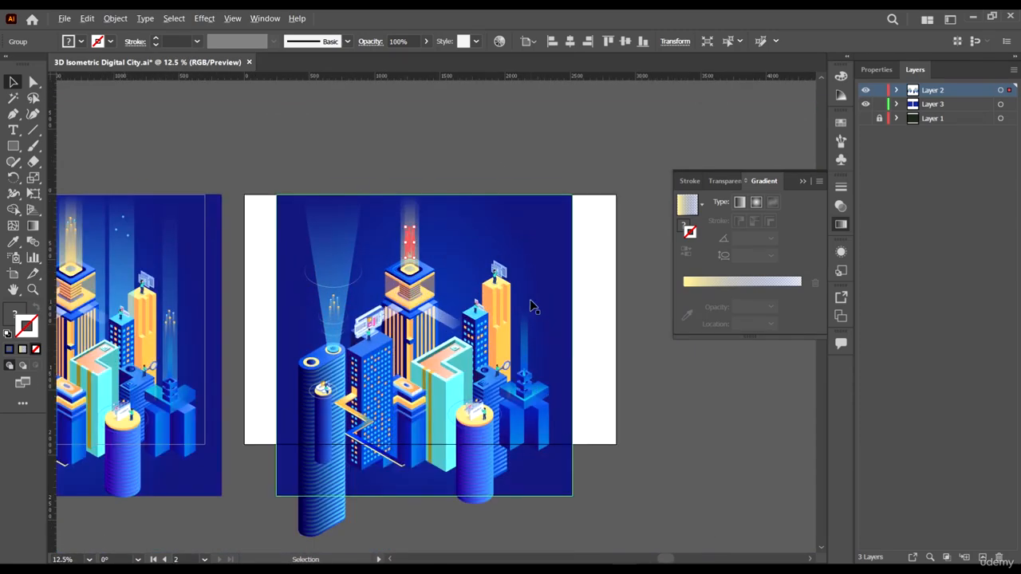
scroll(593, 335, "up", 1)
scroll(551, 335, "down", 3)
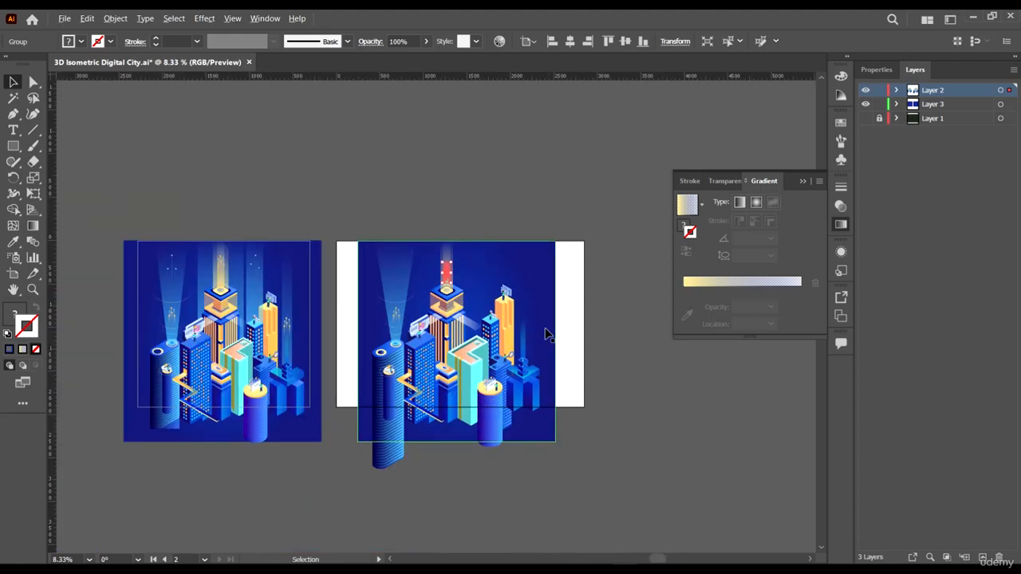
scroll(561, 329, "up", 1)
scroll(519, 299, "up", 3)
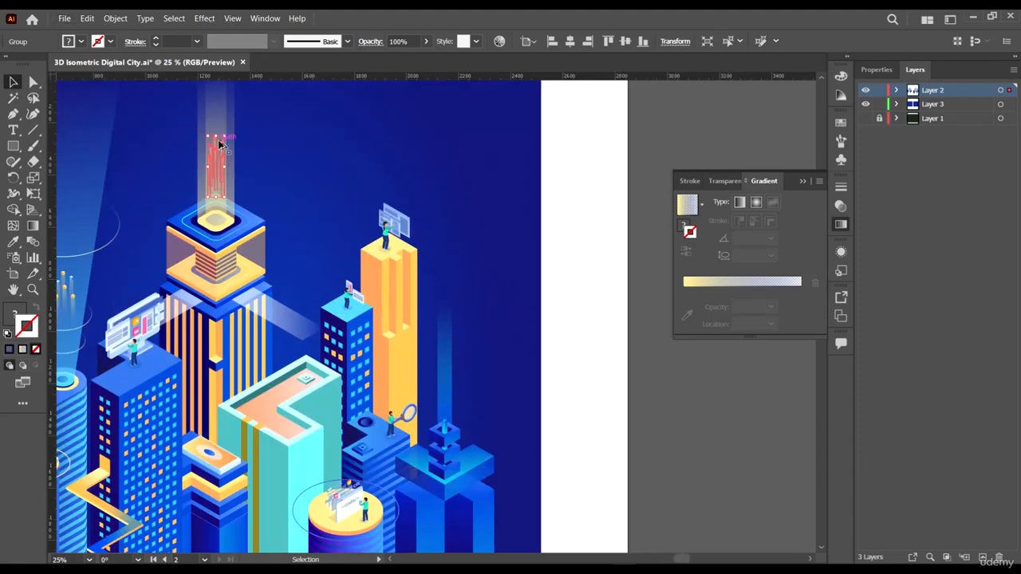
left_click_drag(217, 145, 451, 377)
scroll(462, 414, "up", 3)
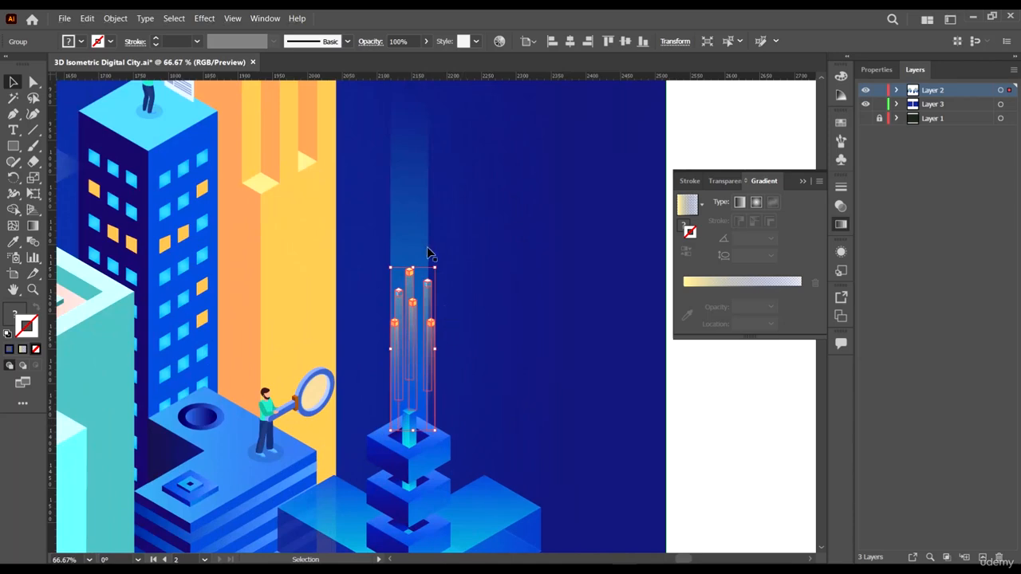
left_click(420, 188)
left_click(432, 285)
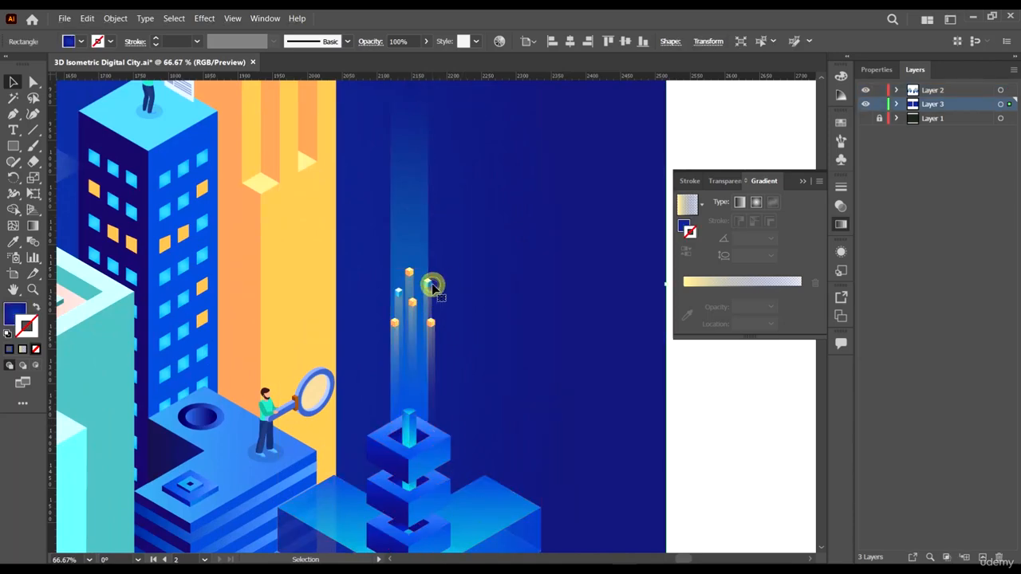
left_click(431, 287)
left_click(424, 221)
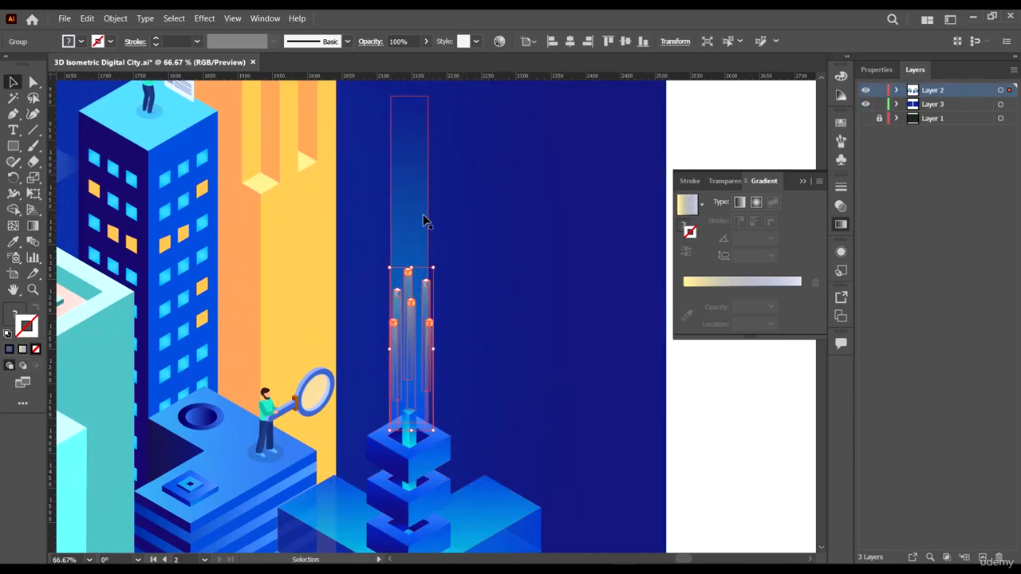
- Isolate the stacked-ring tower's group, duplicate its beam rectangle in place, and stretch the copy to the top block's width and down to its side corners
left_click(421, 214)
double_click(421, 214)
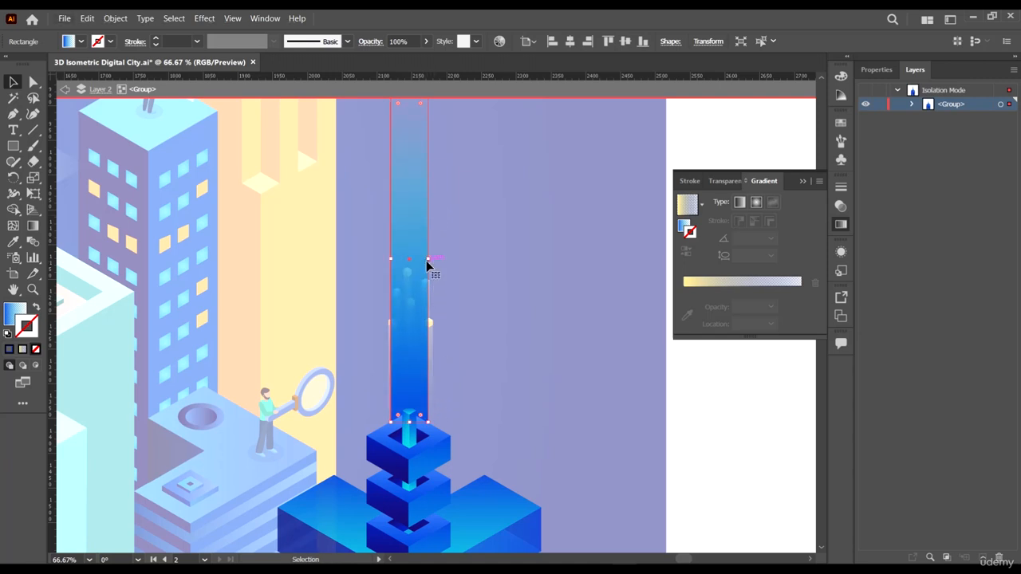
left_click_drag(428, 259, 447, 259)
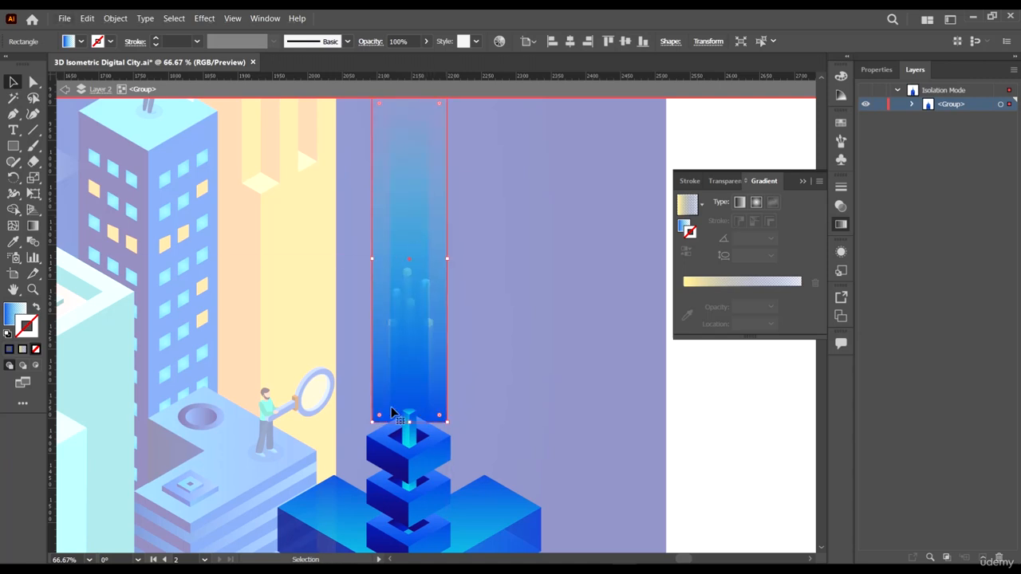
left_click_drag(407, 421, 408, 438)
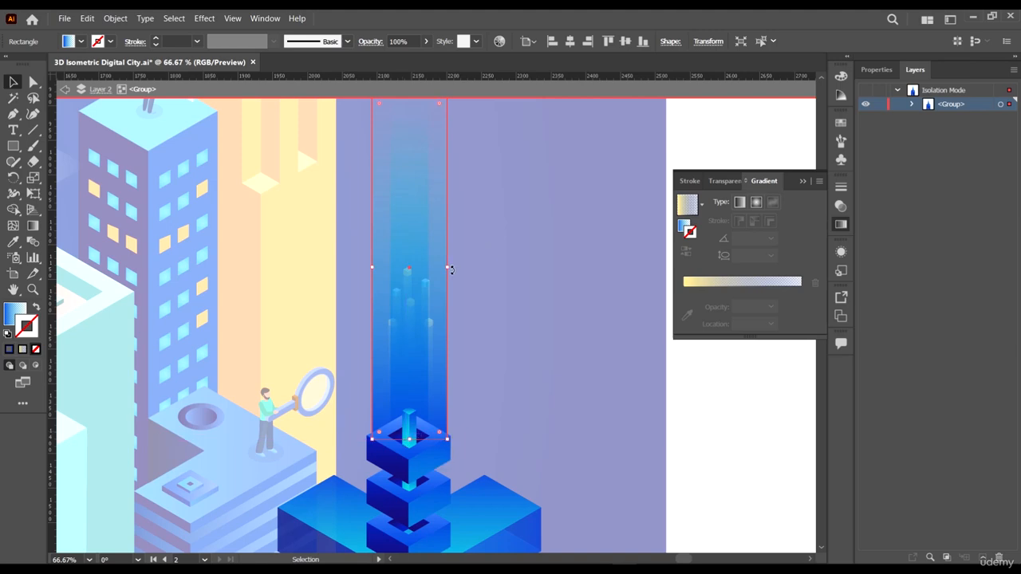
left_click_drag(449, 268, 452, 270)
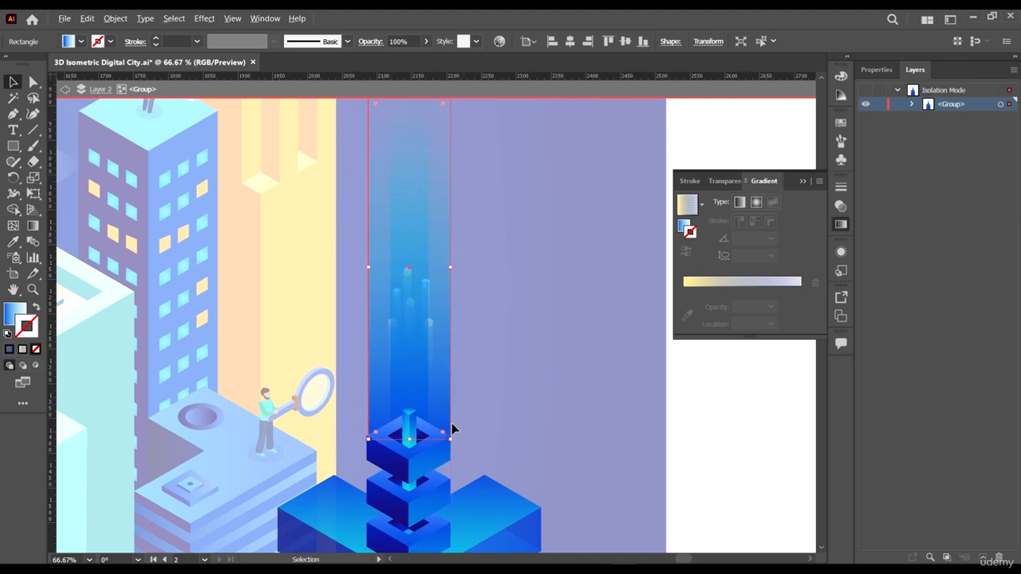
scroll(452, 429, "up", 4)
scroll(487, 311, "down", 1)
scroll(486, 157, "up", 5)
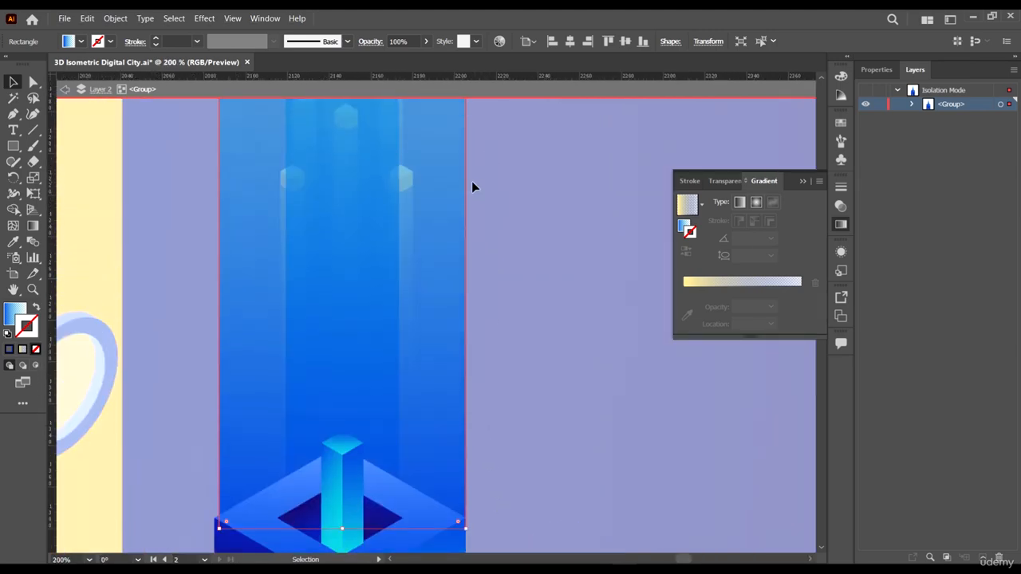
left_click_drag(465, 128, 462, 129)
scroll(470, 162, "down", 3)
scroll(492, 243, "up", 1)
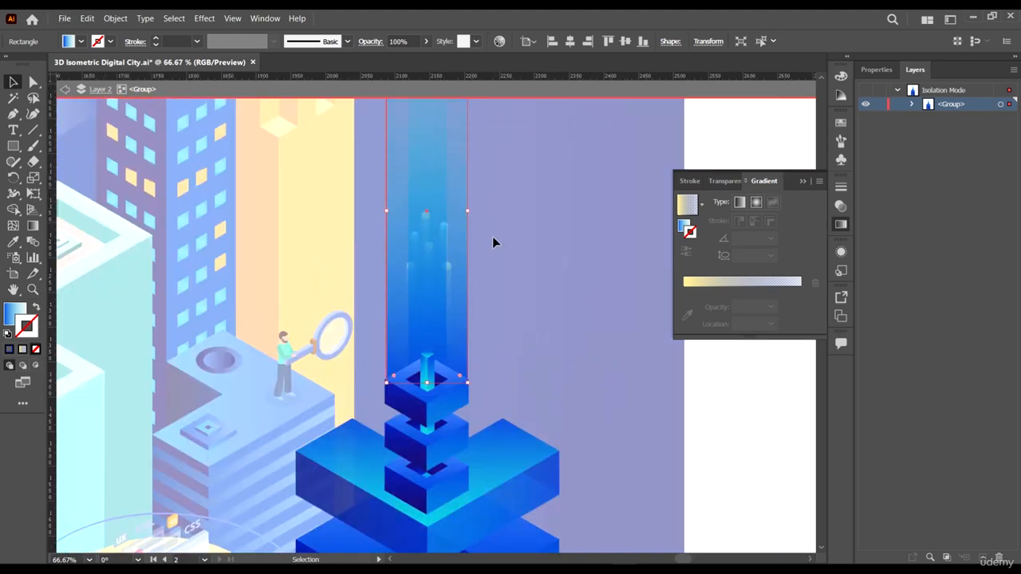
- Send both the wide and the narrow beam rectangles to the back of the stacked-ring tower's group
right_click(446, 252)
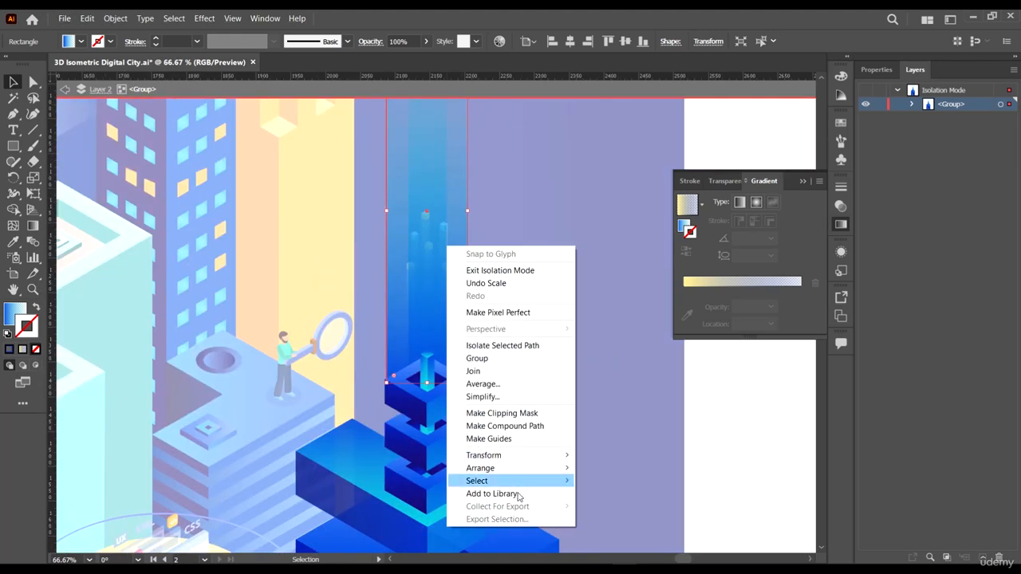
mouse_move(510, 467)
left_click(630, 505)
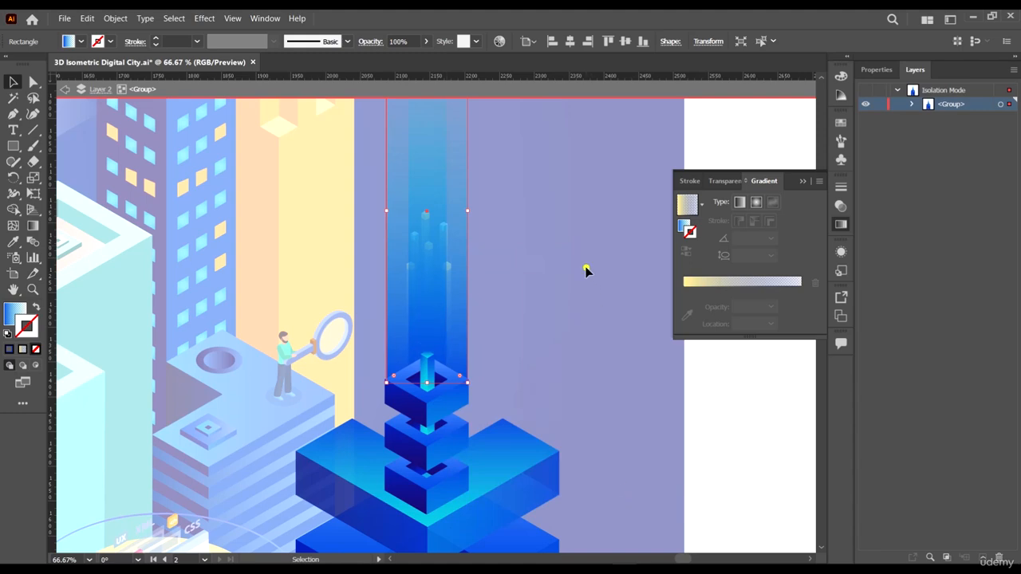
left_click(583, 269)
scroll(535, 221, "up", 1)
left_click(465, 208)
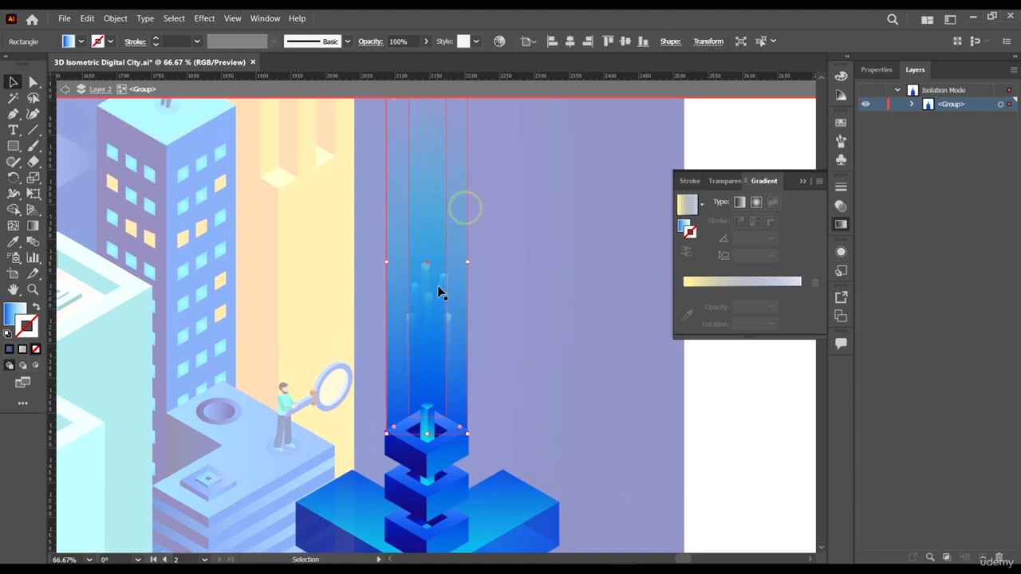
left_click(458, 236, "shift")
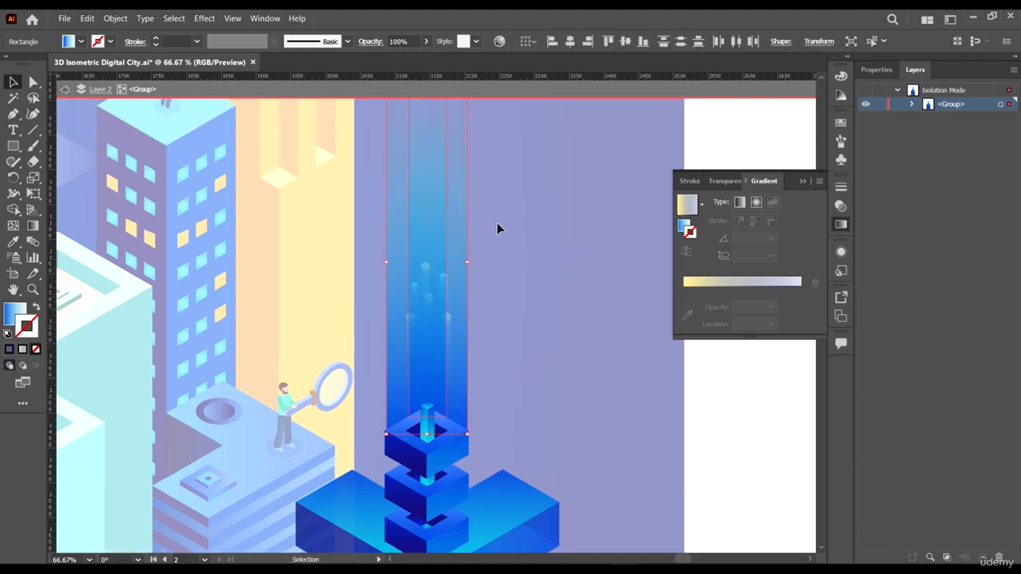
right_click(458, 238)
mouse_move(513, 426)
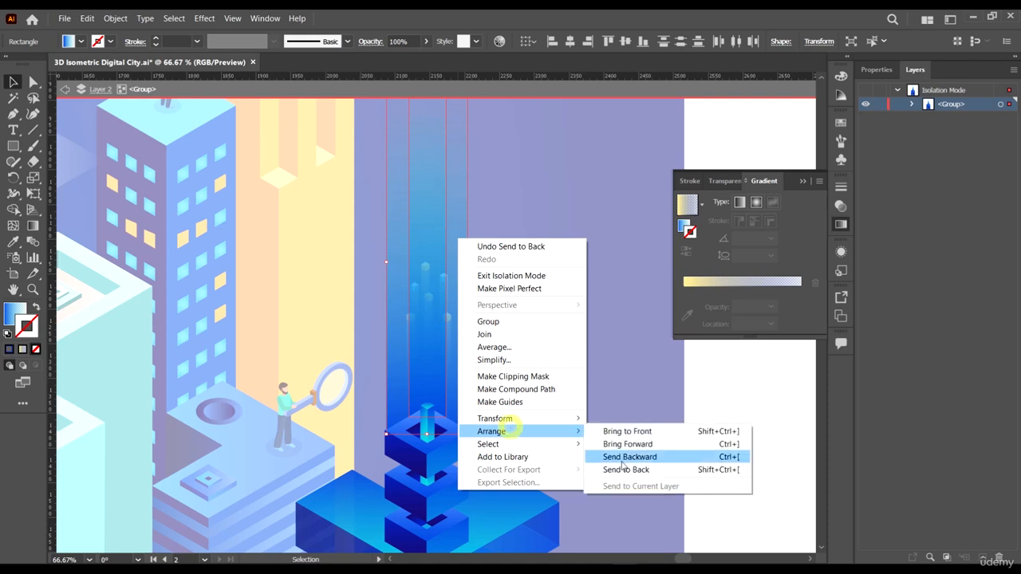
left_click(641, 469)
- Lower the wide outer beam rectangle's opacity to 52% and leave the group's isolation
scroll(518, 299, "up", 2)
left_click(544, 277)
left_click(458, 256)
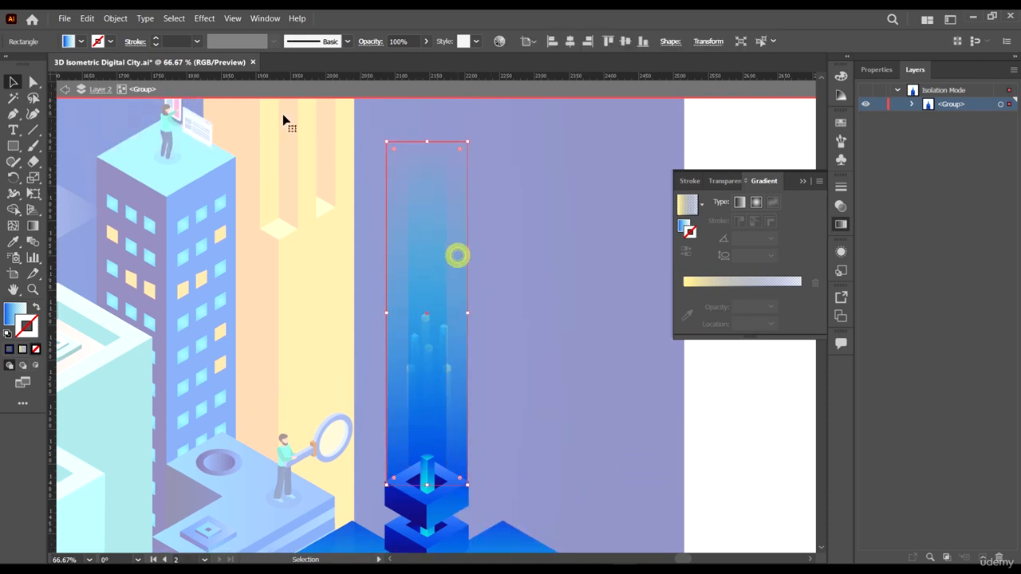
left_click(427, 42)
left_click_drag(408, 59, 399, 59)
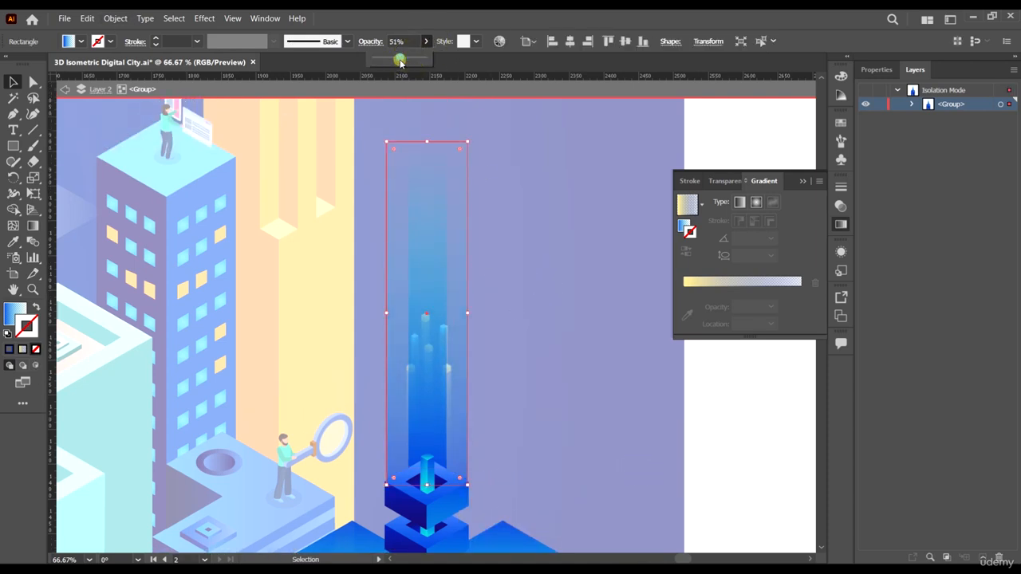
double_click(520, 192)
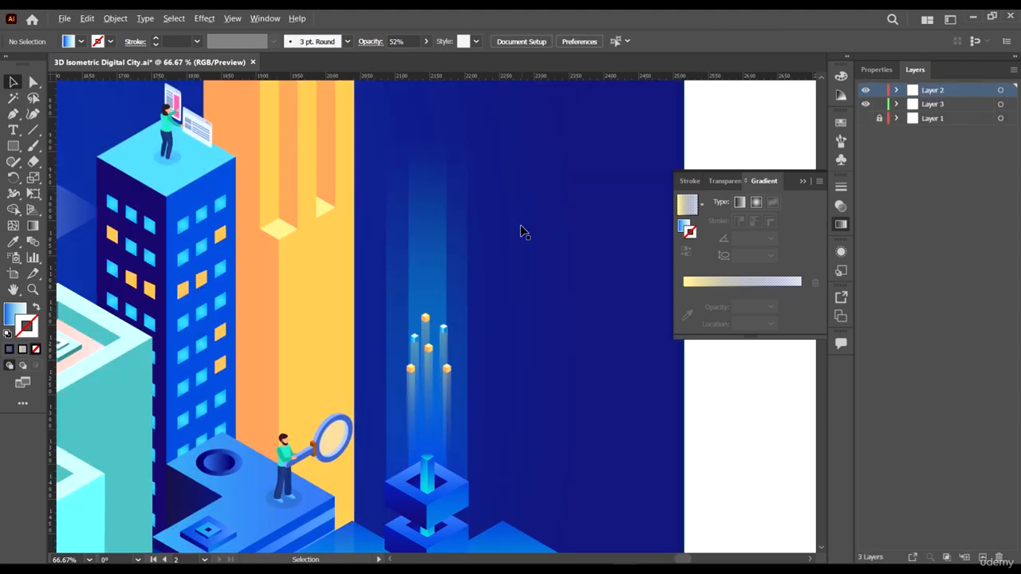
- Isolate the stacked-ring tower's group, stretch both beam rectangles up to the artboard's top edge, and leave isolation
scroll(523, 228, "down", 3)
scroll(523, 273, "up", 1)
scroll(496, 279, "down", 3)
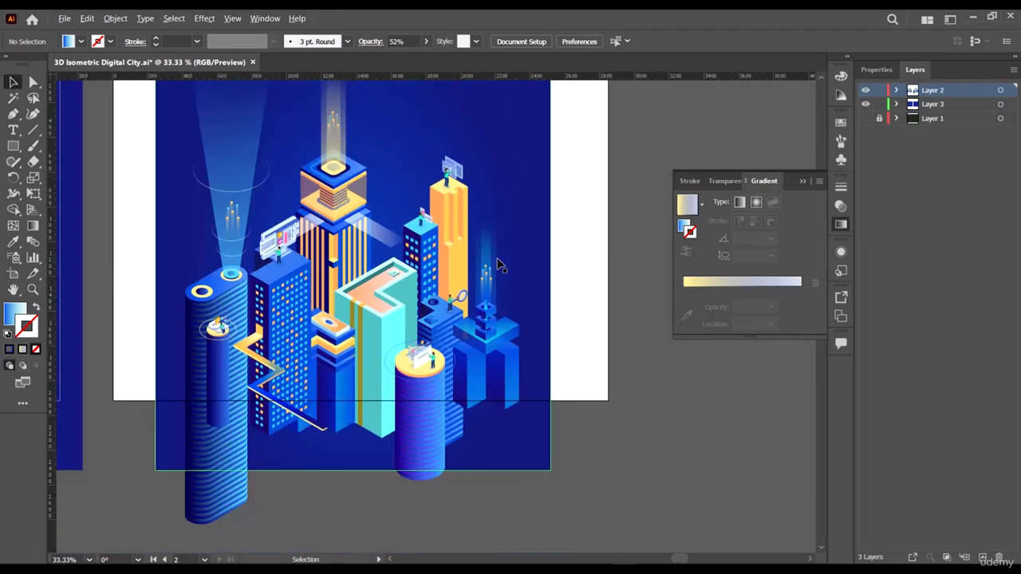
scroll(576, 369, "up", 3)
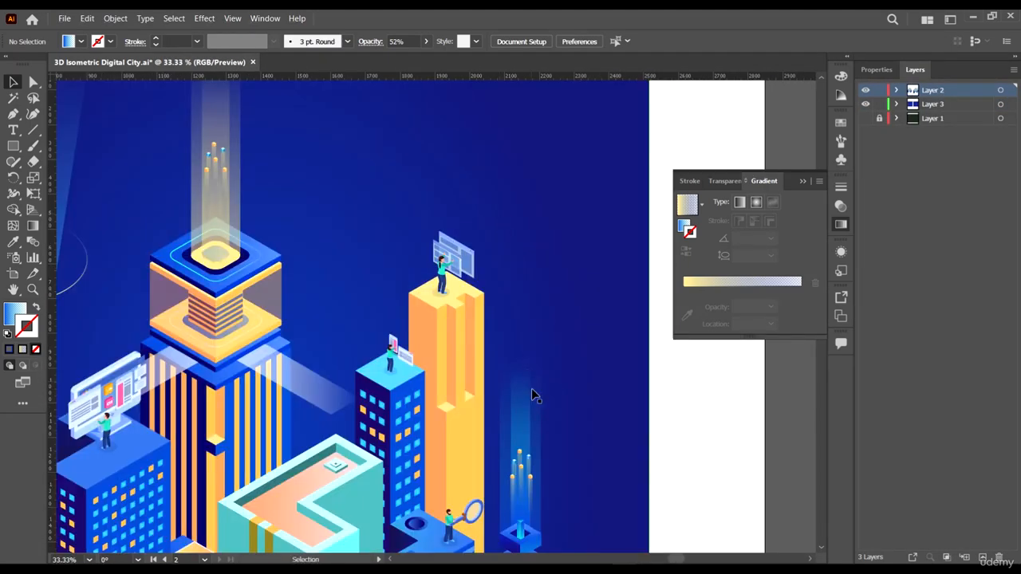
left_click(535, 394)
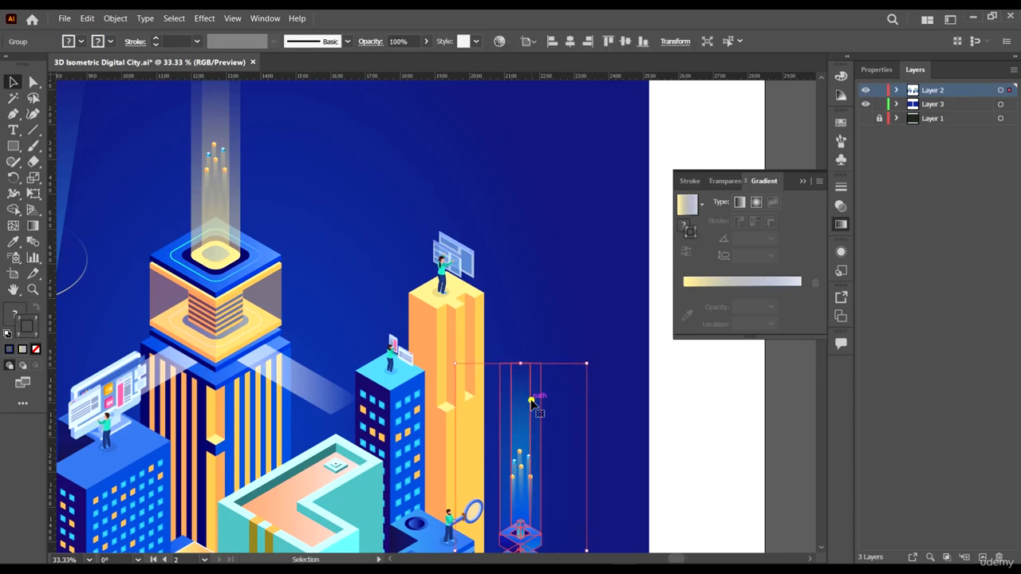
double_click(532, 399)
scroll(540, 379, "down", 2)
key("a")
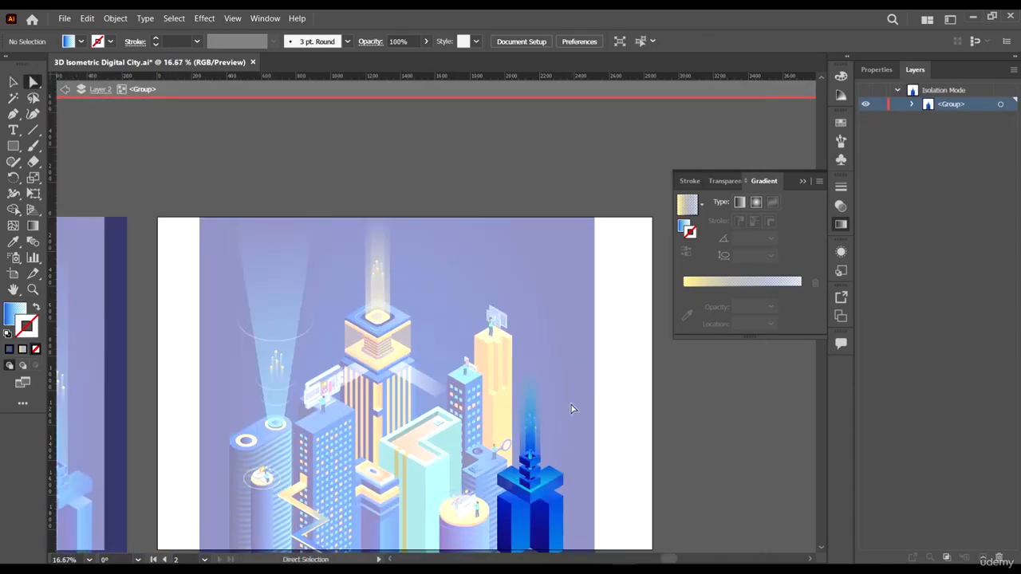
left_click_drag(569, 398, 537, 221)
left_click(13, 81)
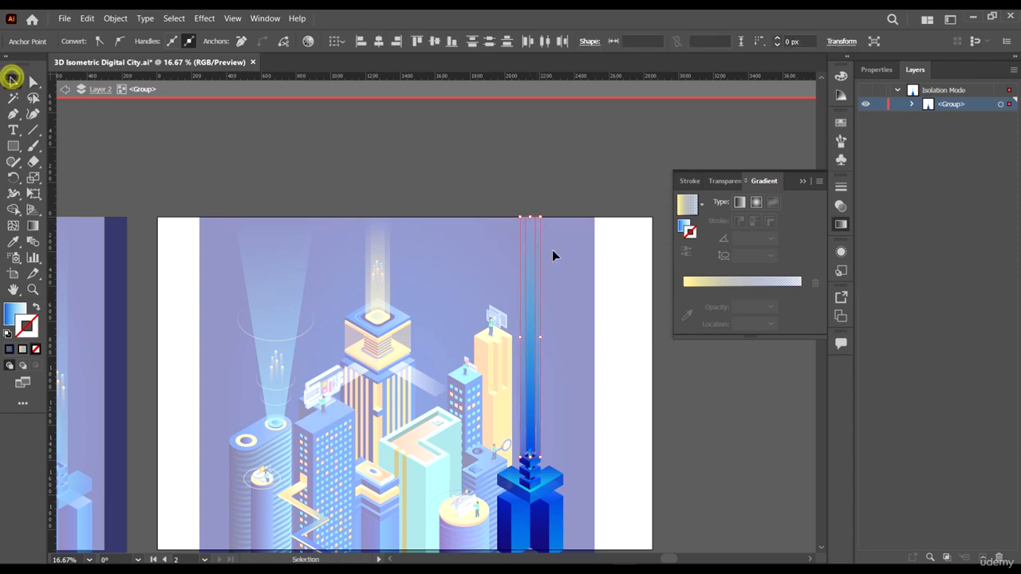
scroll(532, 188, "up", 7)
double_click(580, 223)
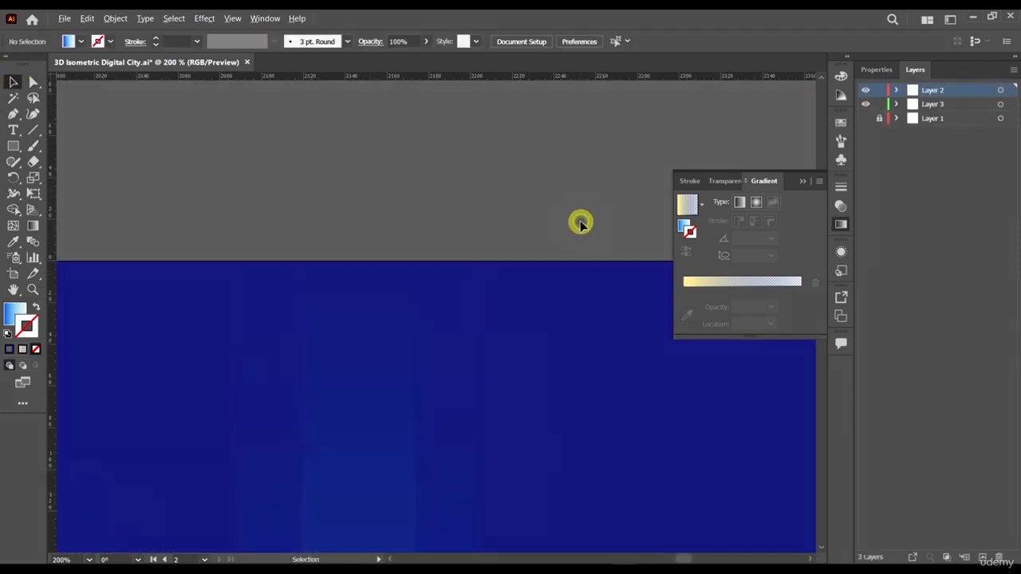
- Examine the city's light beams next to the reference version for beams that are still missing
scroll(578, 239, "down", 6)
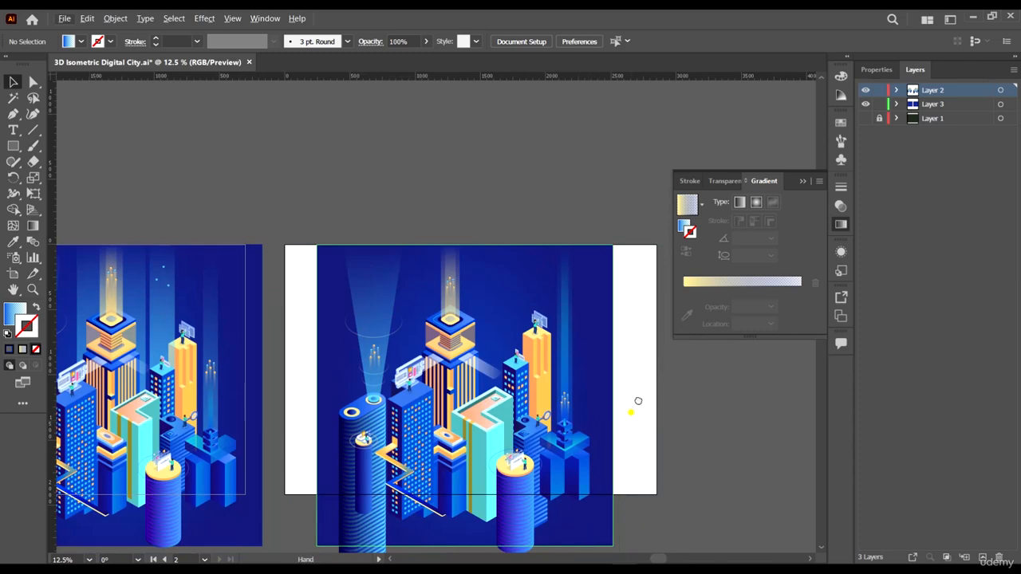
left_click_drag(638, 402, 662, 360)
scroll(637, 349, "up", 2)
left_click_drag(556, 359, 575, 312)
scroll(563, 319, "up", 3)
scroll(562, 313, "down", 2)
left_click(572, 164)
mouse_move(593, 264)
left_mouse_down()
mouse_move(630, 257)
mouse_move(648, 269)
mouse_move(581, 266)
left_mouse_up()
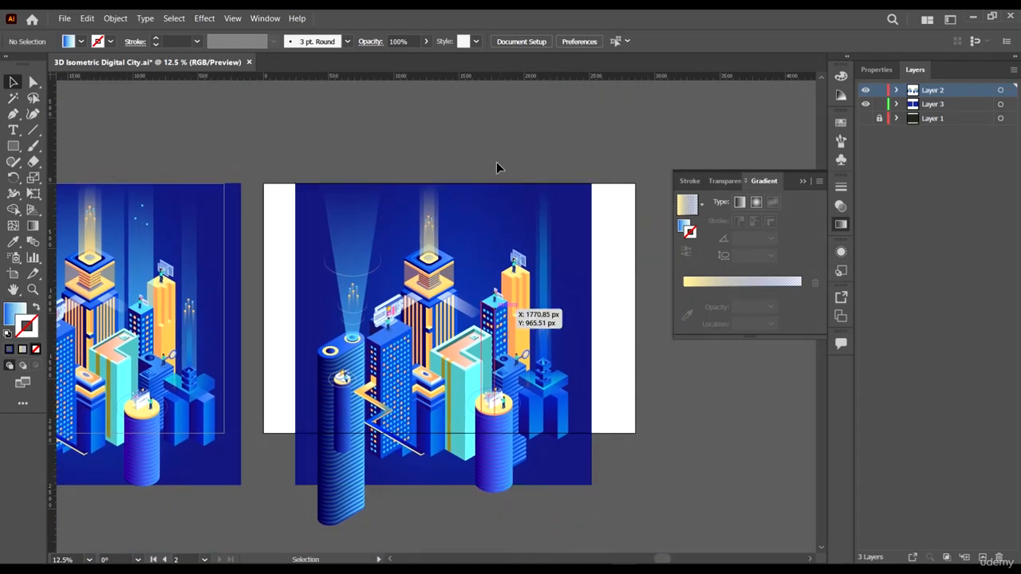
- Draw a closed rectangular beam with the Pen tool from the blue windowed tower's roof side corners up to the artboard's top edge
scroll(488, 295, "up", 4)
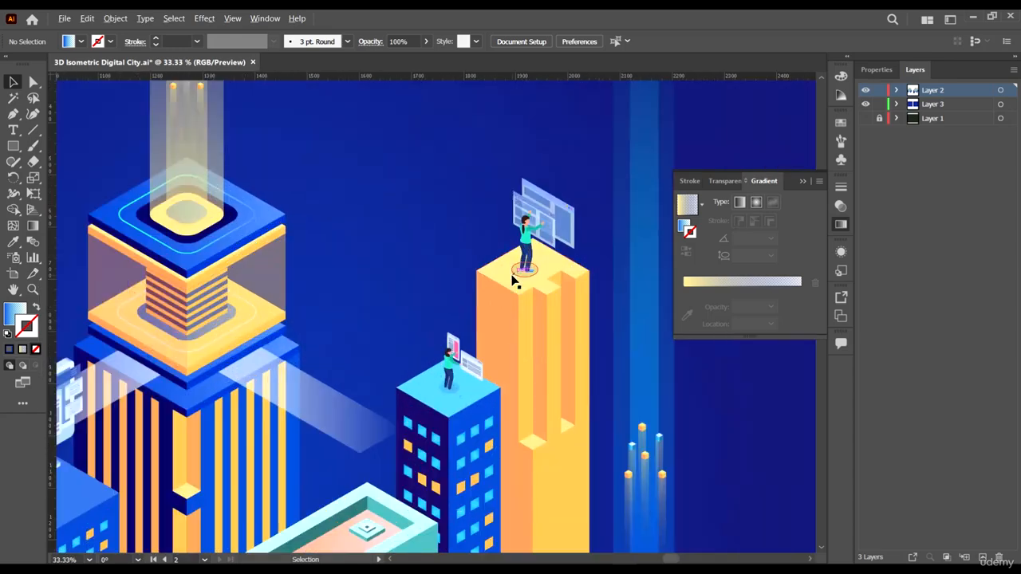
left_click(15, 114)
scroll(470, 375, "up", 2)
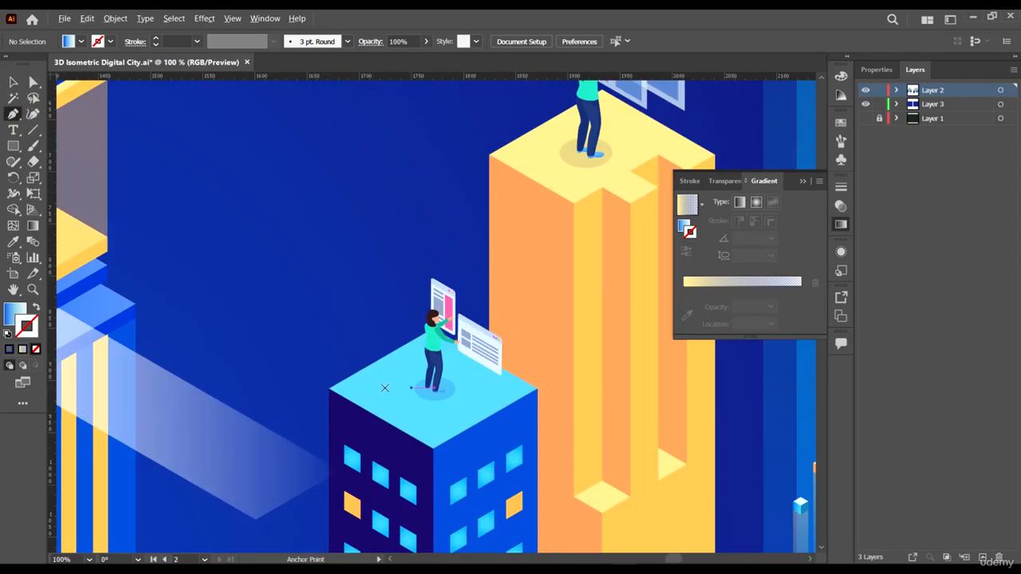
left_click(329, 391)
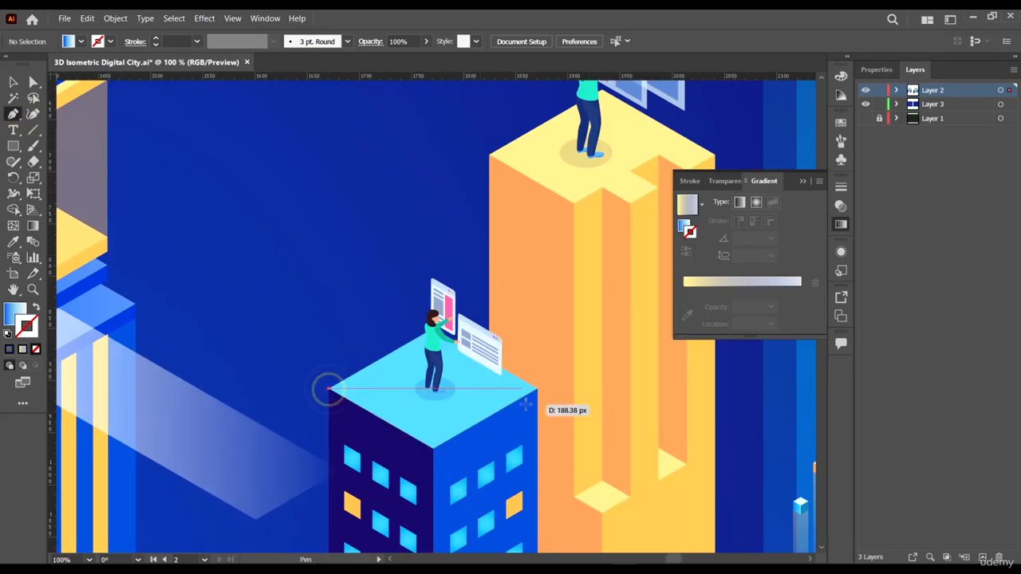
left_click(538, 391)
scroll(538, 391, "down", 3)
scroll(538, 390, "down", 1)
scroll(538, 391, "up", 2)
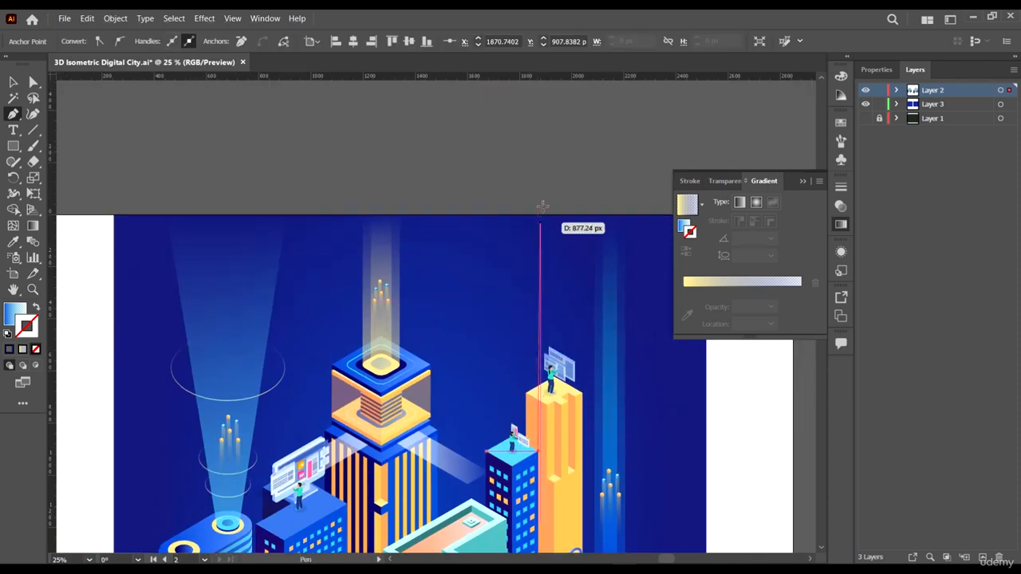
left_click(537, 215)
left_click(485, 213)
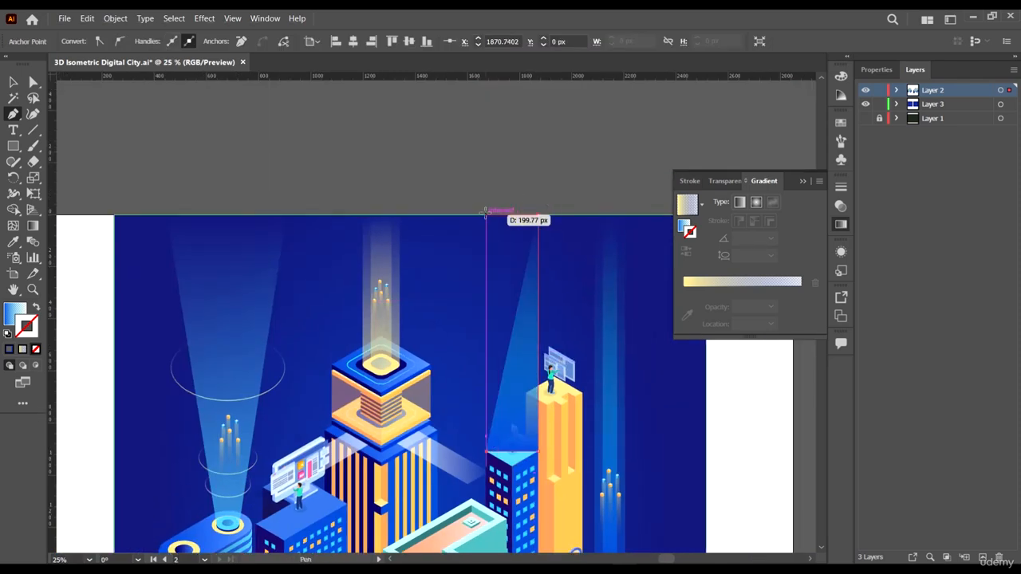
left_click(485, 452)
scroll(559, 295, "down", 2)
left_click(584, 133, "ctrl")
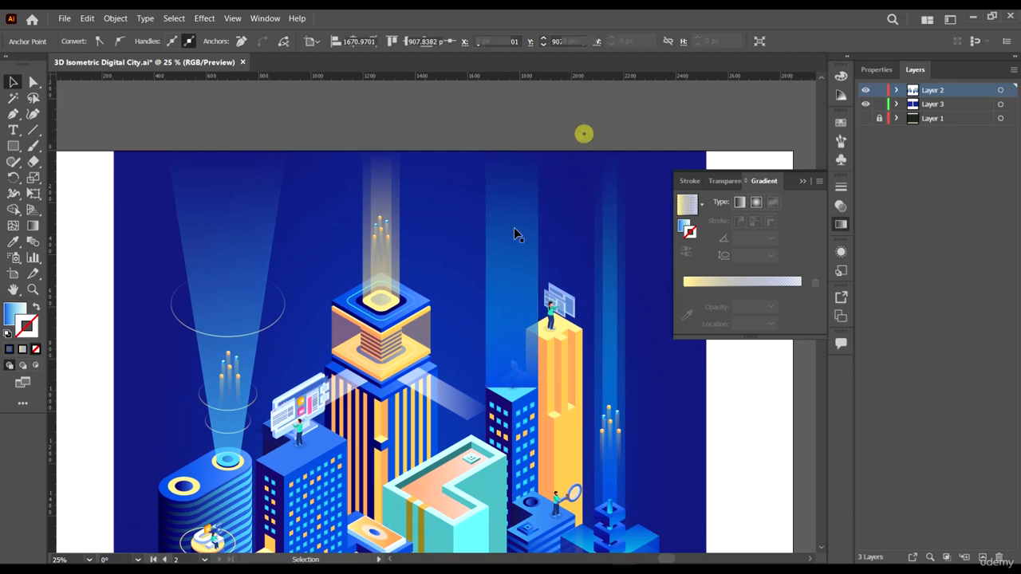
- Lower the opacity of the beam above the blue windowed tower to 49%
left_click(497, 249)
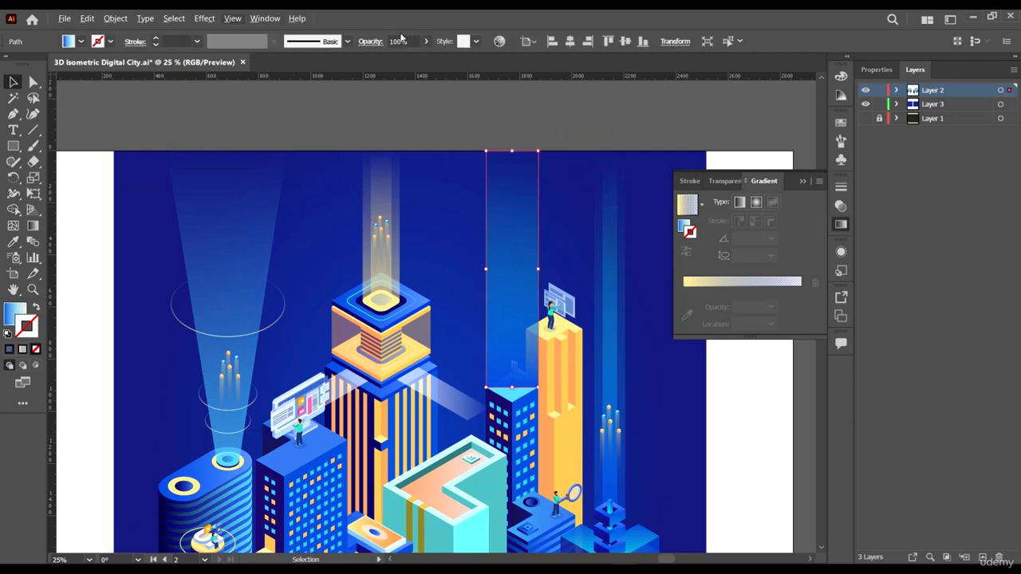
left_click(398, 41)
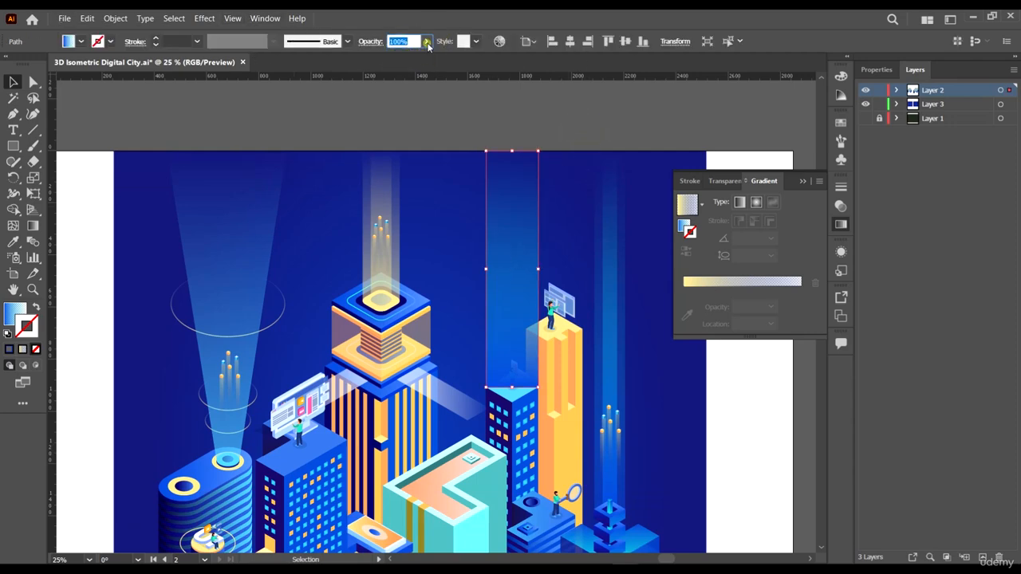
left_click(428, 41)
left_click_drag(431, 56, 399, 55)
left_click(591, 98)
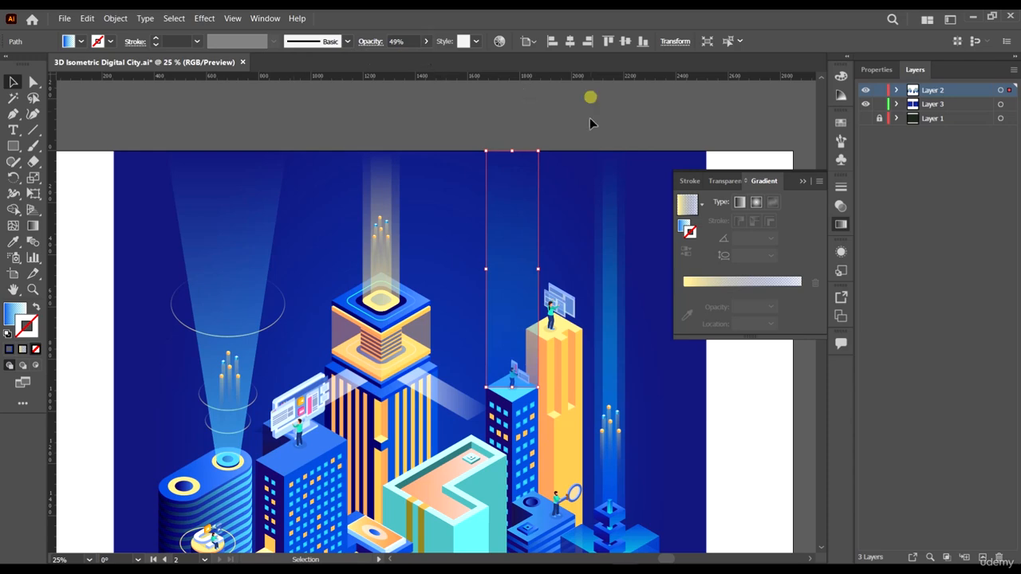
- Recolour the 0% stop of the beam's gradient with the light cyan sampled from the tower's roof
key("ctrl+1")
left_click(604, 311)
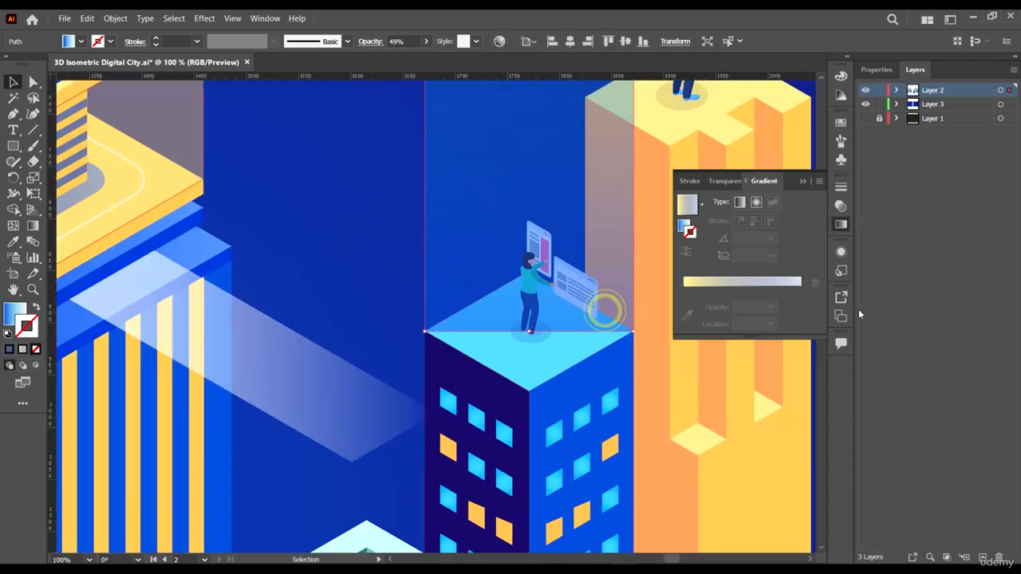
scroll(582, 191, "up", 3)
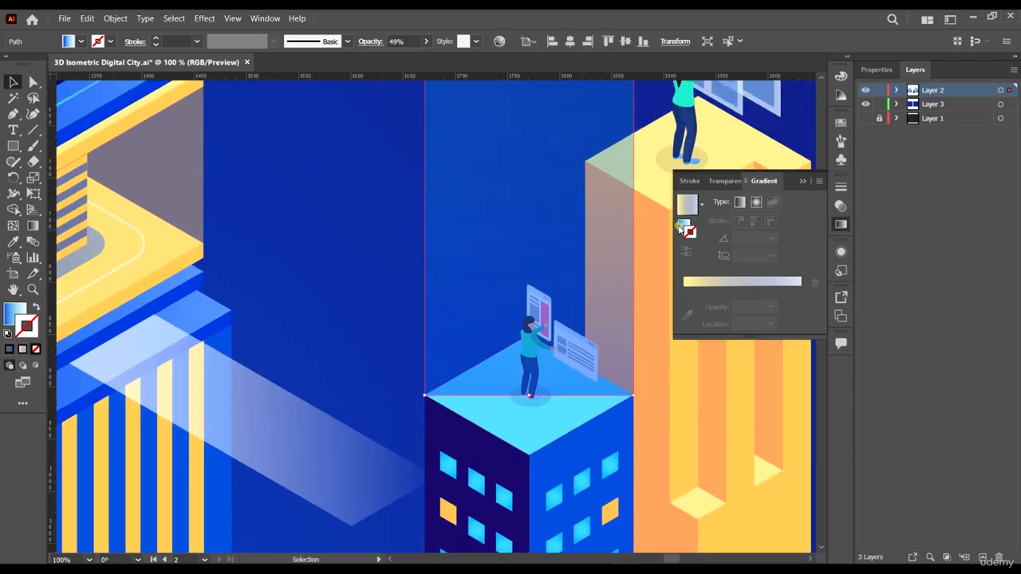
left_click(681, 228)
left_click(684, 306)
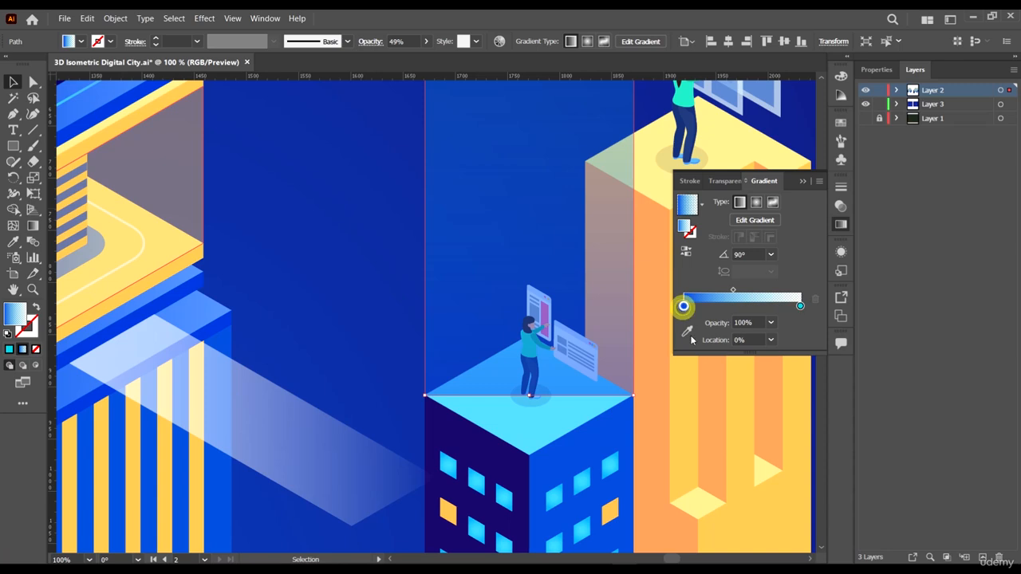
left_click(686, 315)
left_click(569, 410)
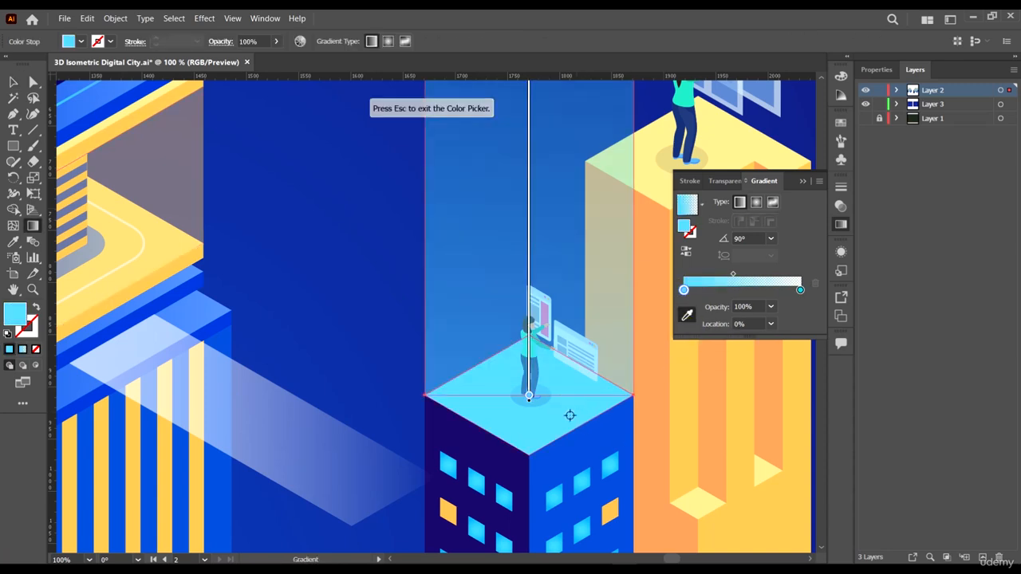
left_click(13, 83)
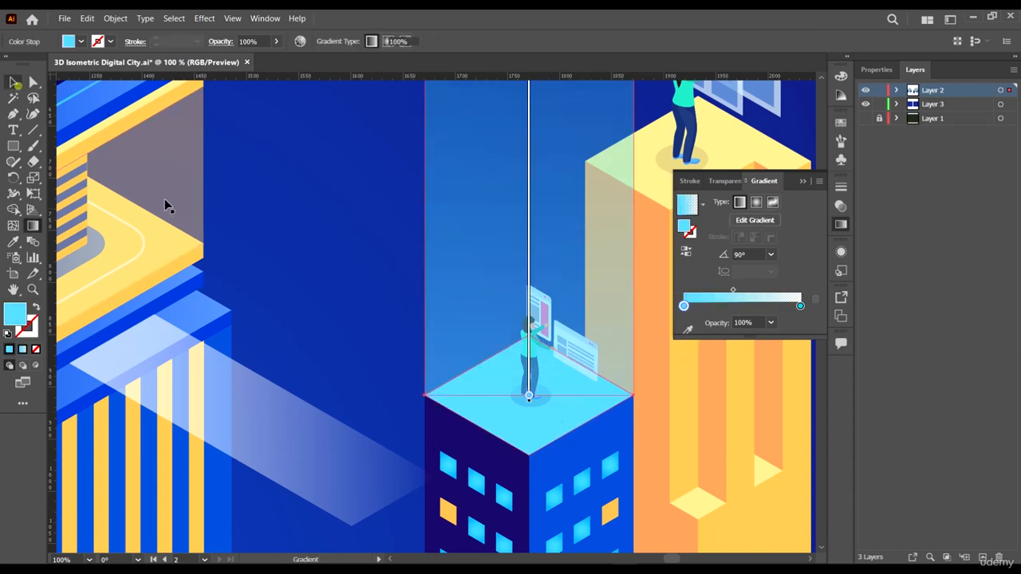
left_click(369, 279)
- Cut the beam, paste it in front inside the blue windowed tower's isolated group, and leave isolation
right_click(601, 275)
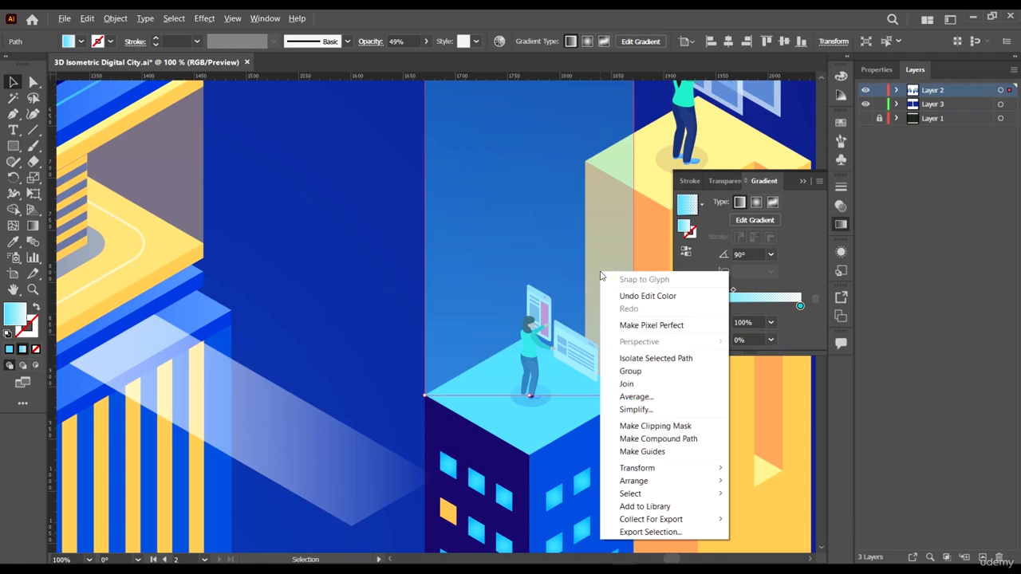
left_click(569, 209)
scroll(568, 209, "down", 3)
scroll(548, 229, "up", 3)
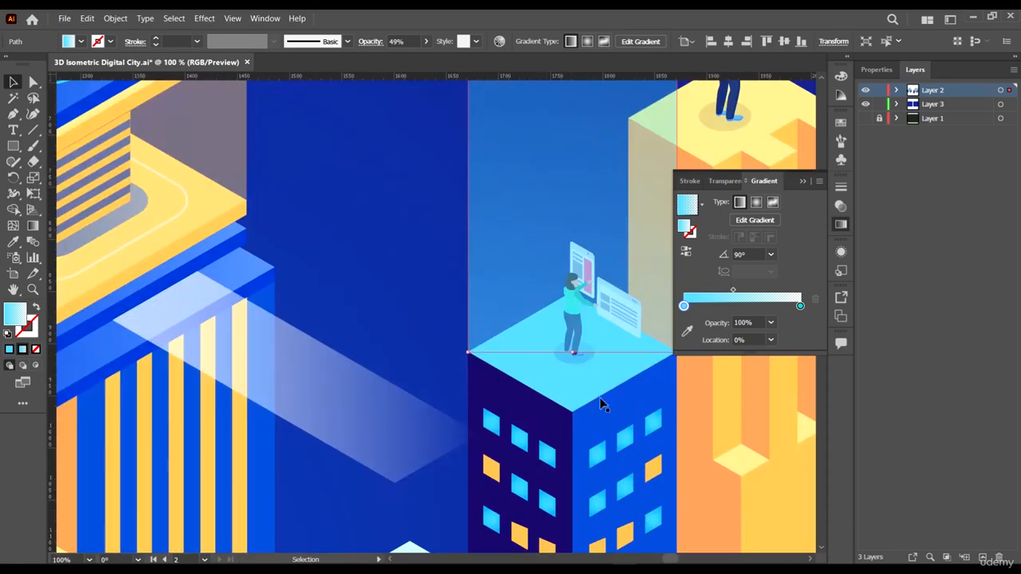
scroll(571, 336, "right", 2)
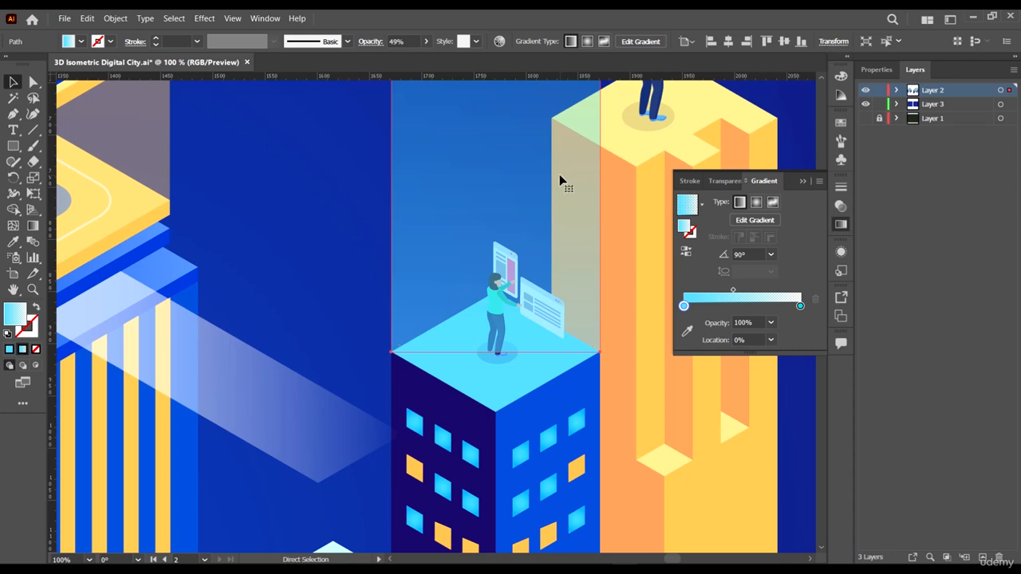
key("Delete")
double_click(570, 373)
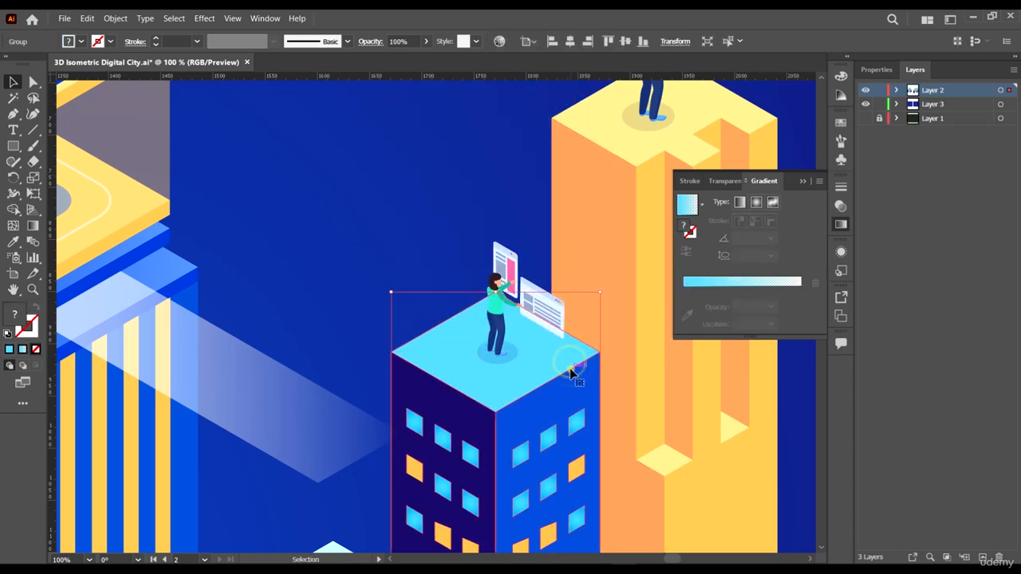
left_click(571, 374)
key("ctrl+f")
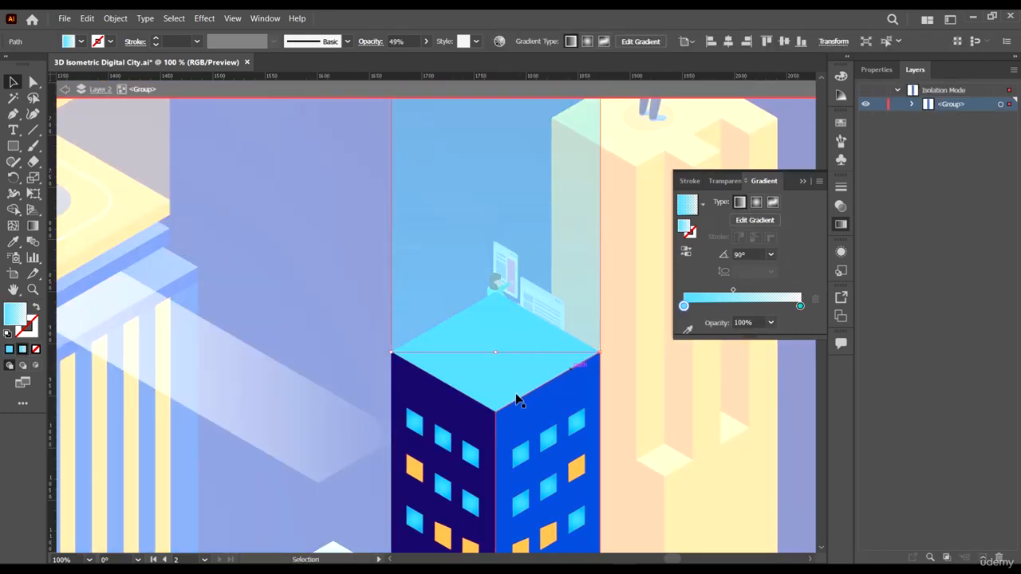
double_click(315, 157)
left_click(467, 271)
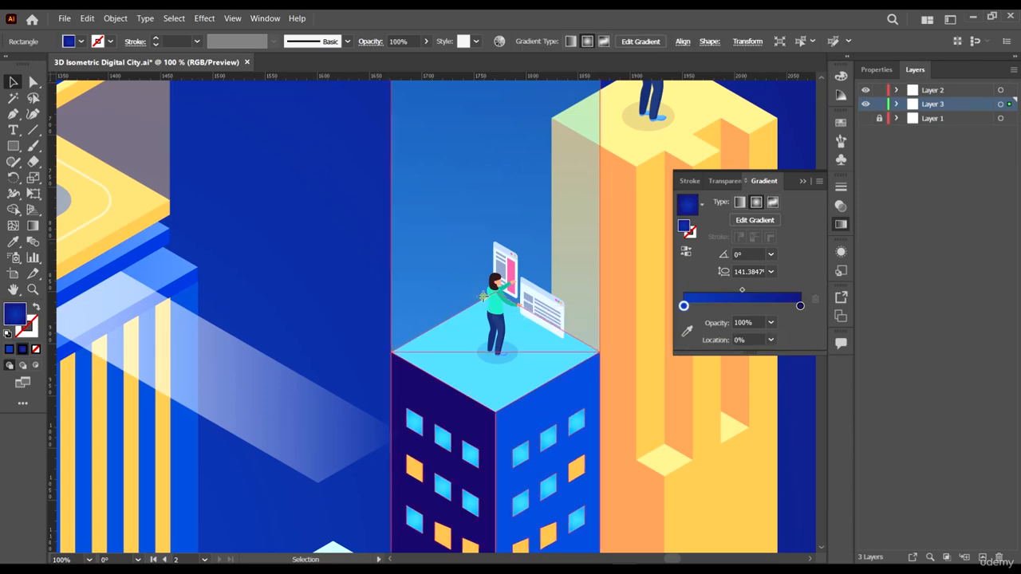
left_click(484, 294)
left_click(495, 279)
- Copy the reference's three dashed circle-topped lines onto the light beam above the blue windowed tower in the working artboard
scroll(566, 310, "down", 3)
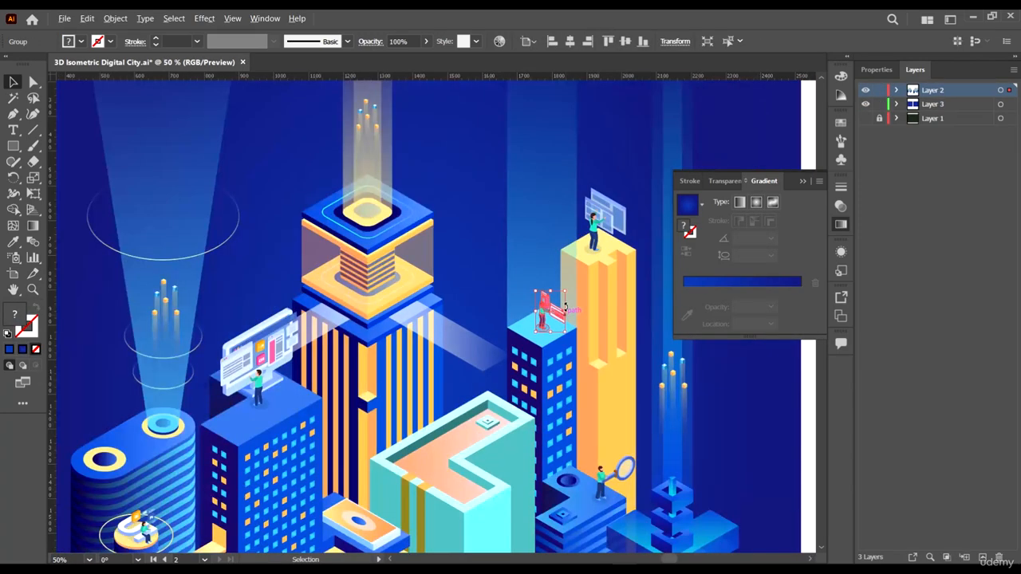
scroll(565, 309, "down", 2)
left_click_drag(322, 294, 342, 303)
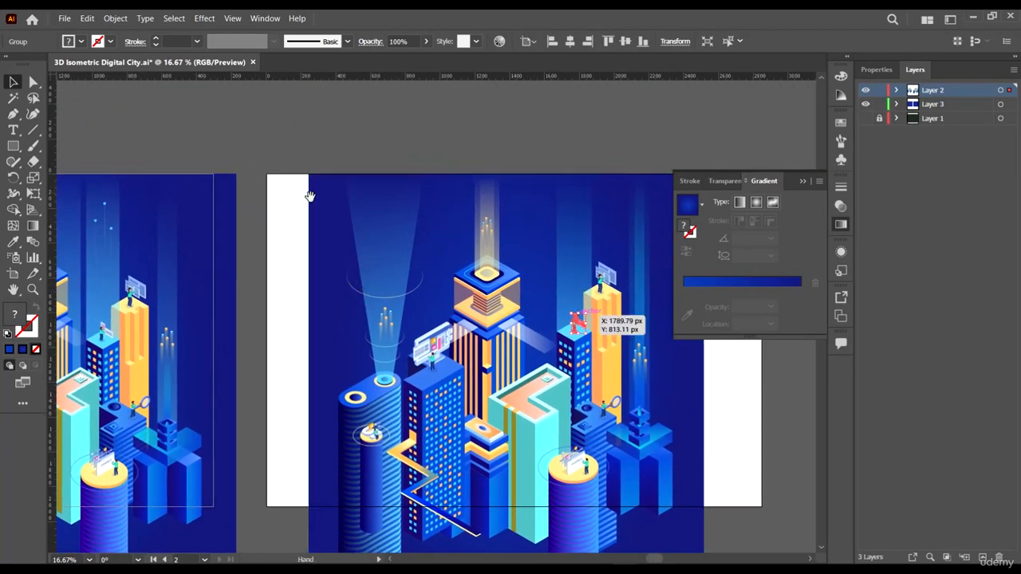
left_click_drag(309, 196, 441, 212)
scroll(200, 208, "up", 5)
scroll(428, 288, "up", 3)
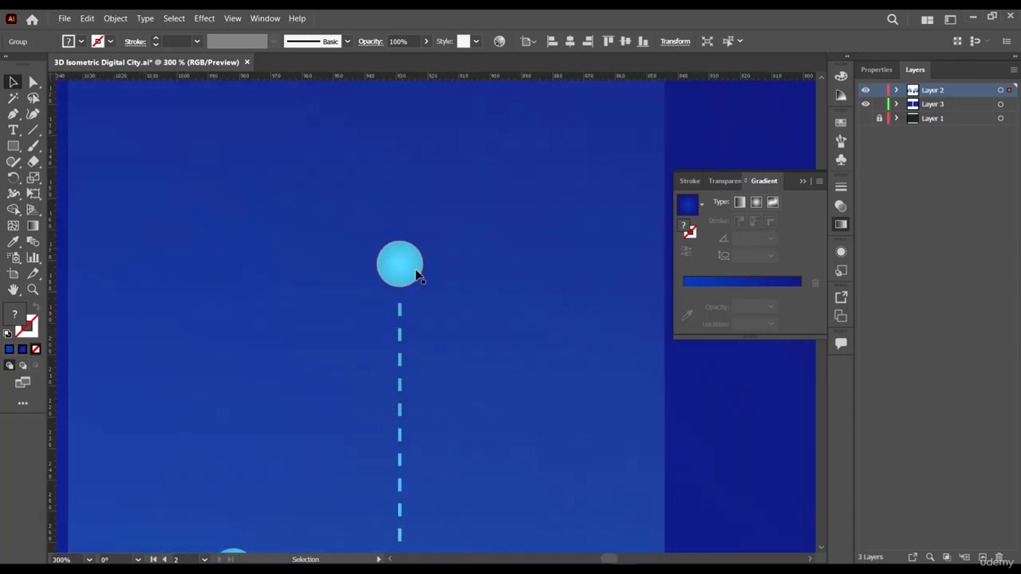
left_click(418, 275)
scroll(410, 271, "down", 3)
scroll(406, 299, "down", 1)
scroll(406, 216, "up", 4)
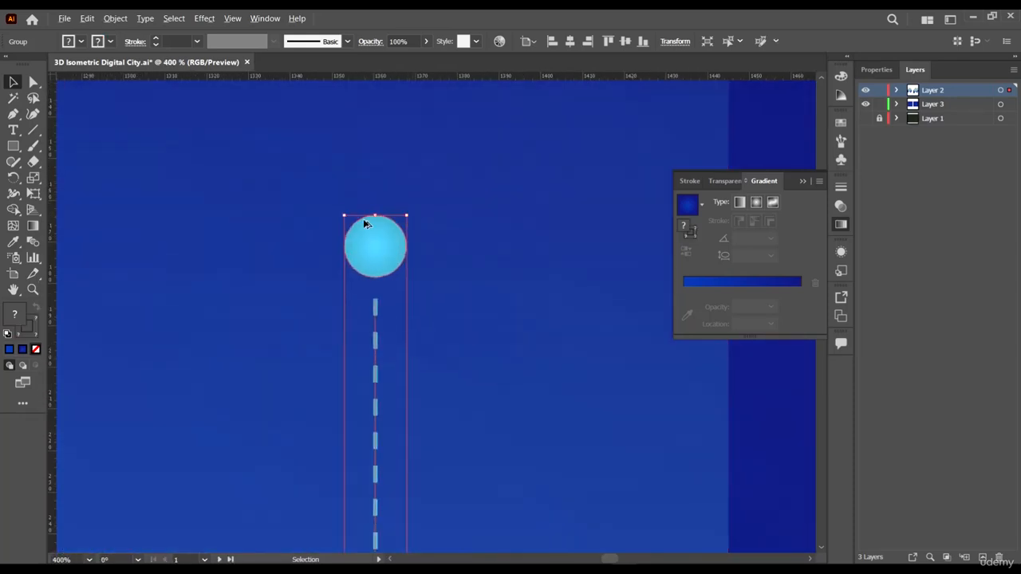
scroll(385, 280, "down", 3)
scroll(386, 232, "down", 3)
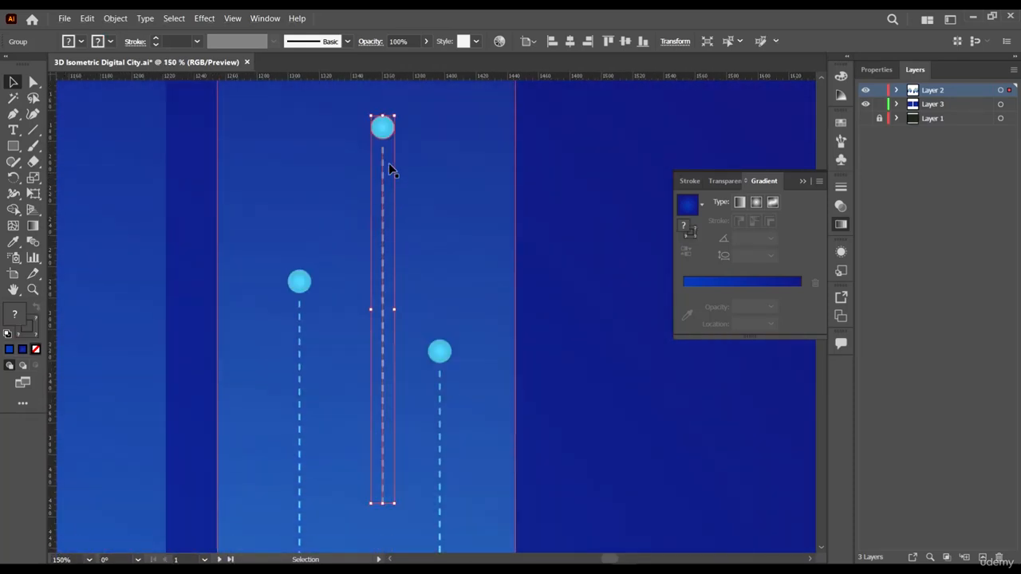
scroll(375, 323, "down", 4)
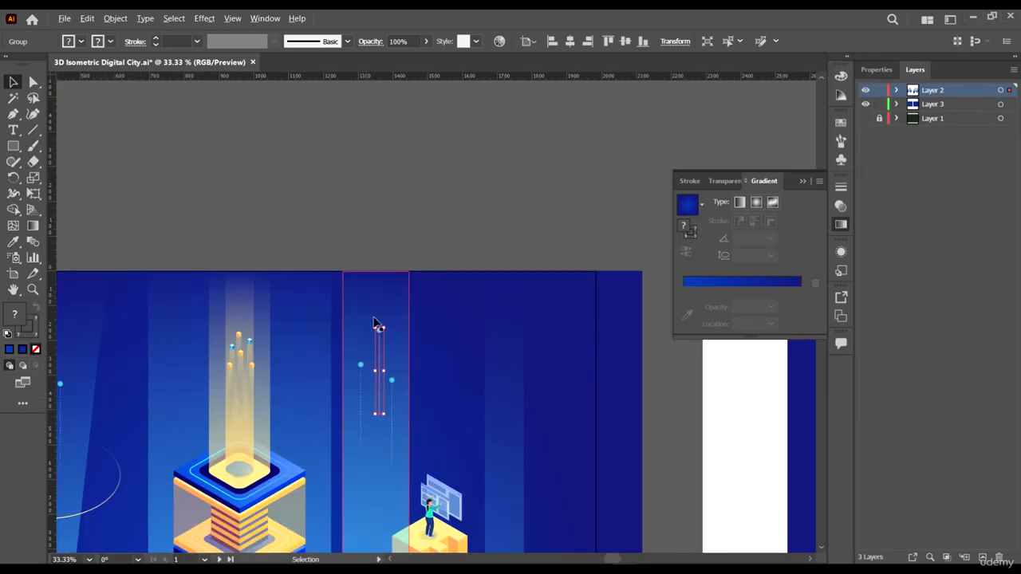
left_click(361, 366, "shift")
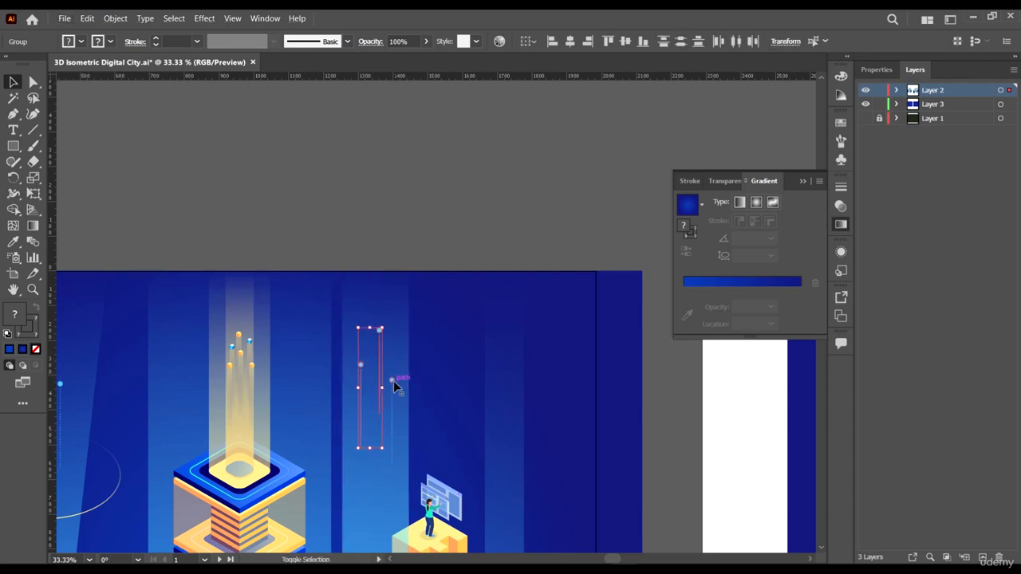
scroll(422, 401, "down", 5)
scroll(624, 405, "up", 1)
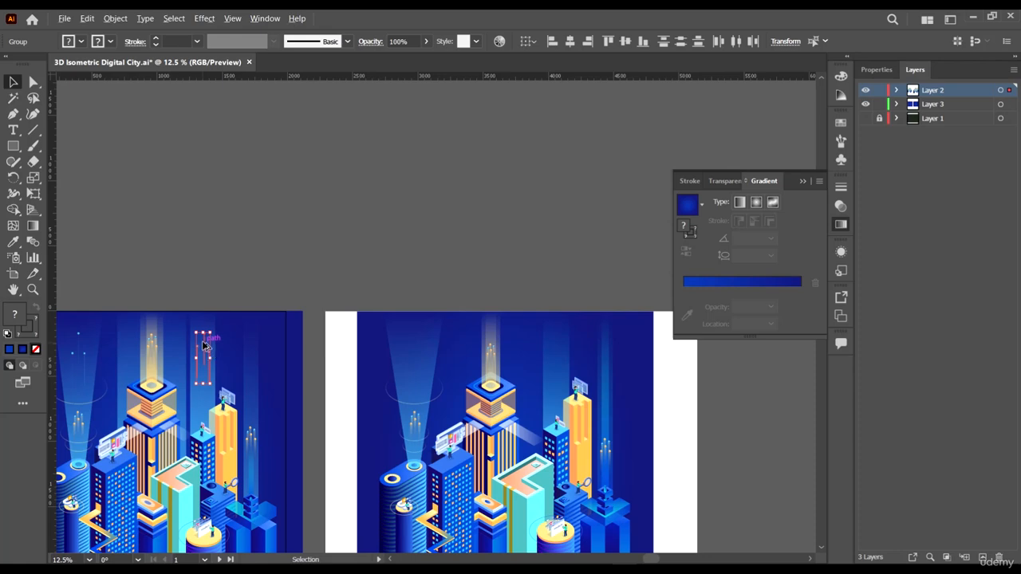
left_click_drag(327, 358, 561, 390)
scroll(567, 372, "up", 4)
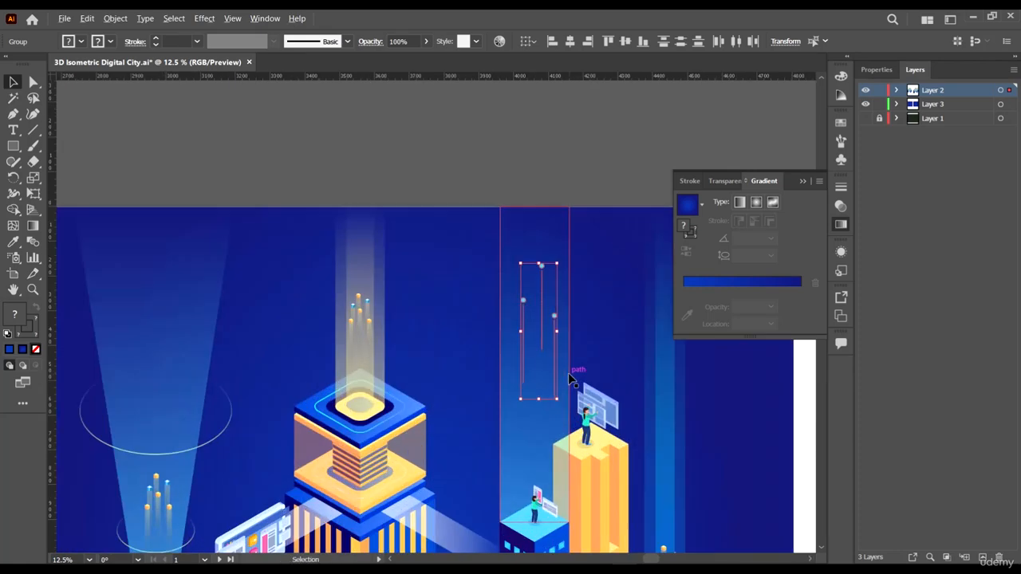
- Nudge the copied circle-topped lines left in small steps within the blue windowed tower's beam and deselect them
key("Left")
key("Left")
key("Left")
key("Left")
key("Left")
key("Left")
key("Left")
key("Left")
key("Left")
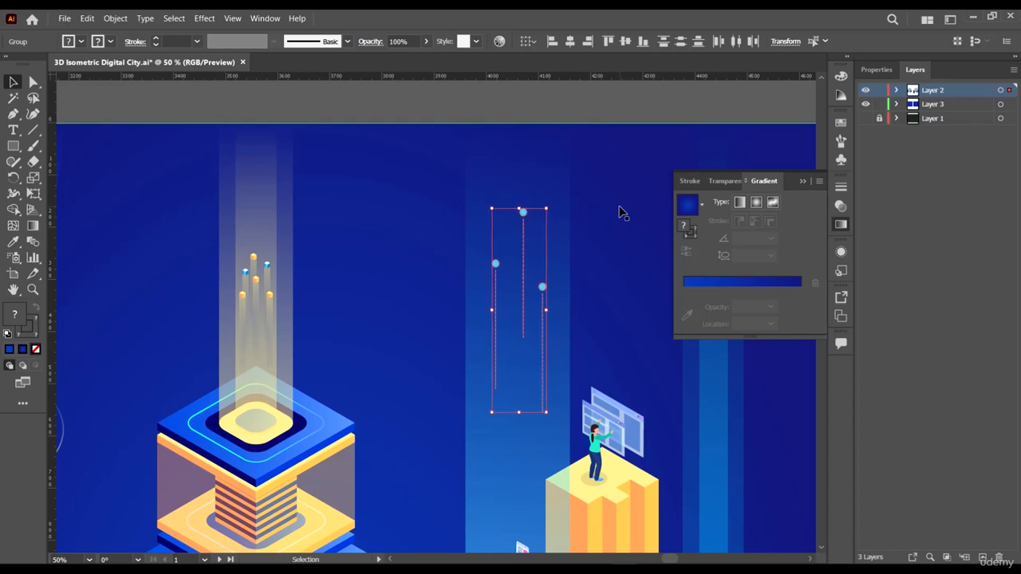
left_click(618, 207)
- Compare the upper beams, dashed lines and striped tower of the working artboard with the reference
scroll(613, 264, "down", 4)
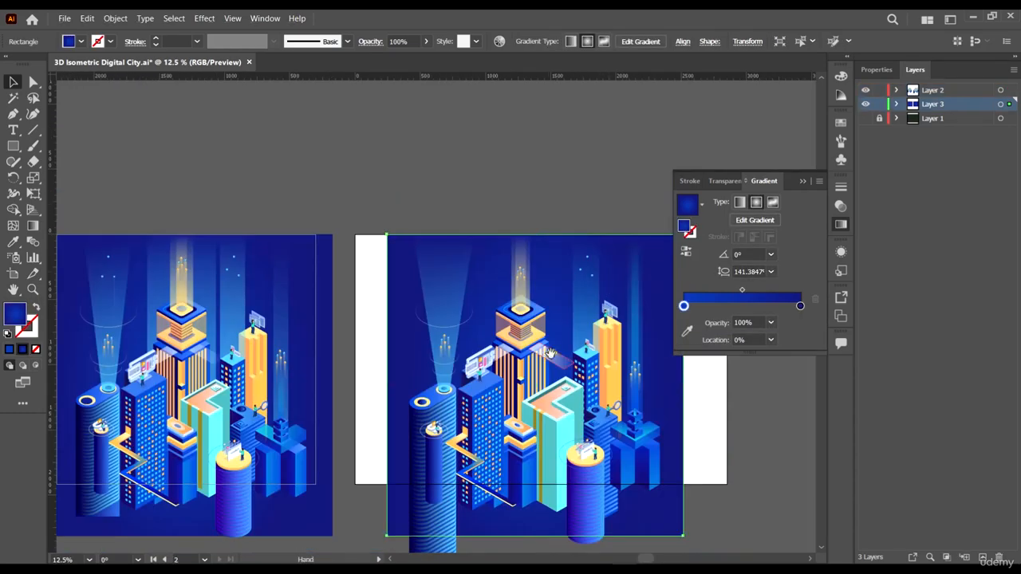
left_click_drag(550, 353, 630, 337)
scroll(190, 255, "up", 3)
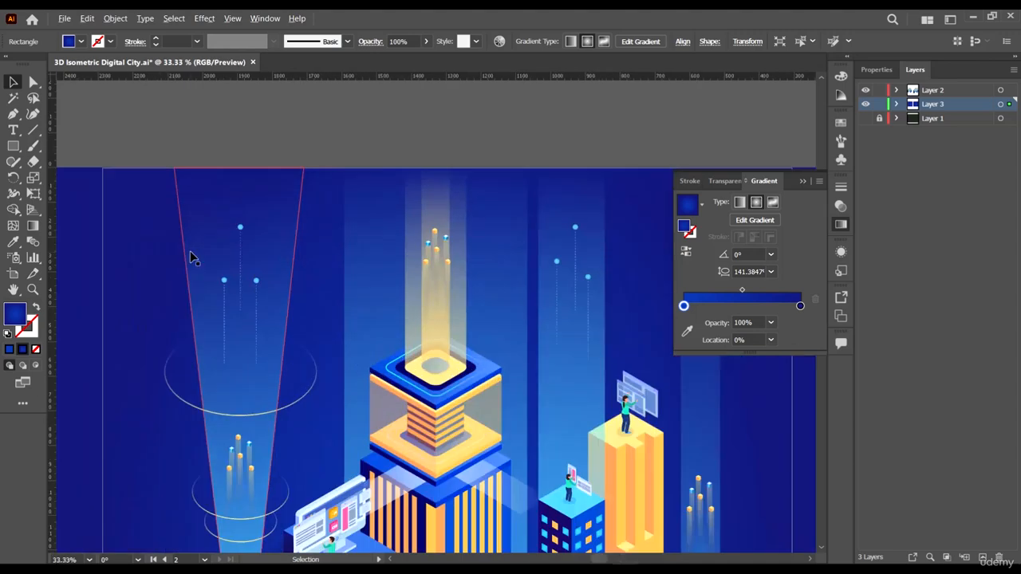
scroll(190, 257, "up", 1)
left_click_drag(266, 216, 578, 287)
scroll(231, 283, "down", 4)
left_click(581, 214)
left_click_drag(600, 383, 383, 339)
scroll(435, 327, "up", 5)
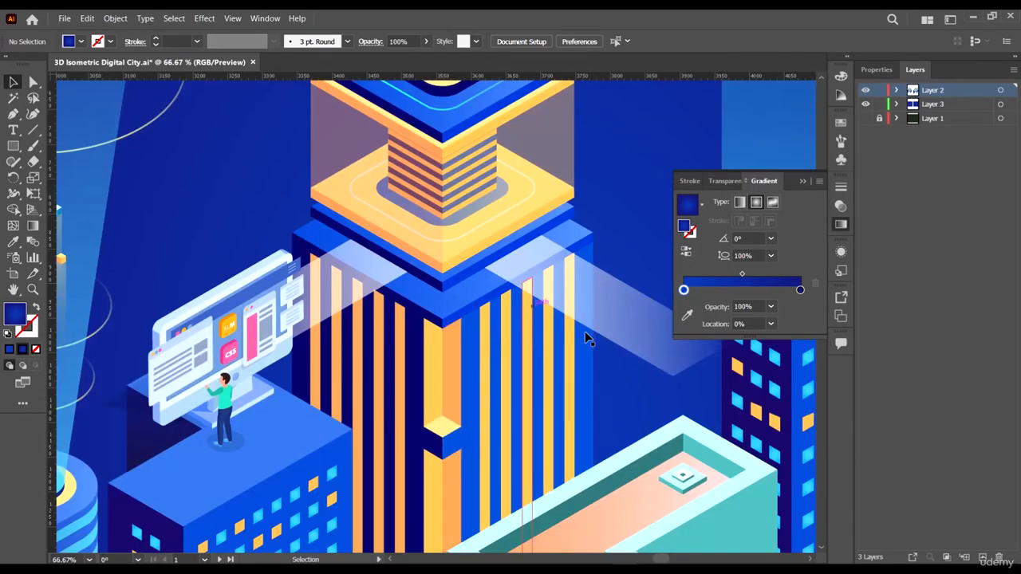
left_click_drag(582, 346, 420, 327)
- Isolate the striped tower's group and shift the gradient midpoint of its right-hand white light beam towards the opaque stop
left_click(523, 315)
key("a")
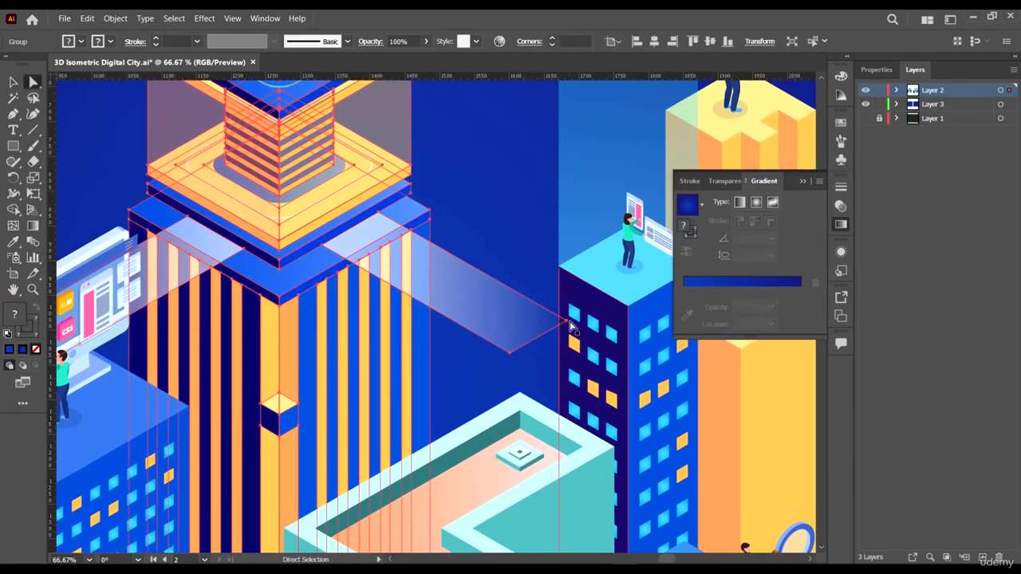
left_click(567, 321)
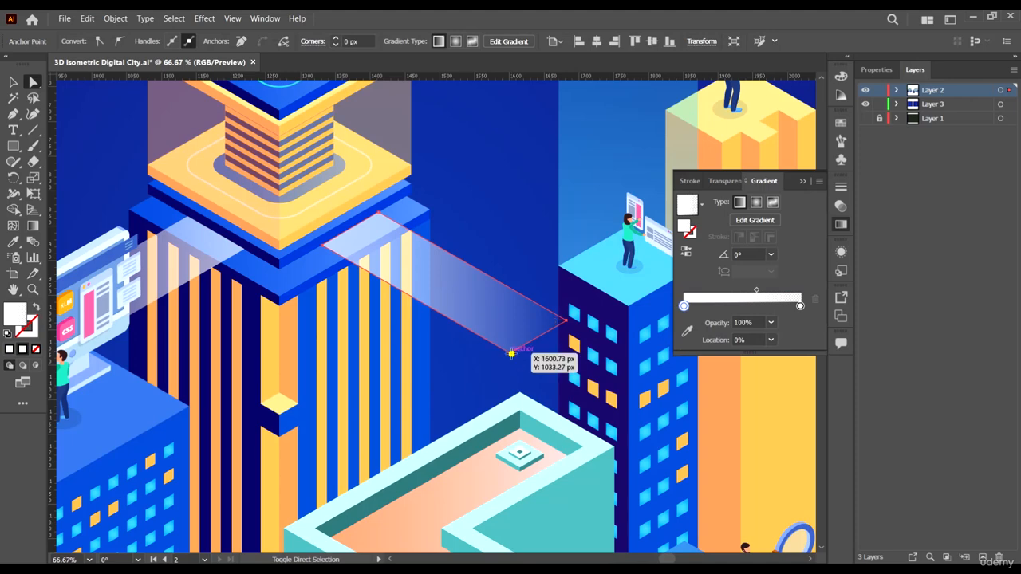
left_click(510, 348)
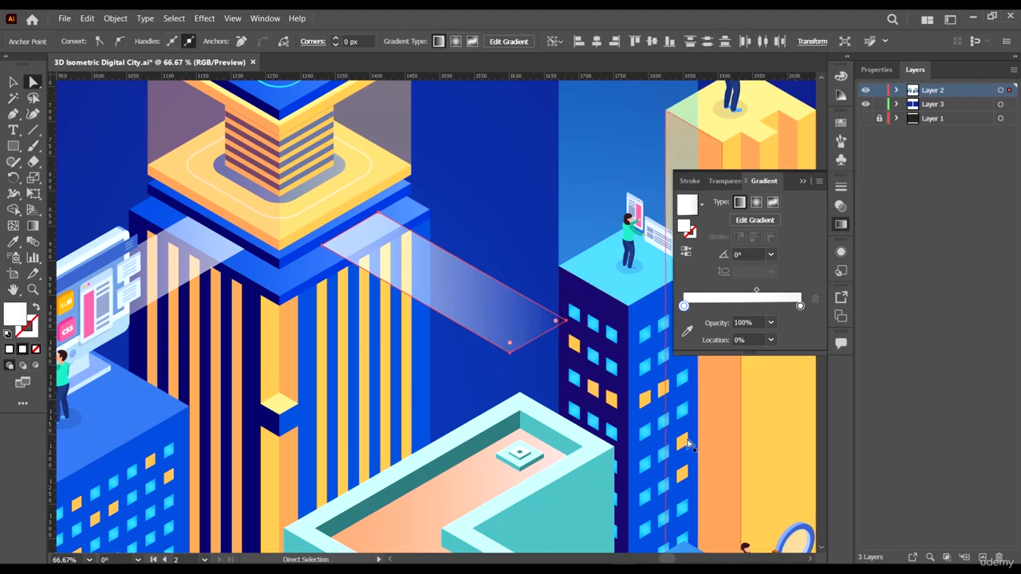
left_click(17, 88)
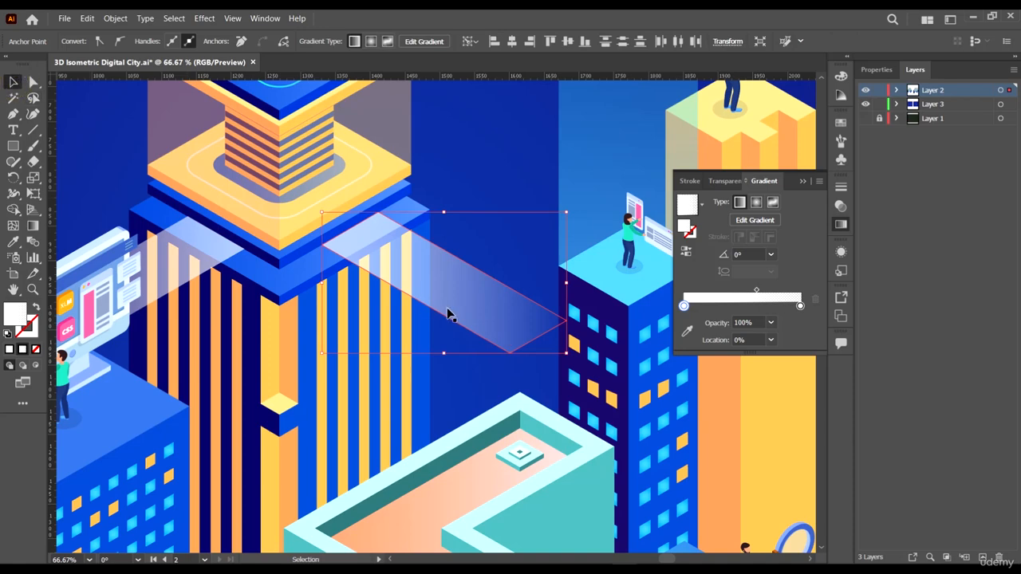
double_click(485, 322)
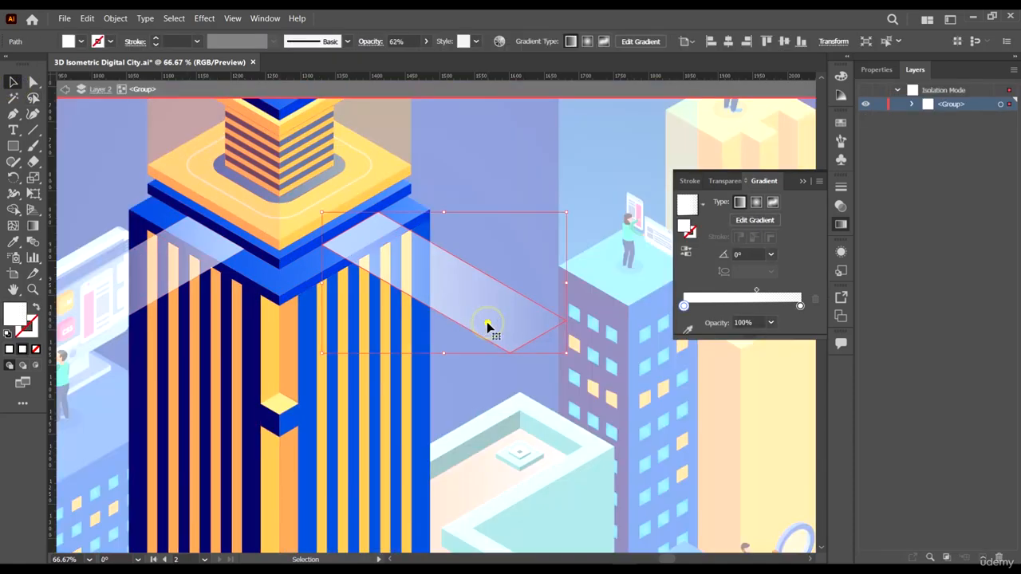
left_click_drag(510, 359, 508, 383)
left_click(490, 353)
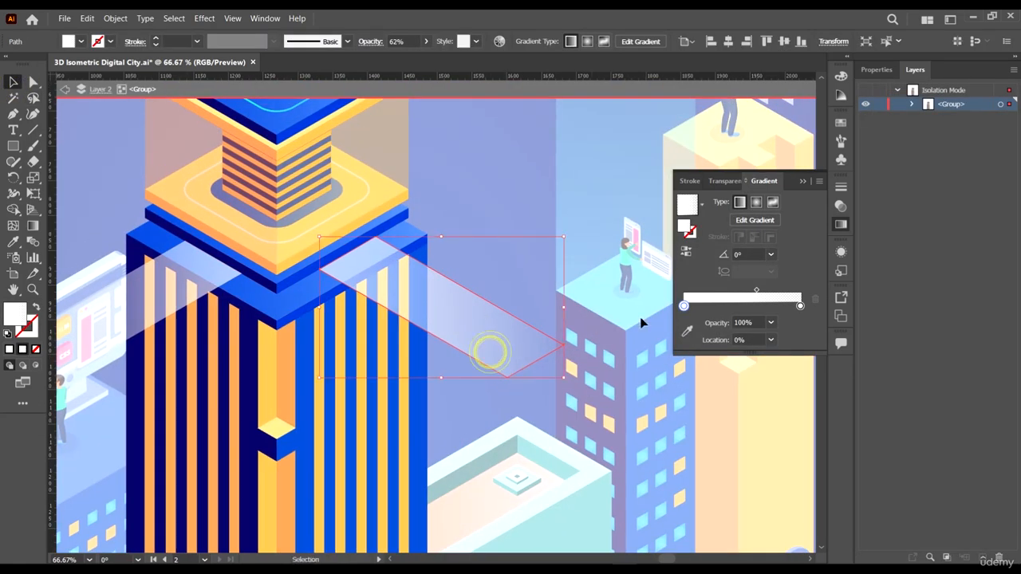
left_click(756, 291)
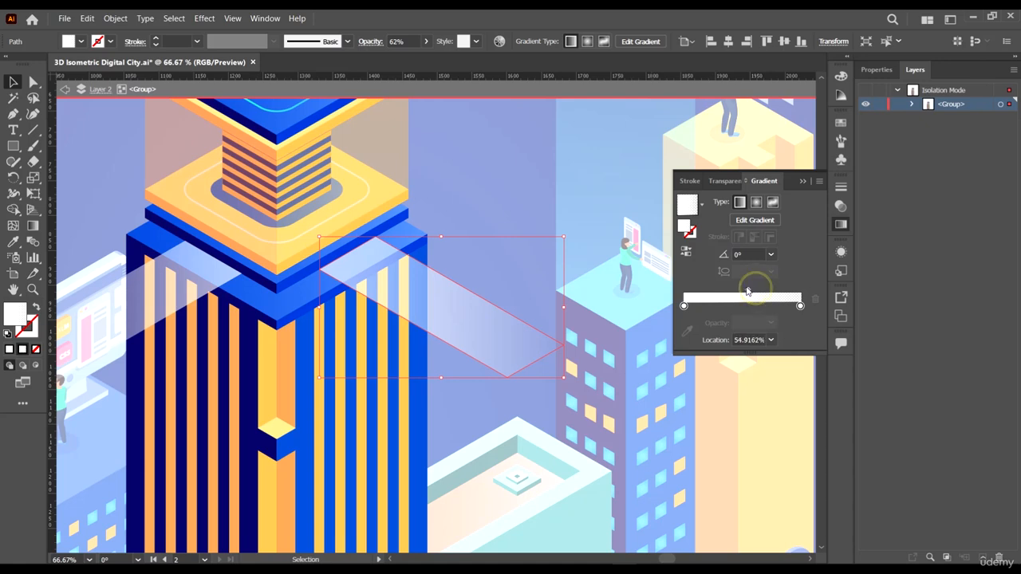
left_click_drag(741, 290, 740, 290)
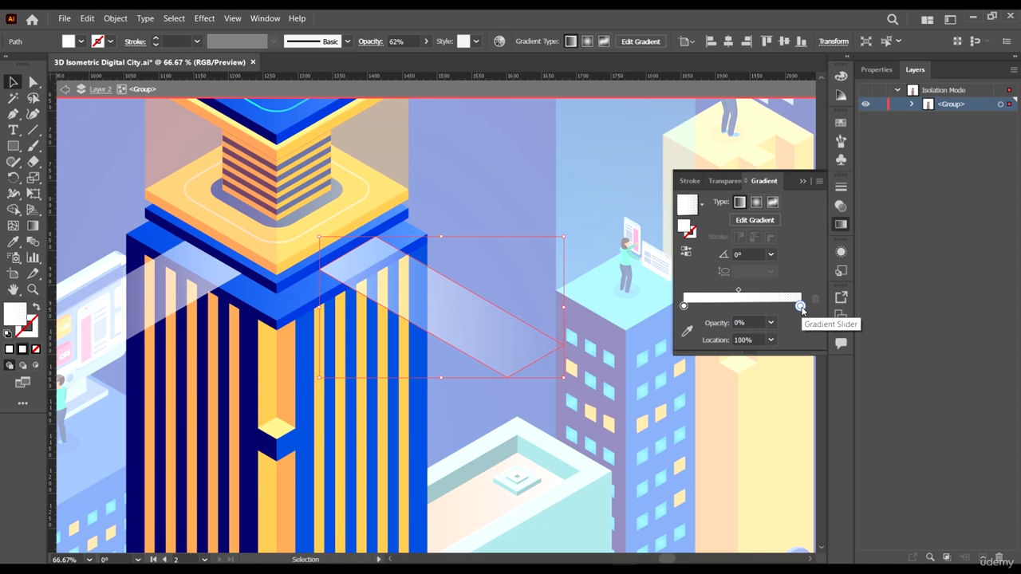
double_click(465, 153)
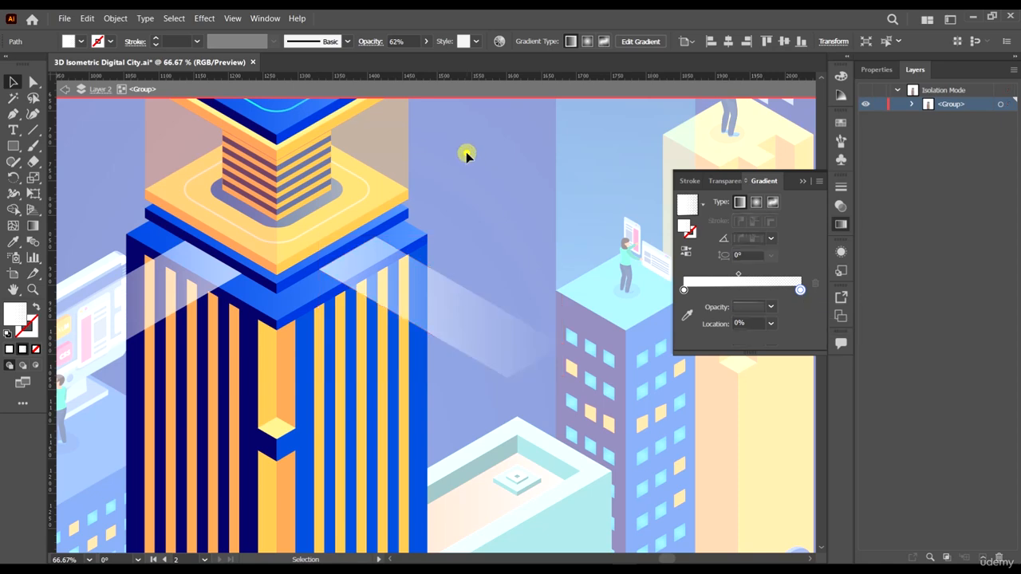
- Try gradient angles of 135°, -135°, 180° and -180° on the striped tower's right-hand white beam, returning to 0°
left_click(505, 311)
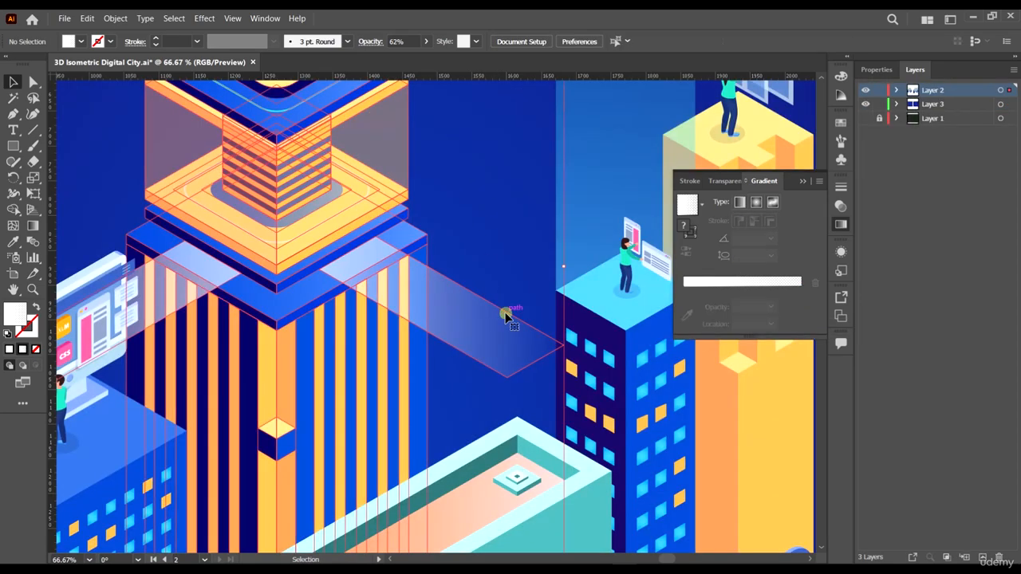
double_click(506, 323)
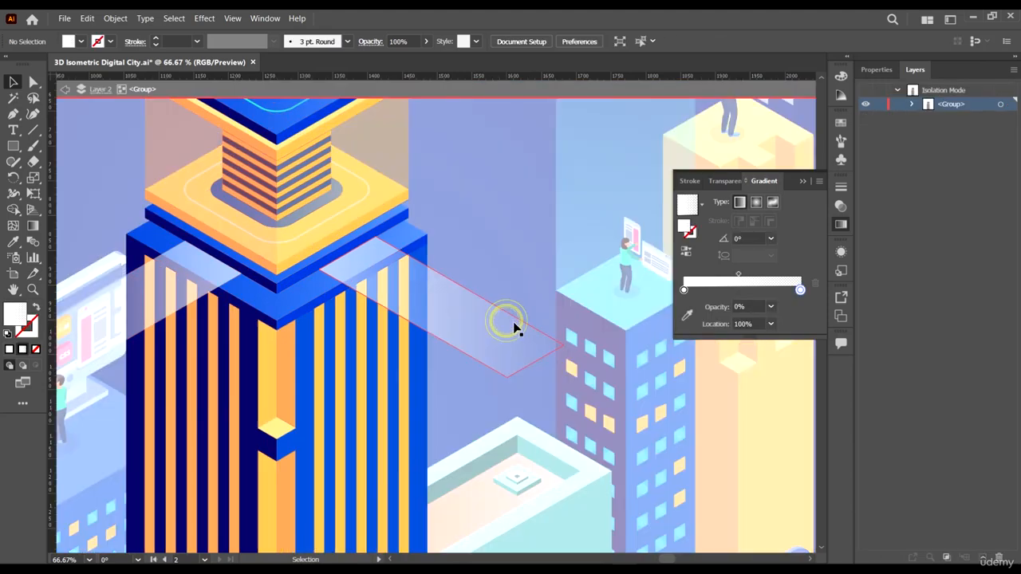
left_click(536, 319)
left_click(771, 254)
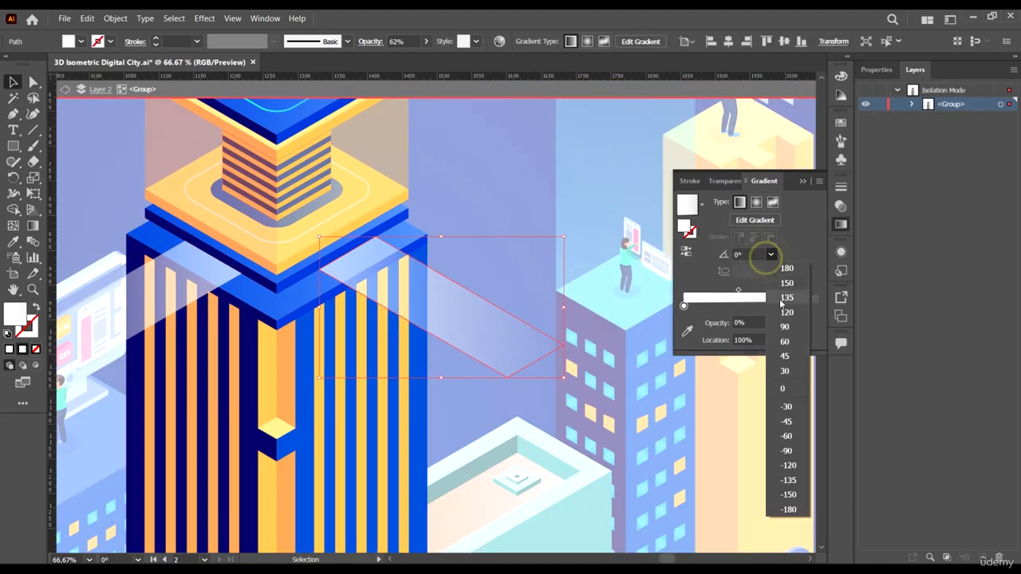
left_click(787, 298)
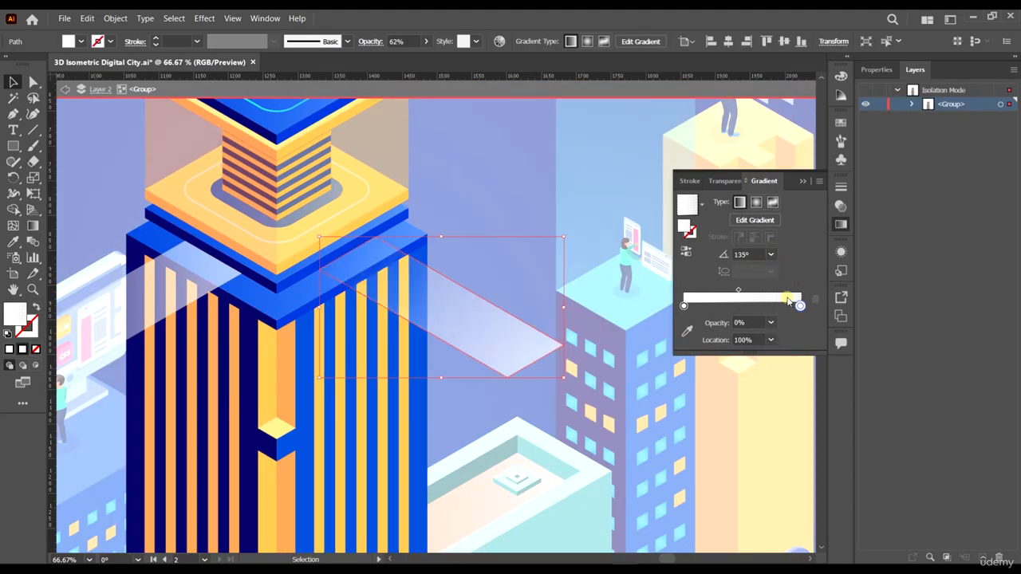
left_click(771, 254)
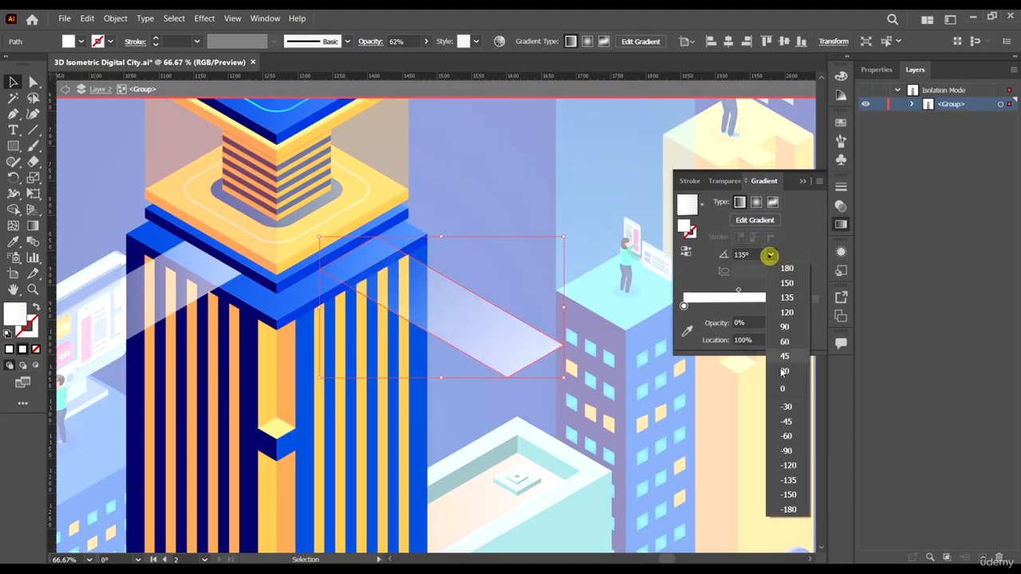
left_click(789, 480)
left_click(770, 254)
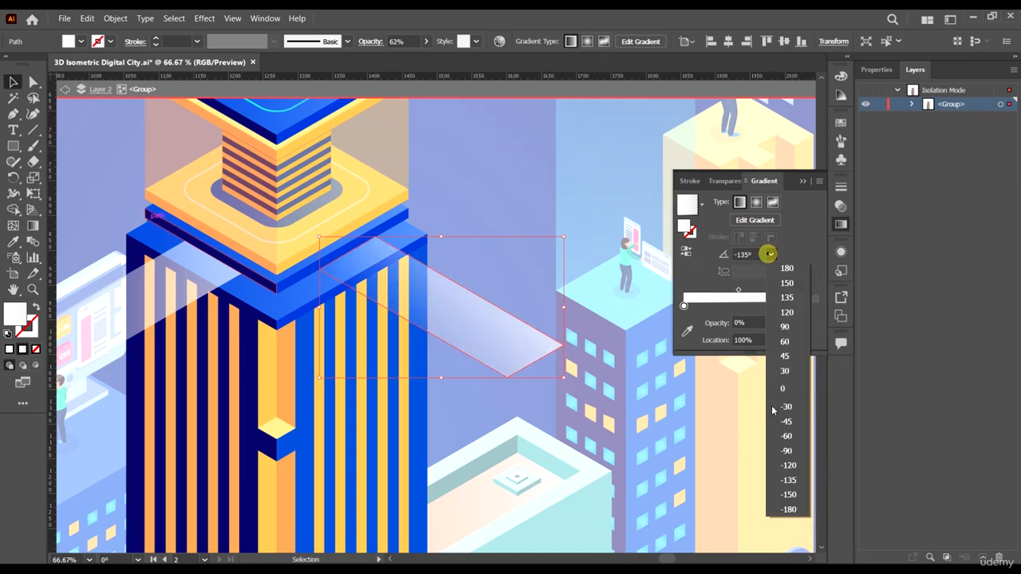
left_click(790, 269)
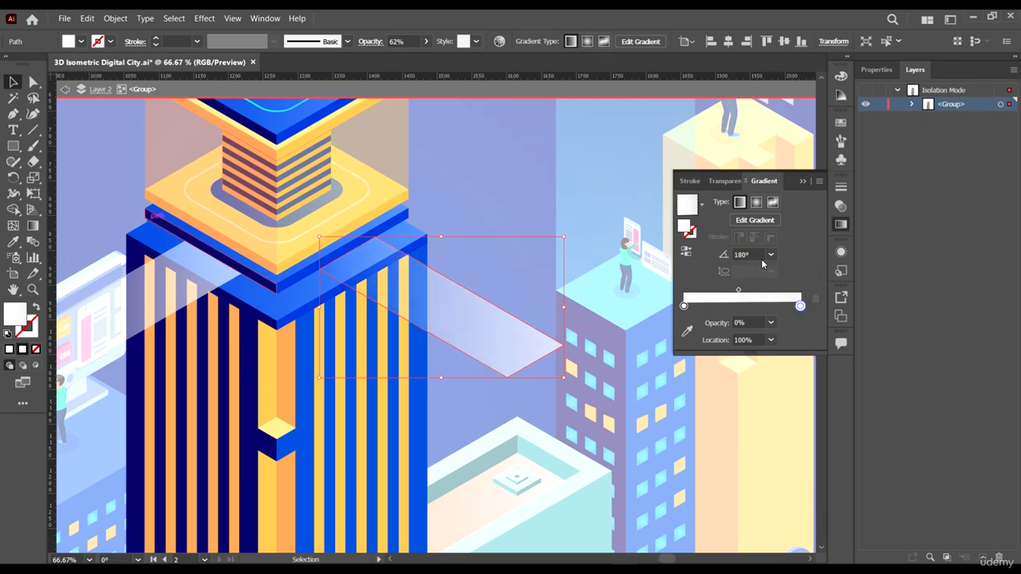
left_click(770, 255)
left_click(780, 510)
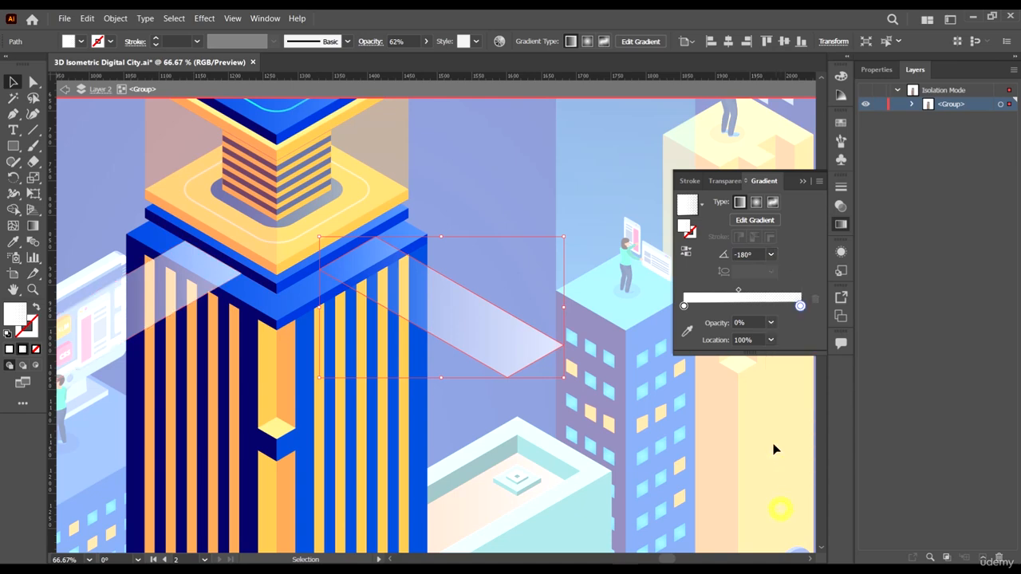
left_click(770, 254)
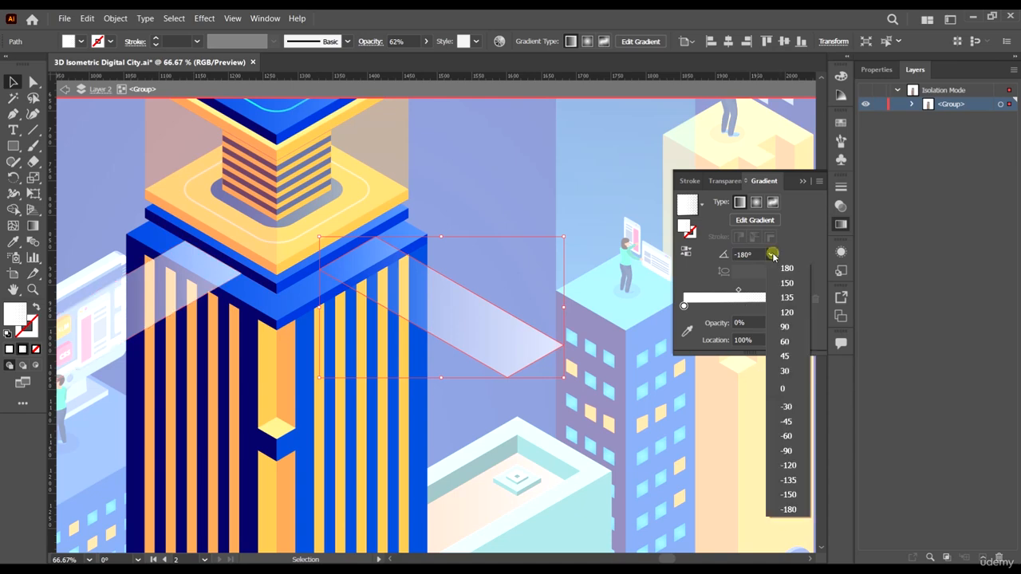
left_click(786, 389)
- Try gradient angles such as -37°, -140°, -180° and -10° on the striped tower's right-hand white beam
scroll(755, 252, "down", 5)
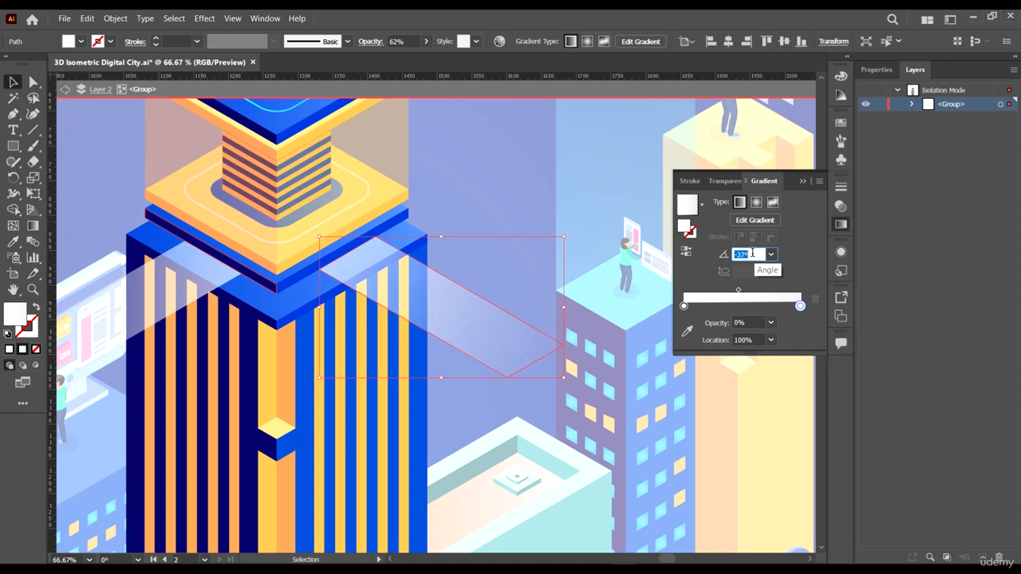
scroll(752, 253, "down", 10)
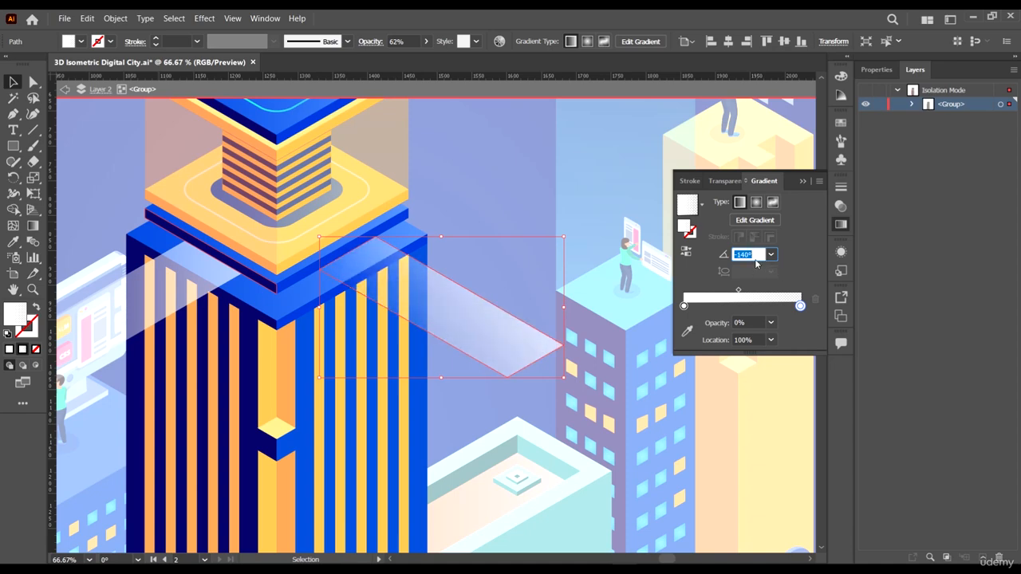
scroll(758, 254, "up", 4)
scroll(758, 254, "down", 6)
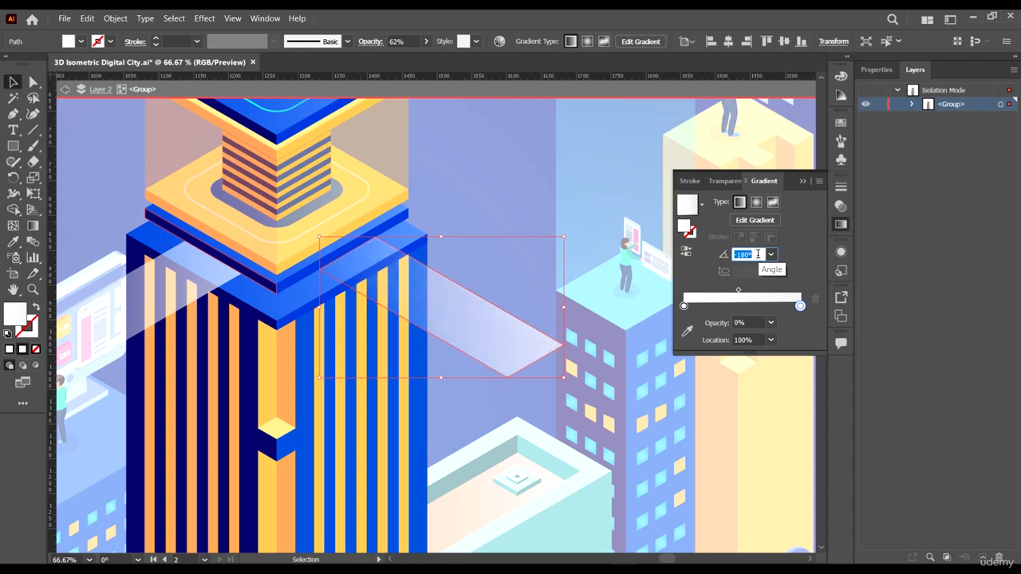
scroll(757, 257, "up", 13)
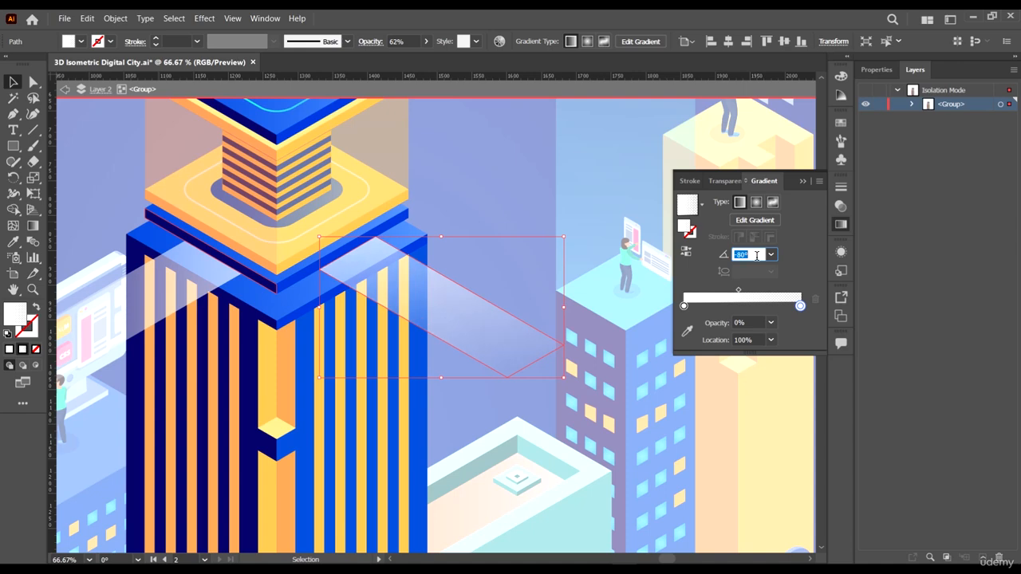
scroll(755, 256, "up", 3)
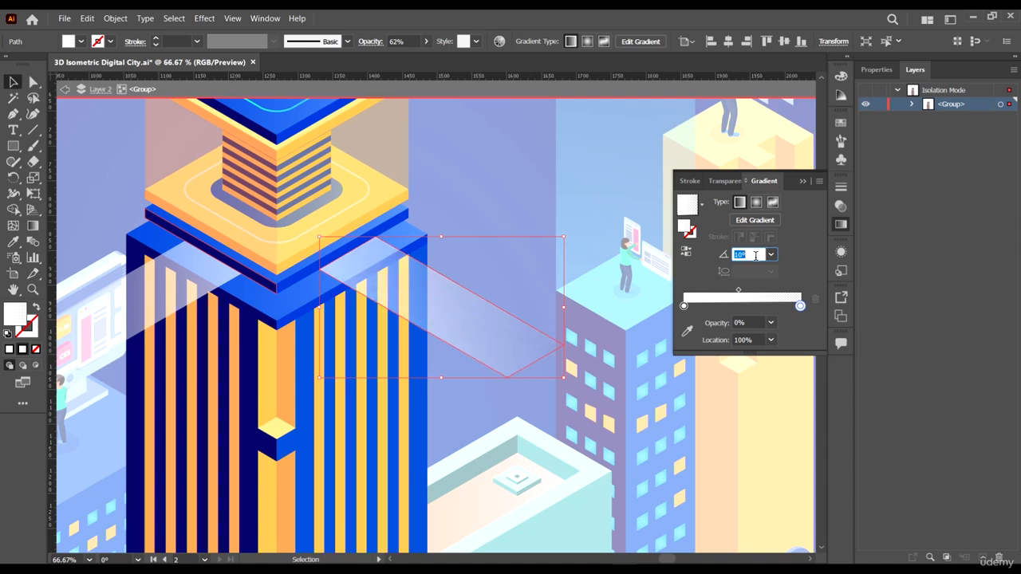
left_click(548, 193)
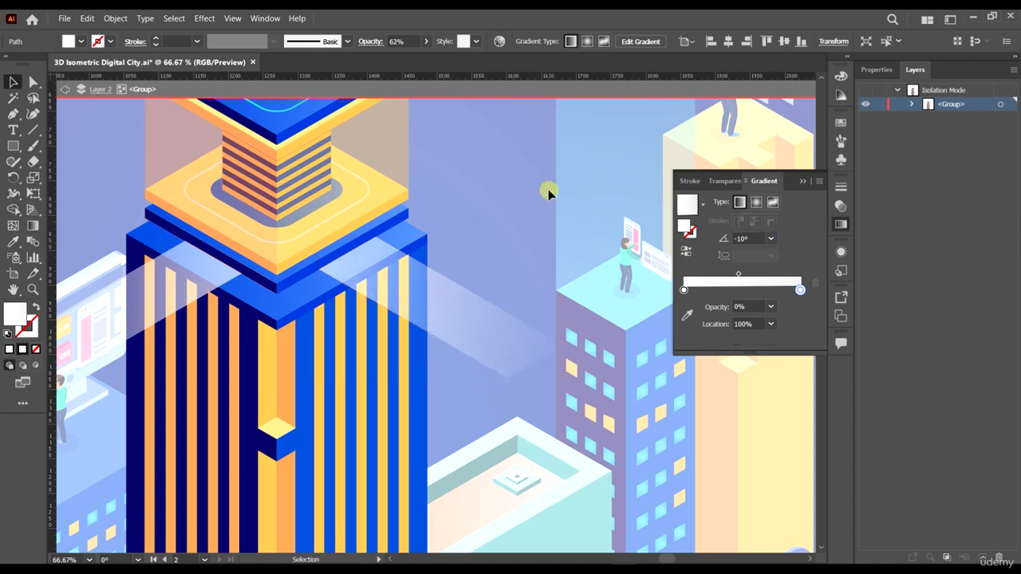
left_click(741, 239)
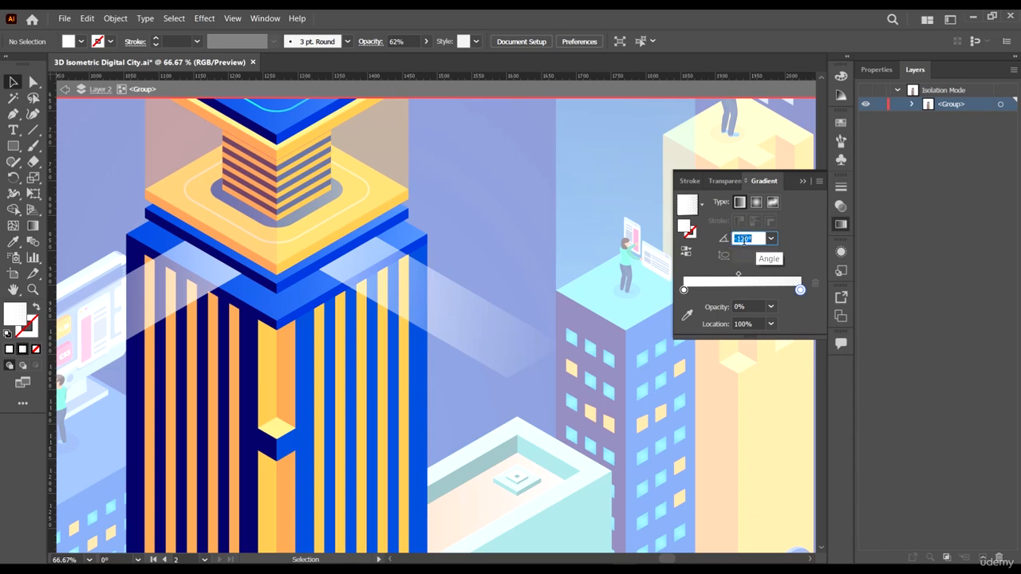
- Set the gradient angle of the striped tower's right-hand white beam to -60° and leave isolation mode
left_click(495, 334)
left_click(742, 252)
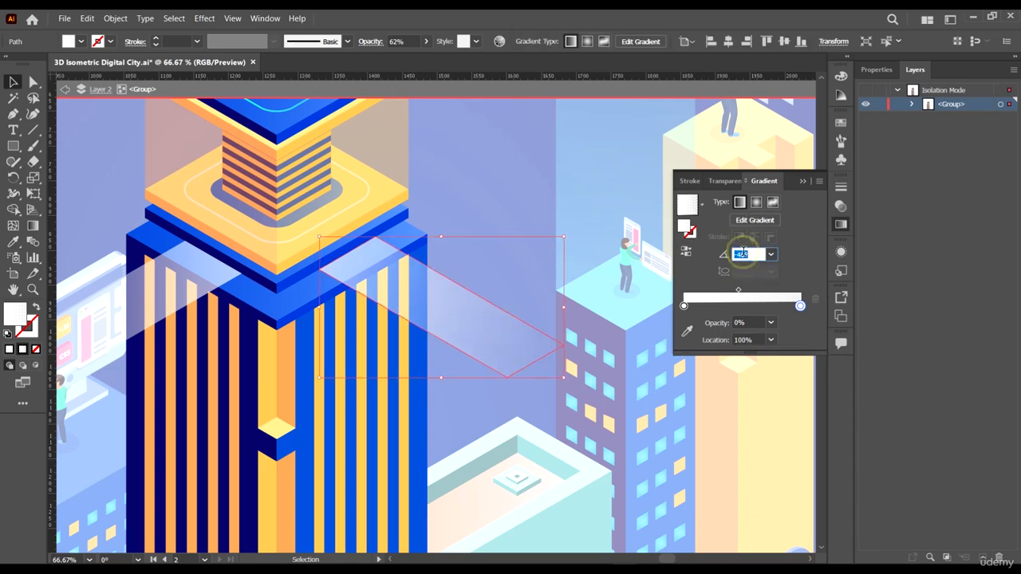
type("-90")
key("Return")
scroll(743, 251, "up", 7)
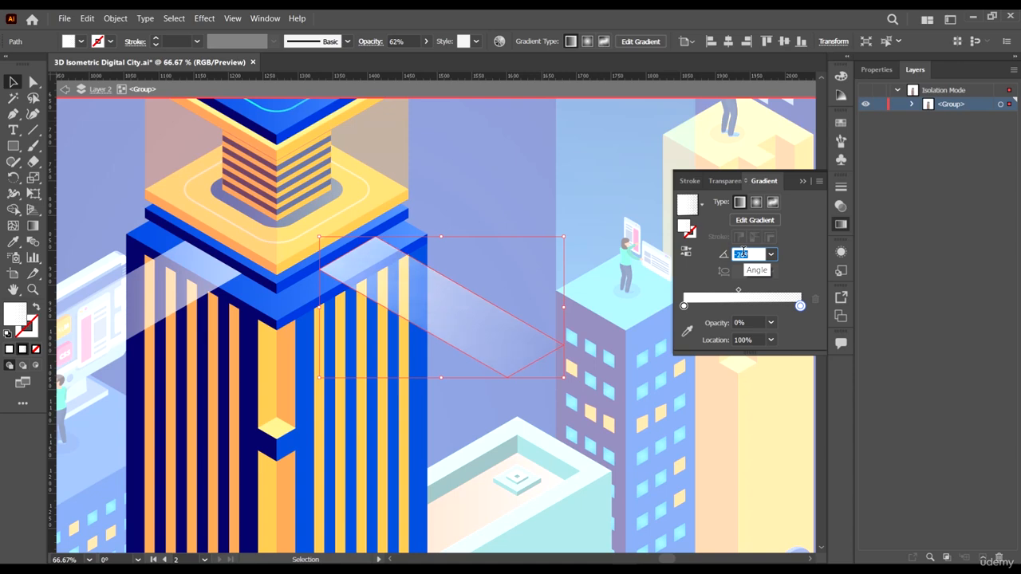
scroll(741, 253, "up", 2)
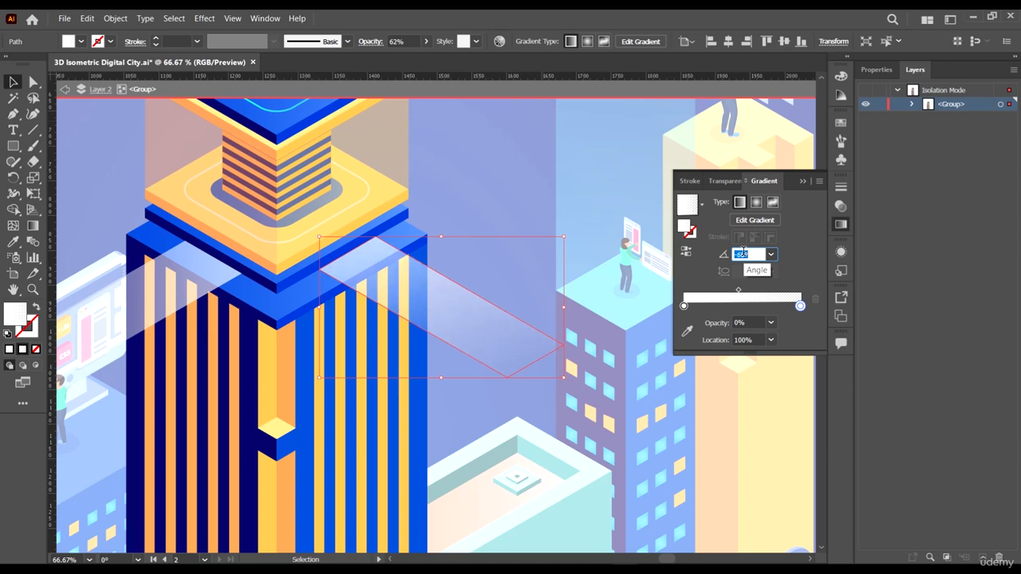
left_click(583, 208)
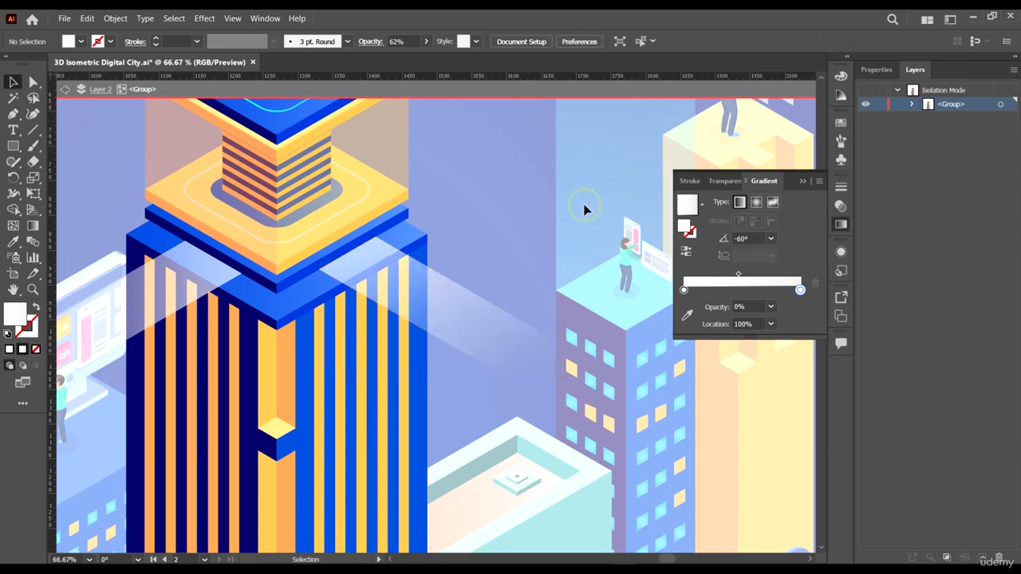
left_click(499, 323)
double_click(534, 185)
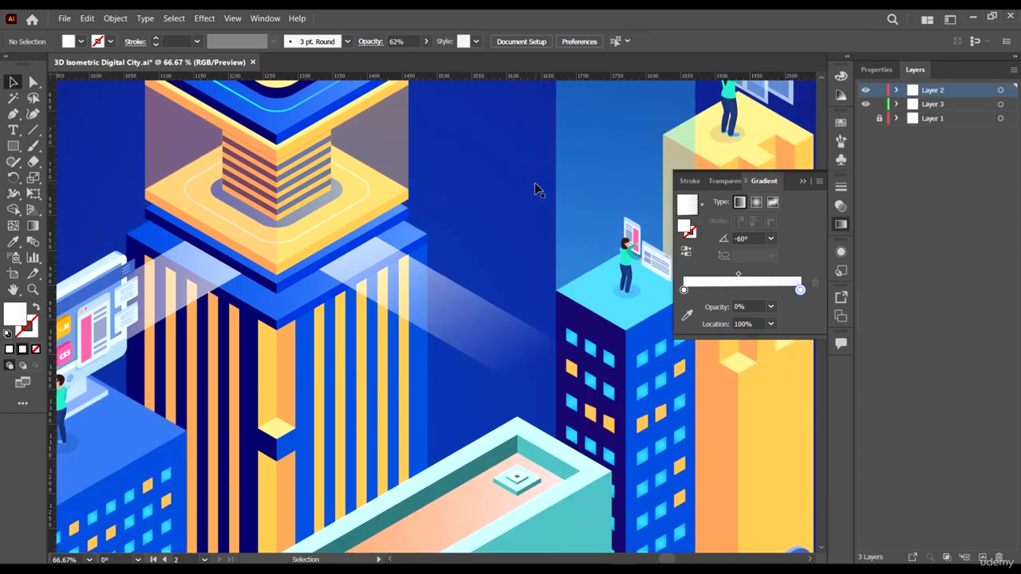
- Isolate the striped tower's group, lower the right-hand white beam's opacity to about 53% and leave isolation mode
scroll(535, 184, "down", 2)
left_click(501, 257)
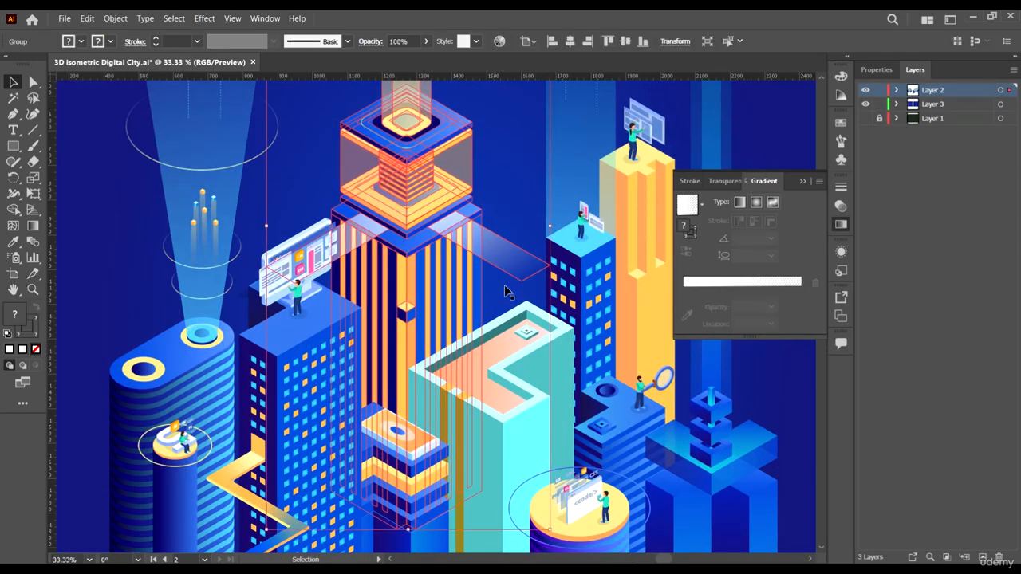
double_click(501, 257)
left_click(504, 256)
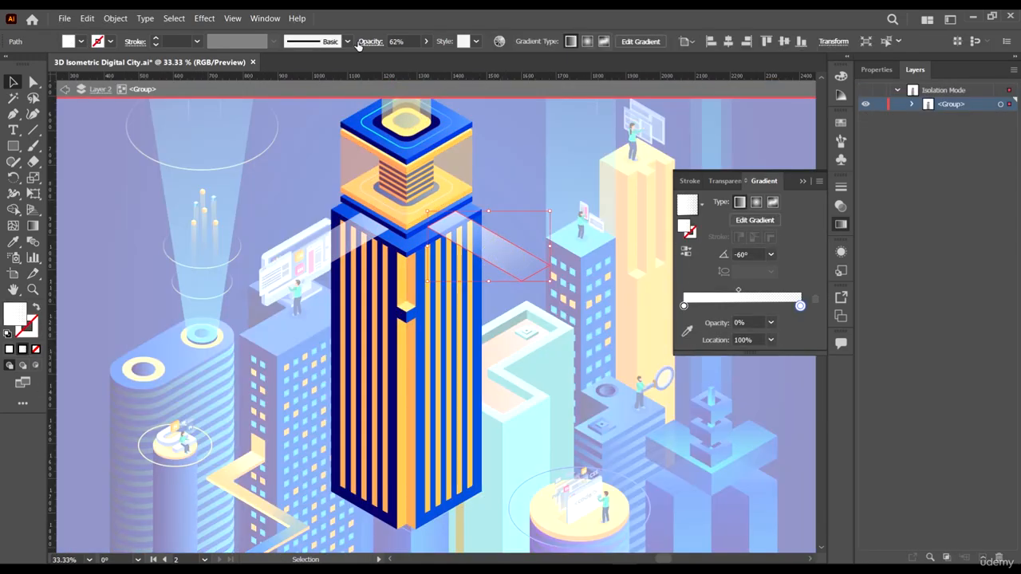
left_click(424, 42)
left_click_drag(404, 55, 399, 55)
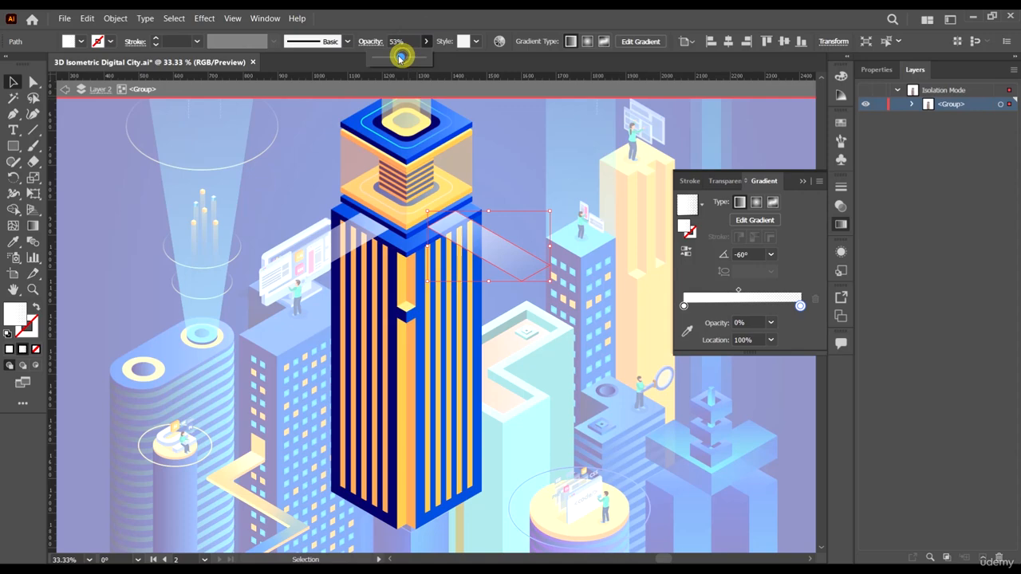
left_click(527, 140)
double_click(527, 140)
- Move the left edge of Artboard 1 copy inside the blue background, making the artboard about 2554 px wide
scroll(541, 204, "down", 3)
left_click(611, 254)
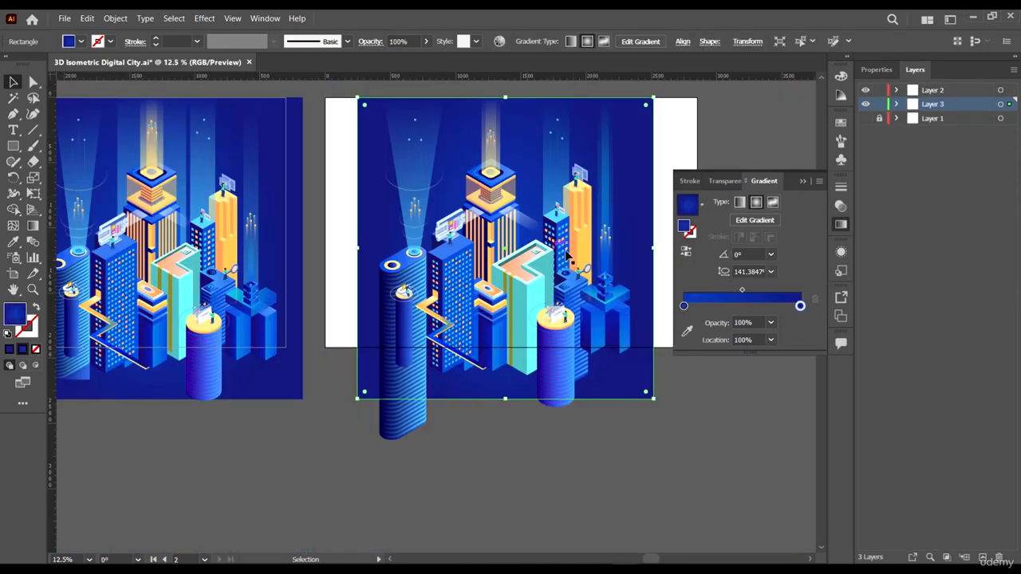
left_click_drag(654, 445, 657, 499)
left_click(714, 492)
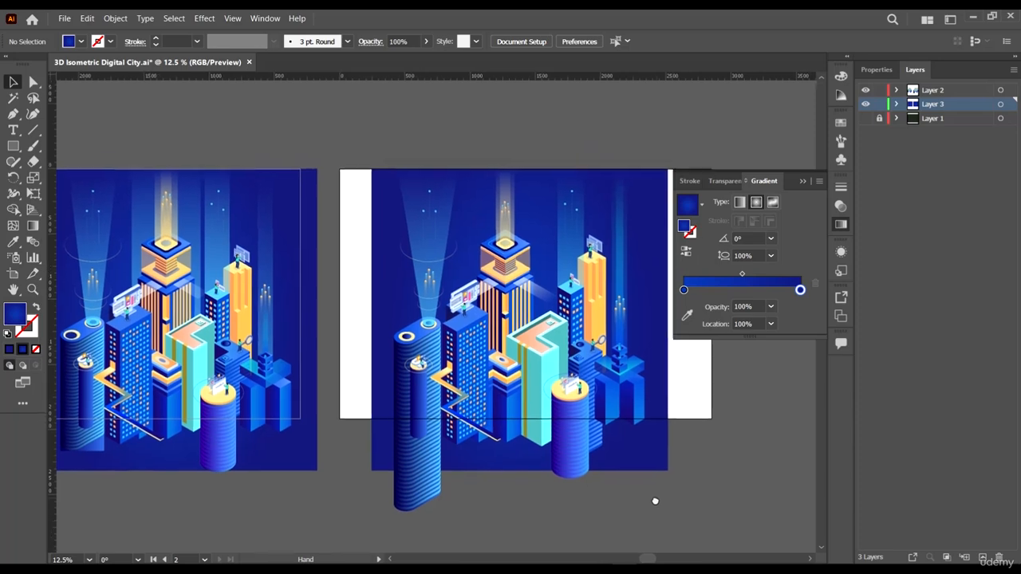
scroll(634, 379, "right", 1)
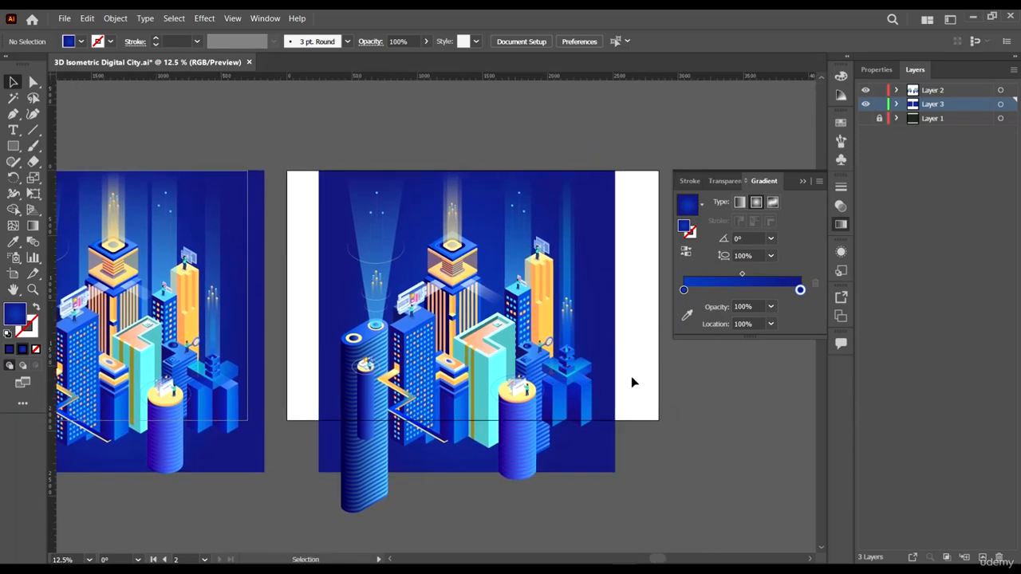
scroll(68, 184, "up", 1)
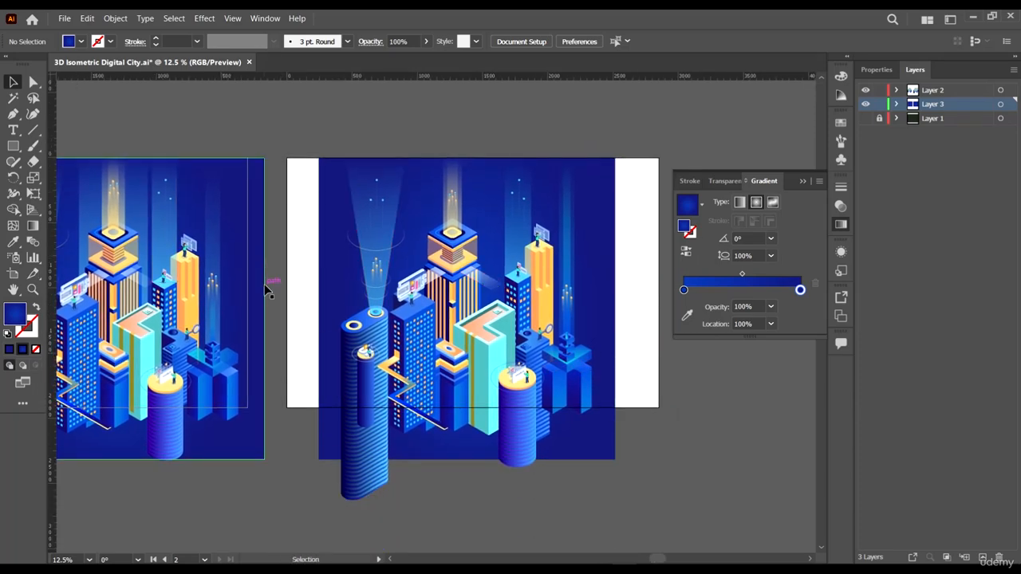
left_click(264, 283)
left_click(13, 273)
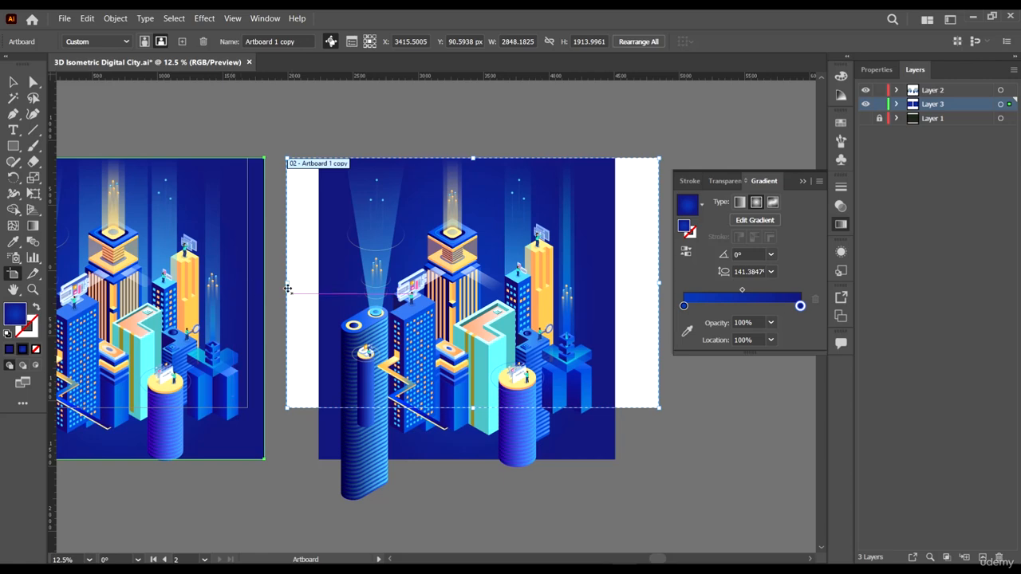
left_click_drag(287, 283, 333, 309)
scroll(332, 349, "left", 2)
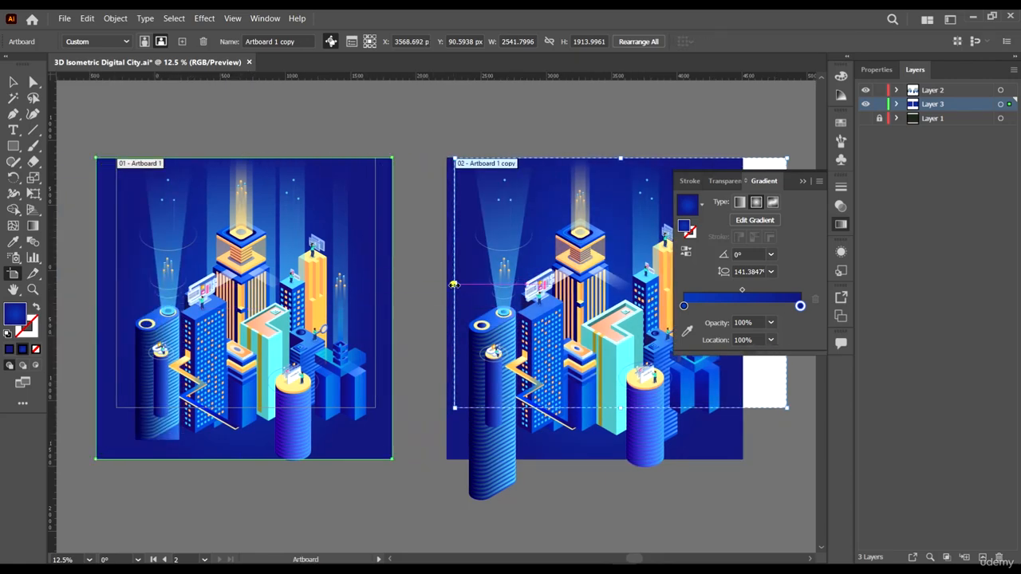
left_click_drag(455, 284, 453, 284)
- Pull the right edge of Artboard 1 copy inside the blue background, narrowing it to about 2137 px, and deselect everything
scroll(462, 313, "right", 2)
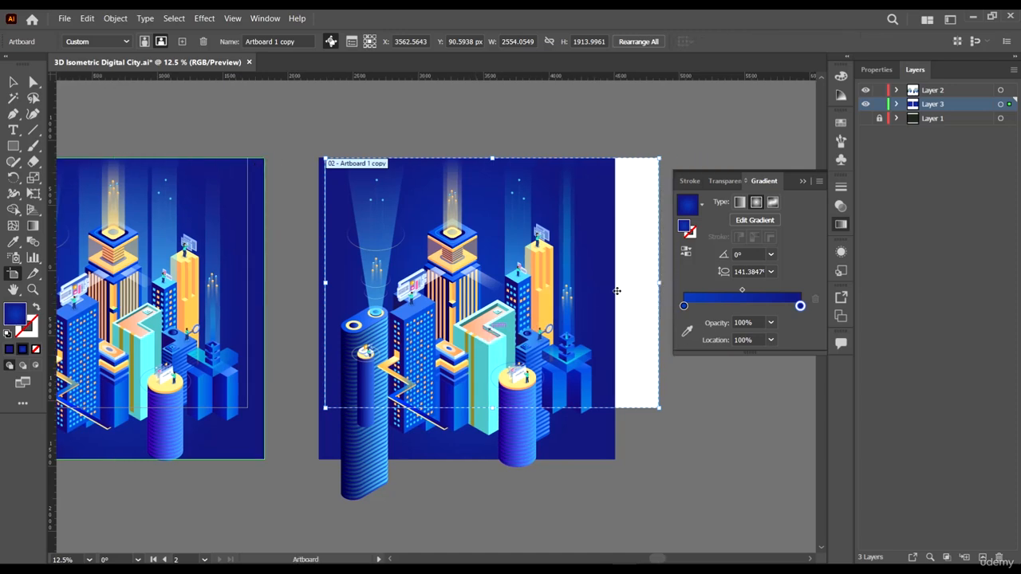
left_click_drag(661, 283, 604, 279)
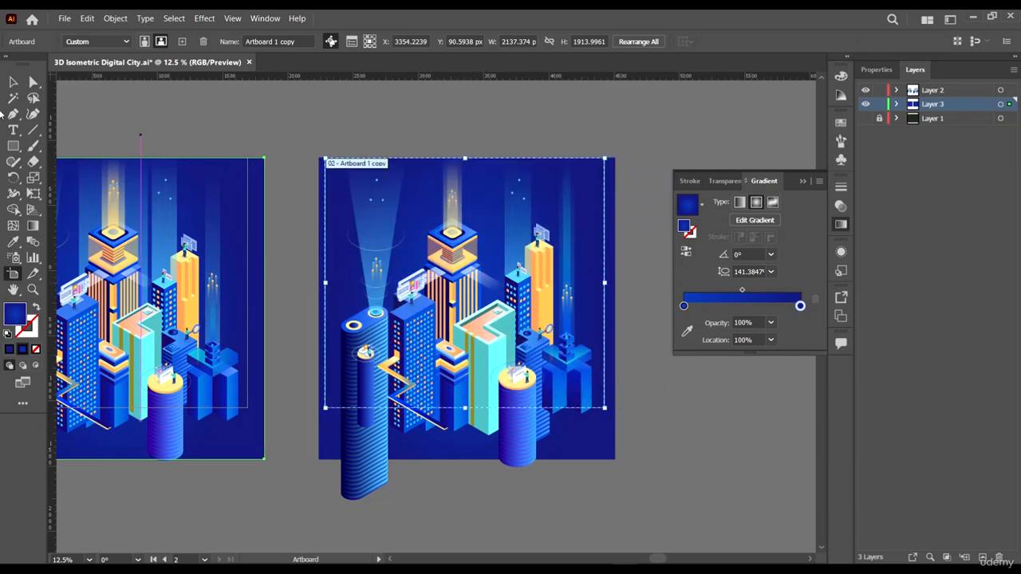
left_click(14, 81)
left_click(459, 130)
- Turn on Trim View to hide the artwork outside the artboards
scroll(582, 223, "up", 2)
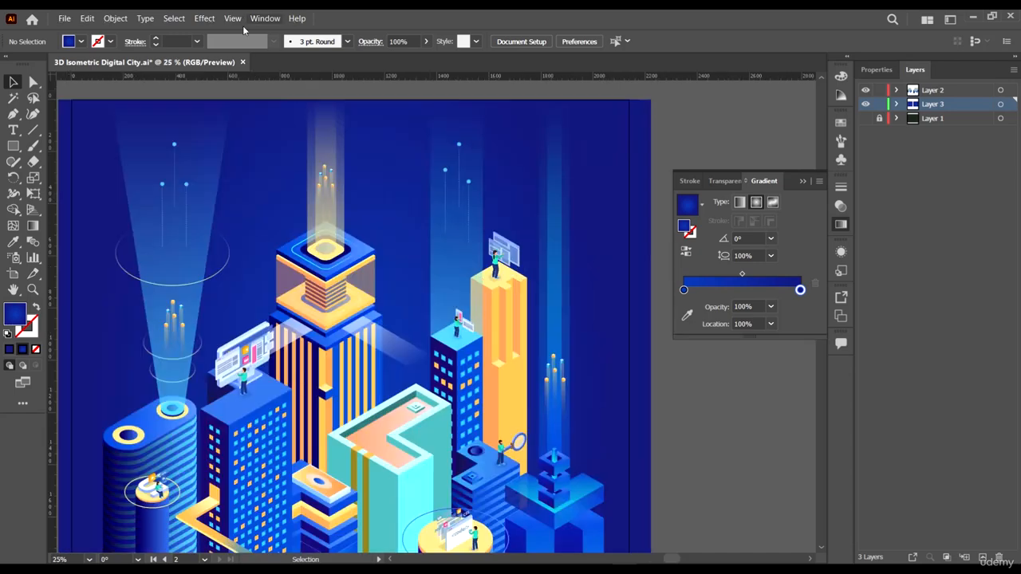
scroll(420, 216, "down", 3)
left_click(232, 19)
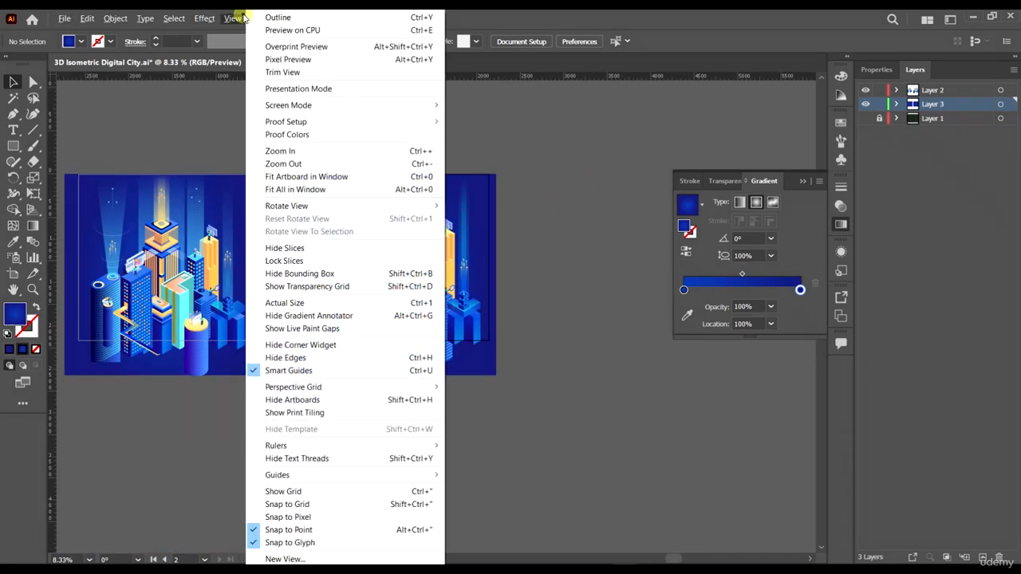
left_click(283, 71)
- Examine the trimmed city up close and as a whole, including its cropped edges and the neighbouring reference artboard
scroll(516, 296, "up", 3)
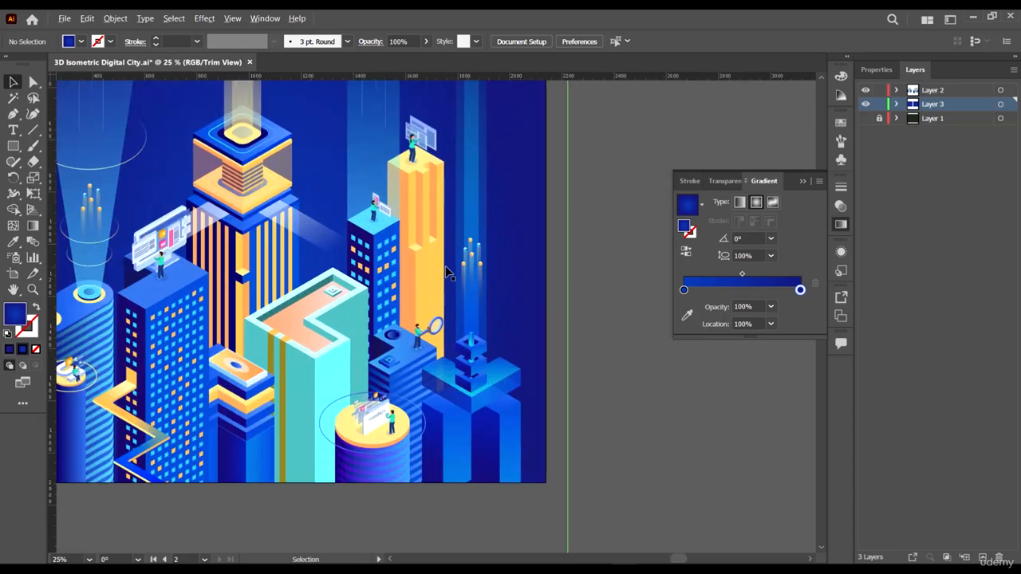
scroll(457, 269, "down", 2)
scroll(381, 254, "up", 2)
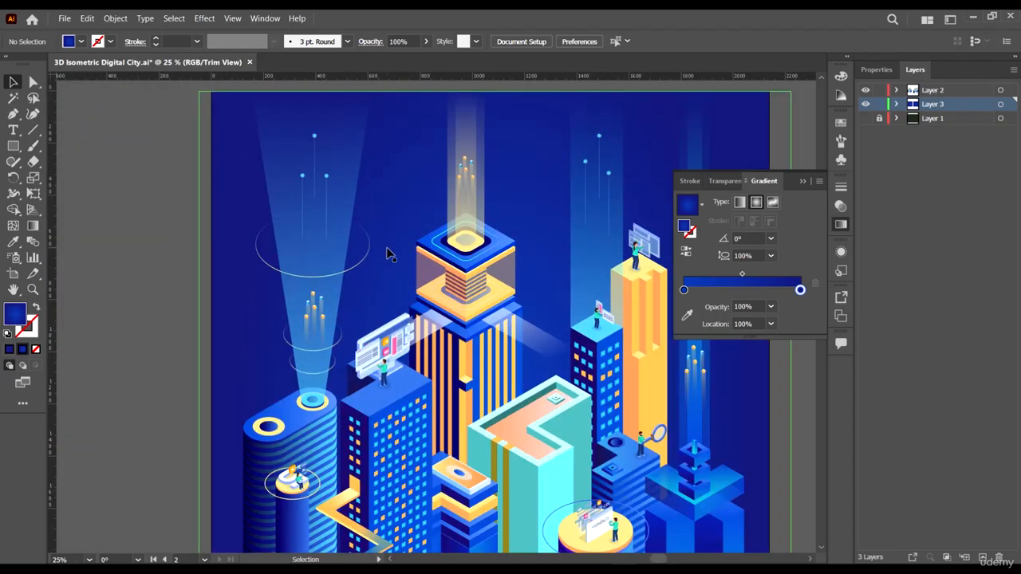
scroll(389, 254, "down", 1)
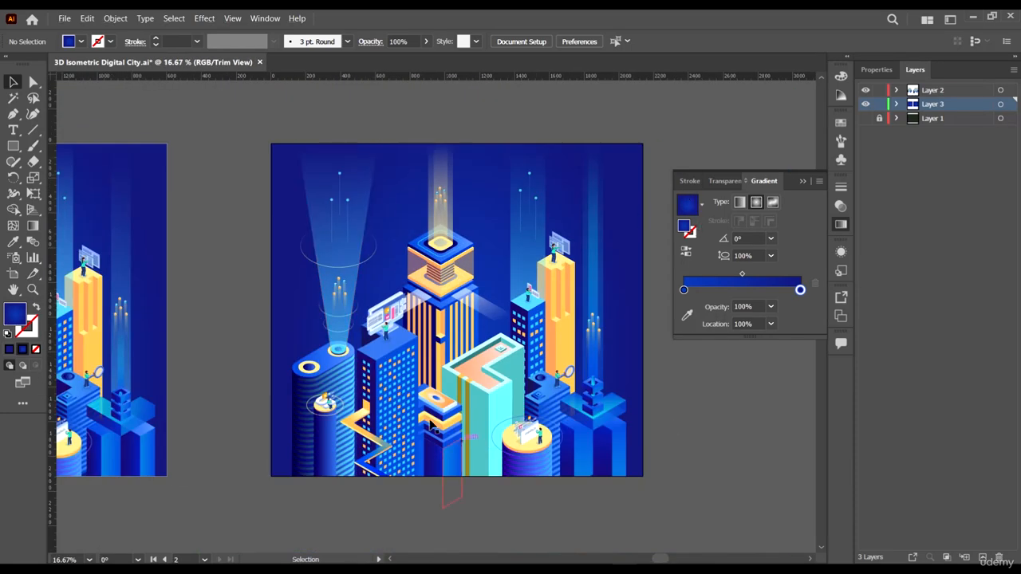
scroll(427, 415, "down", 4)
scroll(399, 192, "up", 3)
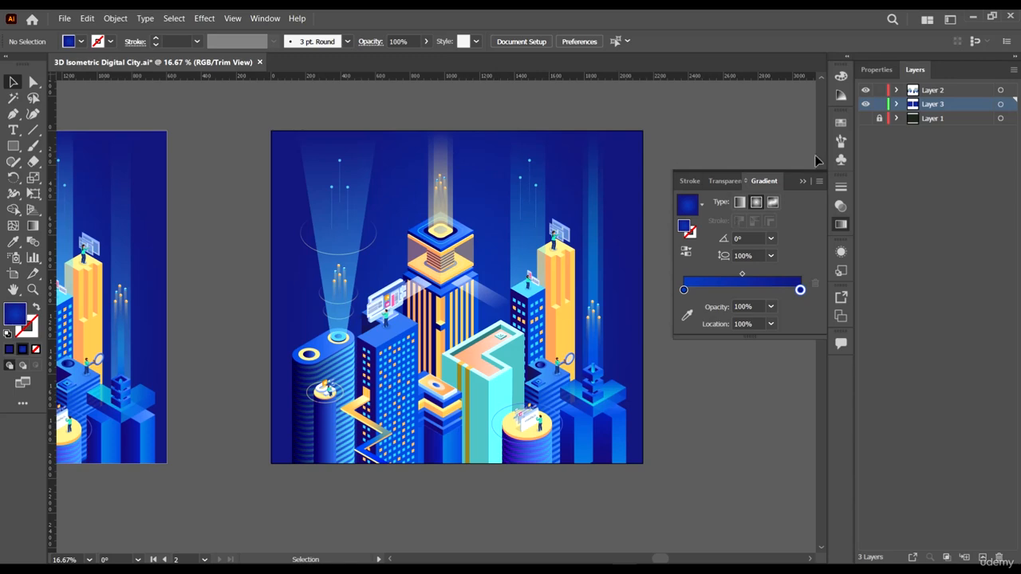
scroll(533, 223, "down", 1)
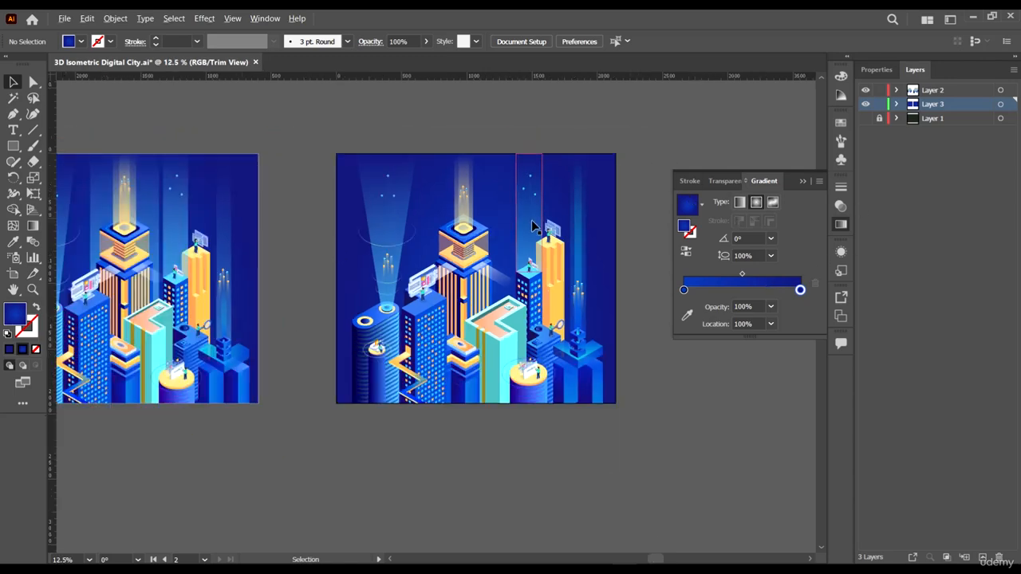
scroll(646, 411, "right", 3)
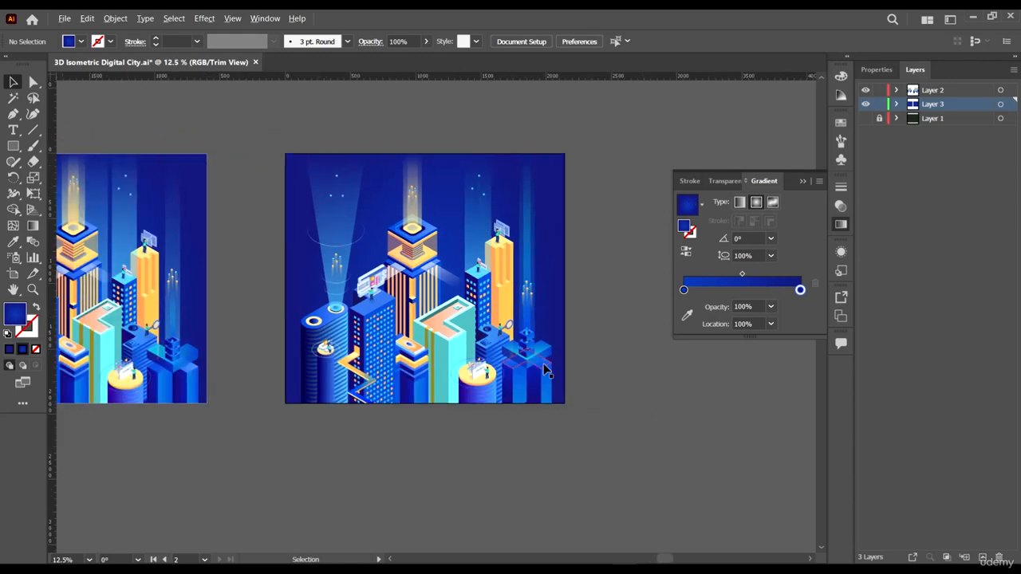
left_click(64, 18)
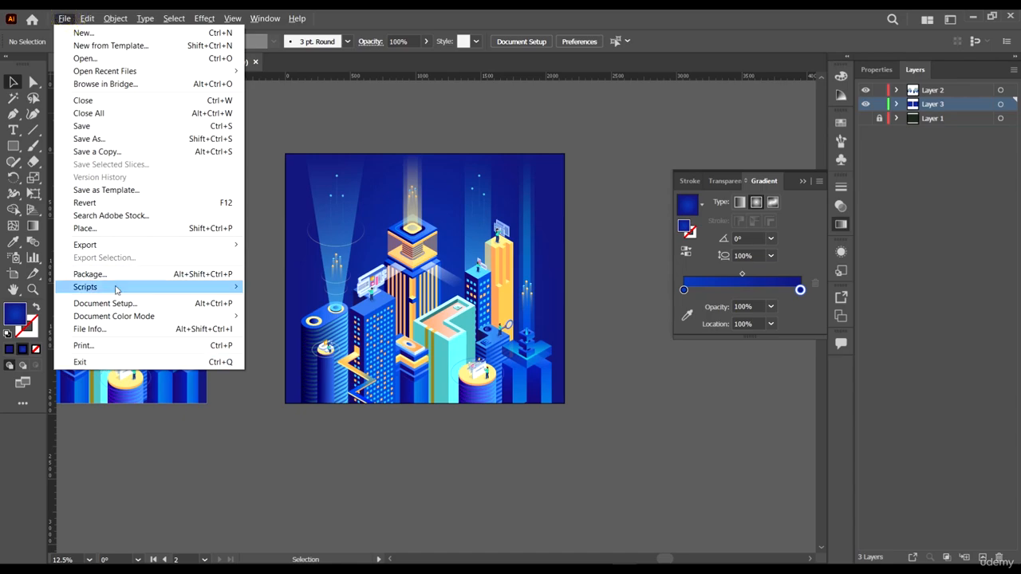
mouse_move(120, 245)
left_click(296, 257)
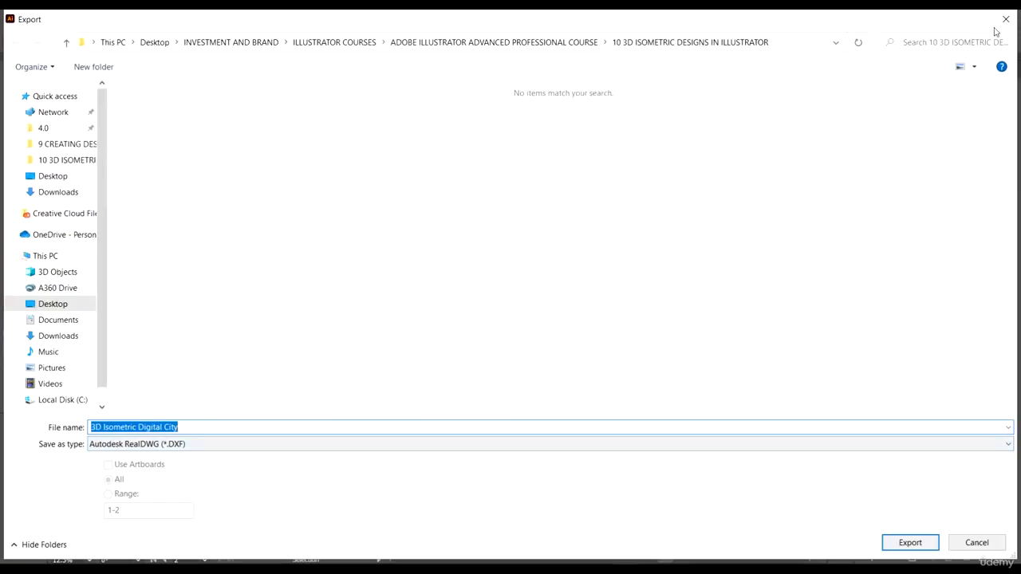
left_click(1005, 19)
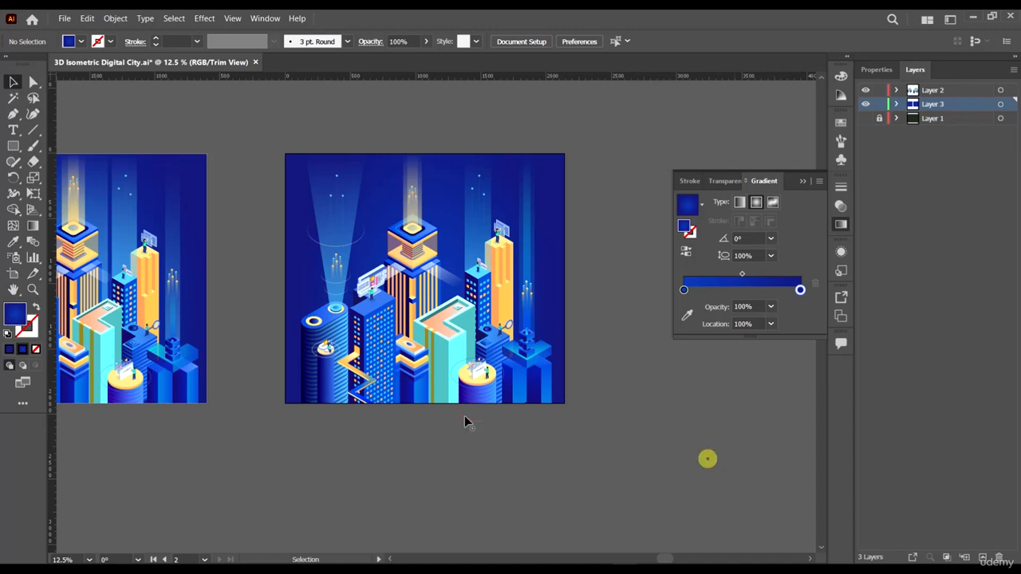
scroll(454, 267, "up", 3)
scroll(455, 267, "down", 1)
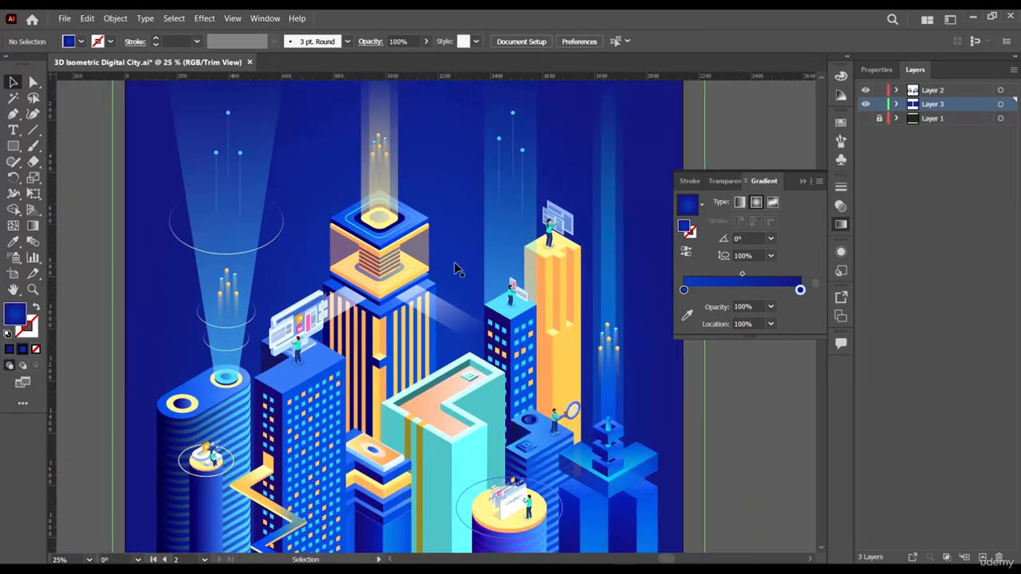
scroll(465, 307, "down", 1)
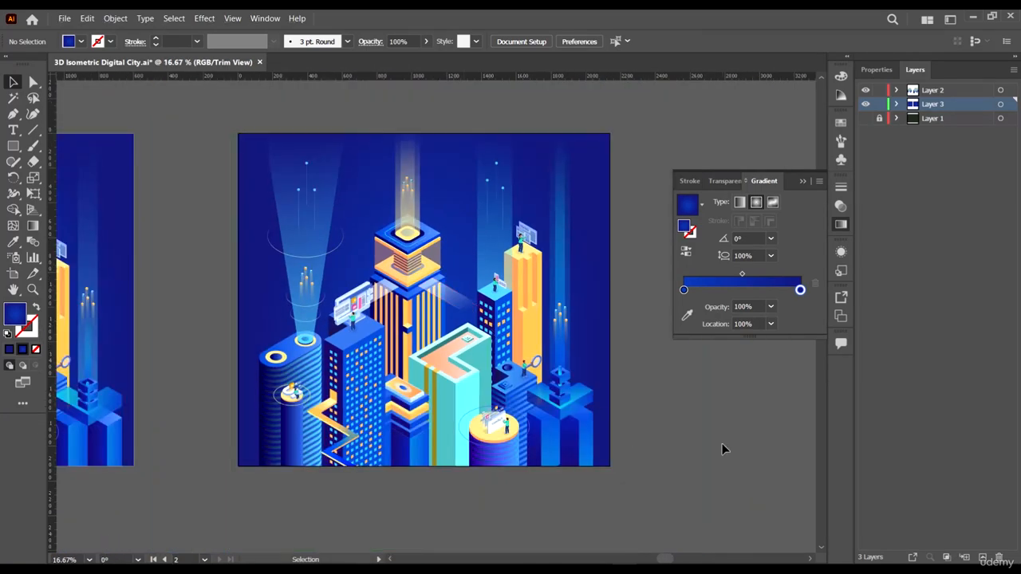
left_click(722, 449)
scroll(638, 405, "up", 1)
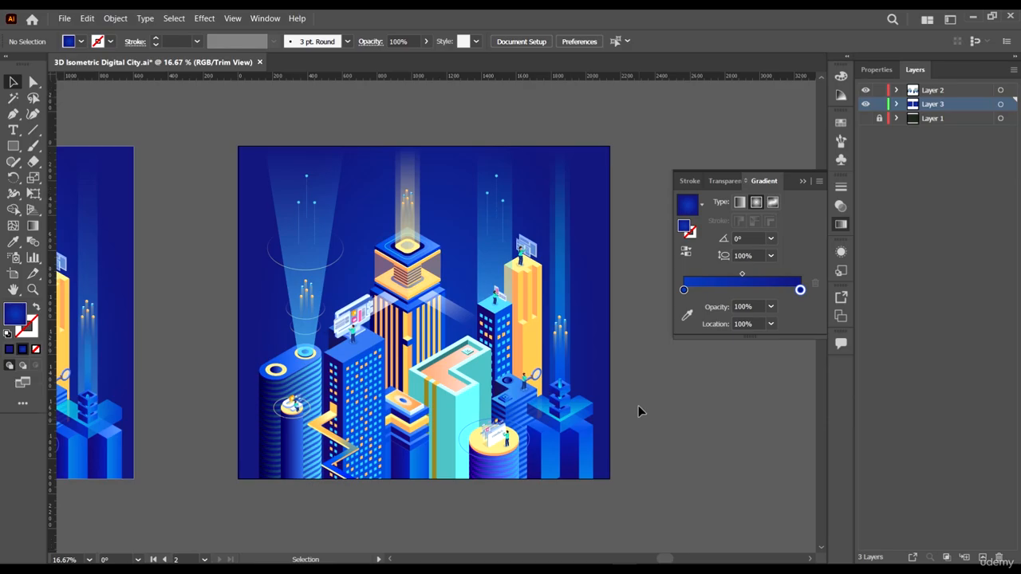